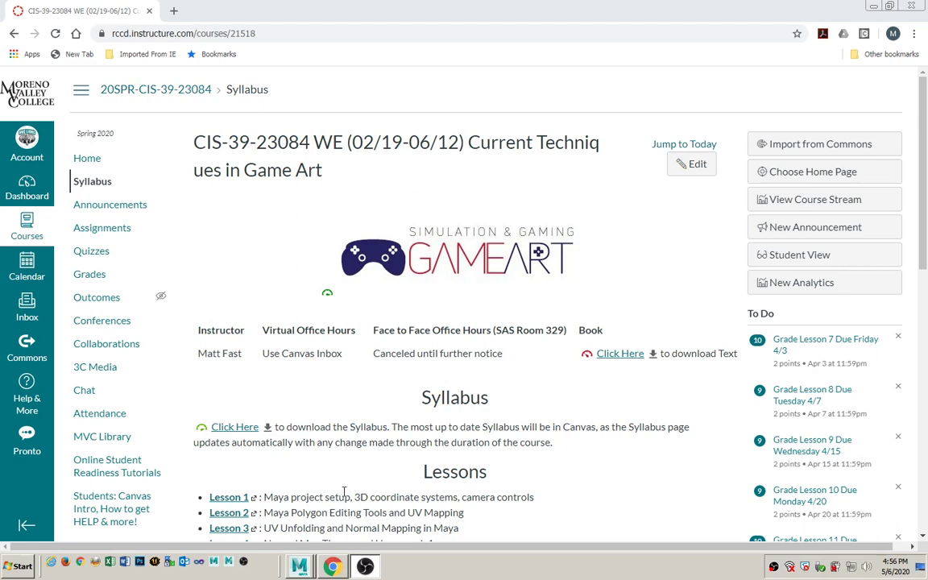
# From the course's lesson list, open Lesson 15 to check which toad scene file is needed, and open the Lesson 3 page
pyautogui.scroll(-4, 341, 470)
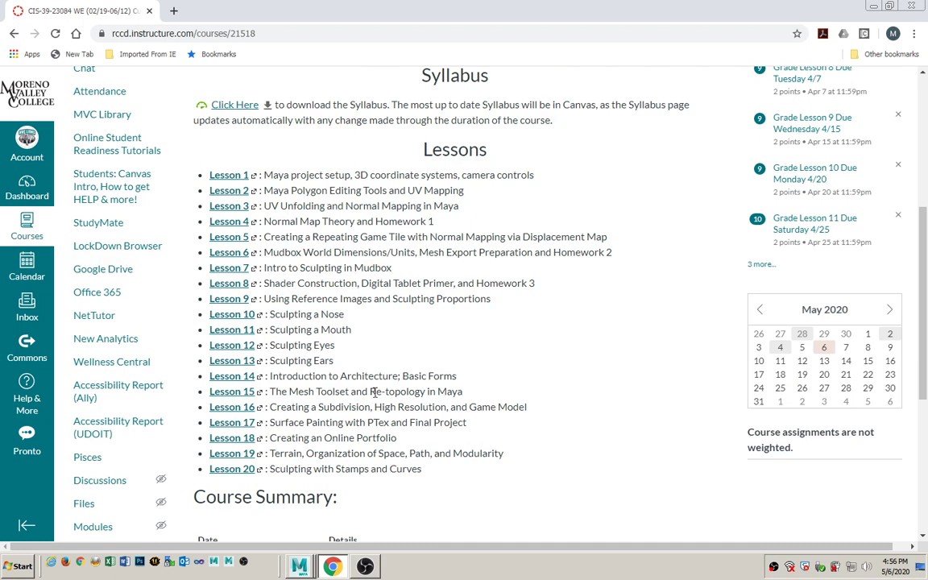
pyautogui.click(300, 566)
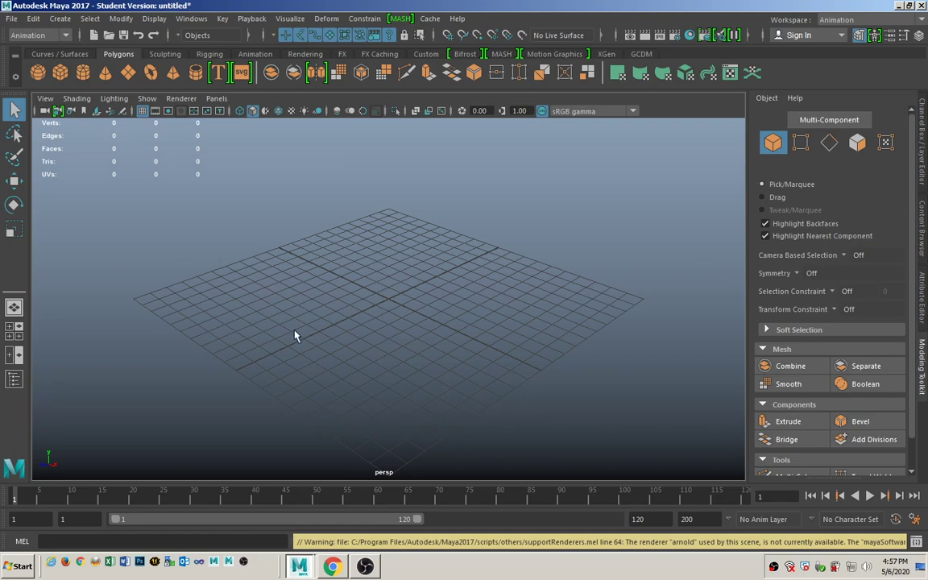
pyautogui.click(331, 566)
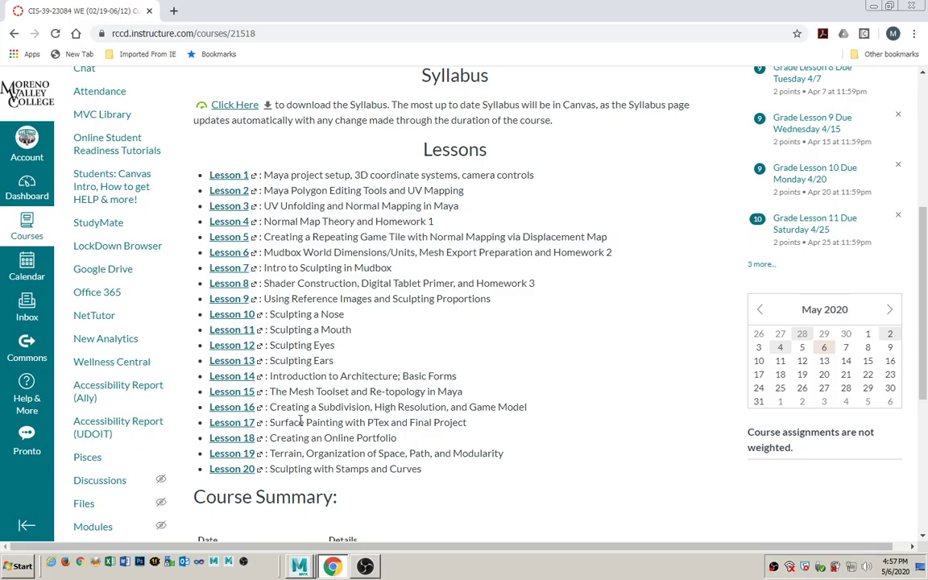
pyautogui.click(234, 394)
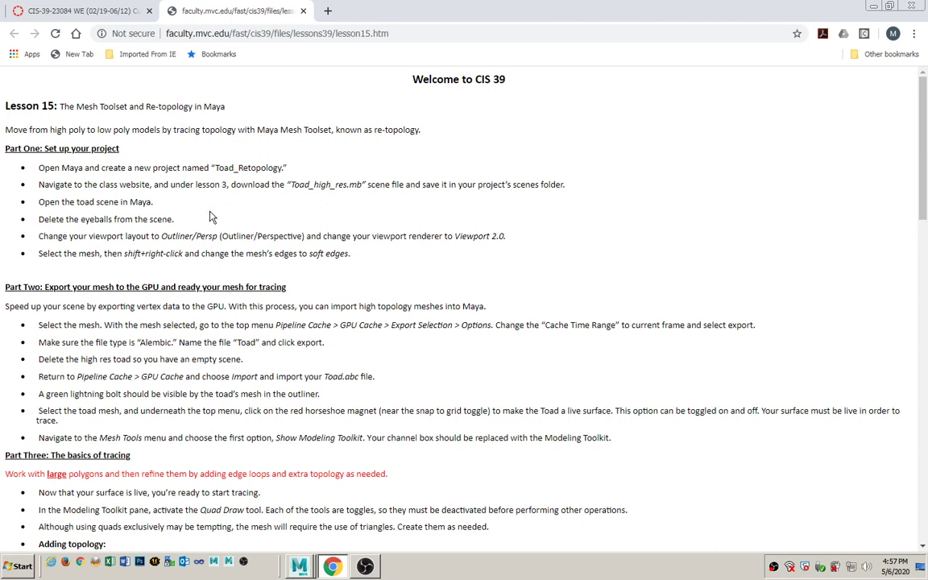
pyautogui.moveTo(193, 184); pyautogui.dragTo(230, 186)
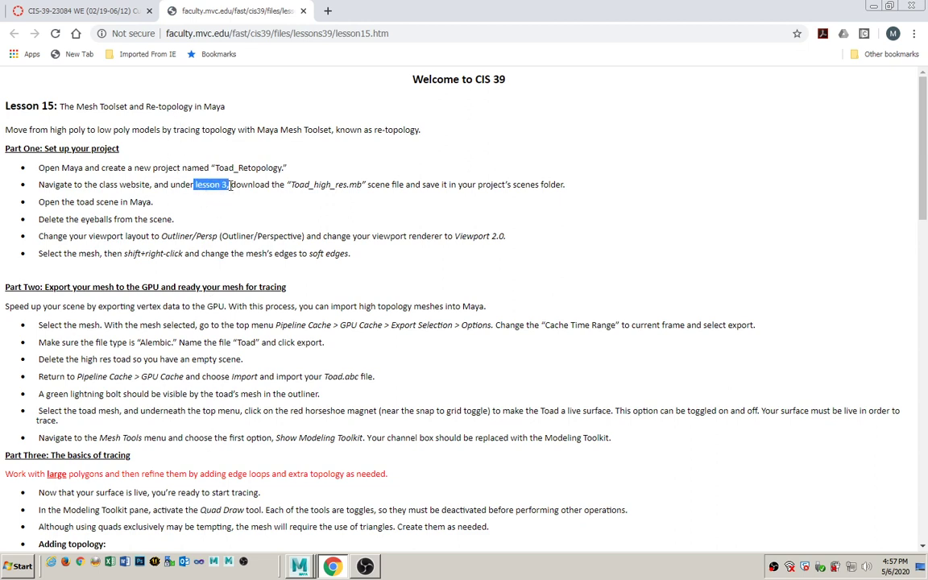
pyautogui.moveTo(290, 184); pyautogui.dragTo(365, 185)
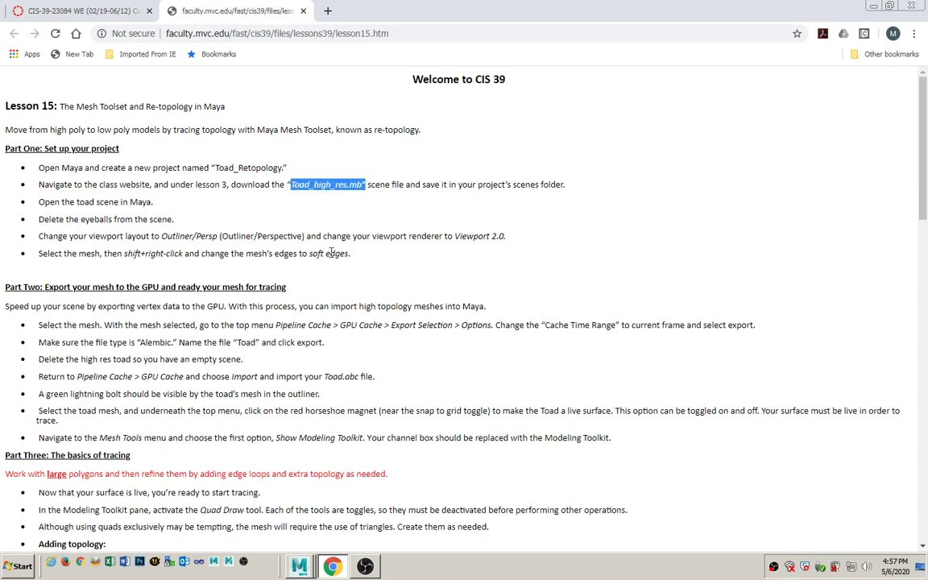
pyautogui.click(127, 11)
pyautogui.click(231, 208)
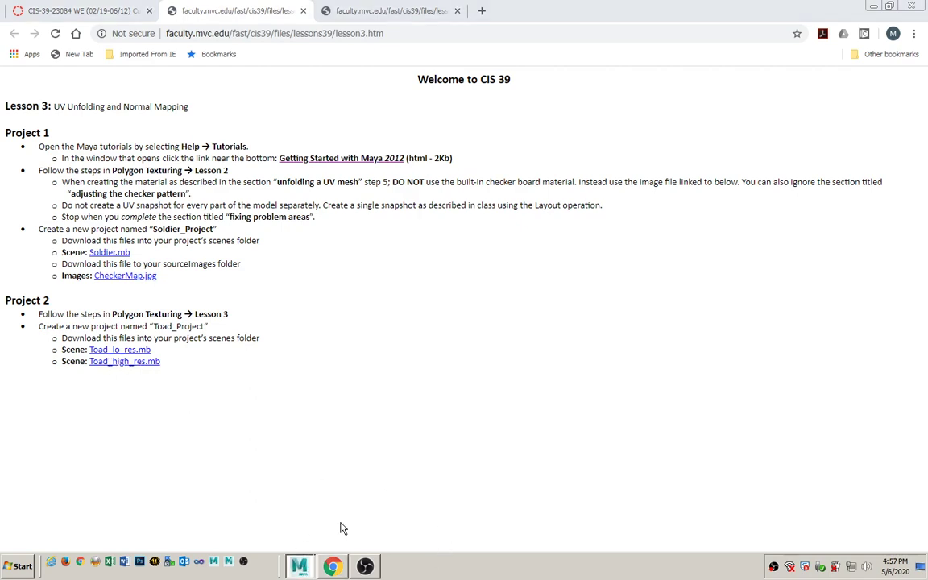
# Switch to Maya and create a new project named Tracing_Project on the Desktop with the default folder locations
pyautogui.click(299, 566)
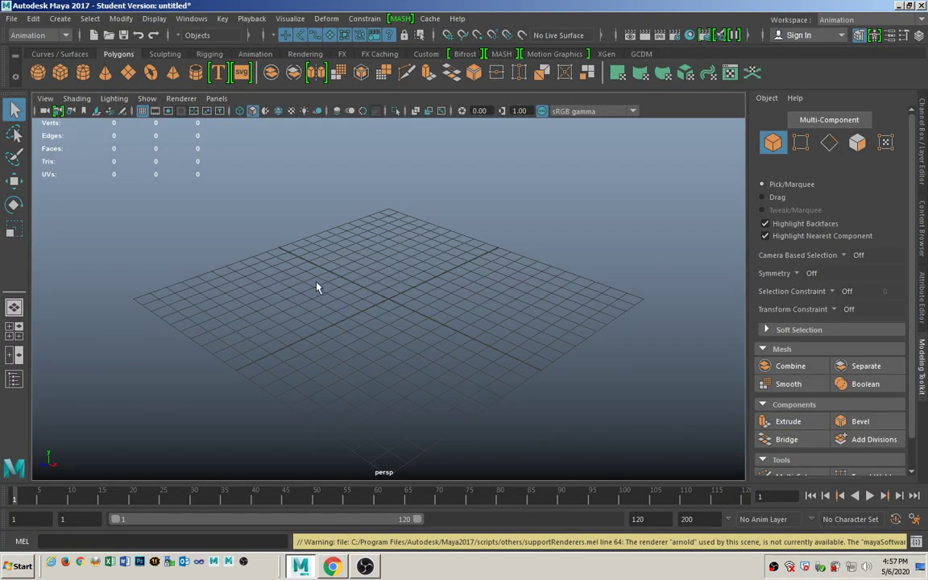
pyautogui.click(13, 20)
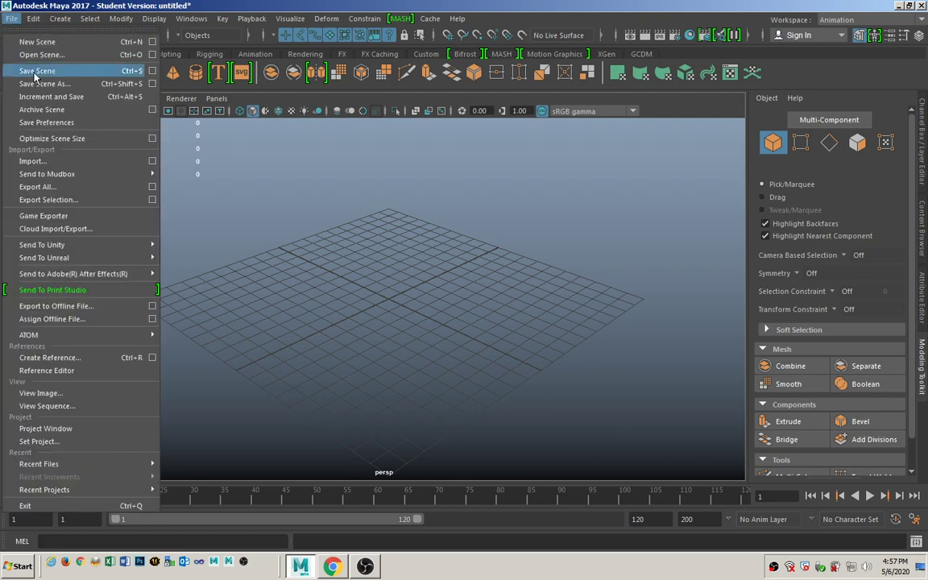
pyautogui.click(85, 432)
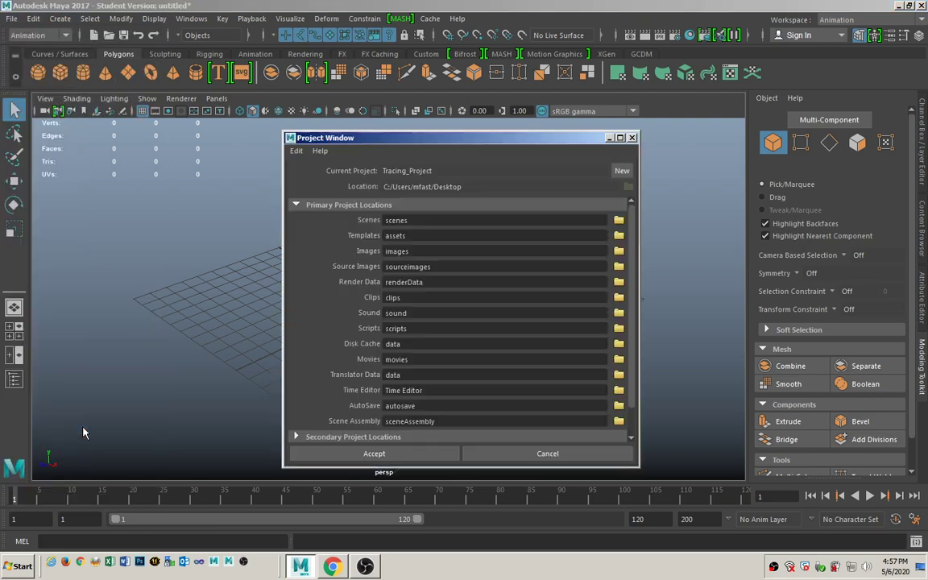
pyautogui.click(621, 171)
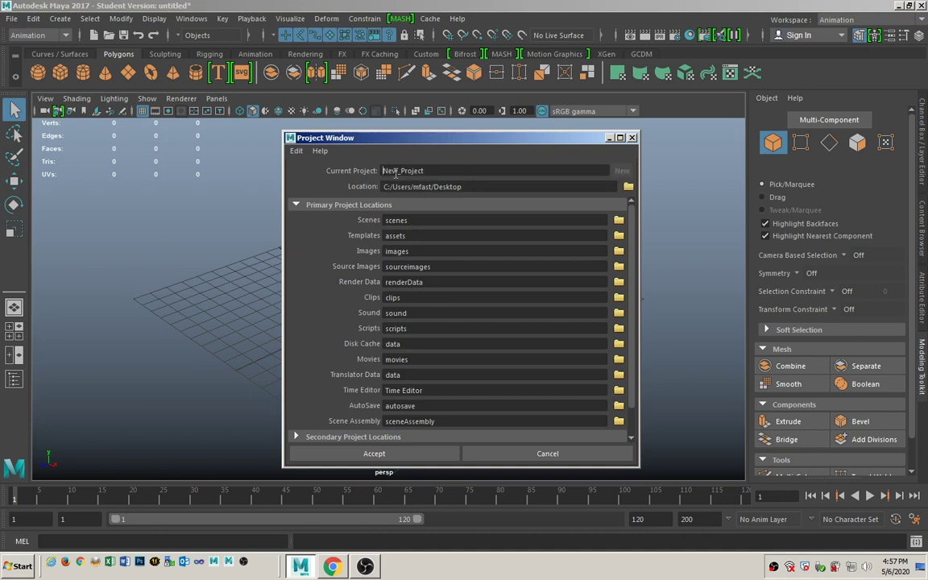
pyautogui.click(395, 171)
pyautogui.press('BackSpace')
pyautogui.press('BackSpace')
pyautogui.press('BackSpace')
pyautogui.write('Tracing')
pyautogui.click(393, 452)
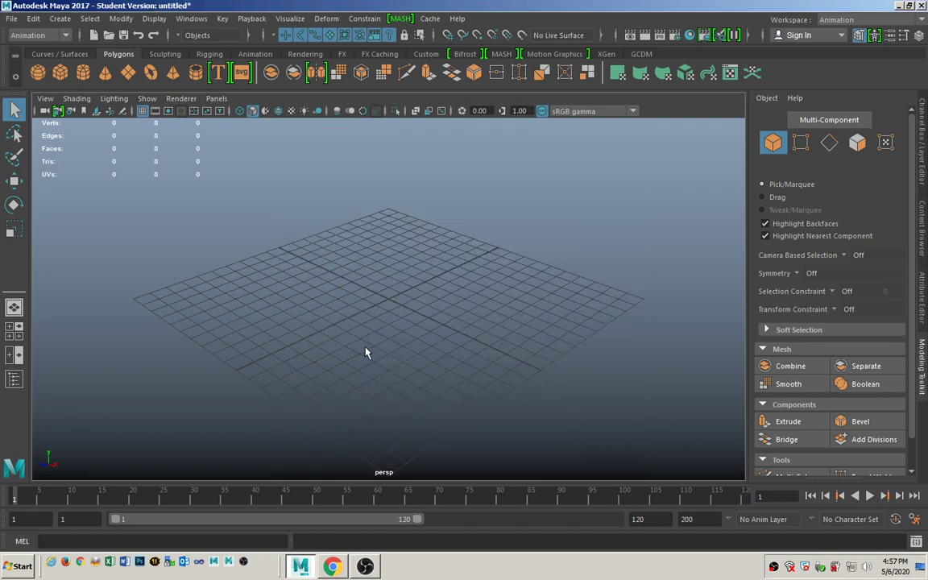
# Switch to Chrome and save the Toad_high_res.mb link from Lesson 3 as Toad_hi_res.mb in Tracing_Project's scenes folder on the Desktop
pyautogui.click(332, 566)
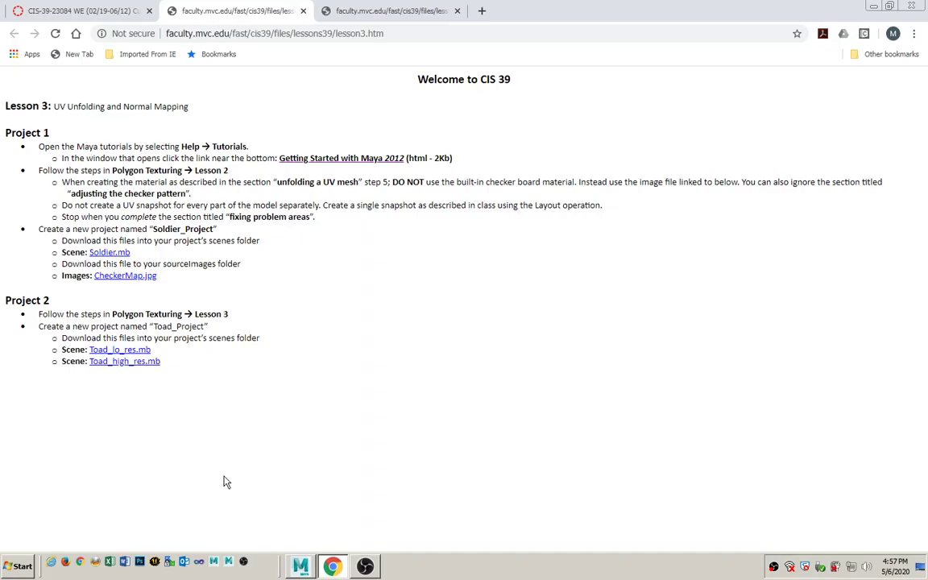
pyautogui.rightClick(129, 369)
pyautogui.click(188, 425)
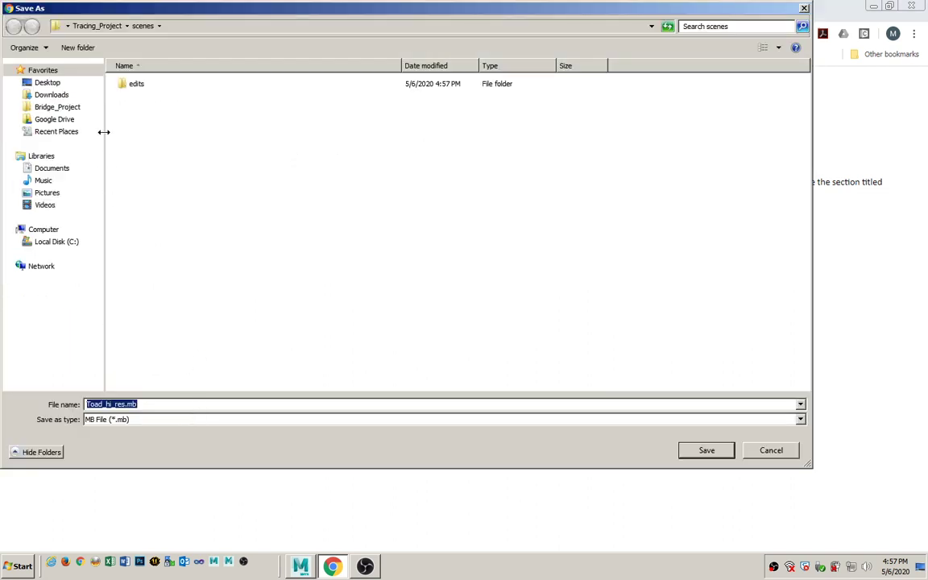
pyautogui.click(45, 83)
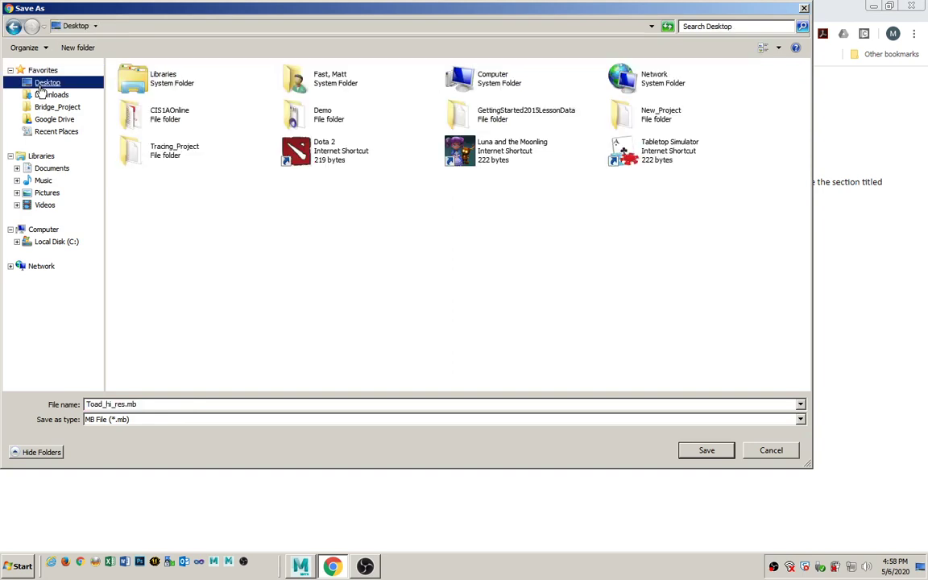
pyautogui.click(141, 137)
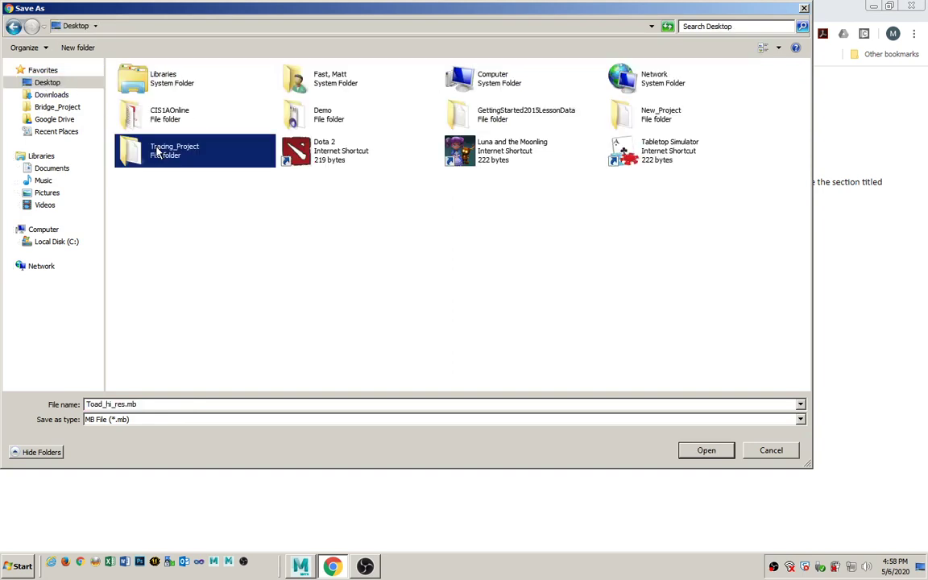
pyautogui.doubleClick(137, 153)
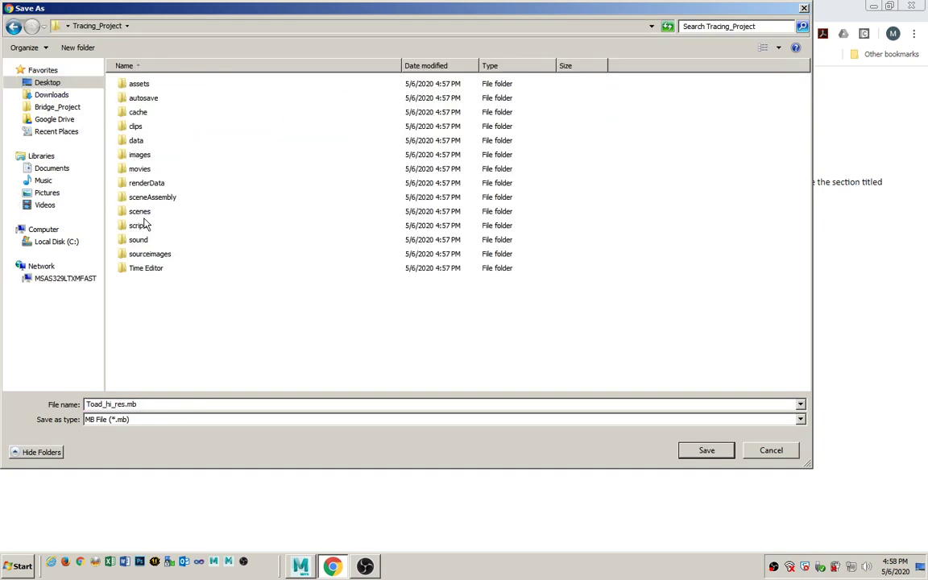
pyautogui.doubleClick(143, 211)
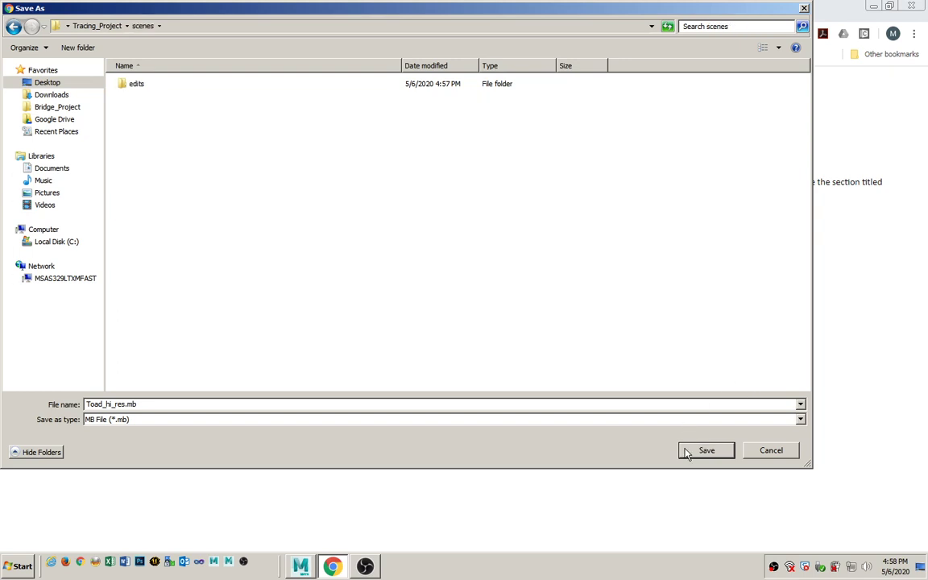
pyautogui.click(710, 452)
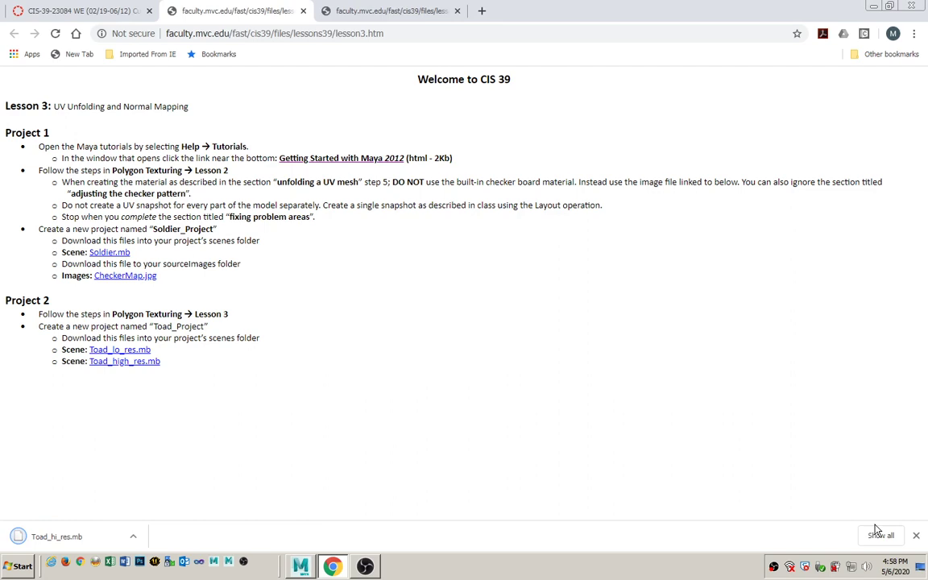
pyautogui.click(916, 535)
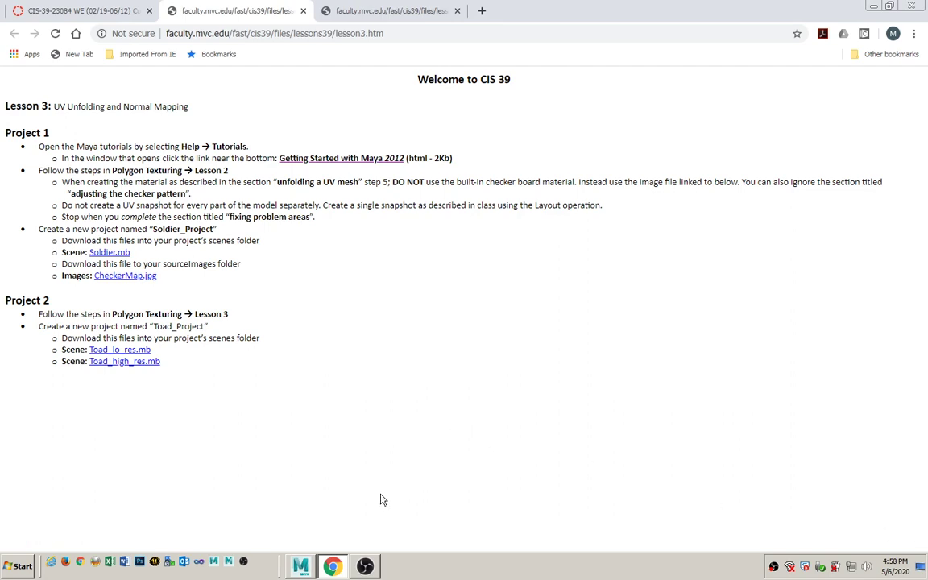
# Switch to Maya and open the Toad_hi_res.mb scene, discarding changes to the untitled scene
pyautogui.click(301, 566)
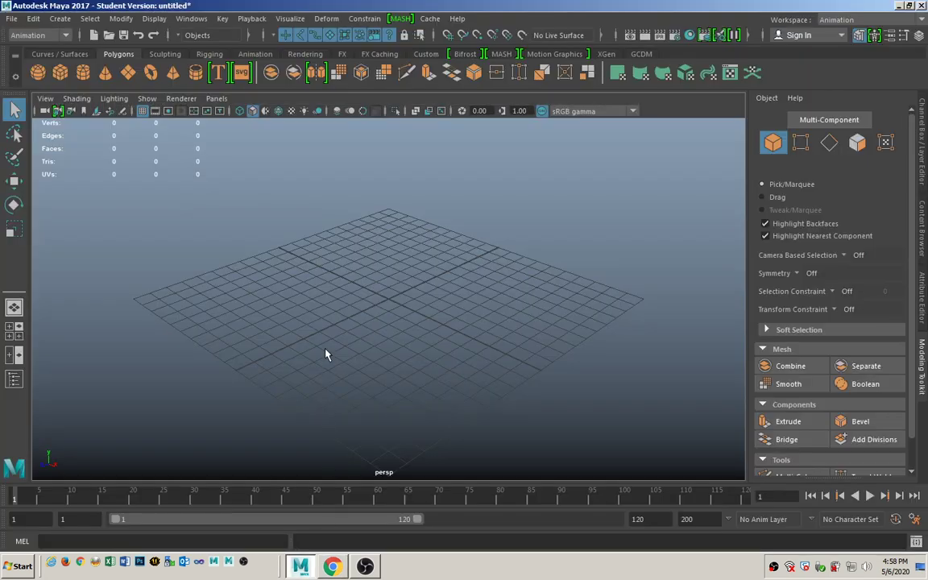
pyautogui.click(109, 35)
pyautogui.click(246, 159)
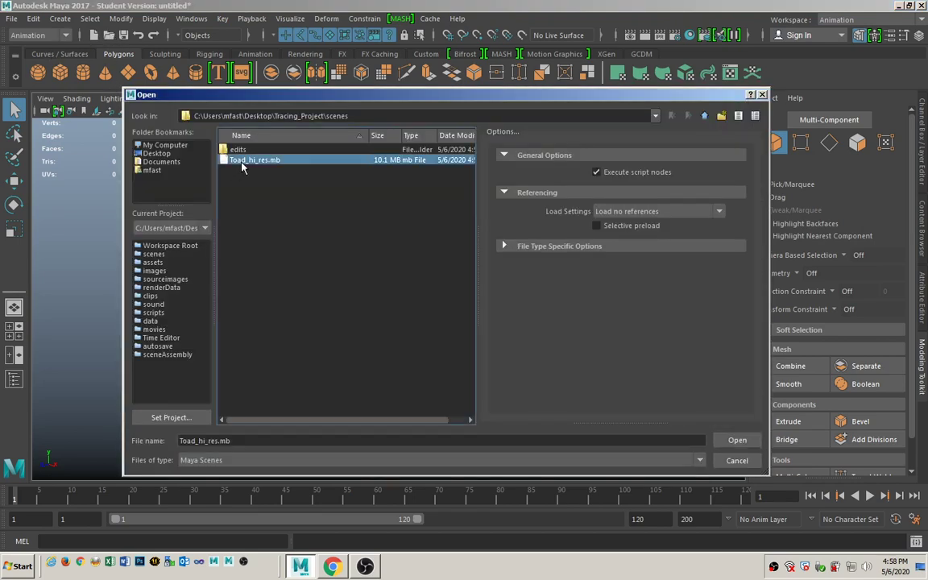
pyautogui.click(735, 440)
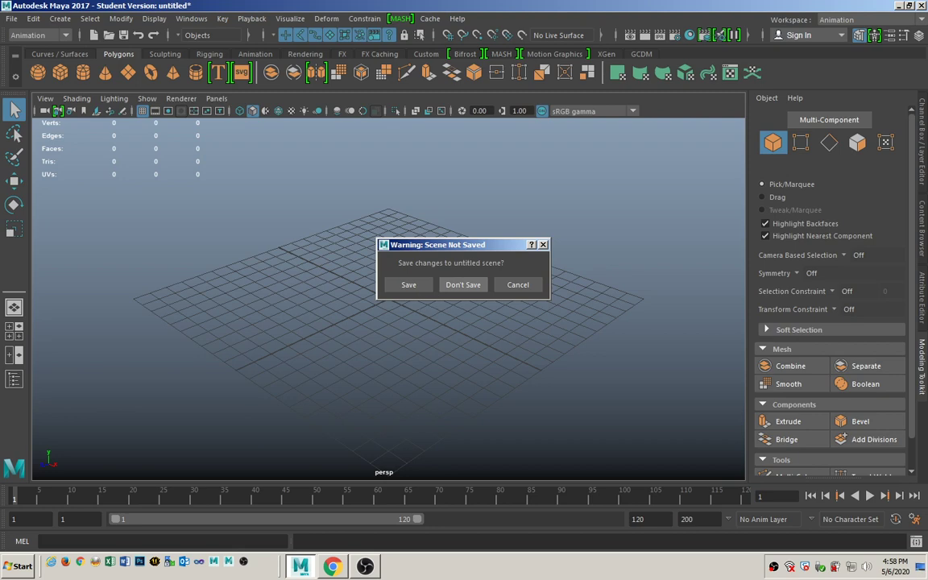
pyautogui.click(463, 285)
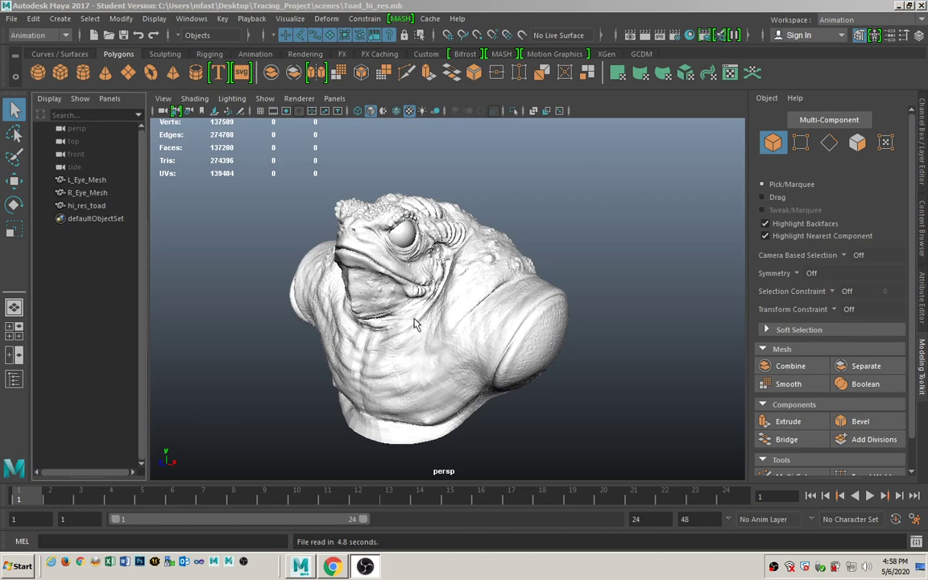
# Examine the toad mesh's polygon counts, wireframe density and surface faceting from several angles and close up
pyautogui.keyDown('alt'); pyautogui.moveTo(423, 299); pyautogui.dragTo(440, 333); pyautogui.keyUp('alt')
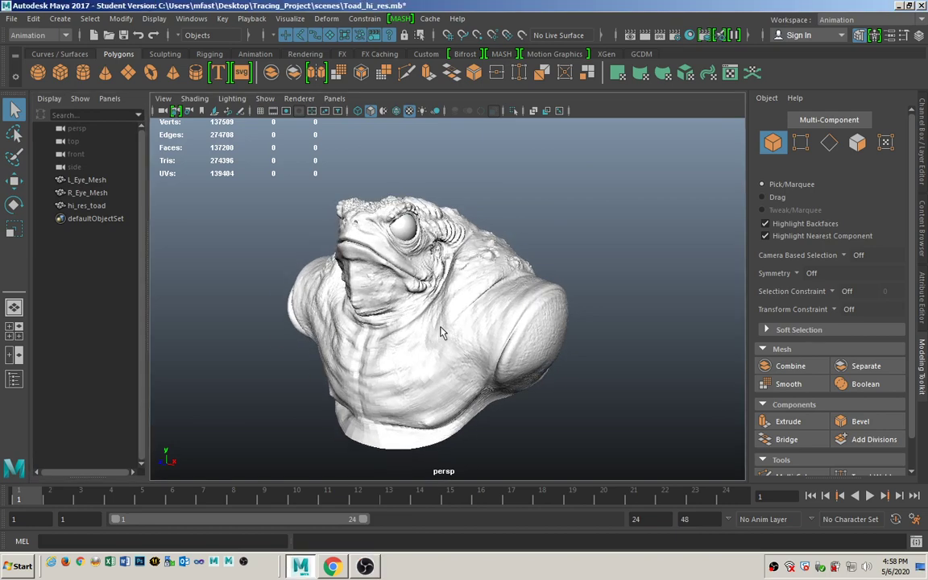
pyautogui.keyDown('alt'); pyautogui.moveTo(493, 276); pyautogui.dragTo(477, 282); pyautogui.keyUp('alt')
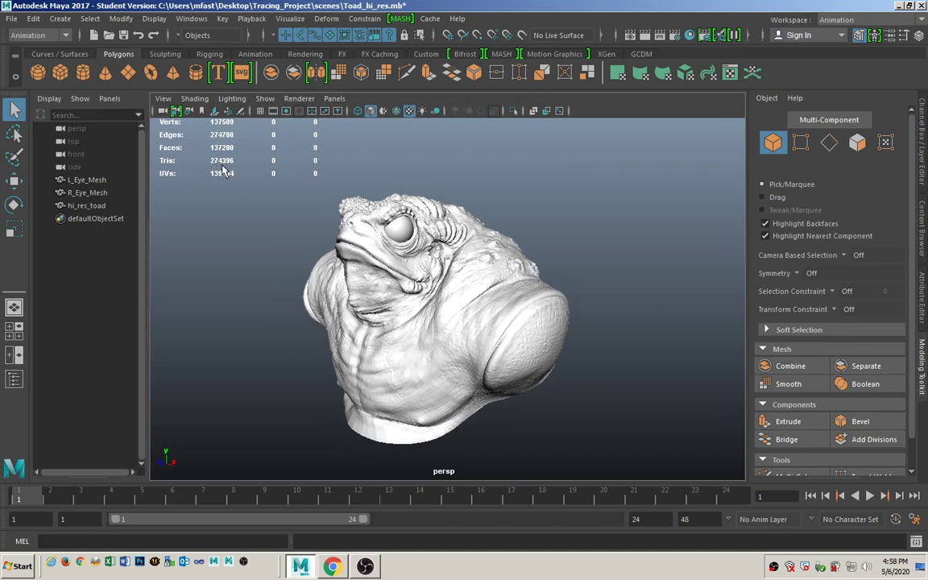
pyautogui.click(498, 303)
pyautogui.click(292, 285)
pyautogui.click(393, 265)
pyautogui.click(533, 241)
pyautogui.click(324, 290)
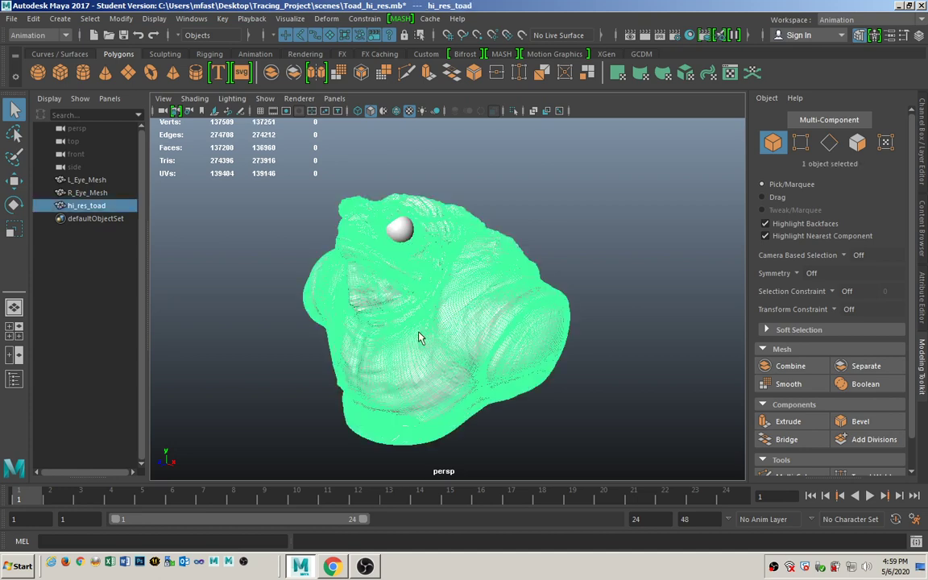
pyautogui.keyDown('alt'); pyautogui.moveTo(315, 348); pyautogui.dragTo(505, 347, button='right'); pyautogui.keyUp('alt')
pyautogui.keyDown('alt'); pyautogui.moveTo(505, 347); pyautogui.dragTo(519, 330); pyautogui.keyUp('alt')
pyautogui.keyDown('alt'); pyautogui.moveTo(518, 331); pyautogui.dragTo(299, 339, button='right'); pyautogui.keyUp('alt')
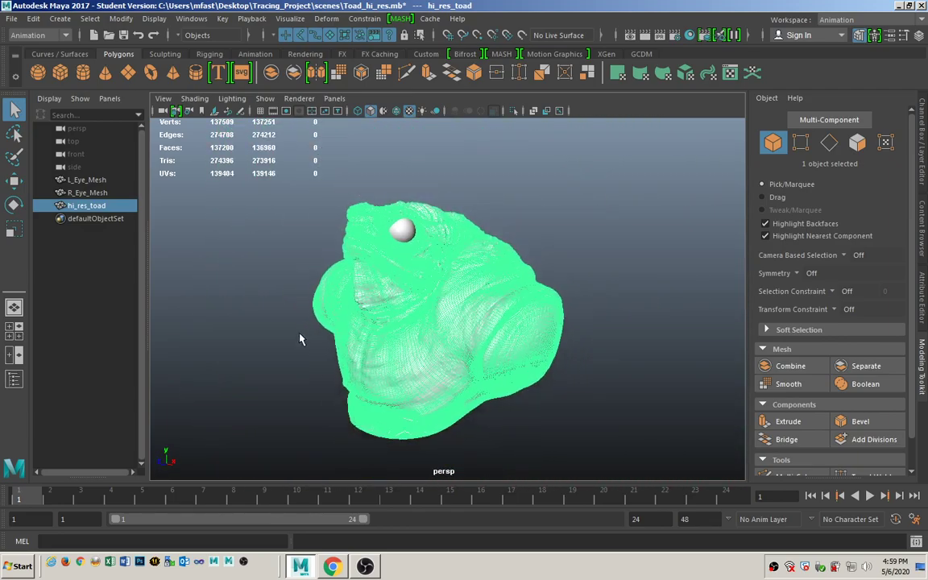
pyautogui.click(548, 235)
pyautogui.keyDown('alt'); pyautogui.moveTo(549, 234); pyautogui.dragTo(541, 302); pyautogui.keyUp('alt')
pyautogui.scroll(10, 540, 302)
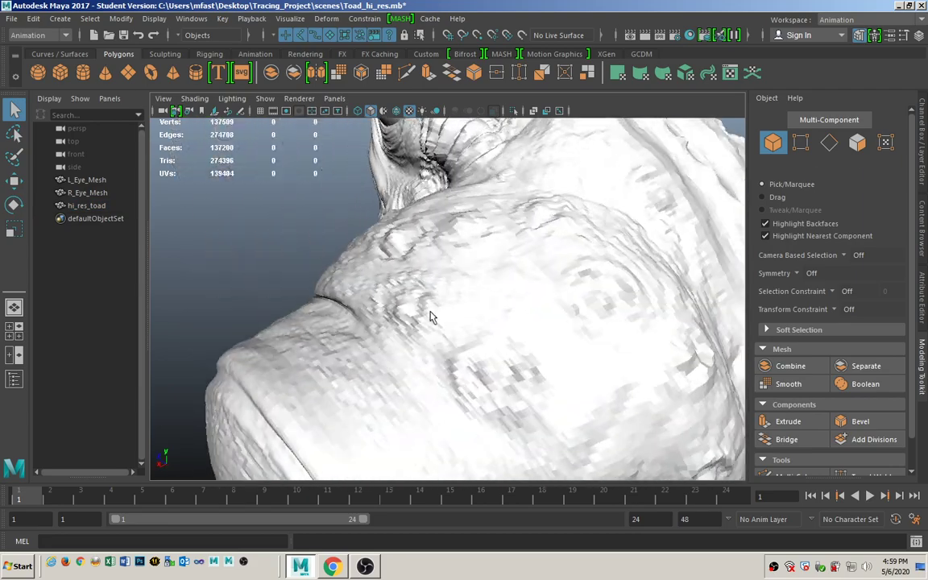
pyautogui.scroll(3, 430, 316)
pyautogui.keyDown('alt'); pyautogui.moveTo(465, 270); pyautogui.dragTo(544, 310); pyautogui.keyUp('alt')
# Switch to the Modeling command set, soften the edges of the hi_res_toad mesh, and inspect the smoothed surface
pyautogui.click(518, 294)
pyautogui.keyDown('alt'); pyautogui.moveTo(529, 352); pyautogui.dragTo(359, 304, button='right'); pyautogui.keyUp('alt')
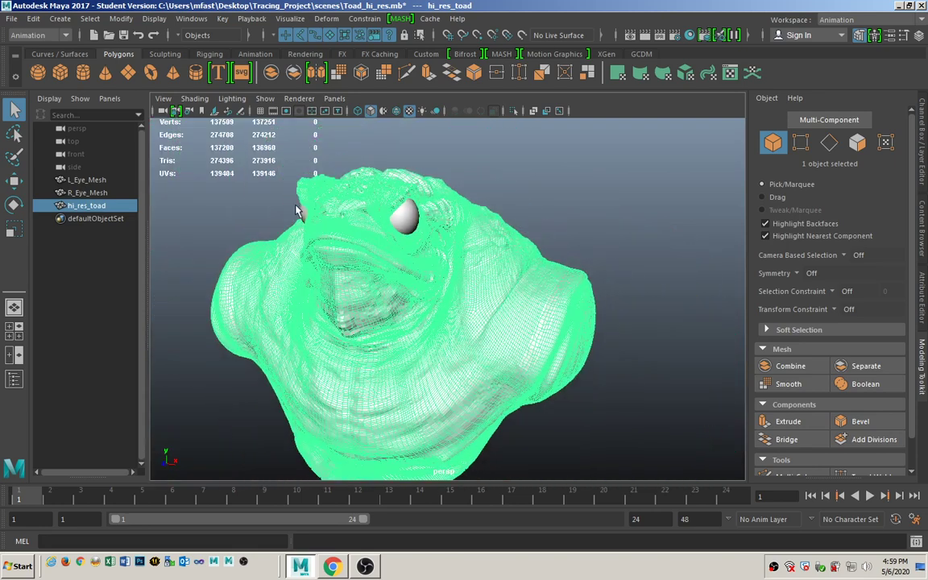
pyautogui.click(50, 35)
pyautogui.click(50, 50)
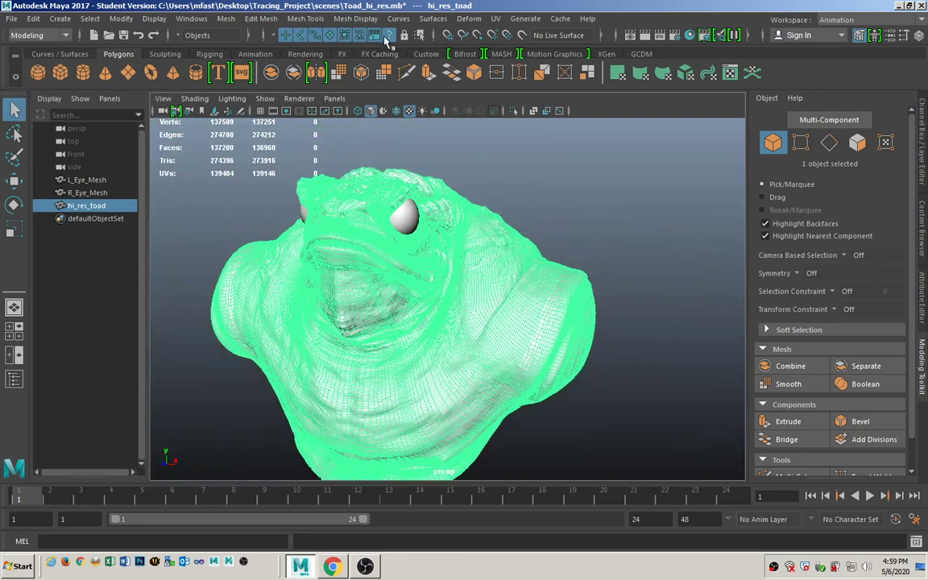
pyautogui.click(364, 20)
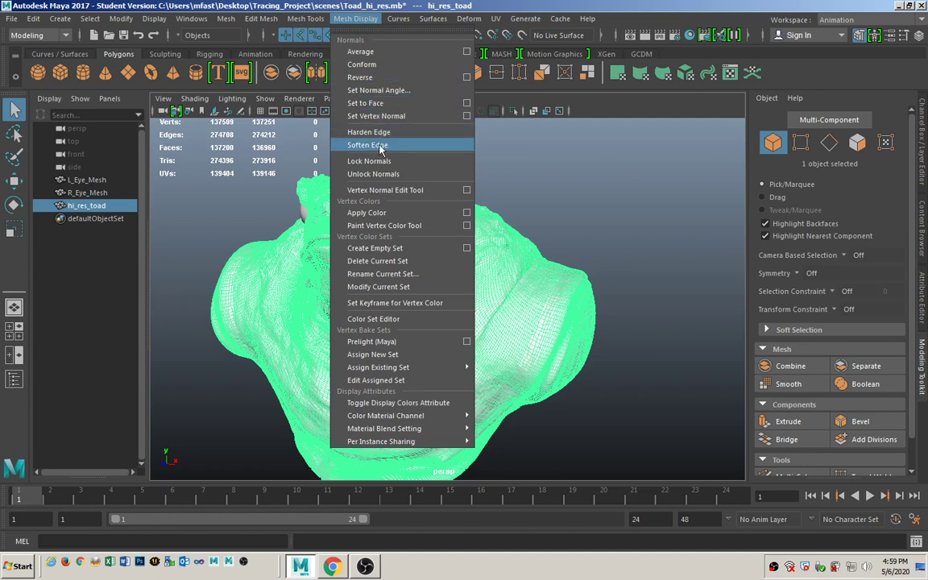
pyautogui.click(367, 145)
pyautogui.click(464, 170)
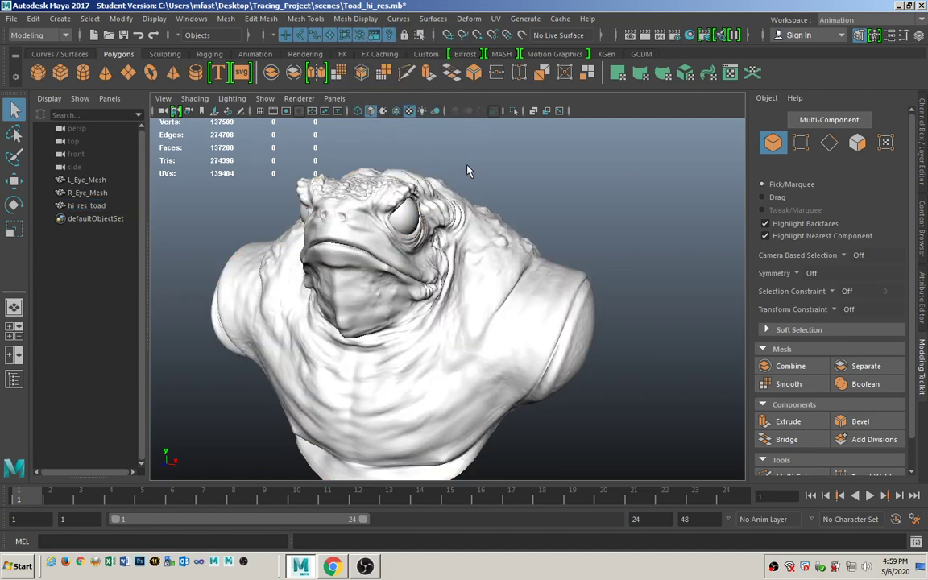
pyautogui.moveTo(468, 172)
pyautogui.keyDown('alt'); pyautogui.mouseDown()
pyautogui.moveTo(487, 189)
pyautogui.moveTo(472, 201)
pyautogui.moveTo(461, 178)
pyautogui.mouseUp(); pyautogui.keyUp('alt')
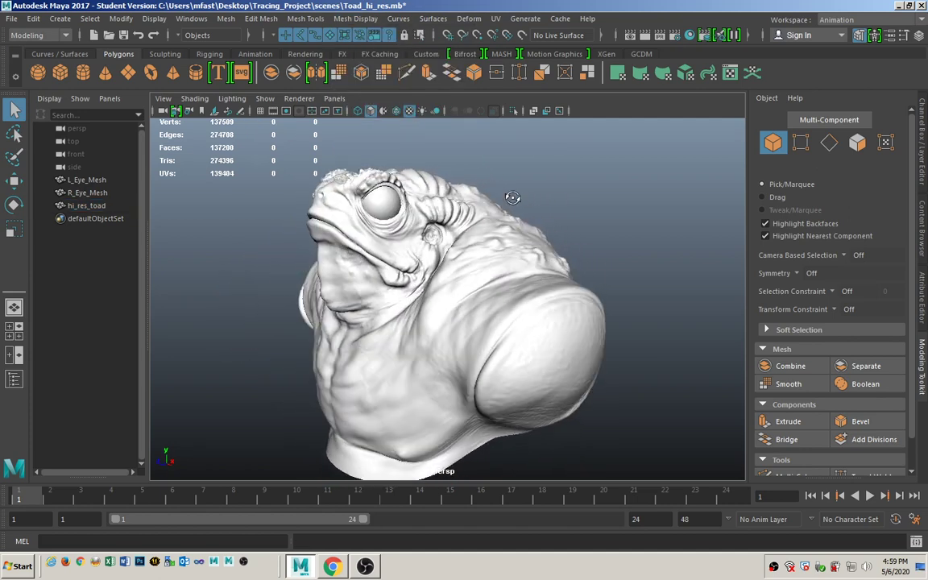
pyautogui.keyDown('alt'); pyautogui.moveTo(497, 255); pyautogui.dragTo(509, 272); pyautogui.keyUp('alt')
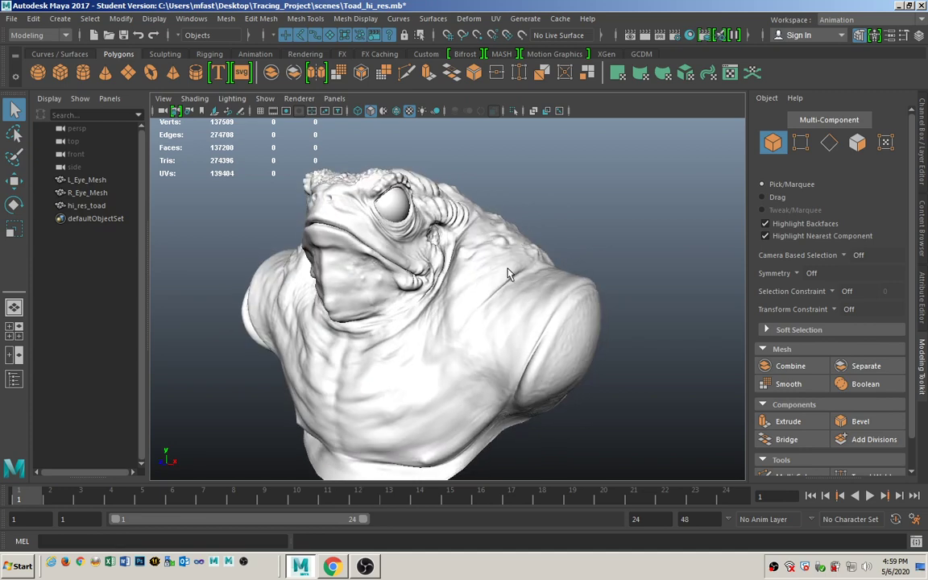
# Switch to the Rendering command set and assign a new Blinn material to the hi_res_toad mesh
pyautogui.click(500, 271)
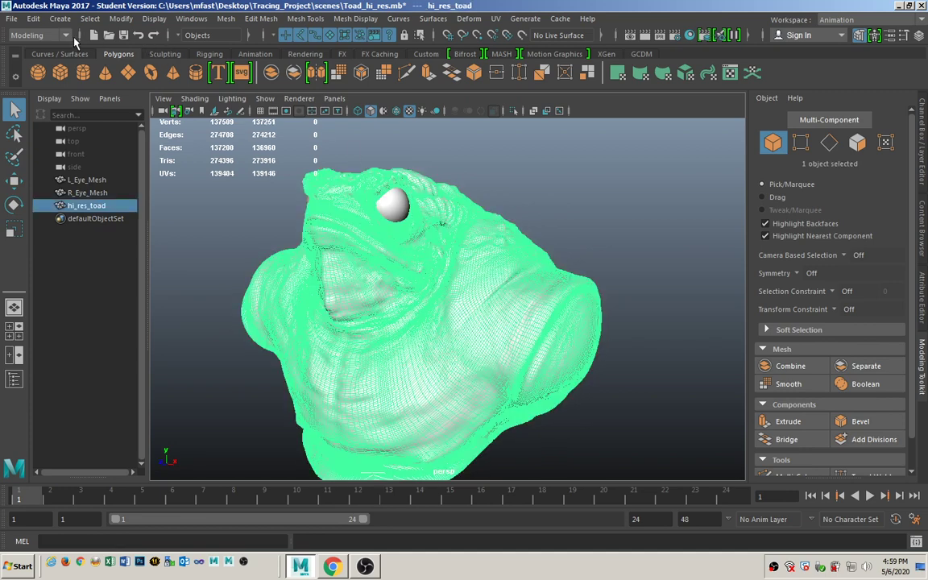
pyautogui.click(66, 36)
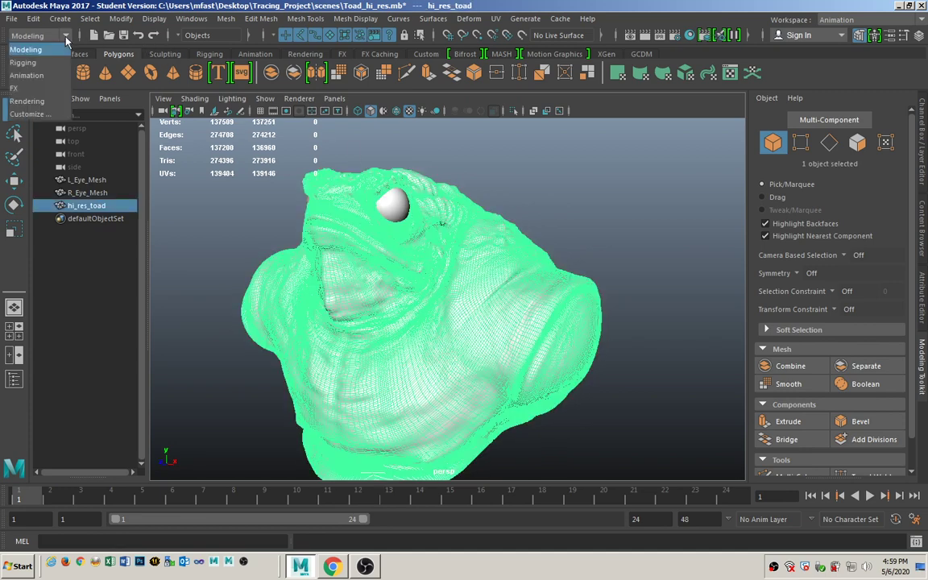
pyautogui.click(46, 97)
pyautogui.click(248, 20)
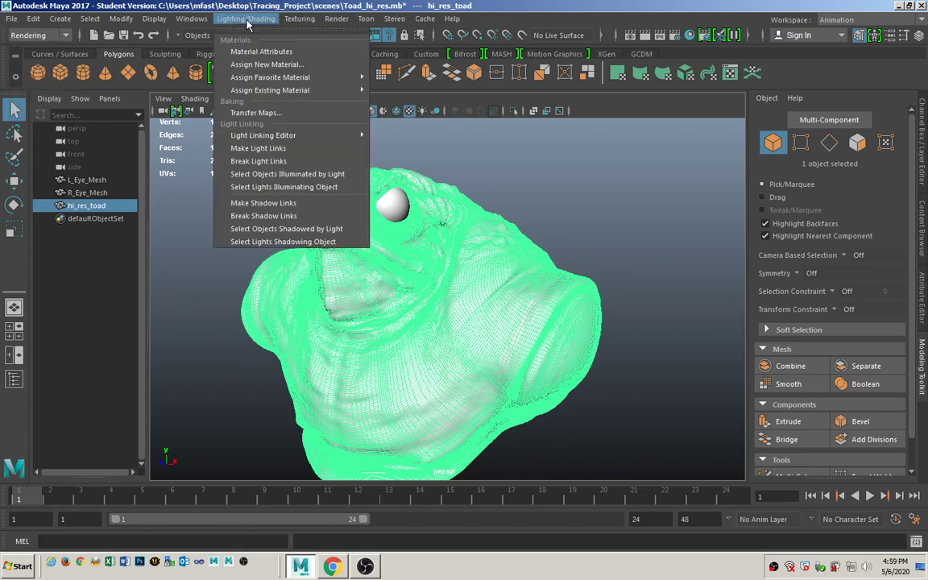
pyautogui.click(266, 64)
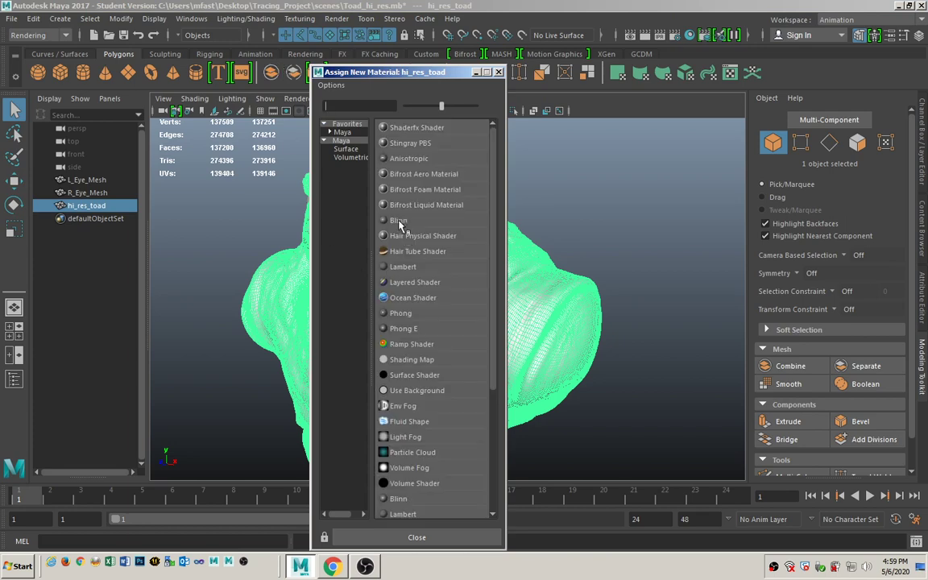
pyautogui.click(398, 221)
pyautogui.hotkey('ctrl', 'a')
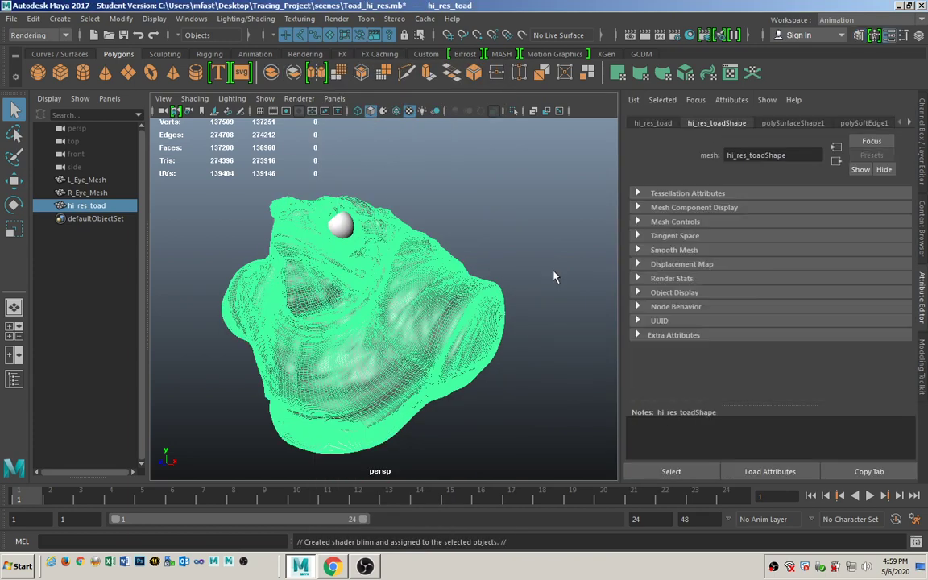
pyautogui.click(459, 214)
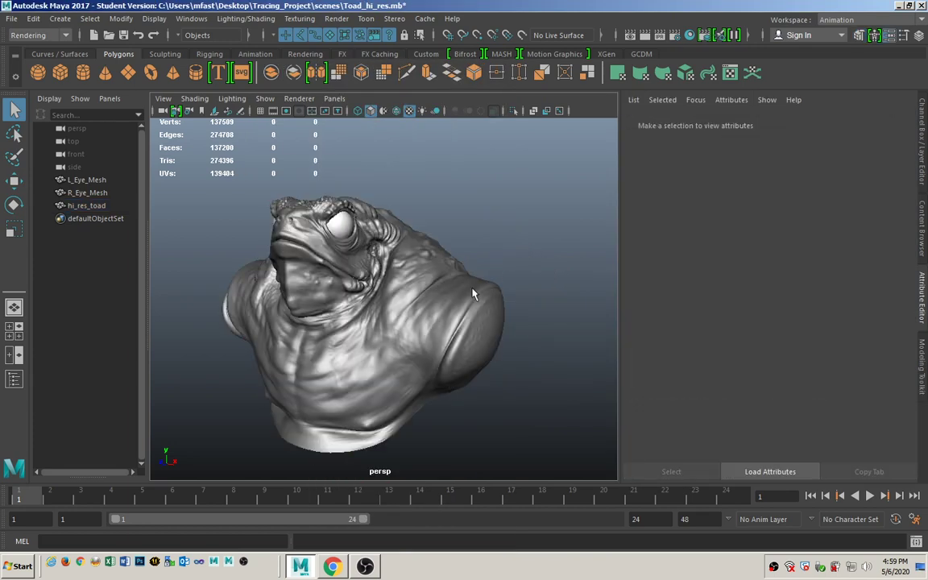
# Change the perspective view's renderer to Viewport 2.0 and inspect the toad's shading from the side
pyautogui.click(313, 100)
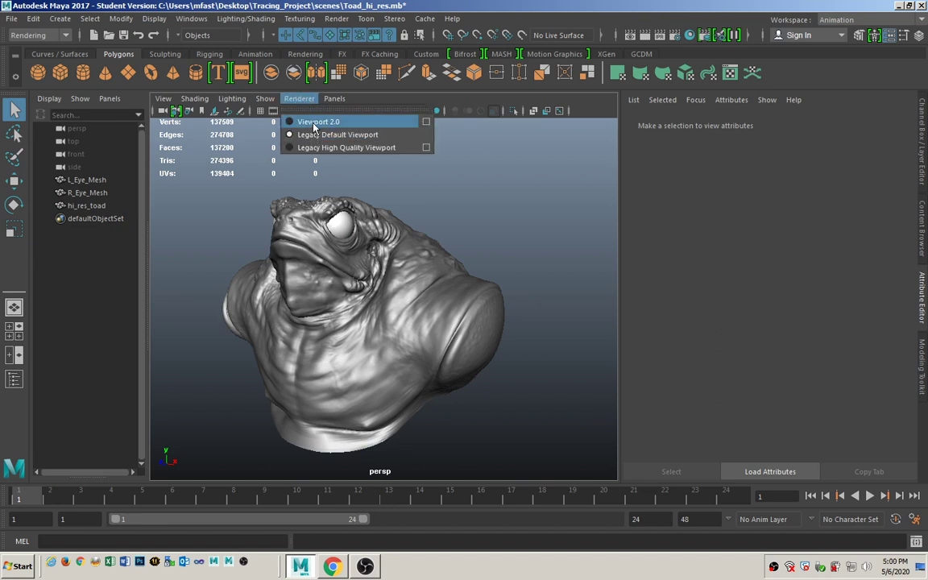
pyautogui.click(314, 121)
pyautogui.keyDown('alt'); pyautogui.moveTo(425, 218); pyautogui.dragTo(333, 227); pyautogui.keyUp('alt')
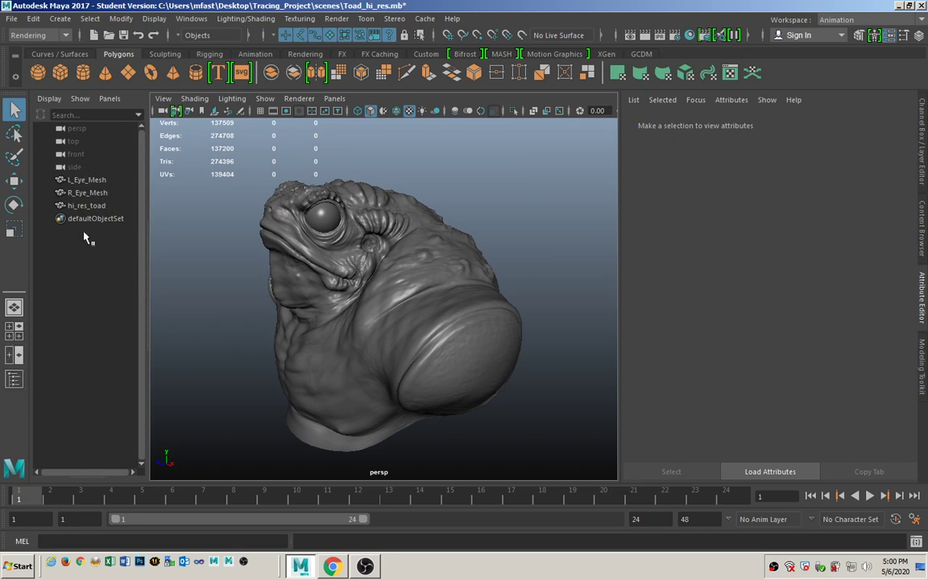
# Delete both eye meshes, L_Eye_Mesh and R_Eye_Mesh, from the scene
pyautogui.click(88, 206)
pyautogui.click(95, 193)
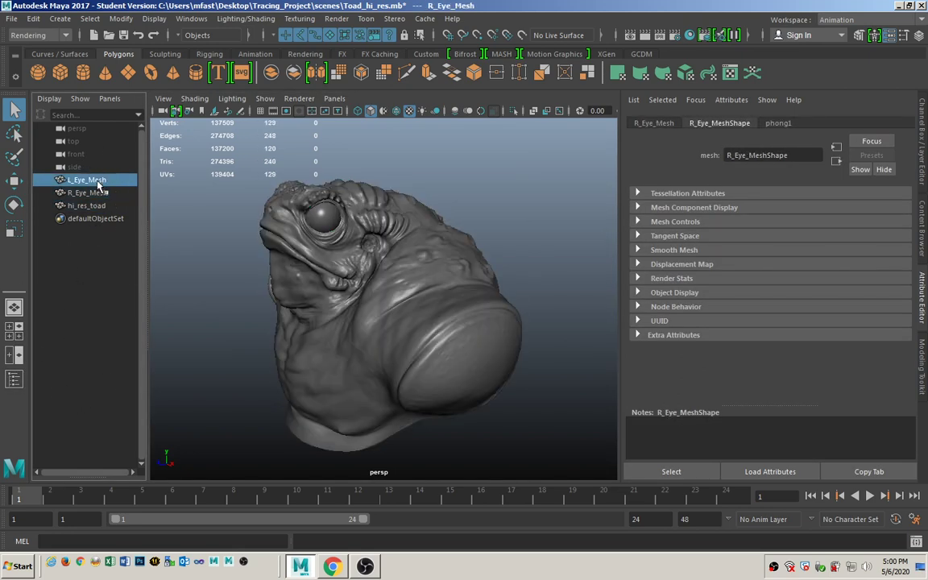
pyautogui.click(95, 180)
pyautogui.keyDown('ctrl'); pyautogui.click(108, 193); pyautogui.keyUp('ctrl')
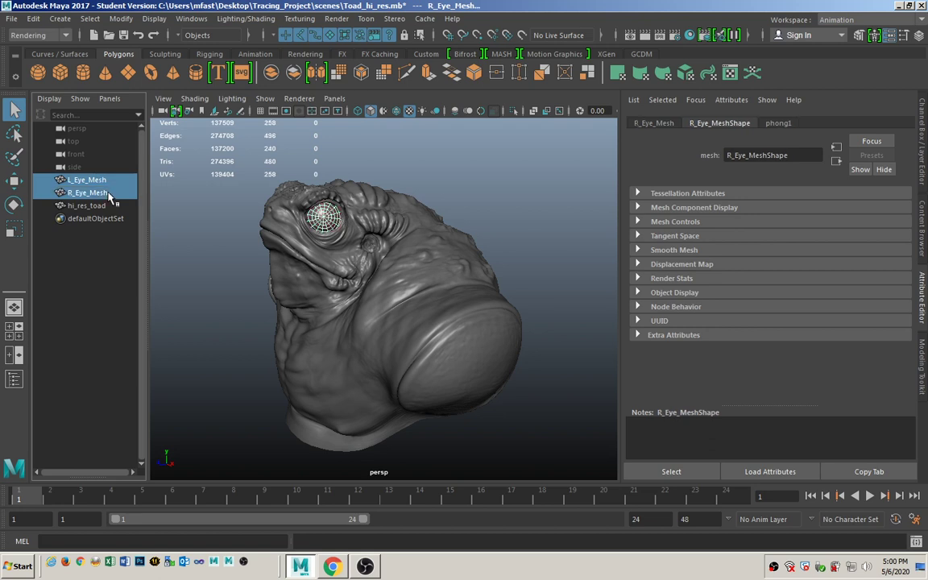
pyautogui.press('Delete')
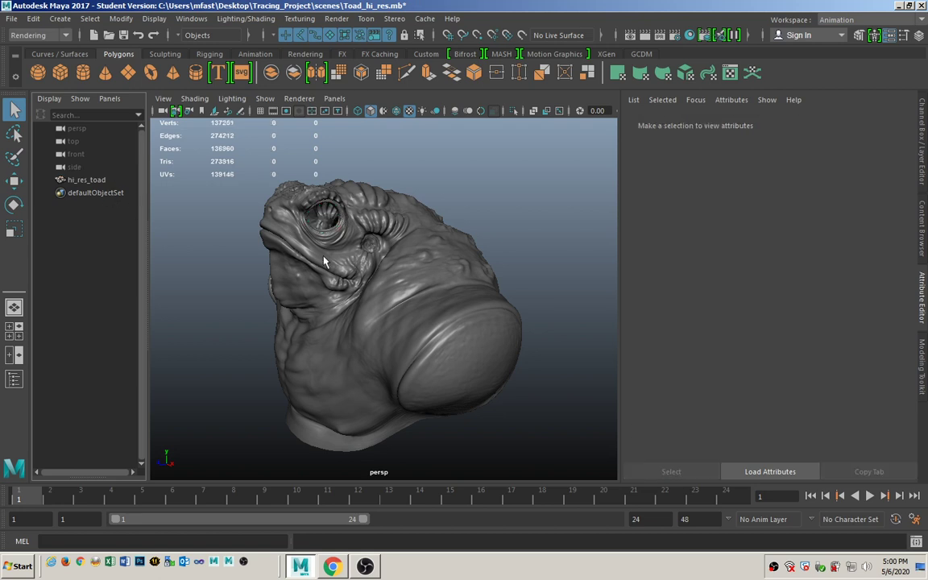
# Delete all construction history in the scene and check hi_res_toad's remaining nodes, blinn1 material attributes and shaded surface
pyautogui.click(465, 308)
pyautogui.hotkey('ctrl', 'a')
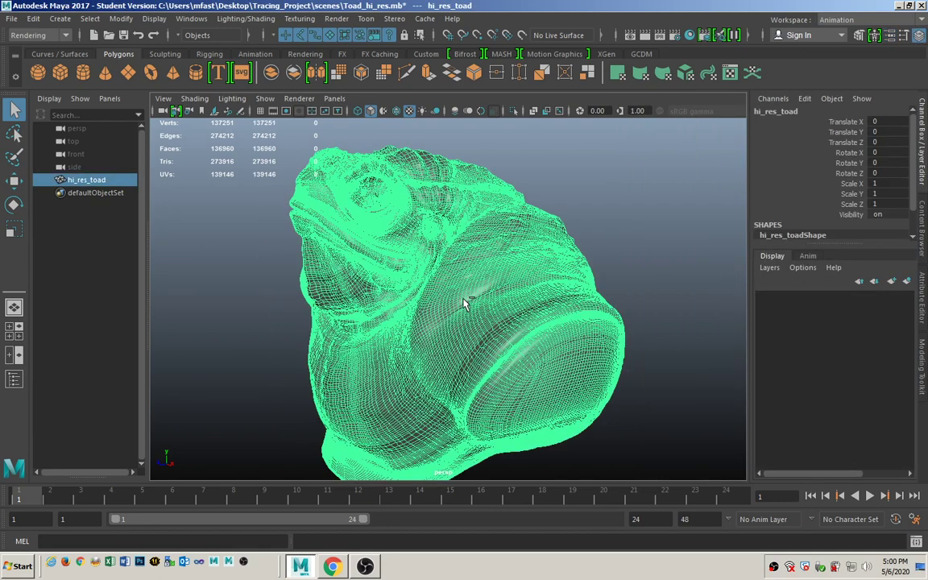
pyautogui.hotkey('ctrl', 'a')
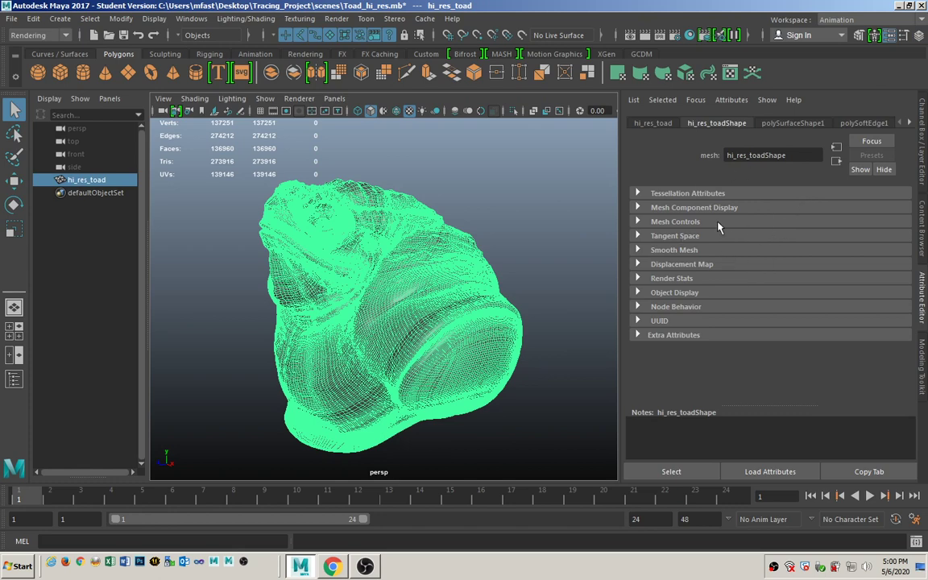
pyautogui.hotkey('ctrl', 'a')
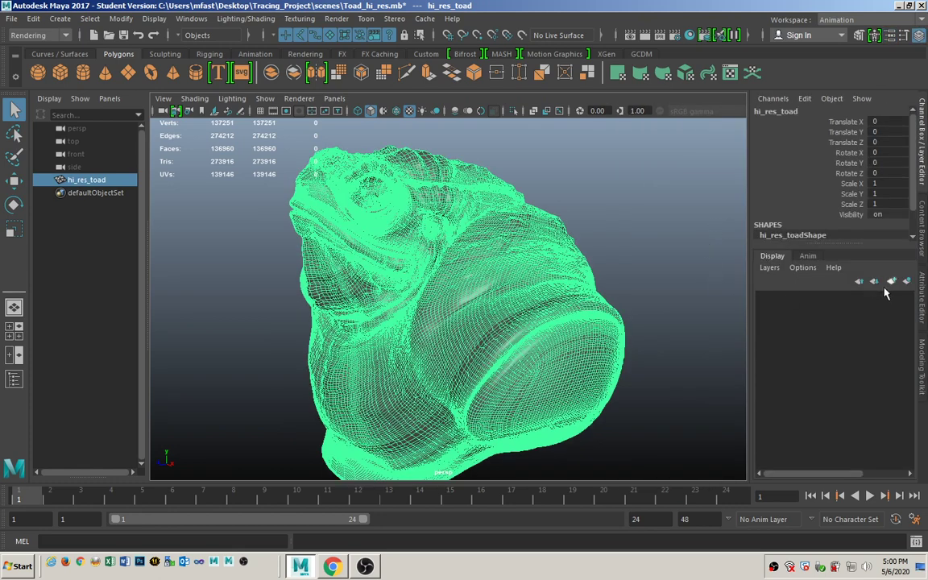
pyautogui.click(920, 306)
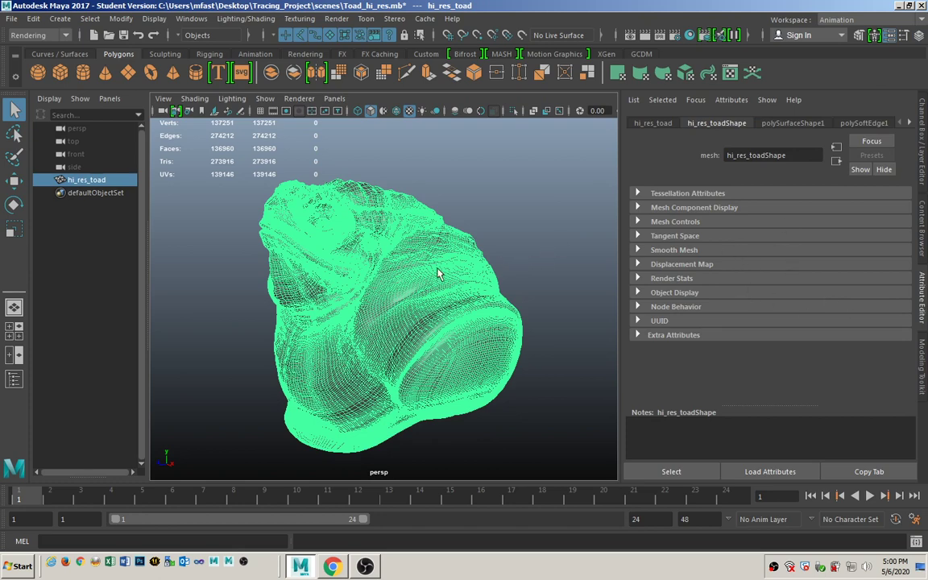
pyautogui.keyDown('alt'); pyautogui.moveTo(385, 290); pyautogui.dragTo(408, 265); pyautogui.keyUp('alt')
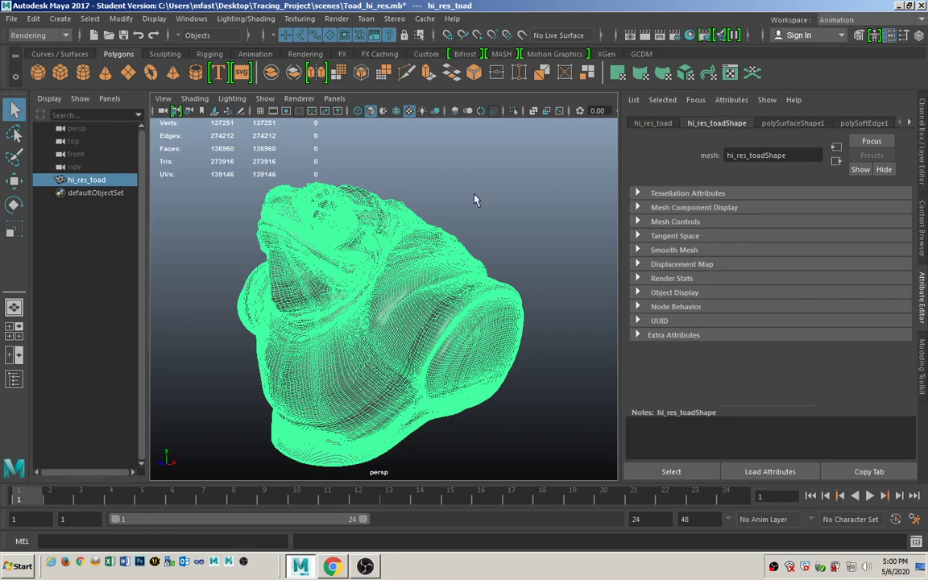
pyautogui.click(33, 19)
pyautogui.moveTo(89, 183)
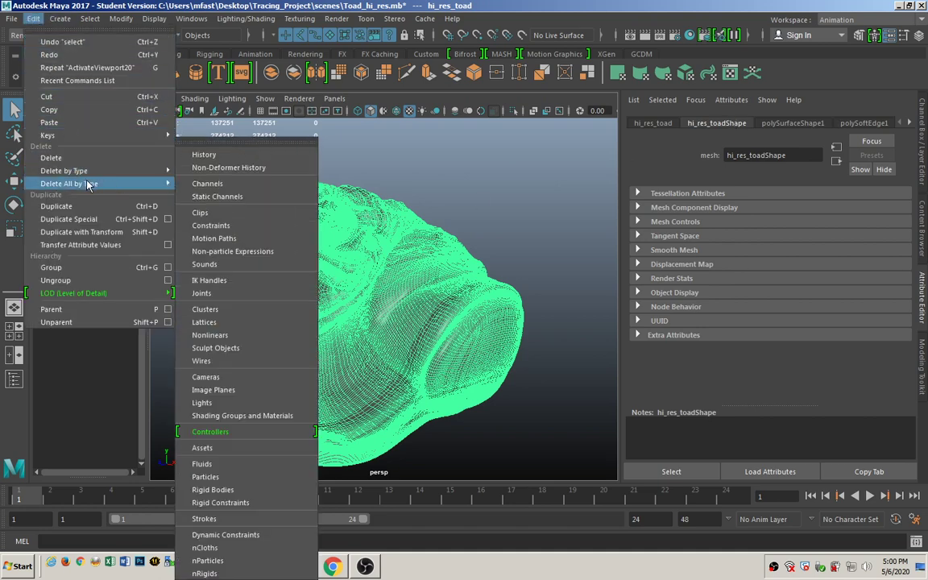
pyautogui.click(223, 161)
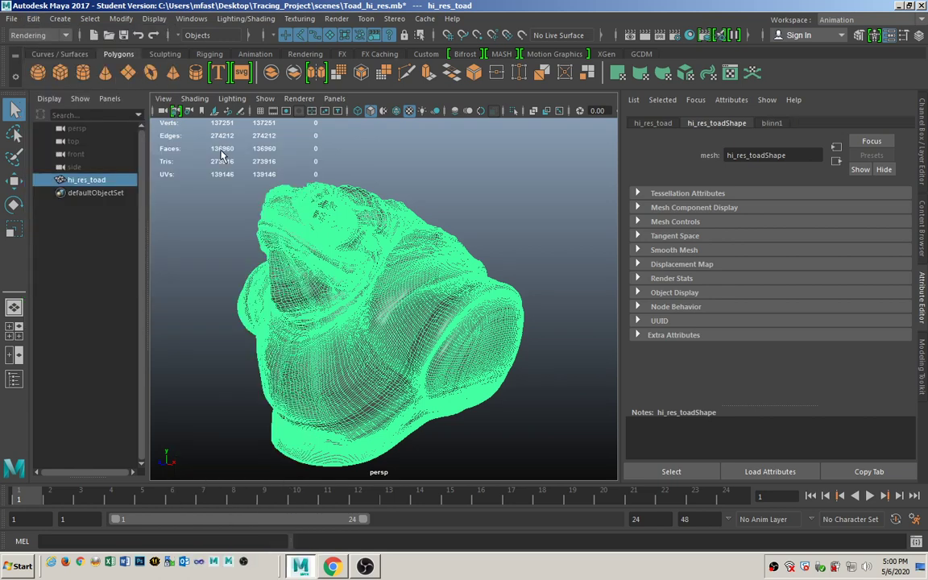
pyautogui.click(773, 123)
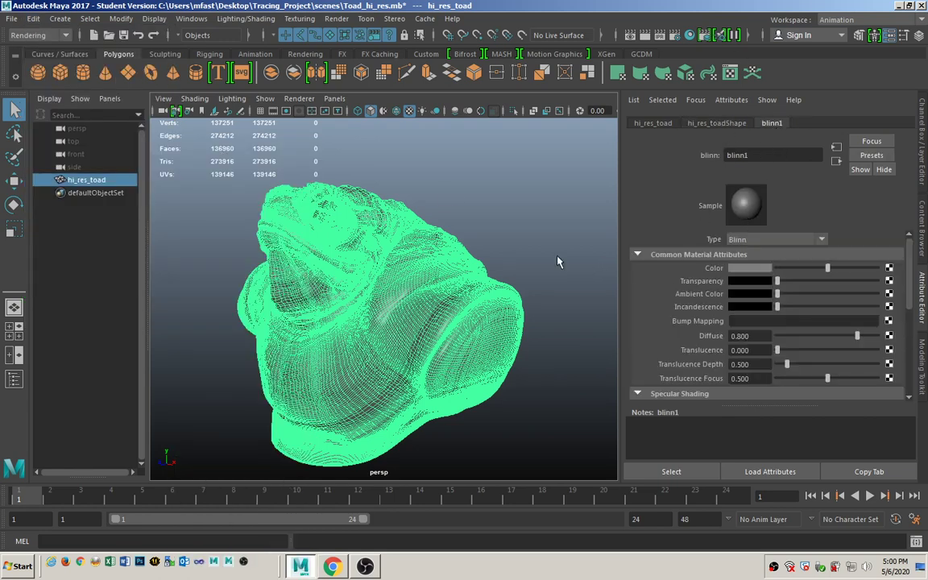
pyautogui.click(537, 247)
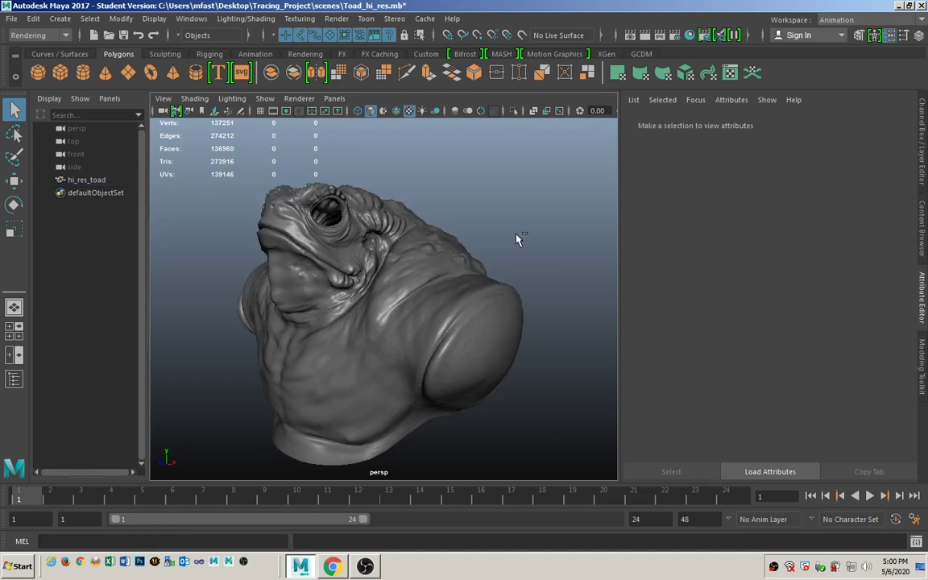
pyautogui.hotkey('ctrl', 'a')
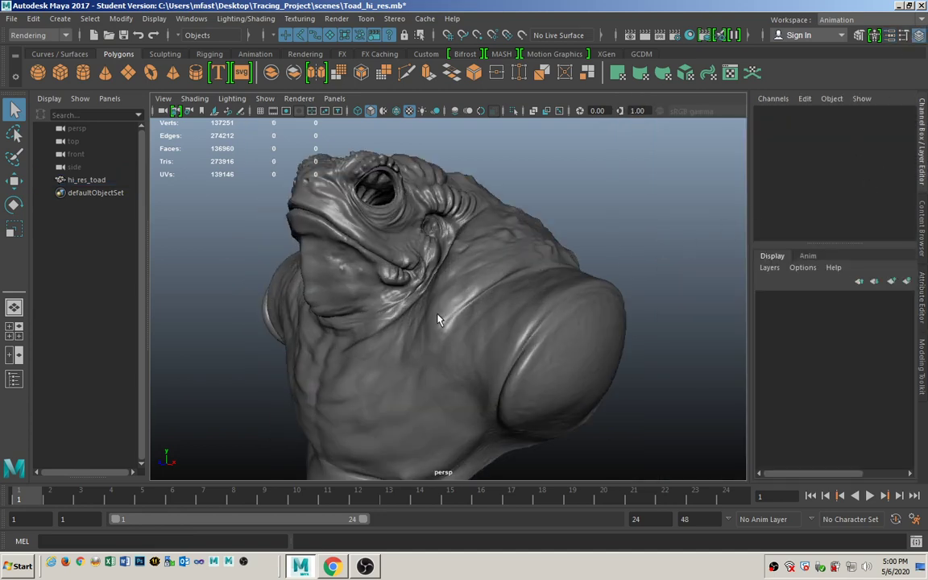
pyautogui.keyDown('alt'); pyautogui.moveTo(438, 320); pyautogui.dragTo(453, 271); pyautogui.keyUp('alt')
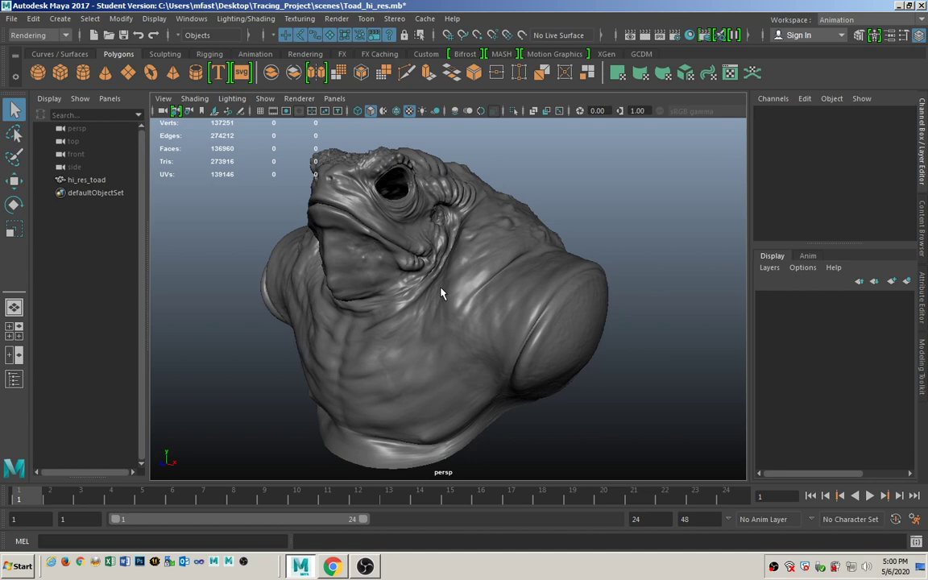
# Select the hi_res_toad mesh and reset the GPU cache selection export options, using Current frame as the cache time range
pyautogui.click(451, 294)
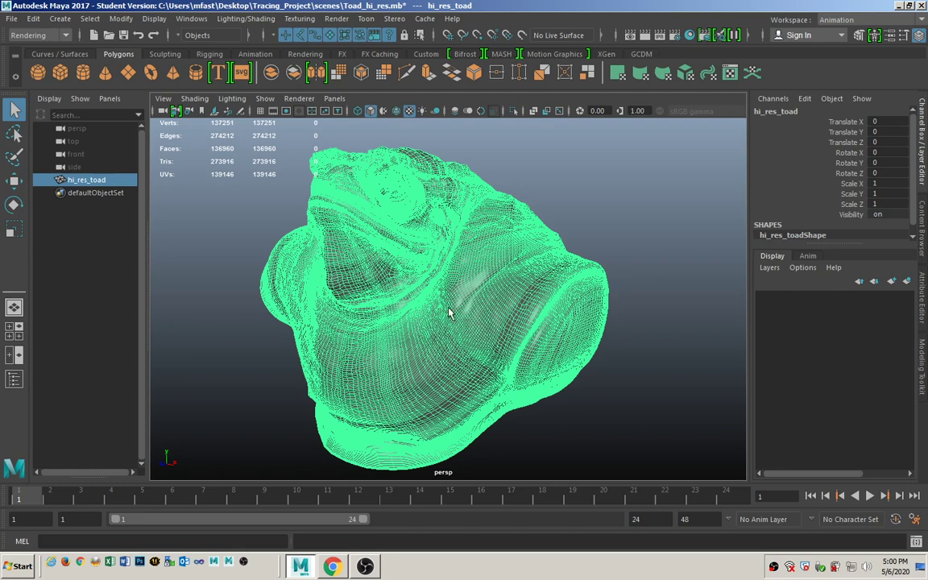
pyautogui.keyDown('alt'); pyautogui.moveTo(321, 371); pyautogui.dragTo(360, 353); pyautogui.keyUp('alt')
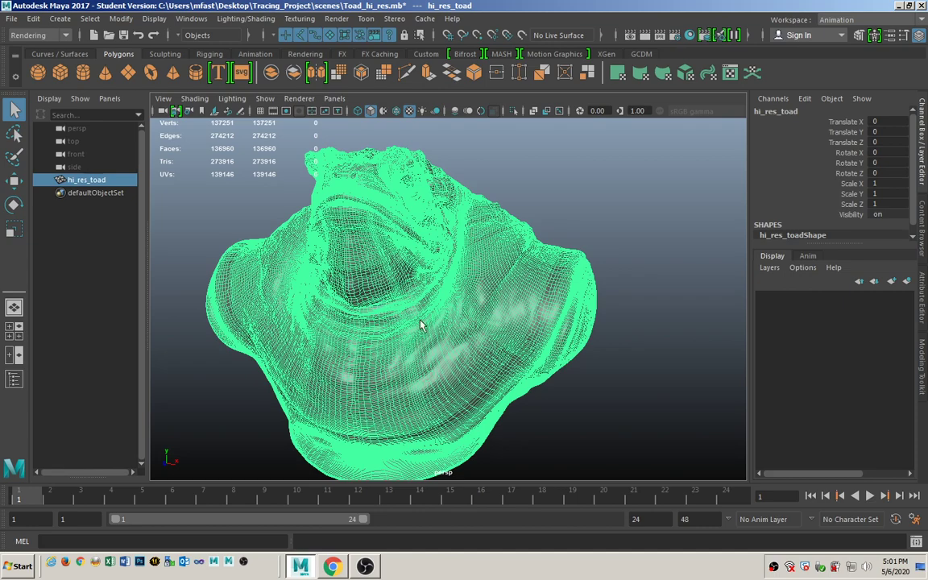
pyautogui.keyDown('alt'); pyautogui.moveTo(503, 269); pyautogui.dragTo(469, 240); pyautogui.keyUp('alt')
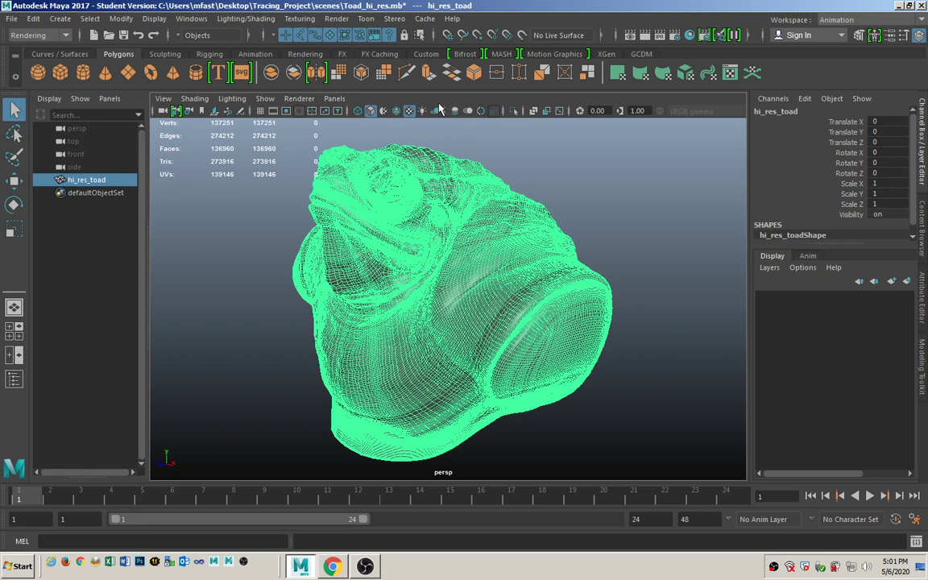
pyautogui.click(424, 18)
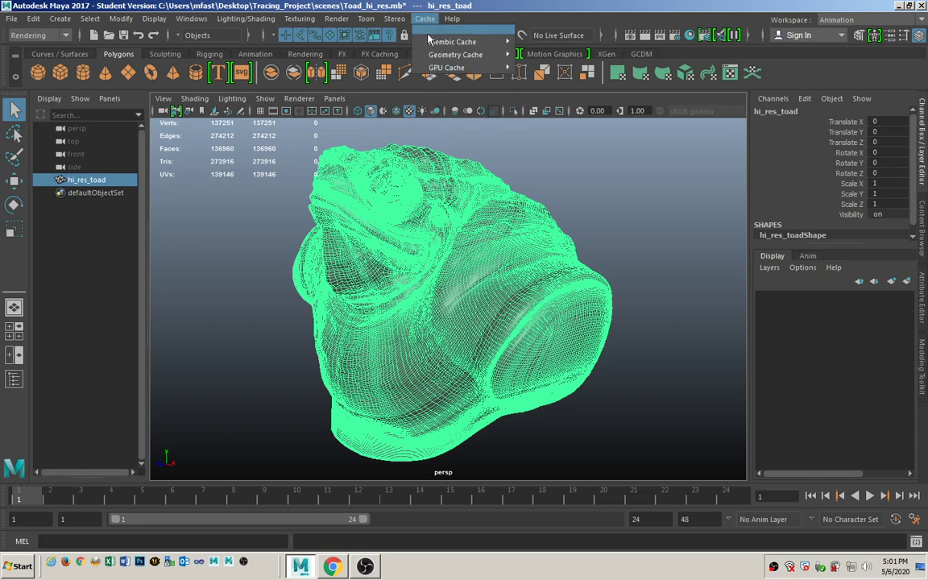
pyautogui.moveTo(439, 69)
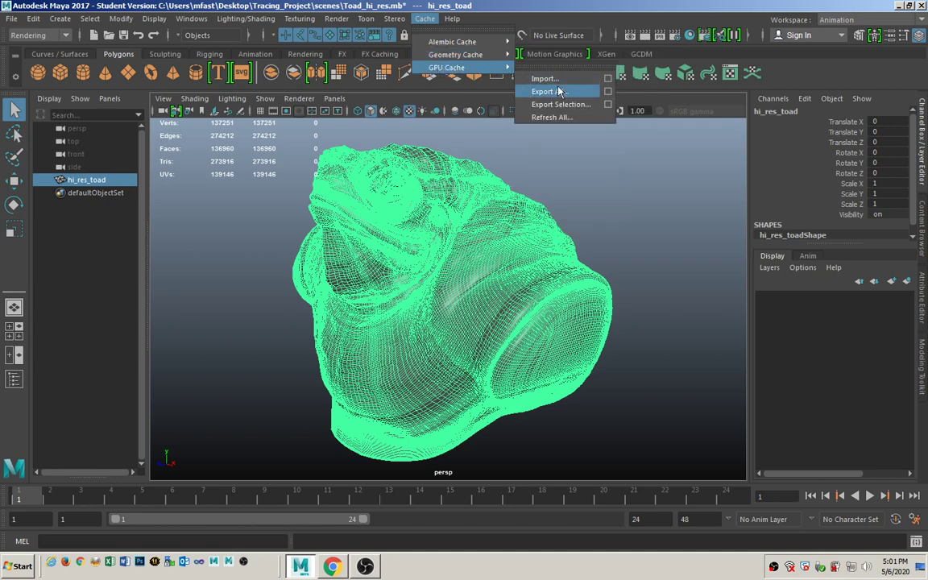
pyautogui.click(606, 105)
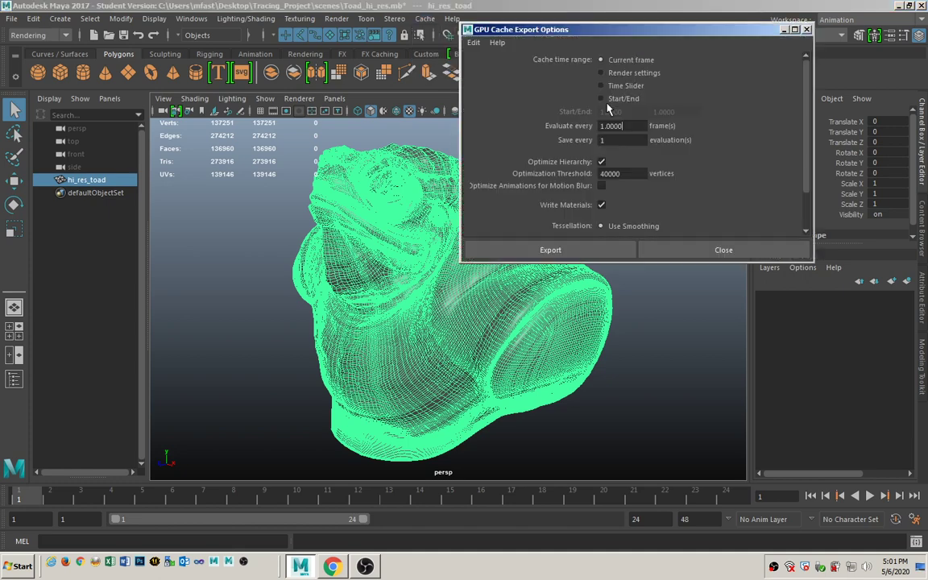
pyautogui.click(473, 42)
pyautogui.click(495, 73)
pyautogui.click(617, 60)
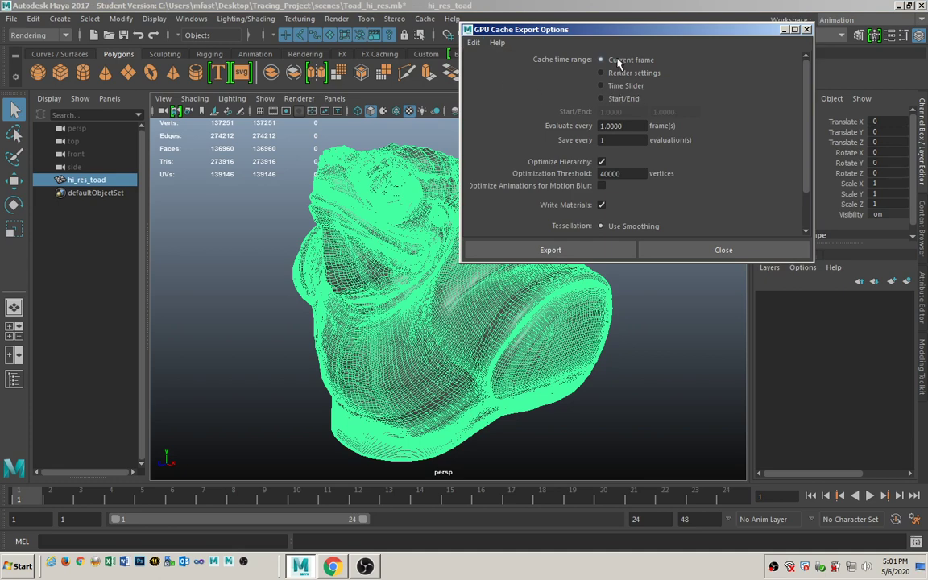
# Export the selected toad mesh as an Alembic GPU cache named toad in Tracing_Project's cache\alembic folder
pyautogui.click(550, 249)
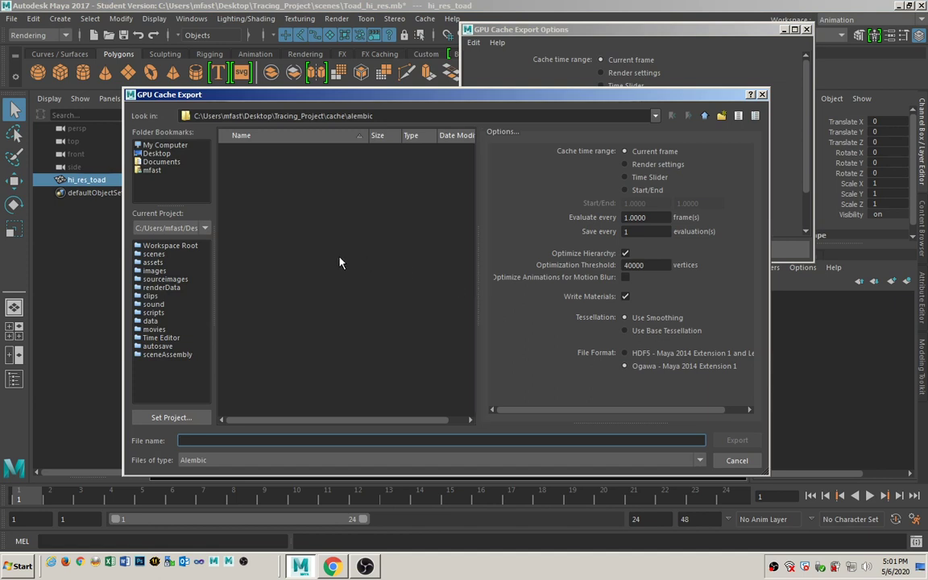
pyautogui.write('toad')
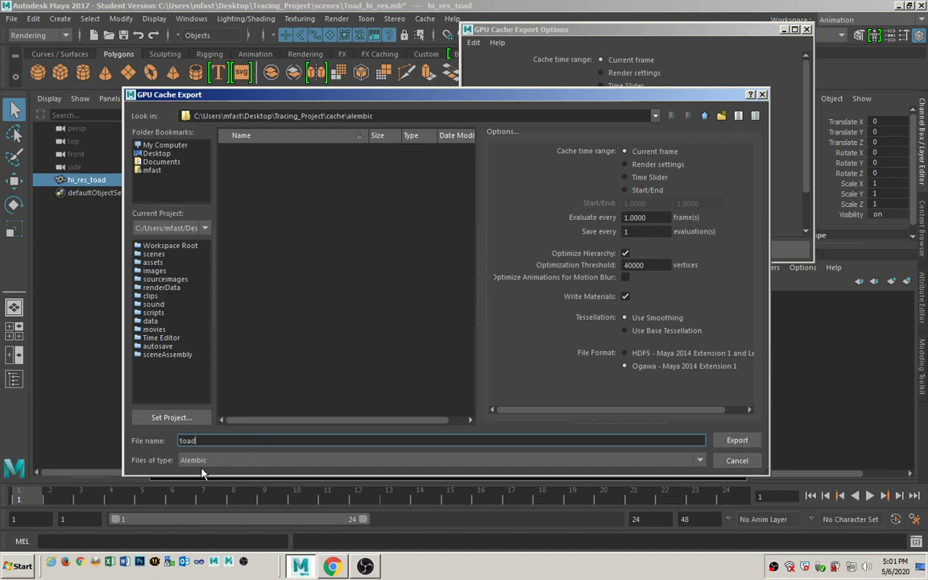
pyautogui.click(736, 441)
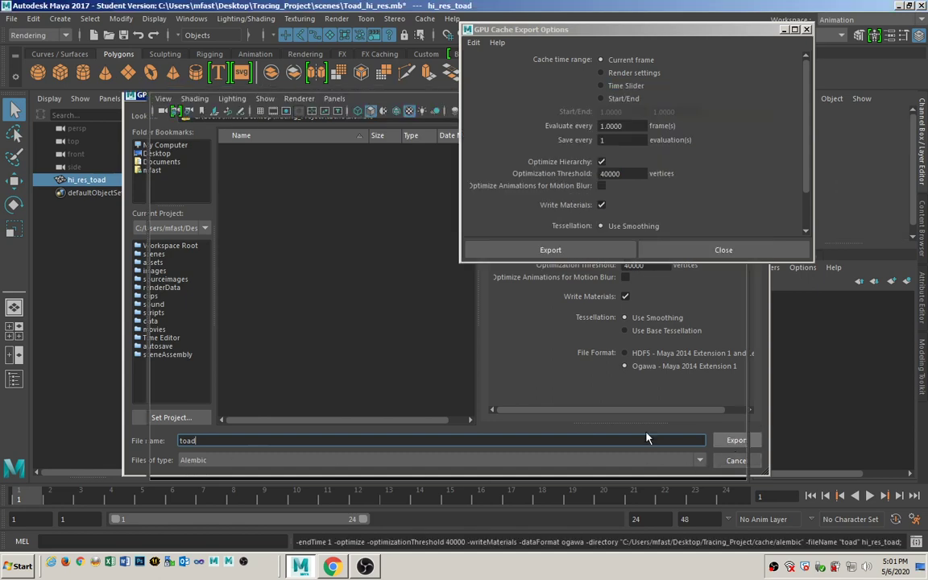
# Delete the original hi_res_toad mesh from the scene
pyautogui.click(547, 205)
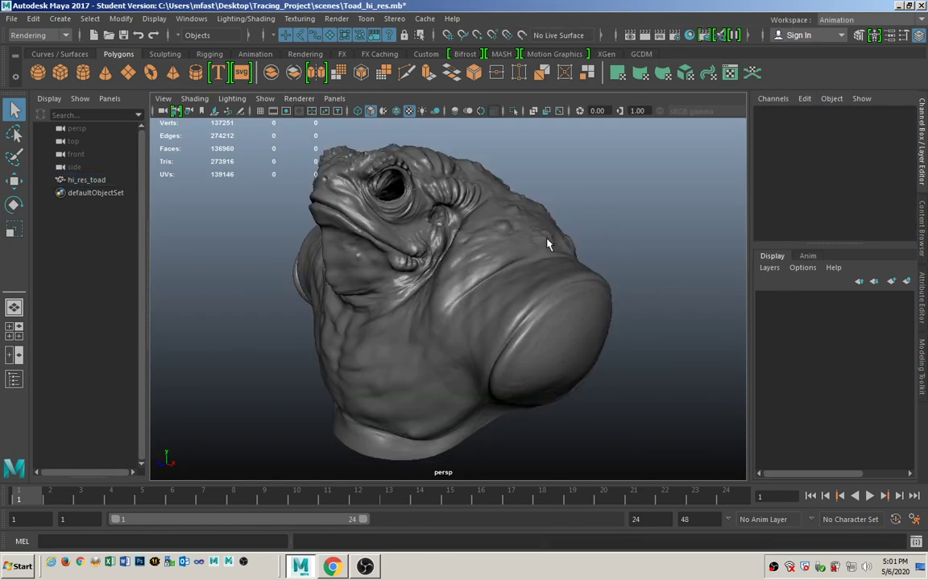
pyautogui.click(459, 272)
pyautogui.press('Delete')
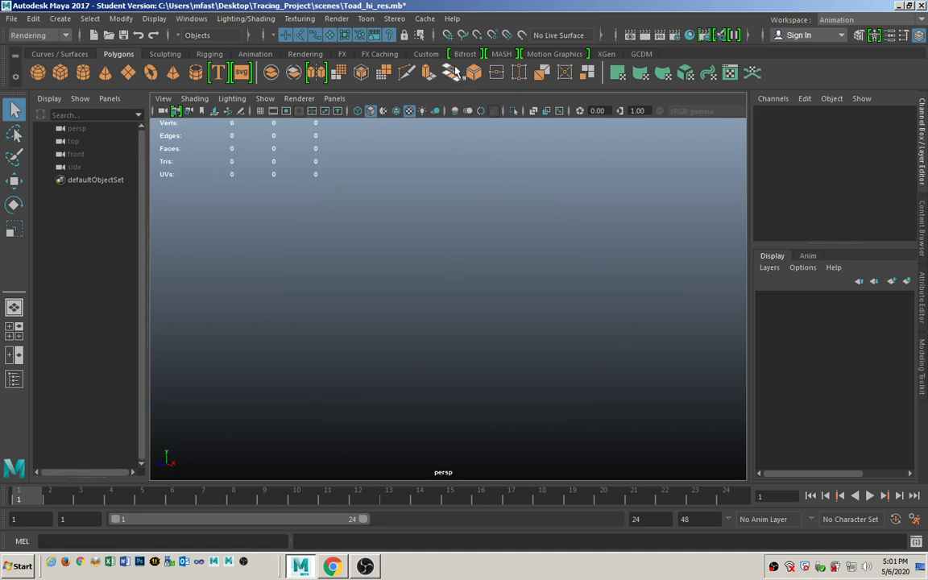
# Import the toad.abc GPU cache from the Tracing_Project cache\alembic folder and deselect the imported toad
pyautogui.click(425, 18)
pyautogui.moveTo(445, 68)
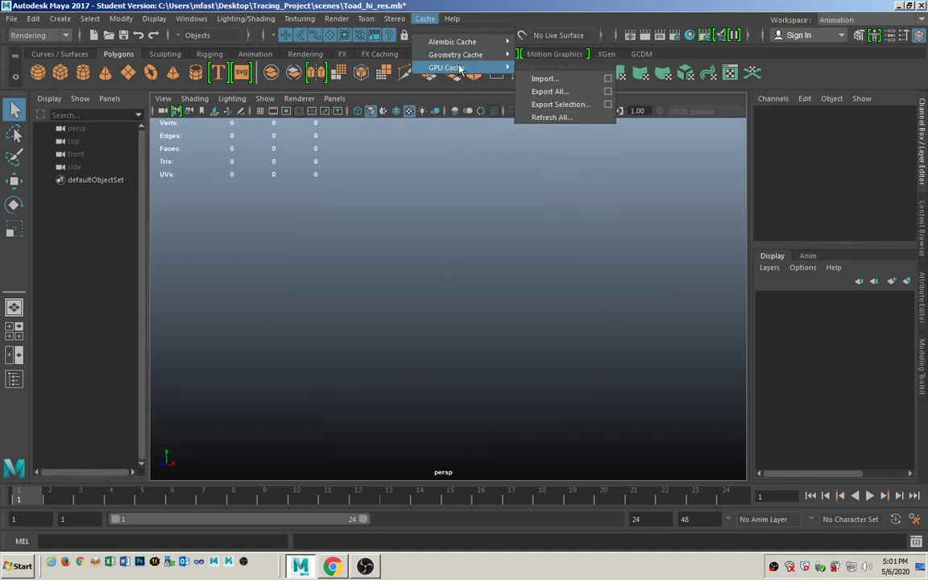
pyautogui.click(553, 83)
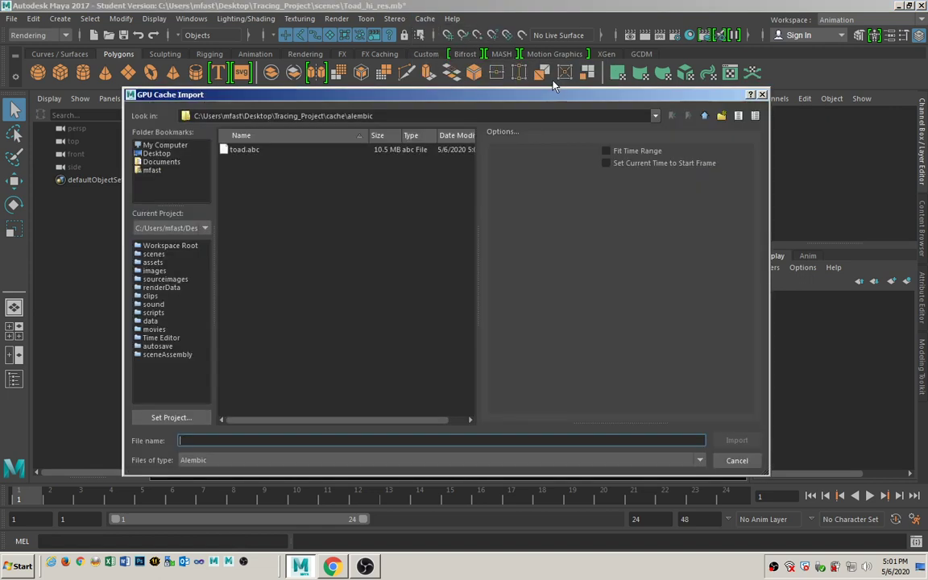
pyautogui.click(245, 150)
pyautogui.click(736, 440)
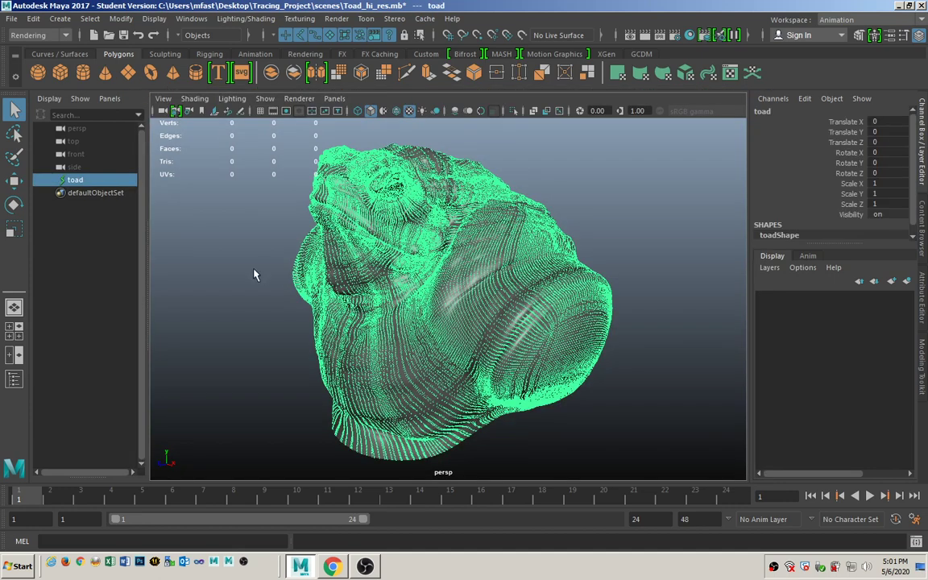
pyautogui.click(254, 275)
pyautogui.moveTo(242, 280)
pyautogui.keyDown('alt'); pyautogui.mouseDown()
pyautogui.moveTo(330, 327)
pyautogui.moveTo(367, 326)
pyautogui.moveTo(304, 316)
pyautogui.moveTo(329, 323)
pyautogui.mouseUp(); pyautogui.keyUp('alt')
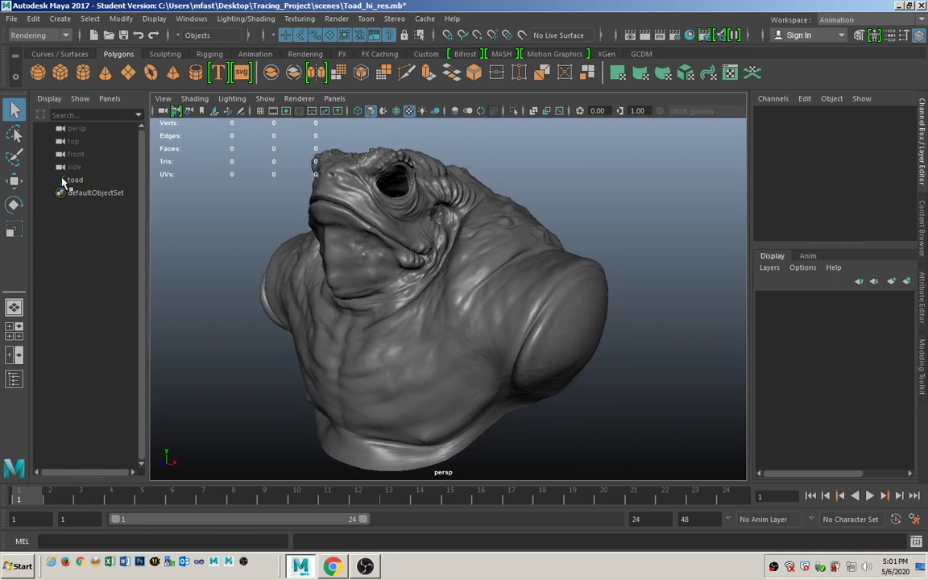
# Make the imported toad GPU cache the live surface
pyautogui.click(491, 288)
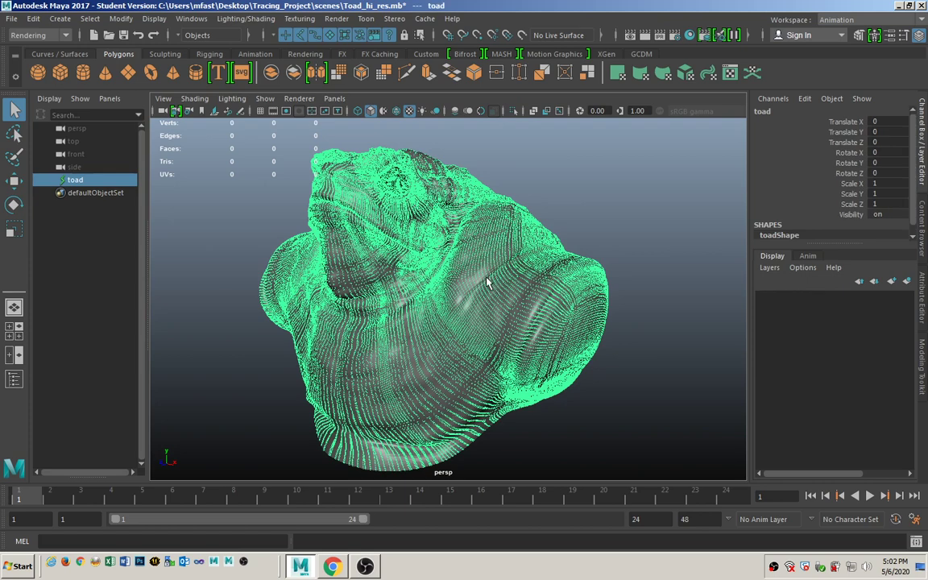
pyautogui.click(640, 260)
pyautogui.moveTo(518, 273)
pyautogui.keyDown('alt'); pyautogui.mouseDown()
pyautogui.moveTo(394, 265)
pyautogui.moveTo(513, 274)
pyautogui.mouseUp(); pyautogui.keyUp('alt')
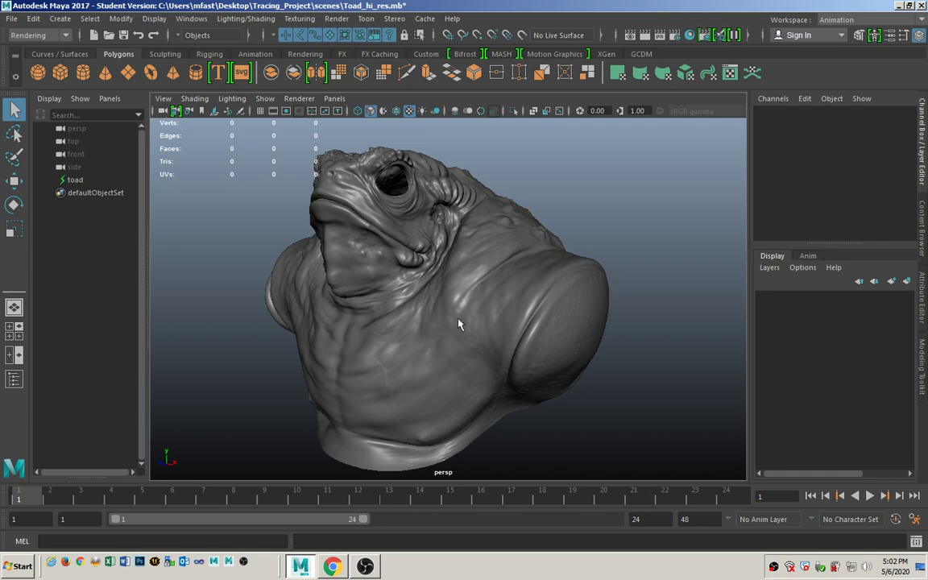
pyautogui.click(448, 280)
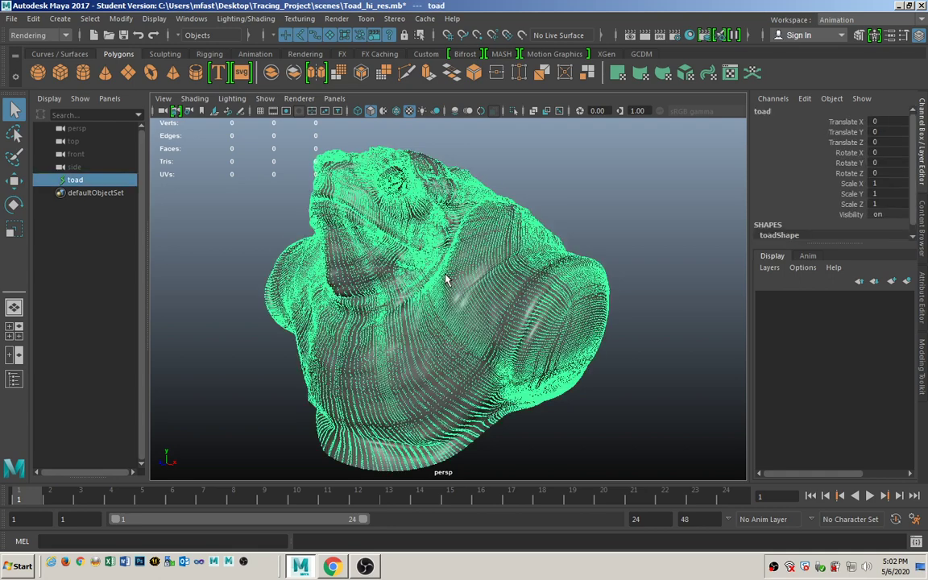
pyautogui.click(520, 35)
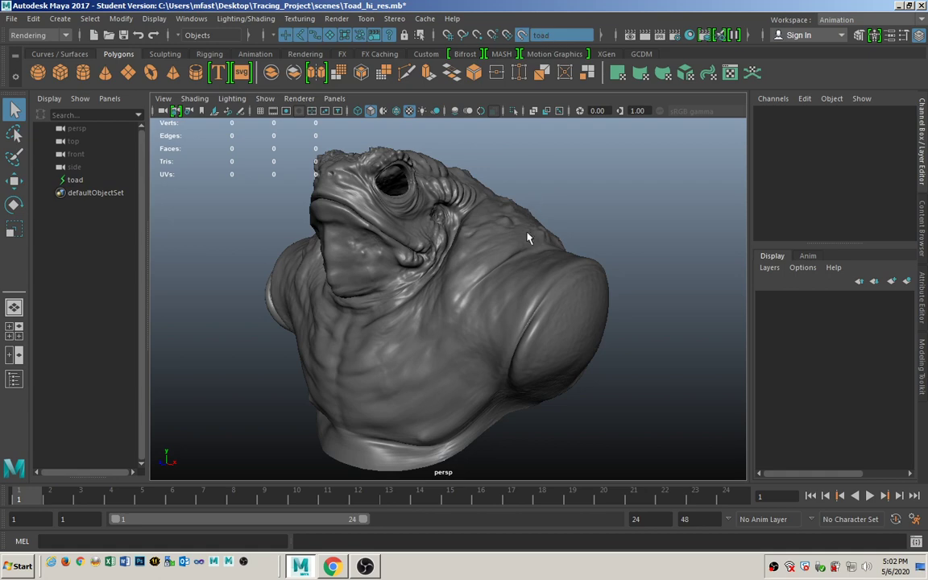
pyautogui.keyDown('alt'); pyautogui.moveTo(528, 238); pyautogui.dragTo(437, 324); pyautogui.keyUp('alt')
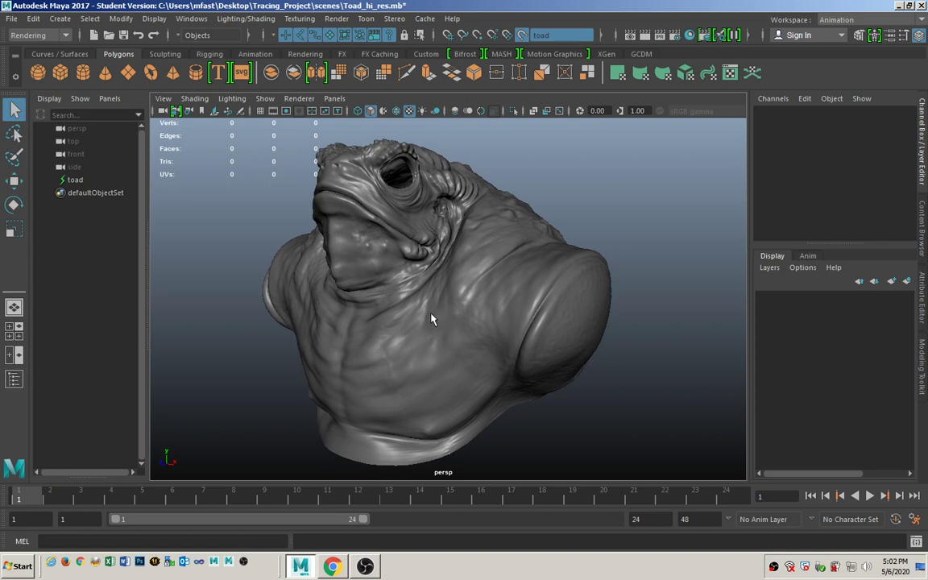
# Switch to the Modeling menu set and activate the Quad Draw tool from the Modeling Toolkit
pyautogui.click(39, 35)
pyautogui.click(44, 46)
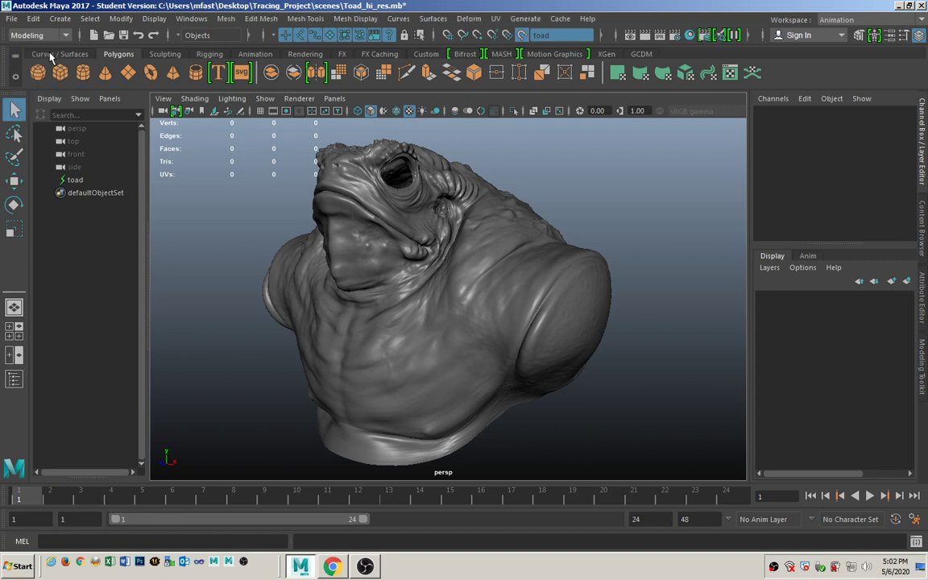
pyautogui.click(313, 19)
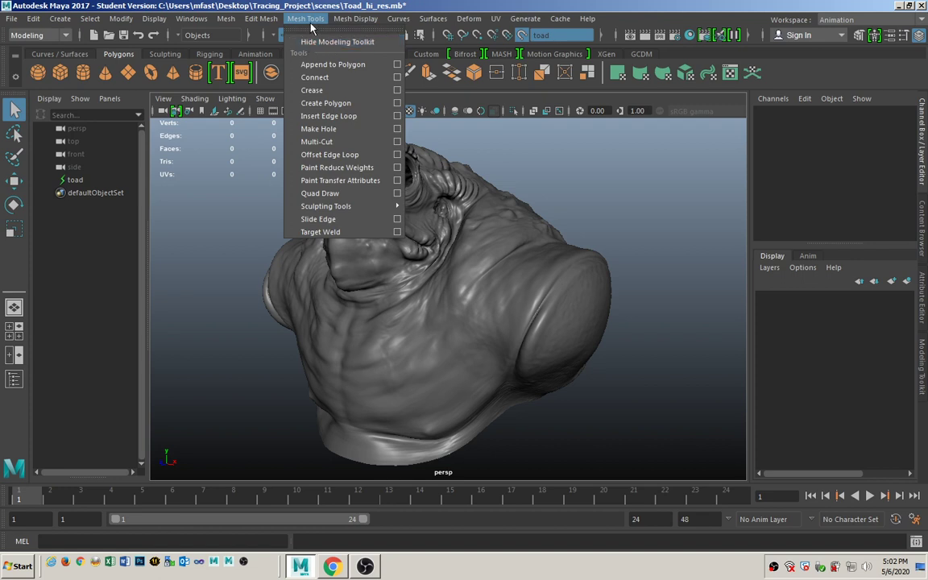
pyautogui.click(283, 21)
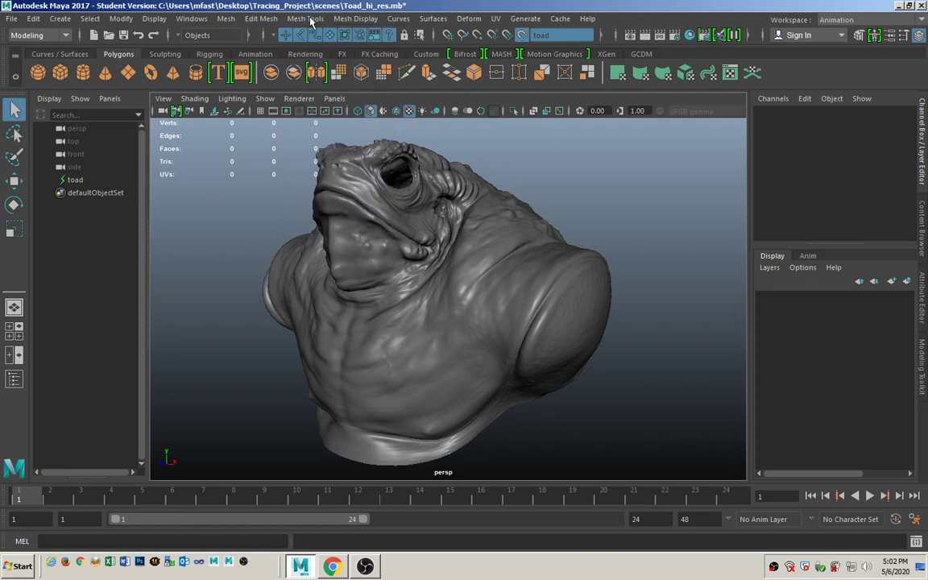
pyautogui.click(923, 371)
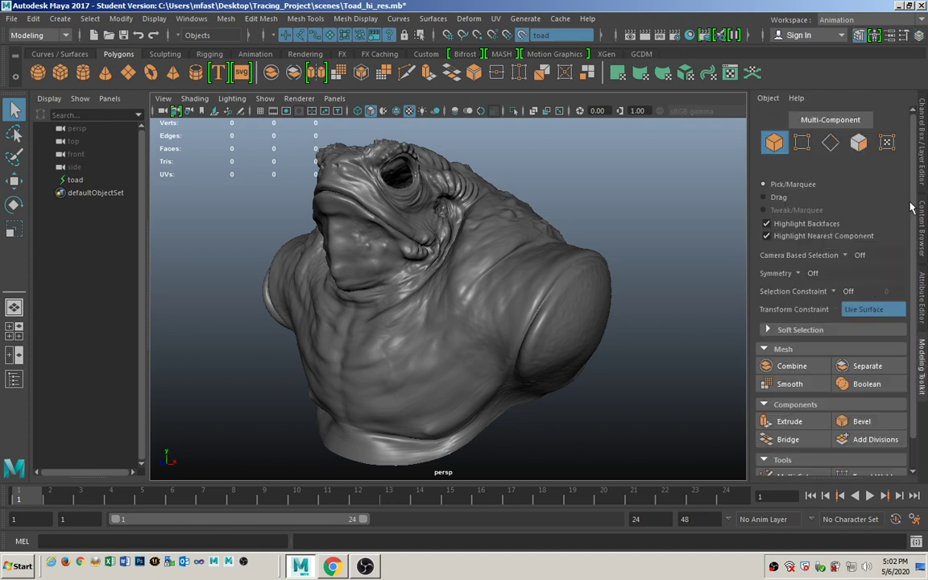
pyautogui.scroll(-1, 916, 205)
pyautogui.scroll(-2, 917, 206)
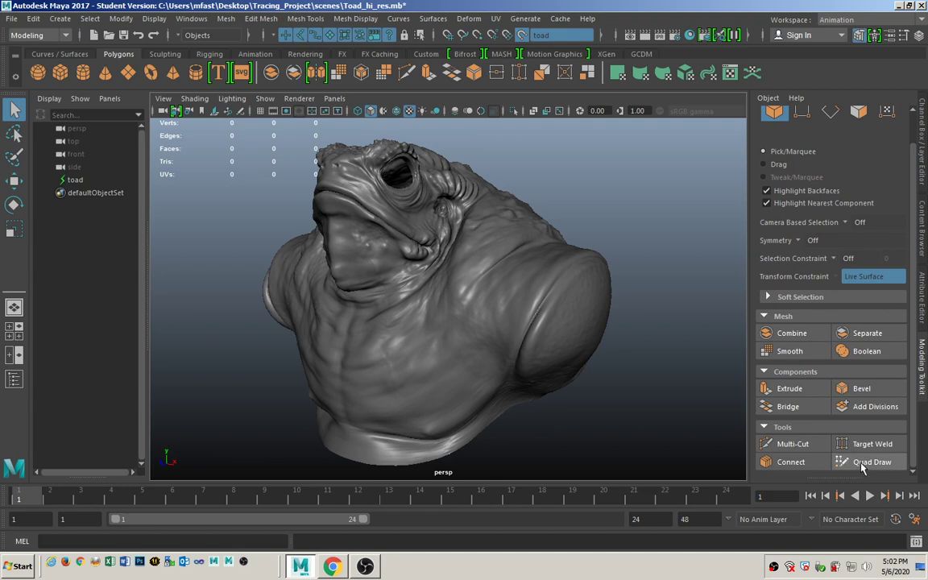
pyautogui.click(880, 461)
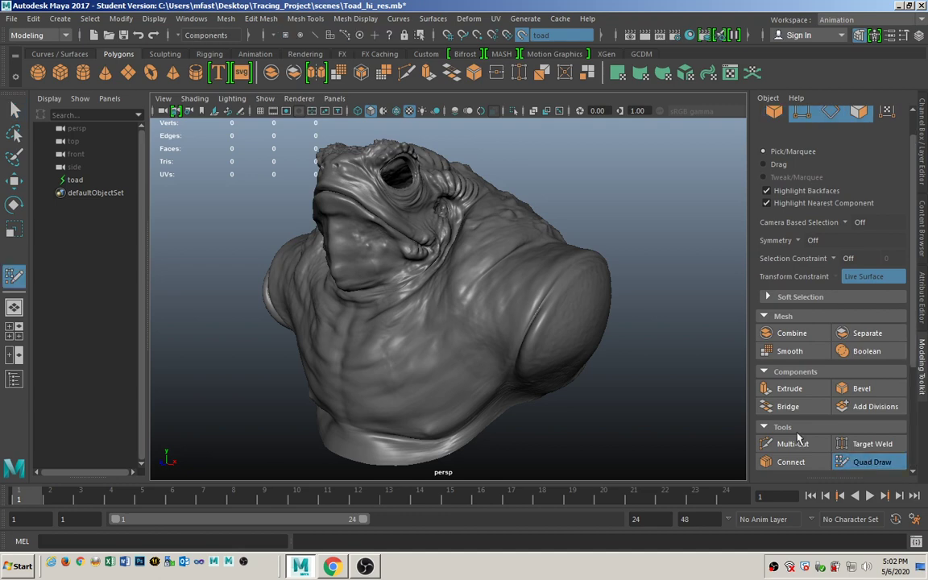
# Place four Quad Draw dots beside the centre line of the toad's chest and fill them into a quad
pyautogui.keyDown('alt'); pyautogui.moveTo(364, 291); pyautogui.dragTo(424, 327); pyautogui.keyUp('alt')
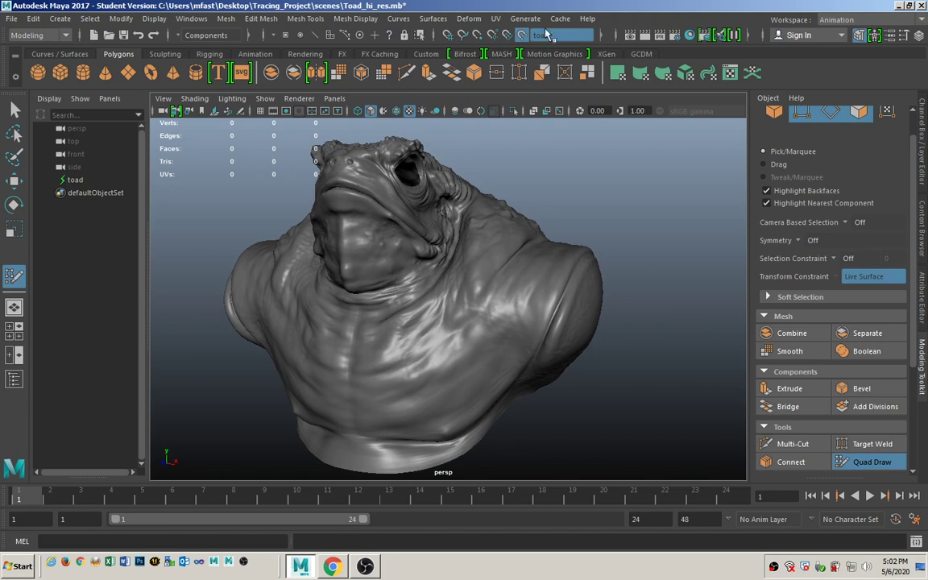
pyautogui.keyDown('alt'); pyautogui.moveTo(379, 357); pyautogui.dragTo(446, 392); pyautogui.keyUp('alt')
pyautogui.click(378, 362)
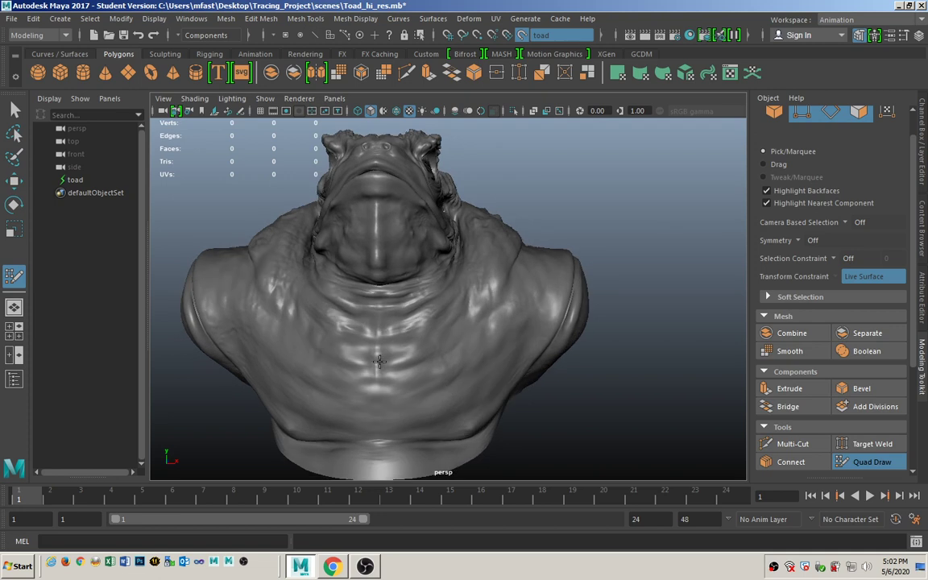
pyautogui.click(469, 408)
pyautogui.click(381, 407)
pyautogui.keyDown('alt'); pyautogui.moveTo(554, 401); pyautogui.dragTo(548, 402); pyautogui.keyUp('alt')
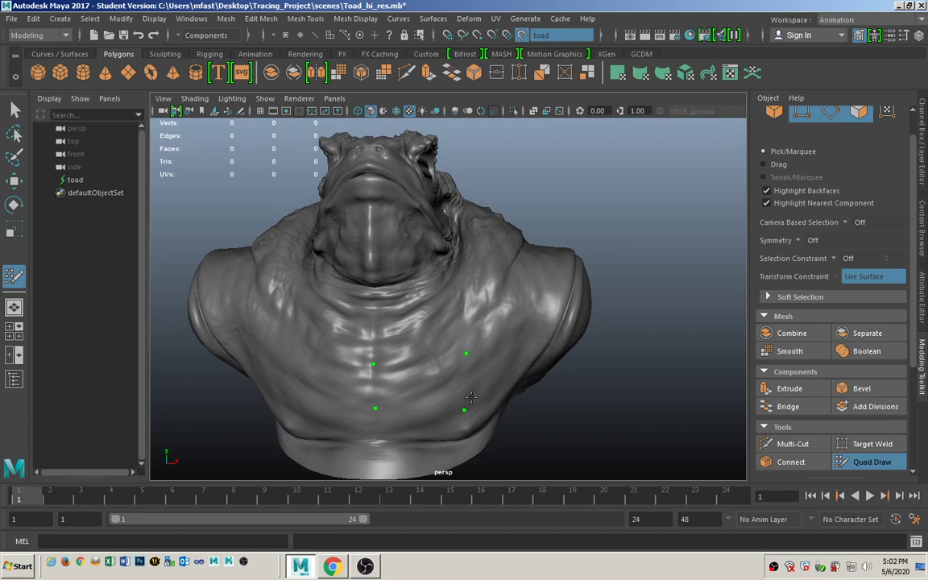
pyautogui.keyDown('shift'); pyautogui.click(420, 388); pyautogui.keyUp('shift')
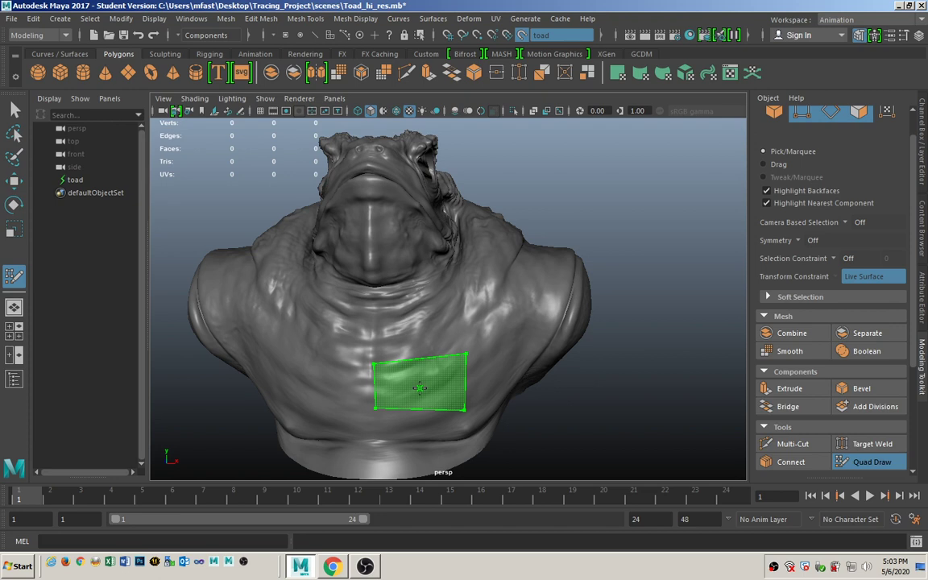
pyautogui.keyDown('shift'); pyautogui.click(419, 388); pyautogui.keyUp('shift')
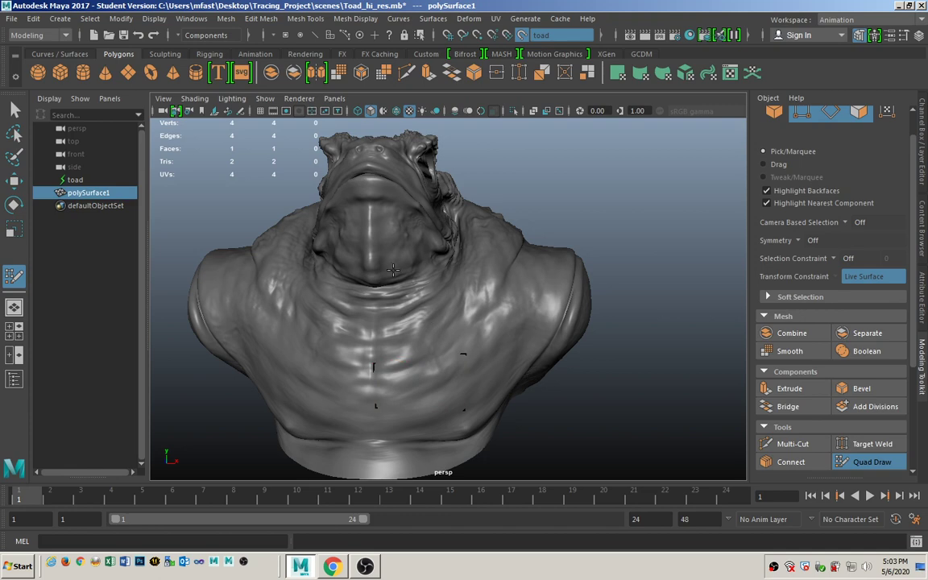
# Place four Quad Draw dots around the toad's eye and clear the unused dots
pyautogui.keyDown('alt'); pyautogui.moveTo(432, 316); pyautogui.dragTo(364, 274); pyautogui.keyUp('alt')
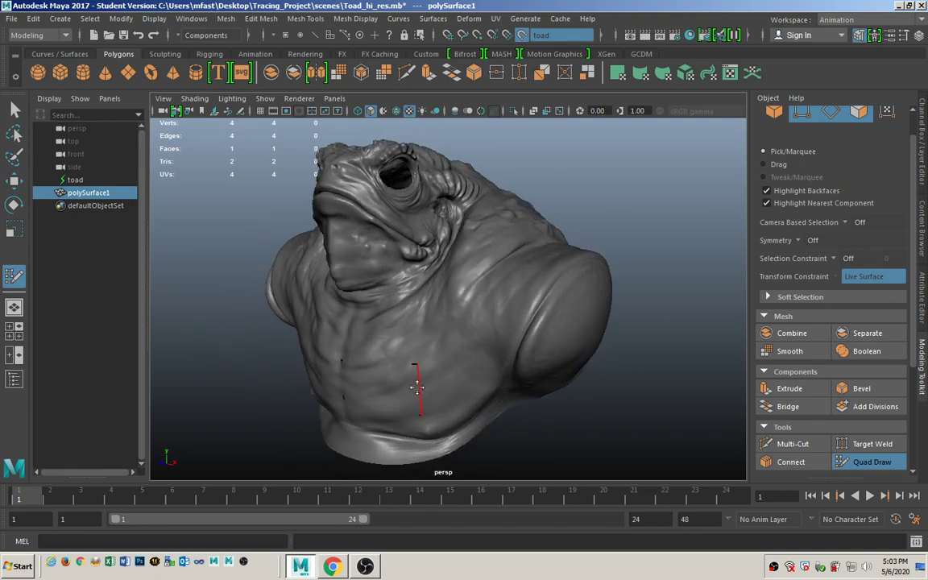
pyautogui.keyDown('alt'); pyautogui.moveTo(369, 248); pyautogui.dragTo(444, 188); pyautogui.keyUp('alt')
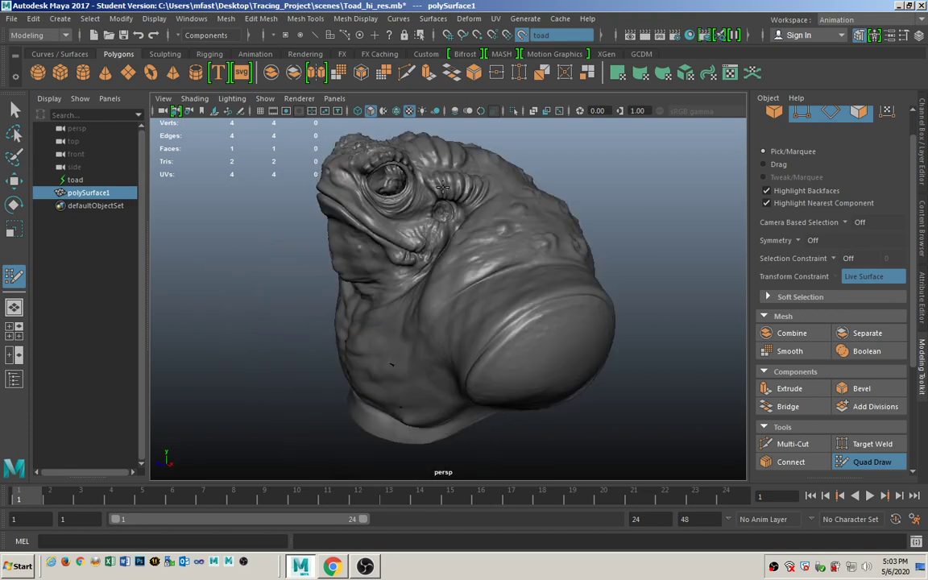
pyautogui.click(343, 175)
pyautogui.keyDown('alt'); pyautogui.moveTo(317, 263); pyautogui.dragTo(414, 254, button='right'); pyautogui.keyUp('alt')
pyautogui.keyDown('alt'); pyautogui.moveTo(414, 255); pyautogui.dragTo(362, 314, button='middle'); pyautogui.keyUp('alt')
pyautogui.keyDown('alt'); pyautogui.moveTo(362, 314); pyautogui.dragTo(341, 328); pyautogui.keyUp('alt')
pyautogui.scroll(-8, 342, 329)
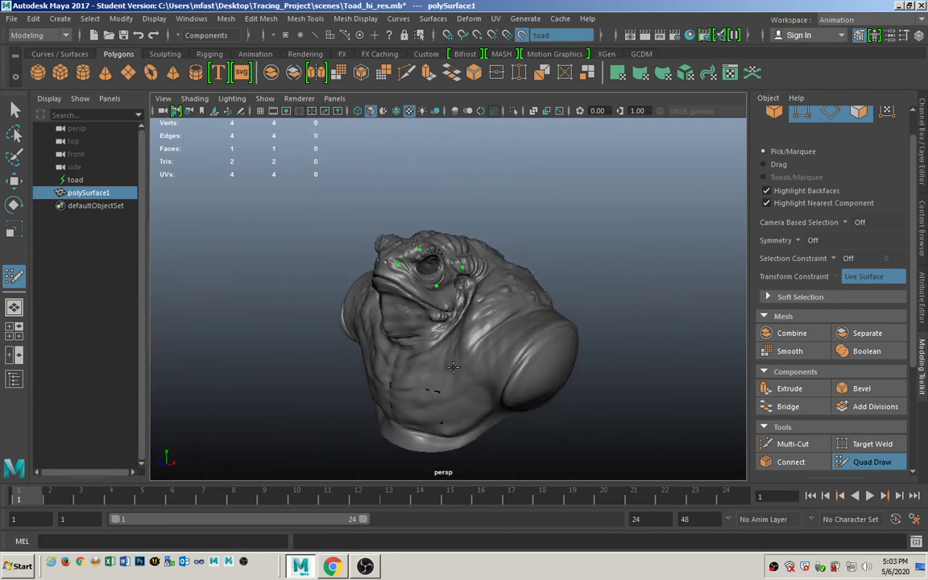
pyautogui.keyDown('alt'); pyautogui.moveTo(433, 317); pyautogui.dragTo(422, 276, button='middle'); pyautogui.keyUp('alt')
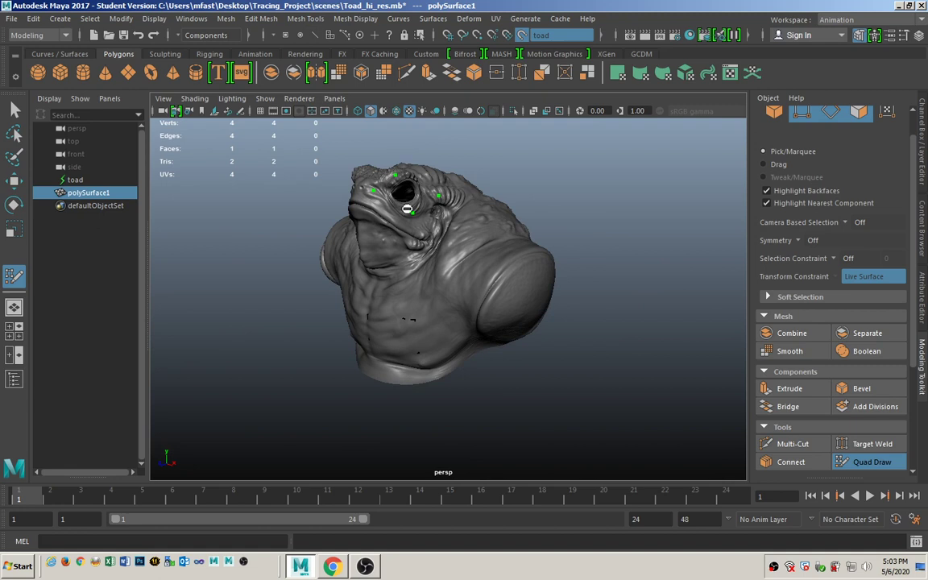
pyautogui.scroll(-5, 821, 291)
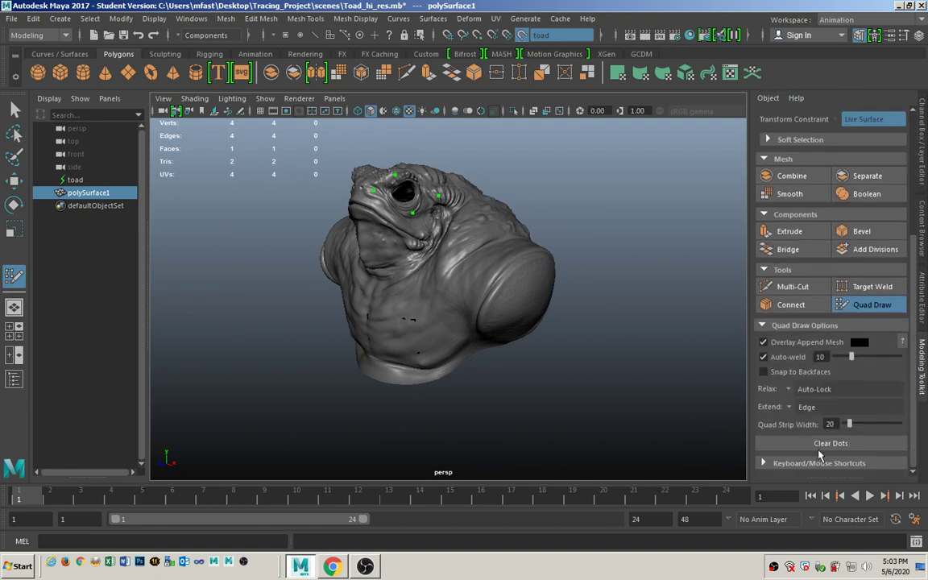
pyautogui.click(793, 443)
# Restart Quad Draw with the toad selected instead of polySurface1 and draw a separate four-dot quad near the toad's shoulder
pyautogui.keyDown('alt'); pyautogui.moveTo(348, 352); pyautogui.dragTo(319, 331); pyautogui.keyUp('alt')
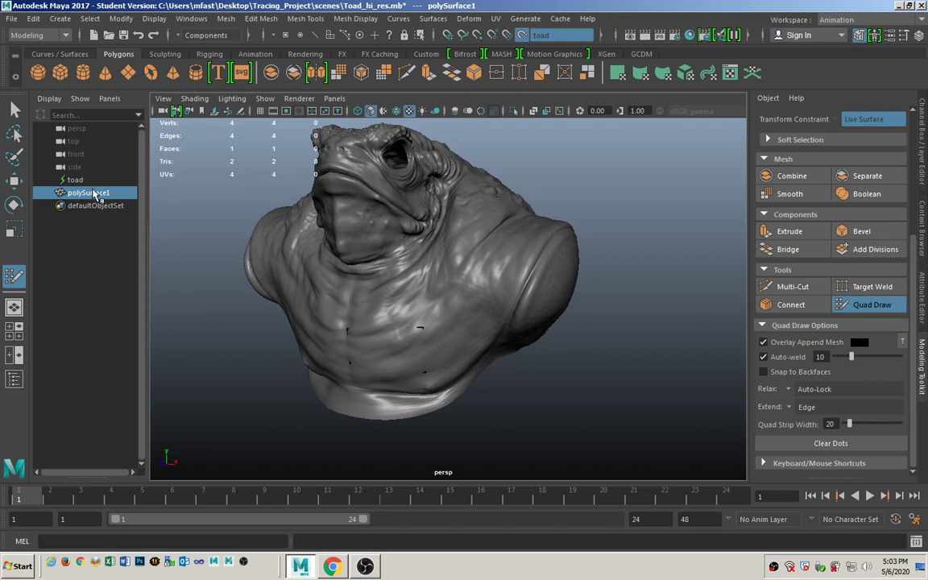
pyautogui.keyDown('shift'); pyautogui.click(393, 350); pyautogui.keyUp('shift')
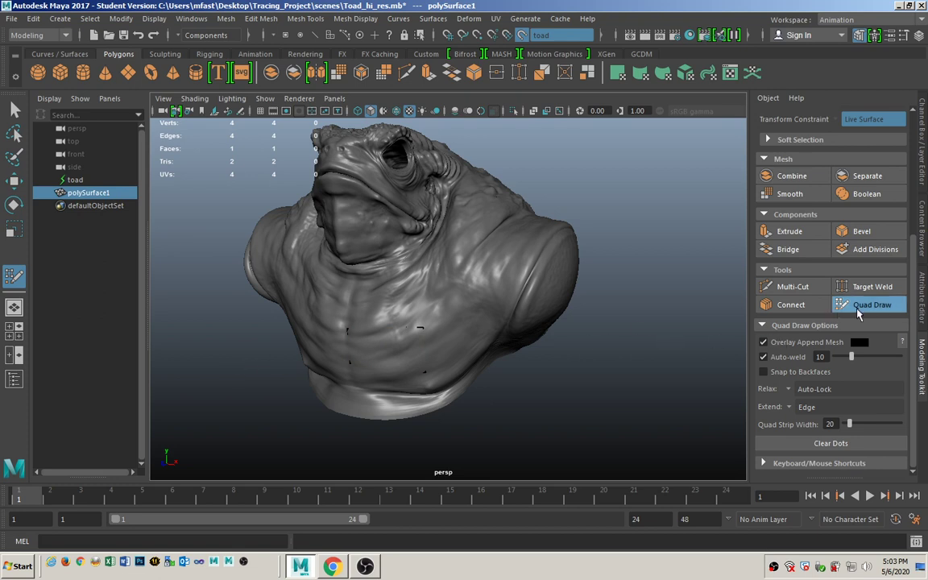
pyautogui.click(835, 306)
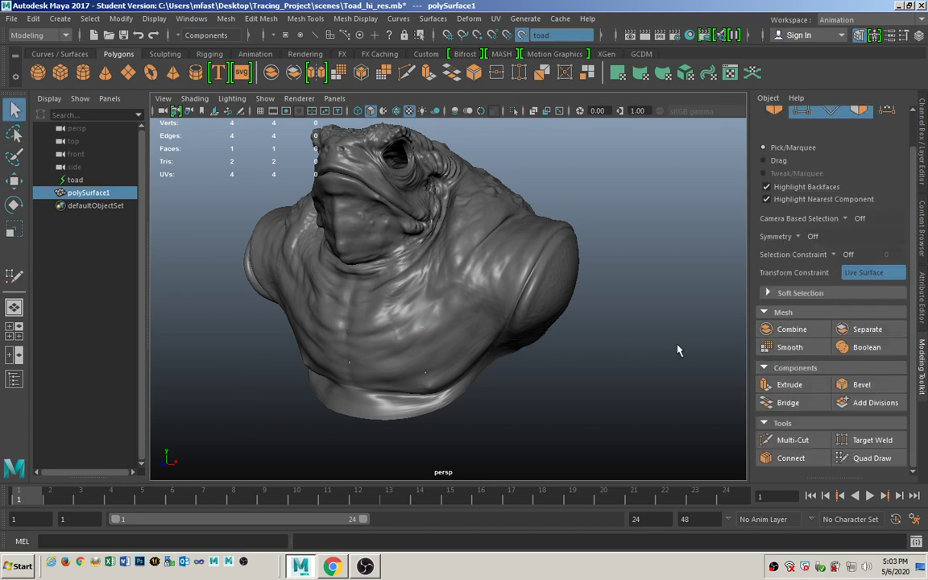
pyautogui.click(73, 178)
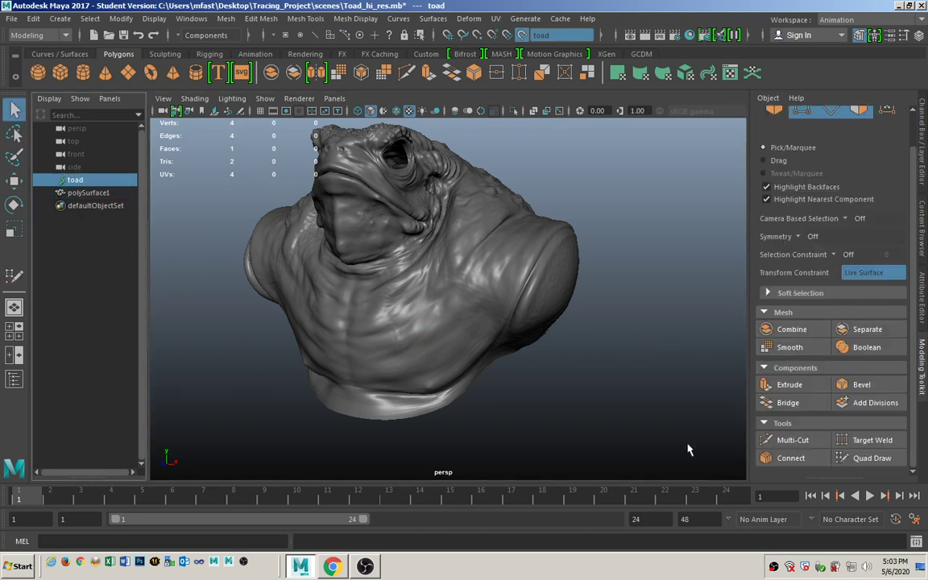
pyautogui.click(863, 457)
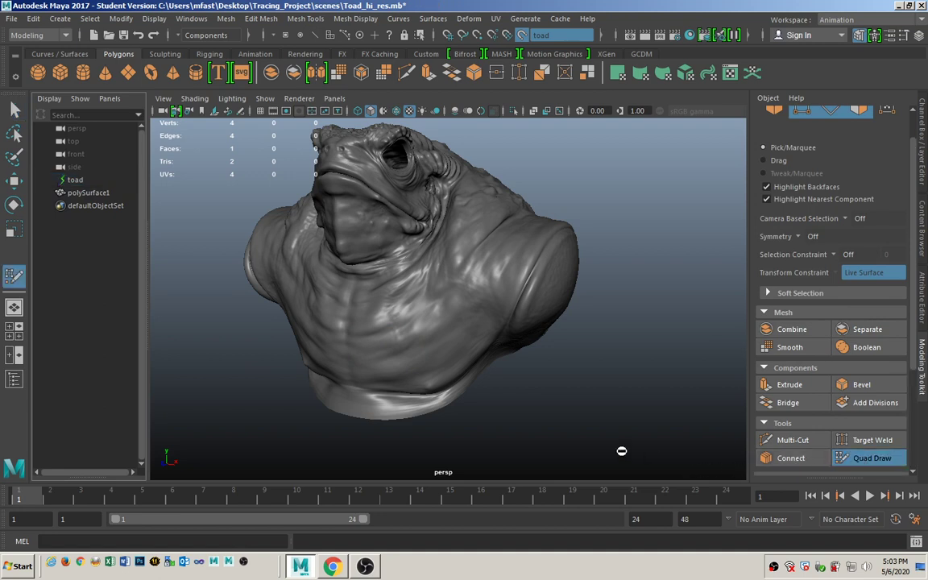
pyautogui.click(456, 252)
pyautogui.click(508, 256)
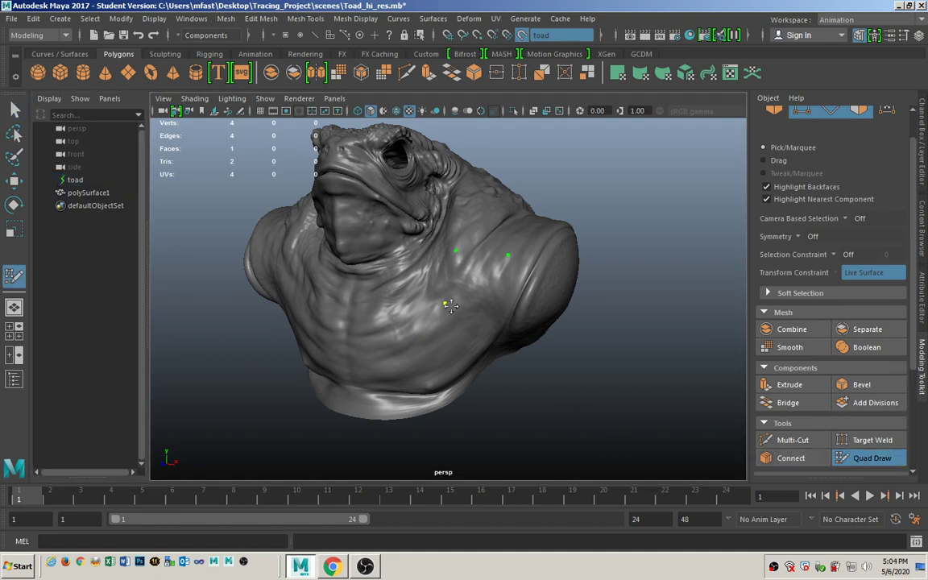
pyautogui.click(444, 303)
pyautogui.click(501, 305)
pyautogui.keyDown('shift'); pyautogui.click(474, 280); pyautogui.keyUp('shift')
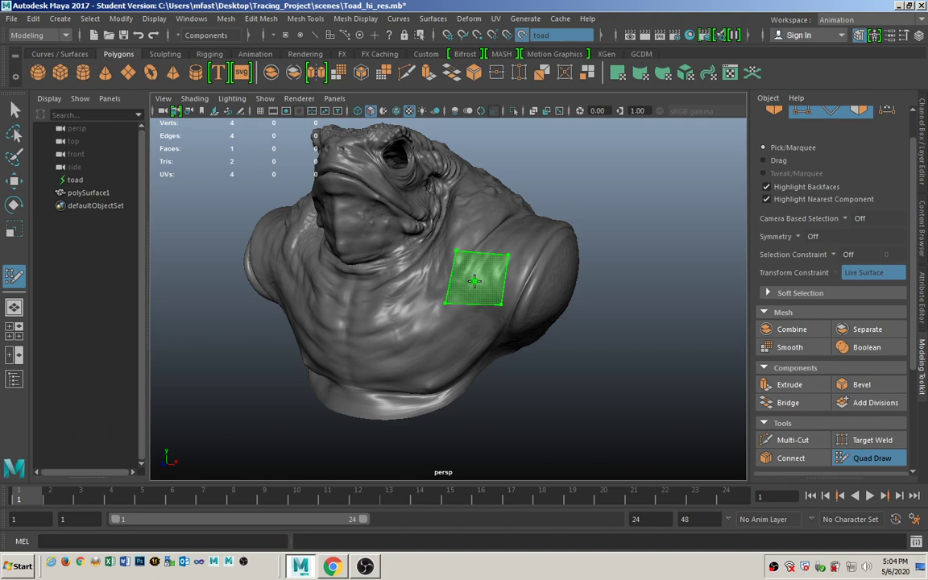
# Exit Quad Draw and delete the separate shoulder quad, polySurface2
pyautogui.click(90, 205)
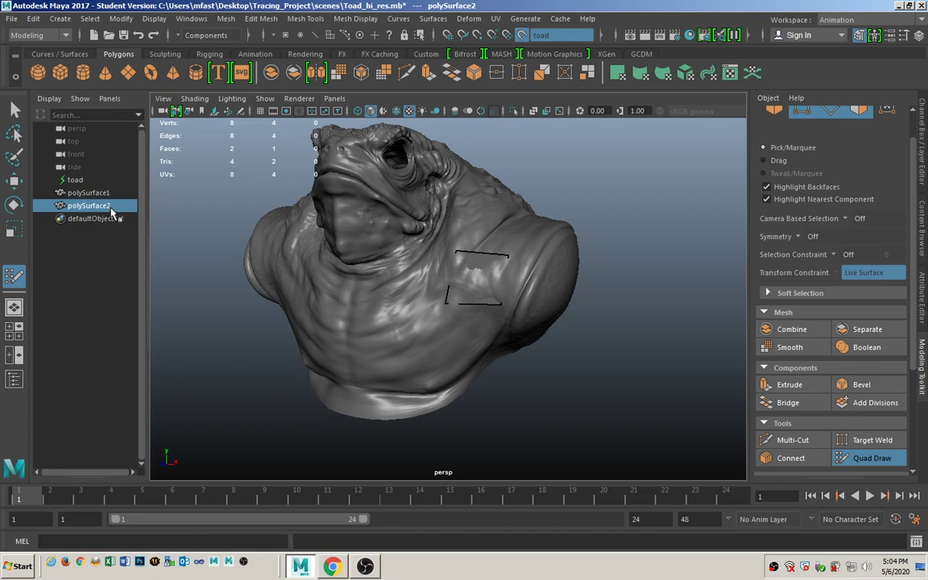
pyautogui.click(841, 456)
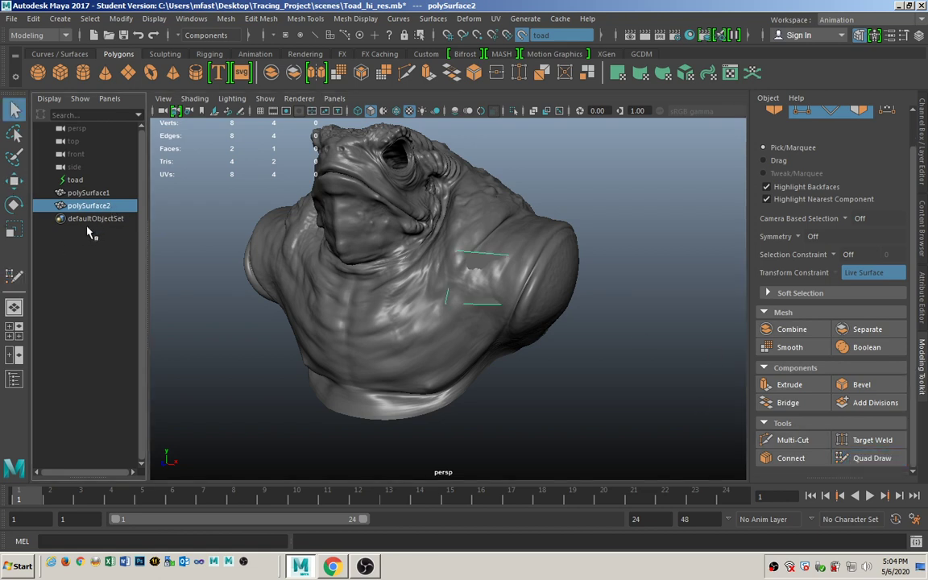
pyautogui.press('Delete')
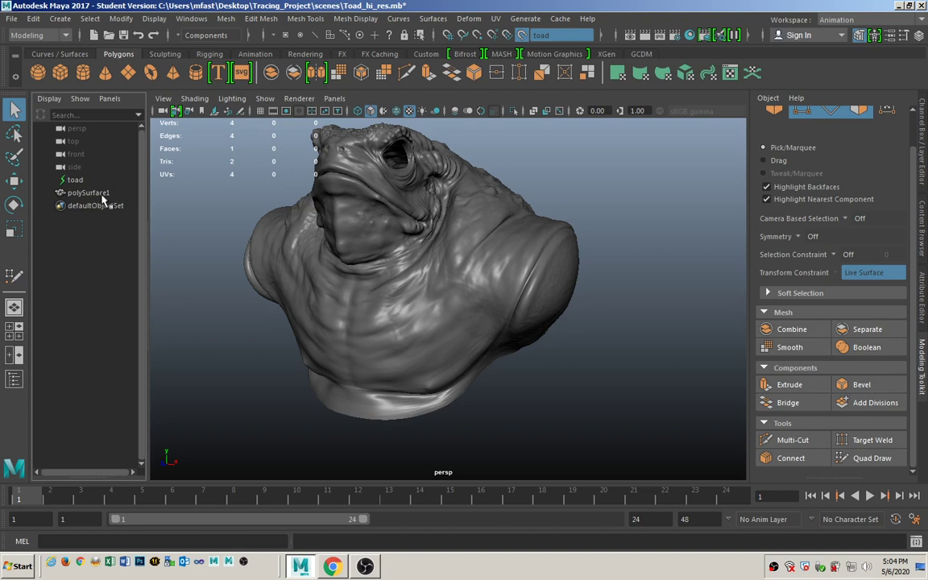
# Restart Quad Draw on polySurface1 and add a quad directly above the existing chest quad using two new dots
pyautogui.click(102, 196)
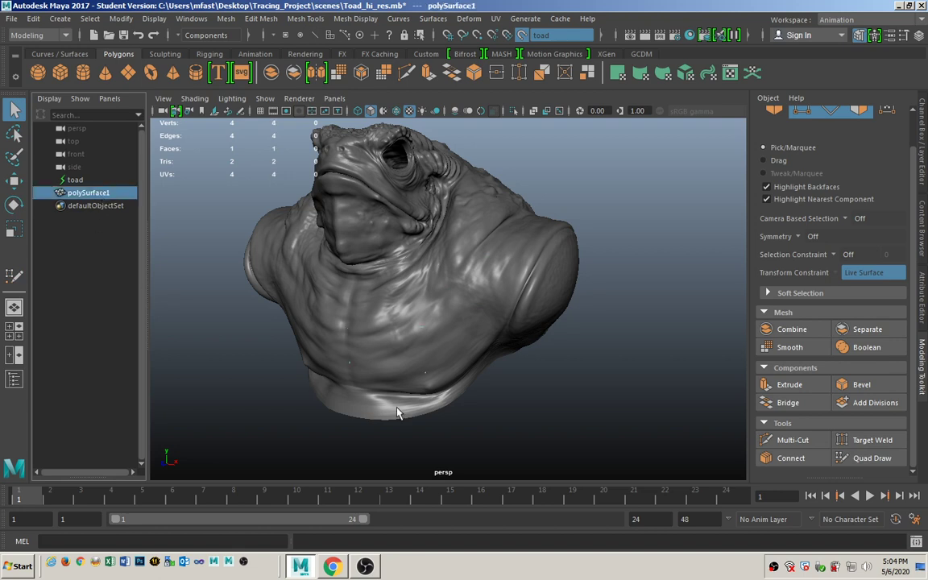
pyautogui.click(864, 458)
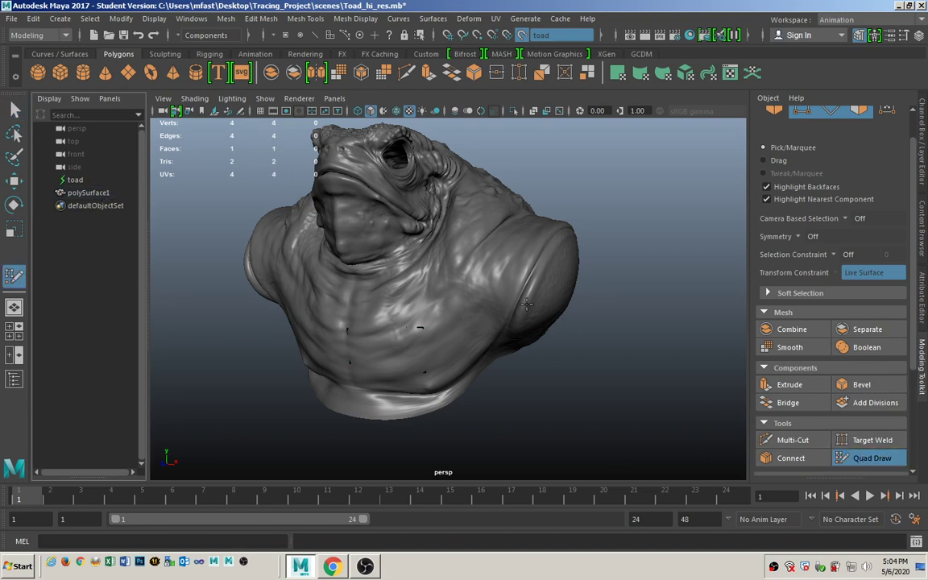
pyautogui.click(349, 276)
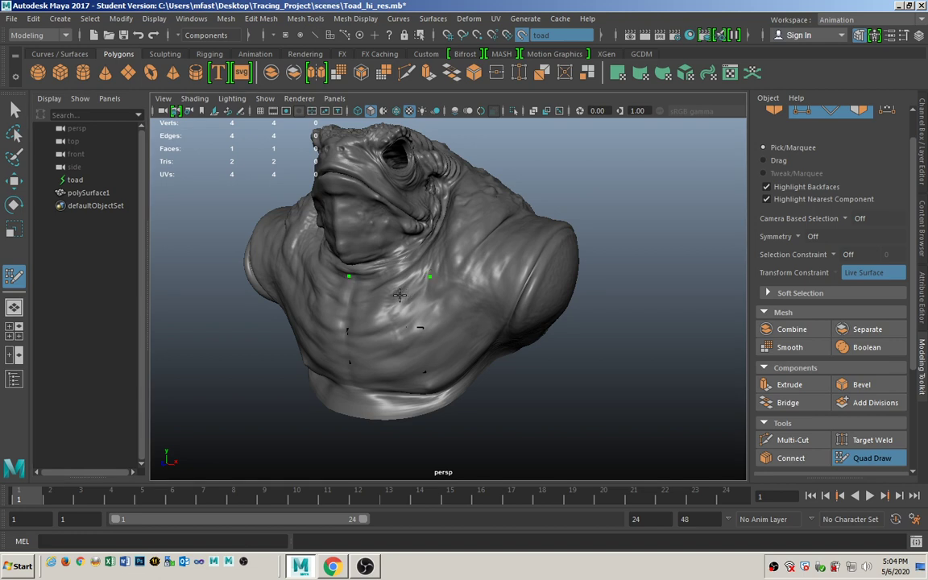
pyautogui.keyDown('shift'); pyautogui.click(369, 306); pyautogui.keyUp('shift')
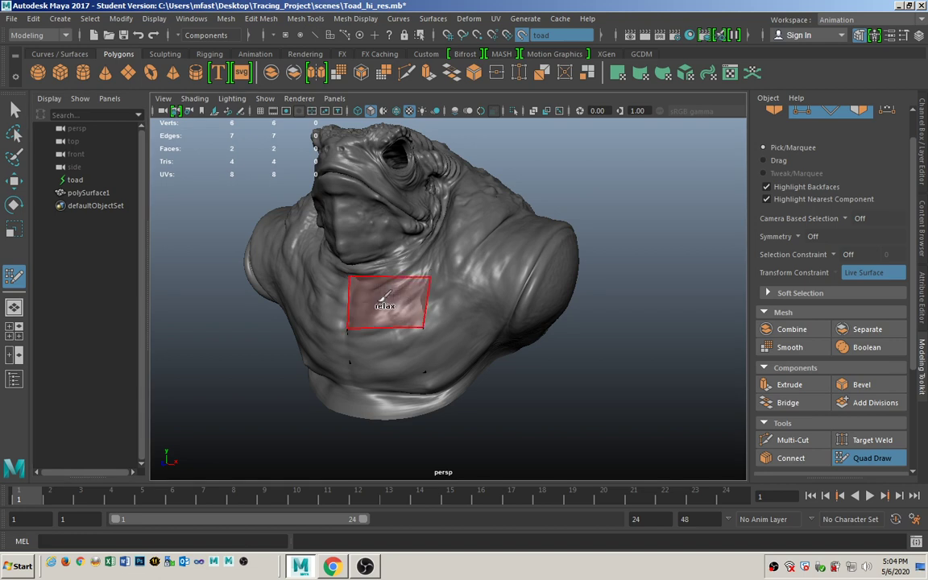
pyautogui.keyDown('ctrl'); pyautogui.keyDown('shift'); pyautogui.click(362, 304); pyautogui.keyUp('shift'); pyautogui.keyUp('ctrl')
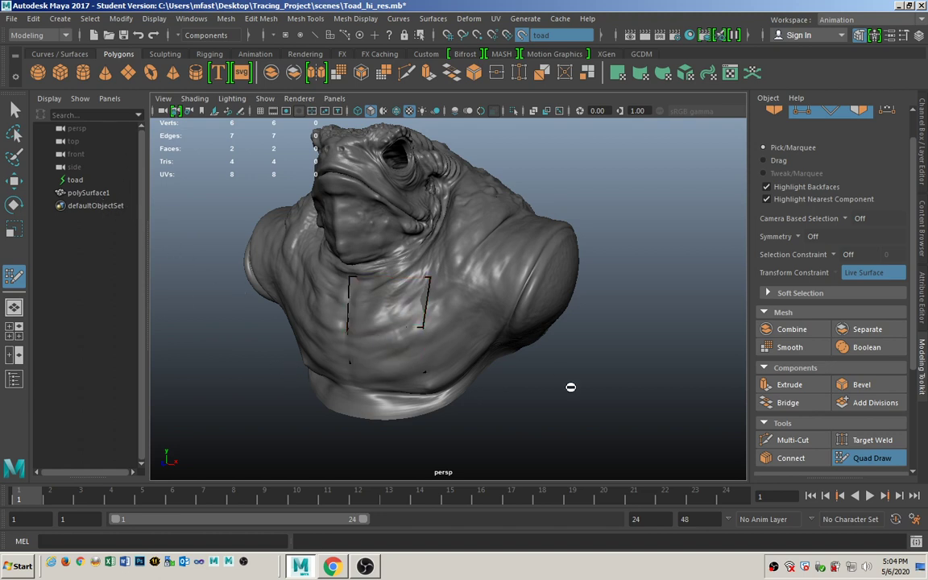
pyautogui.moveTo(395, 332)
pyautogui.keyDown('alt'); pyautogui.mouseDown()
pyautogui.moveTo(457, 357)
pyautogui.moveTo(419, 326)
pyautogui.moveTo(410, 339)
pyautogui.mouseUp(); pyautogui.keyUp('alt')
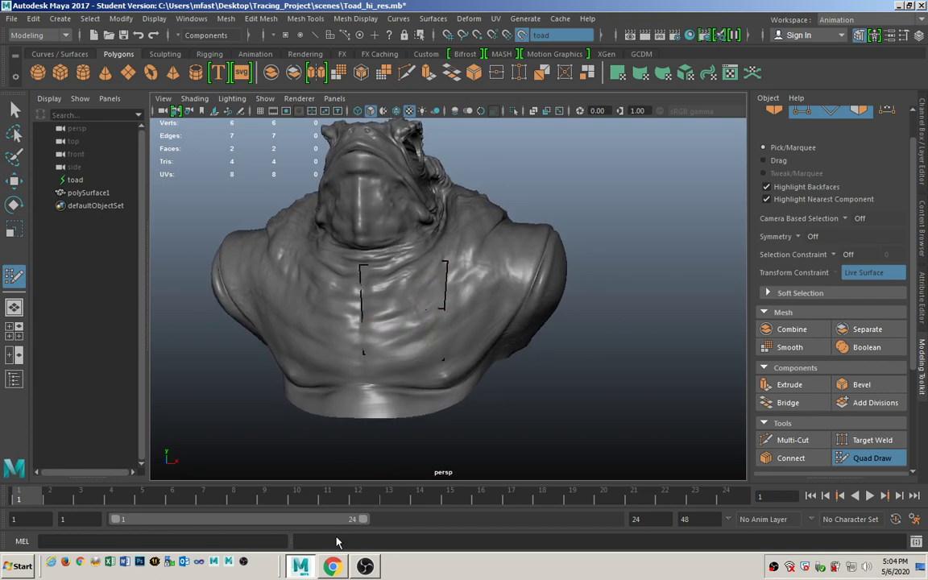
# Switch to Chrome, close the Lesson 3 page and review the green-dot instructions for adding topology on the Lesson 15 page
pyautogui.click(331, 566)
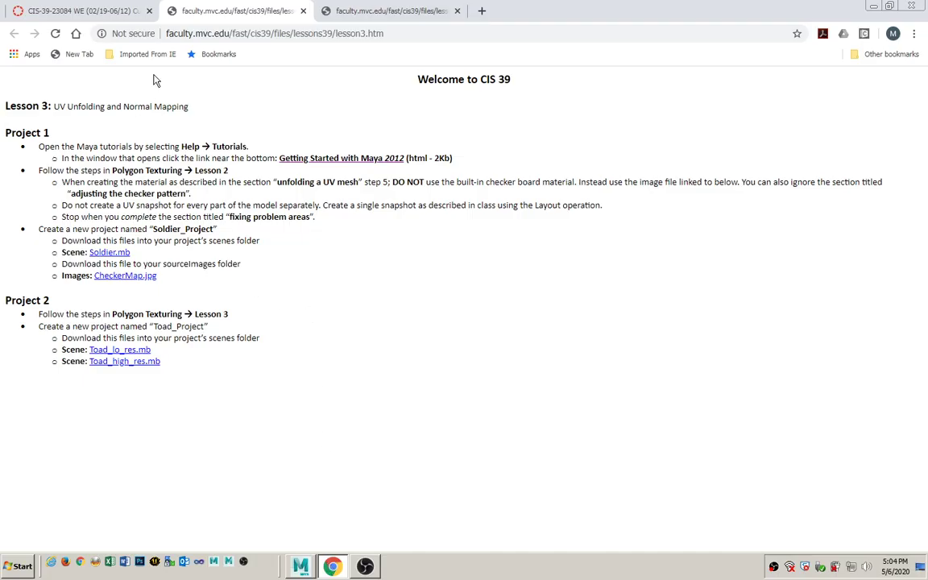
pyautogui.click(303, 11)
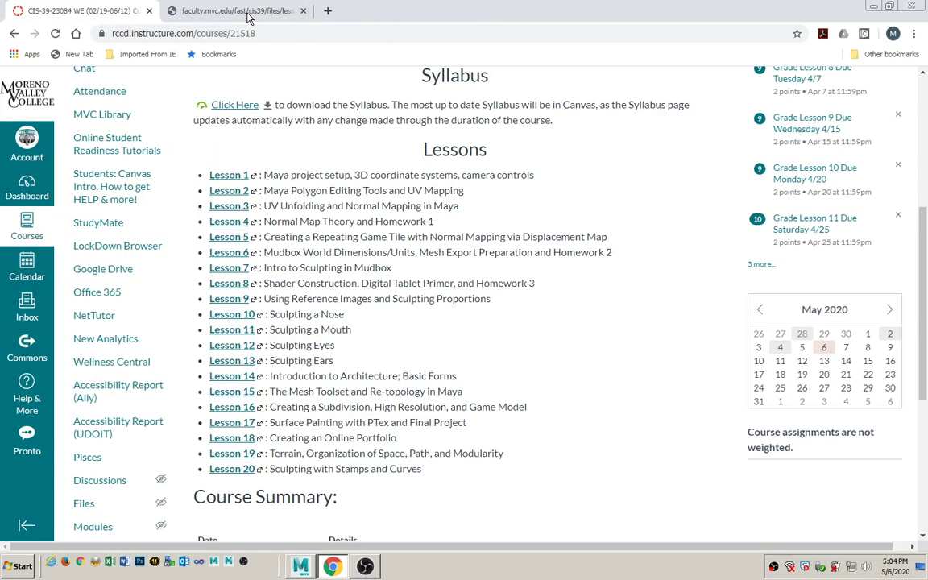
pyautogui.click(213, 12)
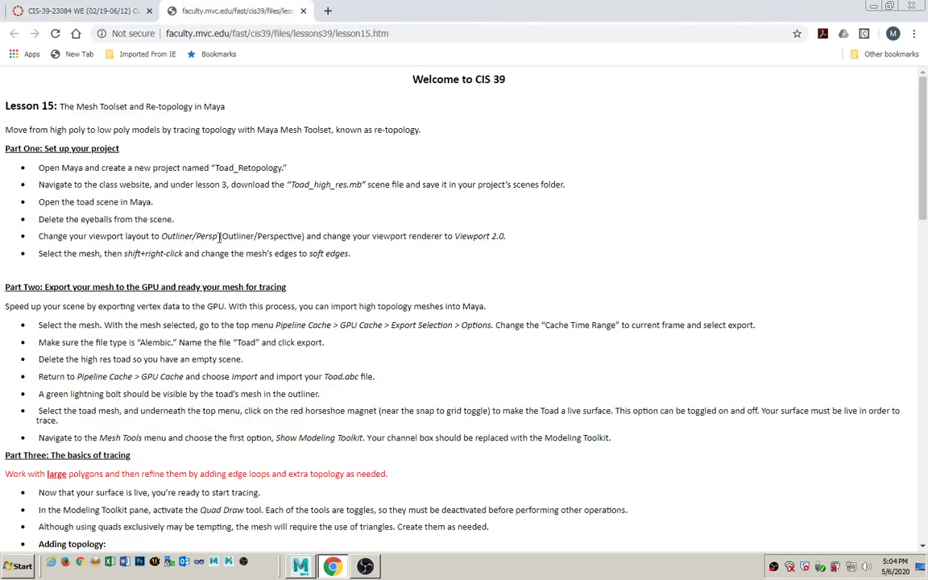
pyautogui.scroll(-3, 133, 277)
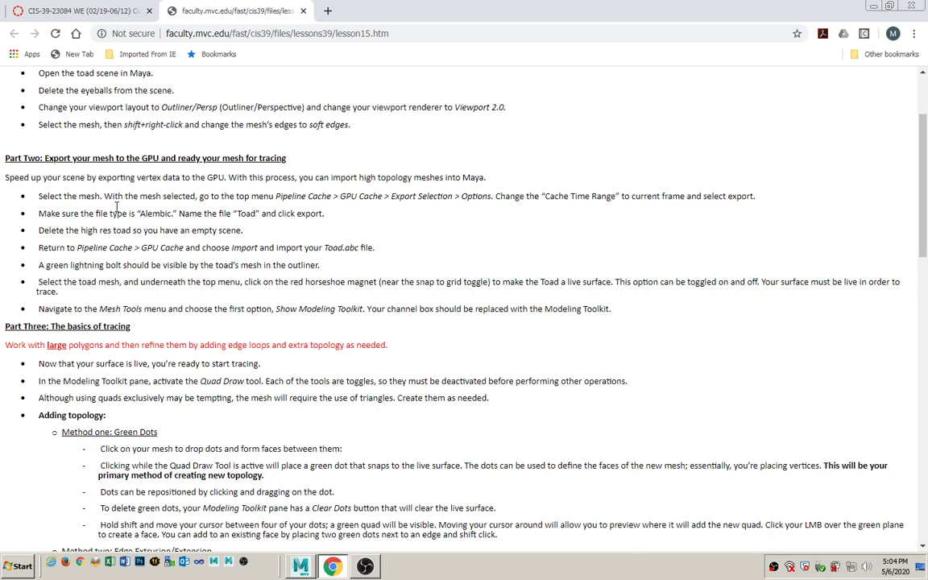
pyautogui.scroll(-5, 185, 260)
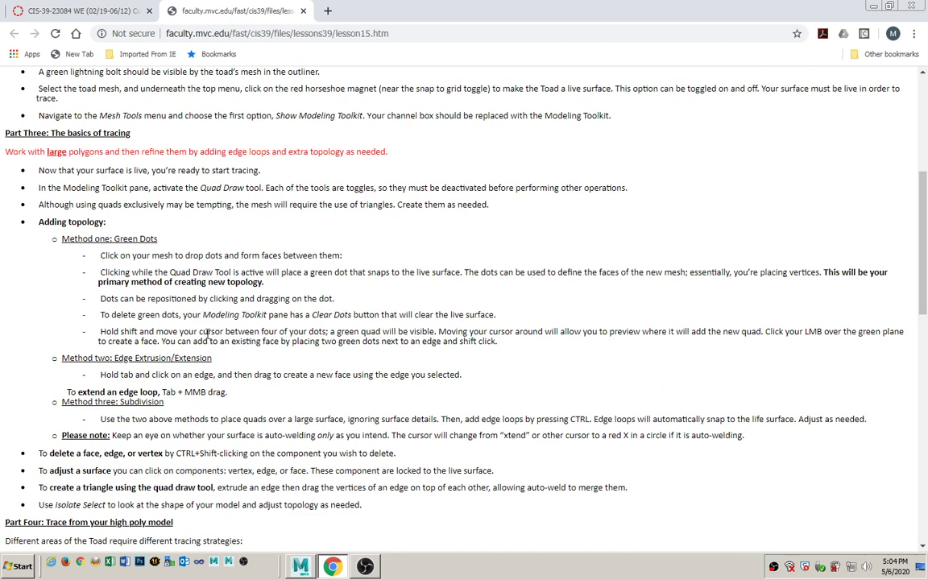
pyautogui.moveTo(98, 332); pyautogui.dragTo(435, 328)
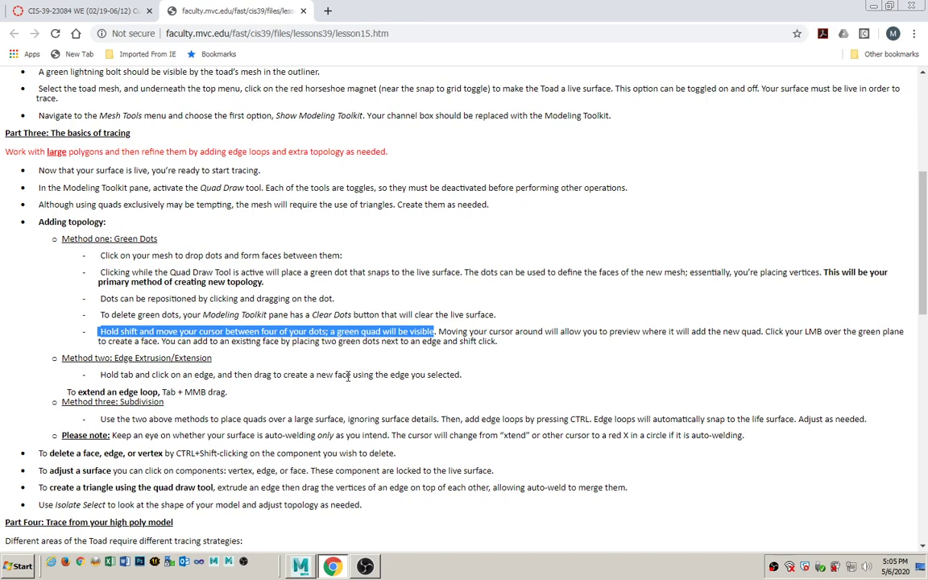
# Return to Maya and widen the chest patch toward the arm with two stacked quads built from new dots
pyautogui.hotkey('alt', 'Tab')
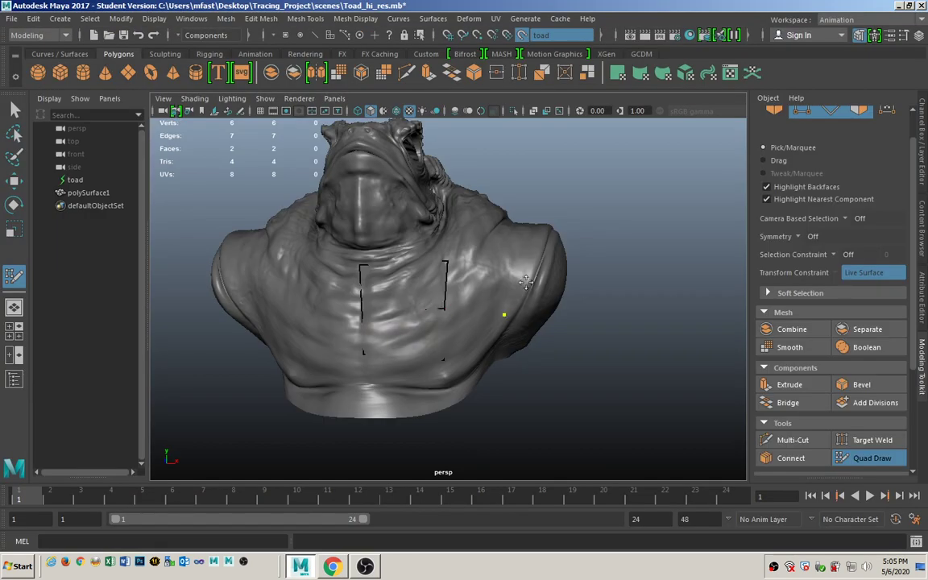
pyautogui.click(530, 276)
pyautogui.keyDown('shift'); pyautogui.click(474, 286); pyautogui.keyUp('shift')
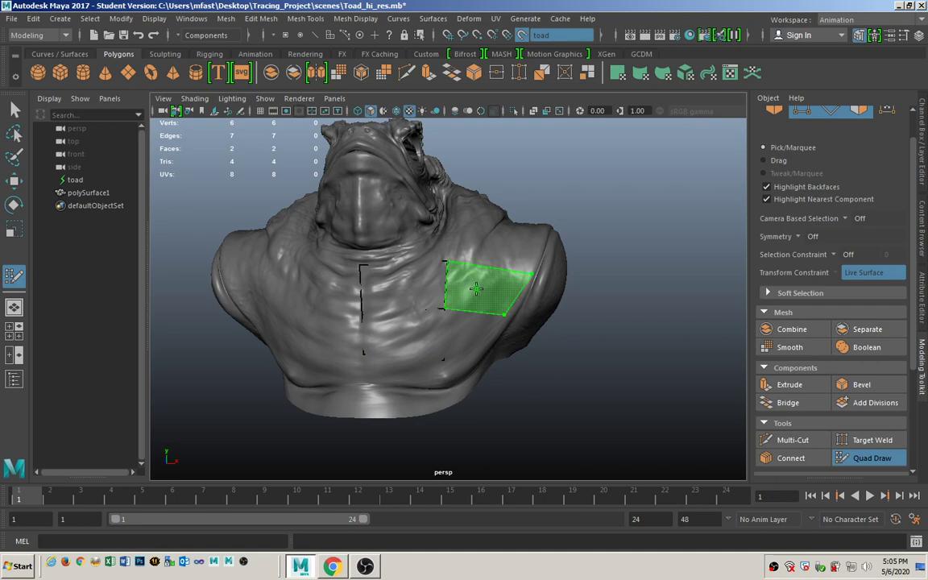
pyautogui.keyDown('shift'); pyautogui.click(476, 288); pyautogui.keyUp('shift')
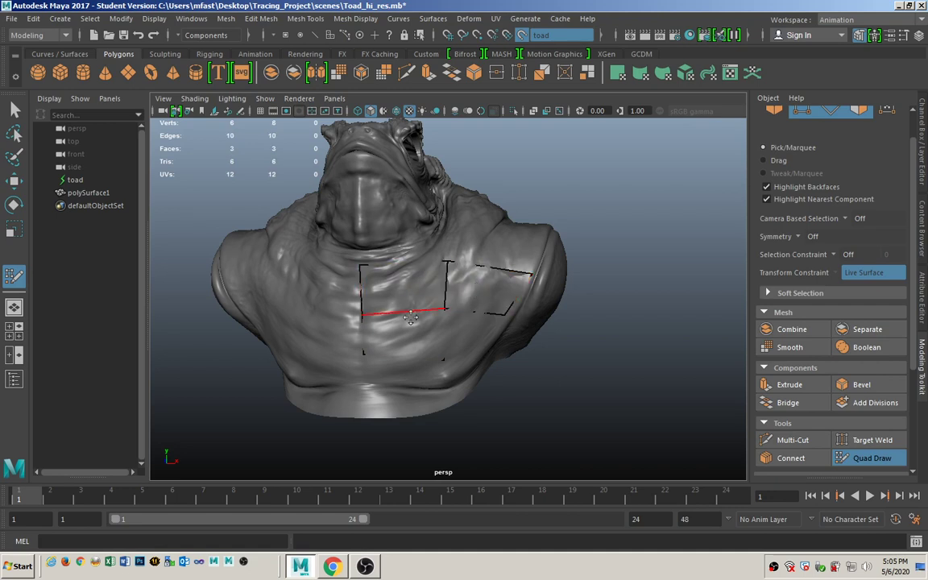
pyautogui.click(477, 361)
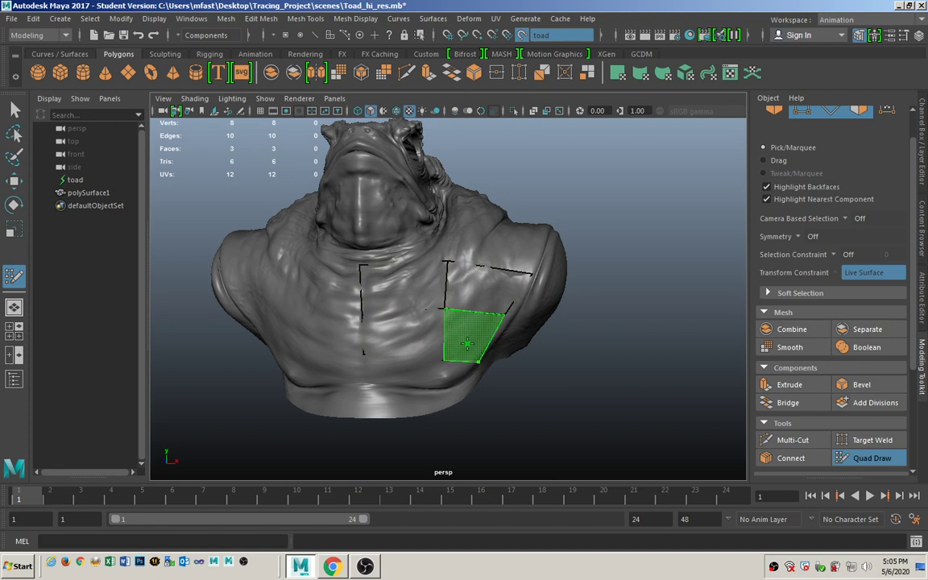
pyautogui.keyDown('shift'); pyautogui.click(467, 344); pyautogui.keyUp('shift')
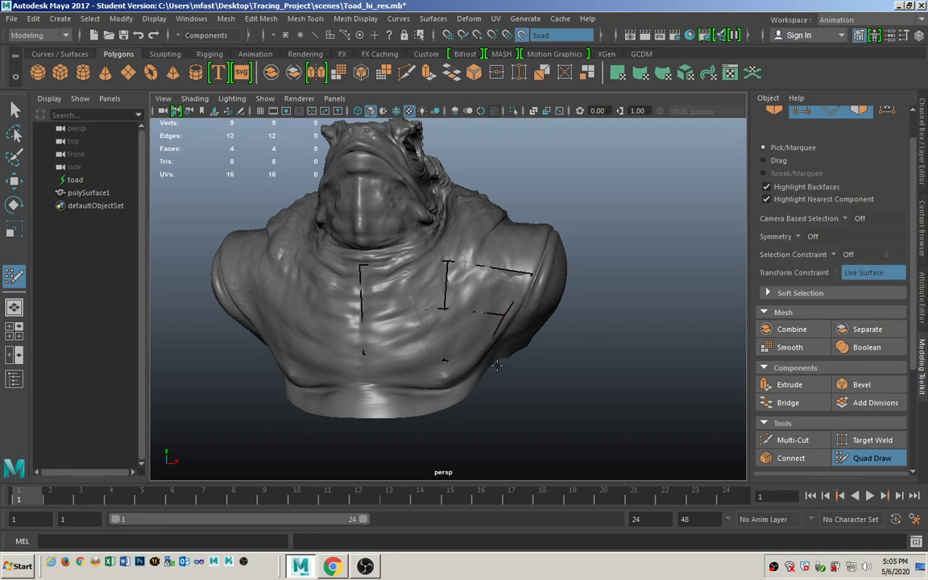
# Place three dots along the rim of the toad's base and fill two quads between them and the chest patch
pyautogui.keyDown('alt'); pyautogui.moveTo(373, 313); pyautogui.dragTo(480, 373); pyautogui.keyUp('alt')
pyautogui.keyDown('alt'); pyautogui.moveTo(444, 407); pyautogui.dragTo(467, 377); pyautogui.keyUp('alt')
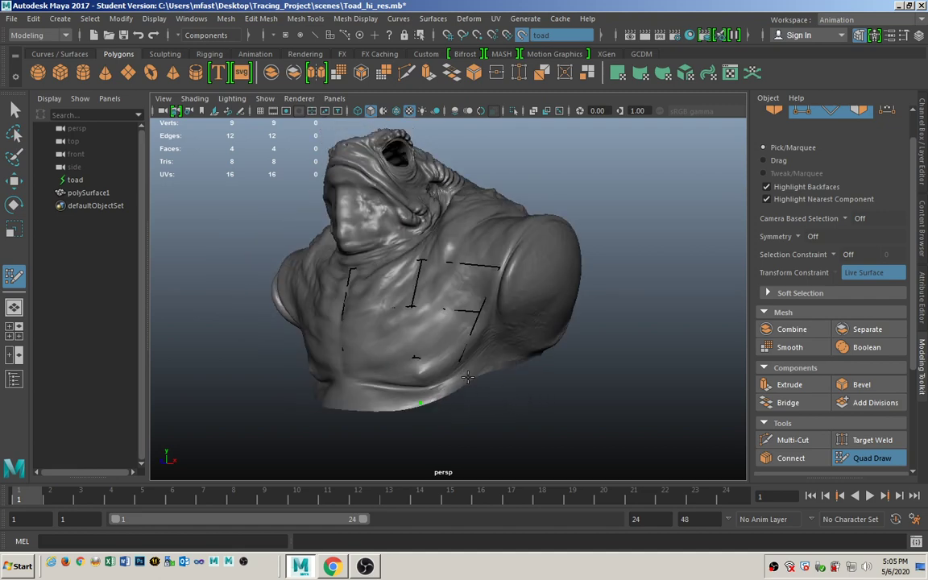
pyautogui.keyDown('alt'); pyautogui.moveTo(454, 427); pyautogui.dragTo(454, 425); pyautogui.keyUp('alt')
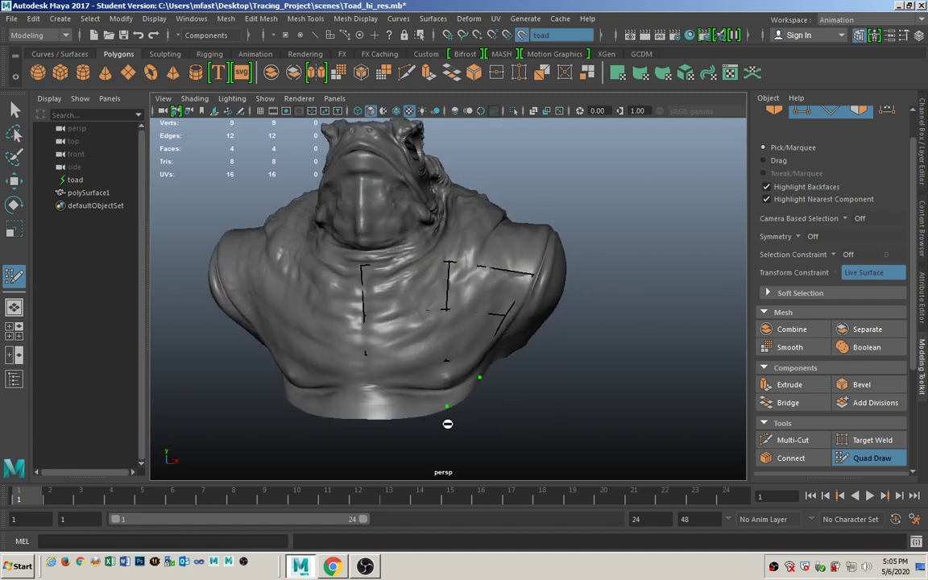
pyautogui.click(369, 414)
pyautogui.keyDown('shift'); pyautogui.click(414, 385); pyautogui.keyUp('shift')
pyautogui.keyDown('shift'); pyautogui.click(414, 385); pyautogui.keyUp('shift')
pyautogui.keyDown('alt'); pyautogui.moveTo(473, 411); pyautogui.dragTo(503, 395); pyautogui.keyUp('alt')
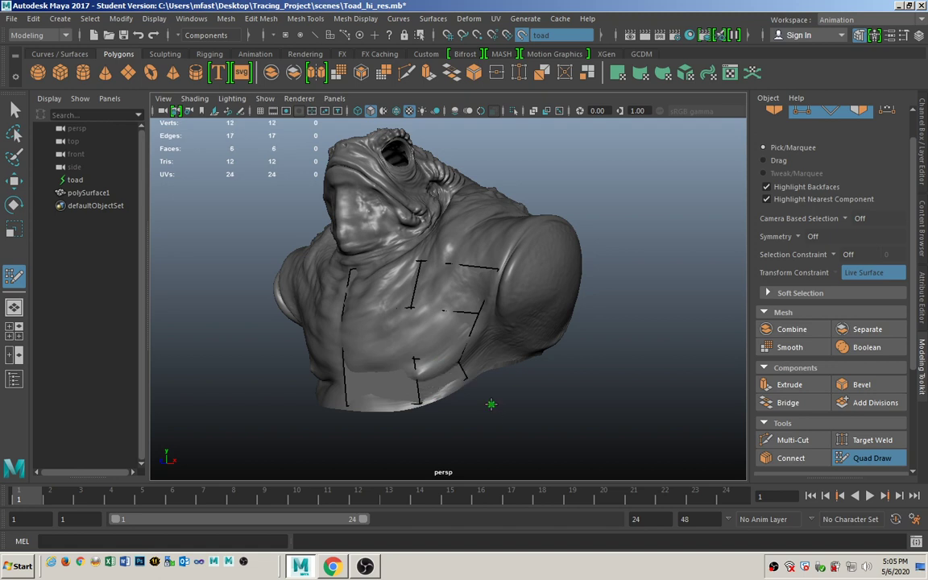
pyautogui.keyDown('shift'); pyautogui.click(447, 354); pyautogui.keyUp('shift')
# Isolate polySurface1 to examine the traced quads' shape, and bring the toad back into view
pyautogui.moveTo(424, 322)
pyautogui.keyDown('alt'); pyautogui.mouseDown()
pyautogui.moveTo(420, 287)
pyautogui.moveTo(463, 292)
pyautogui.mouseUp(); pyautogui.keyUp('alt')
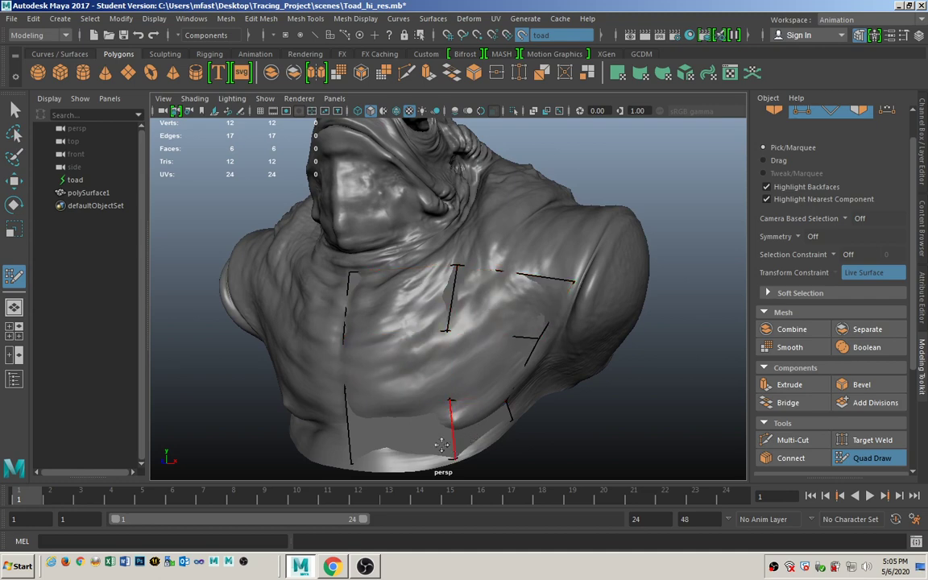
pyautogui.click(88, 193)
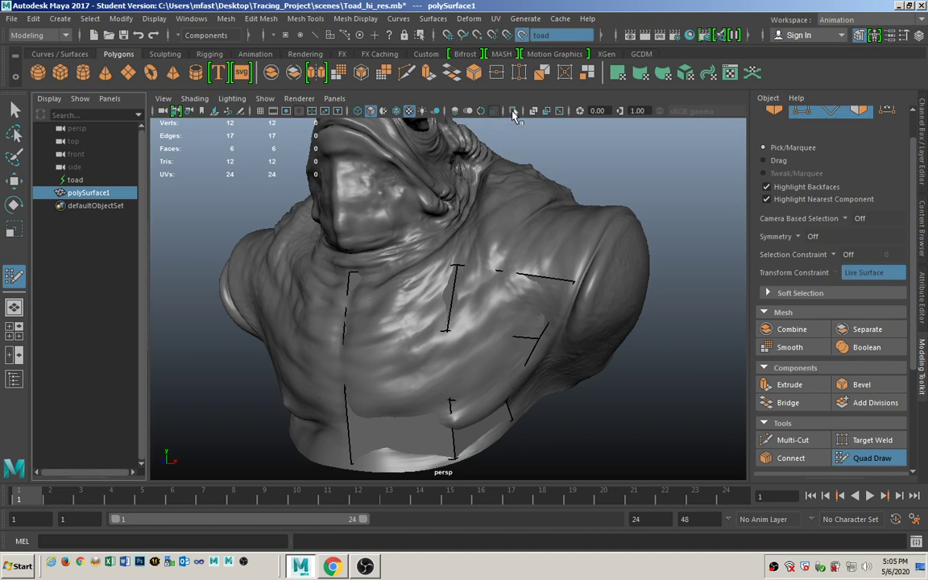
pyautogui.click(513, 111)
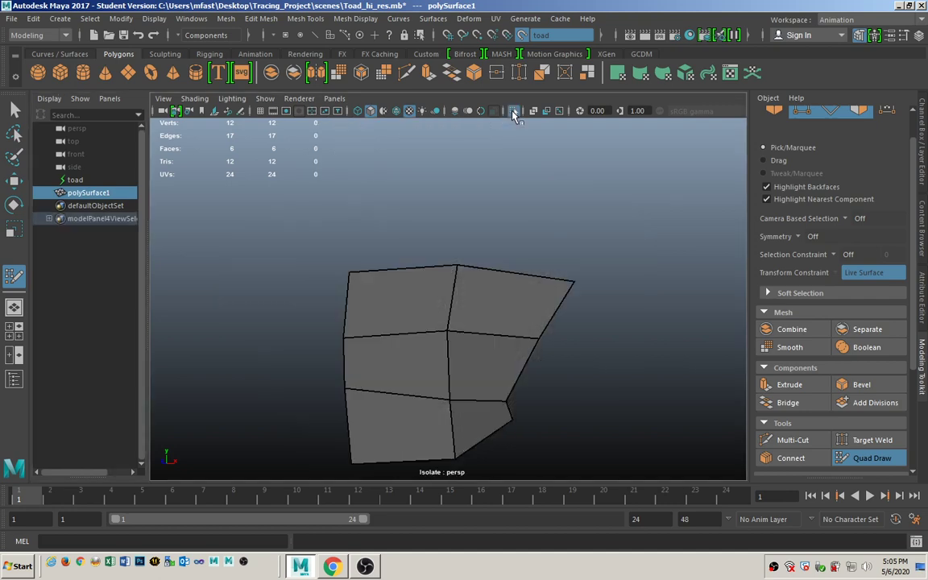
pyautogui.keyDown('alt'); pyautogui.moveTo(464, 224); pyautogui.dragTo(430, 200); pyautogui.keyUp('alt')
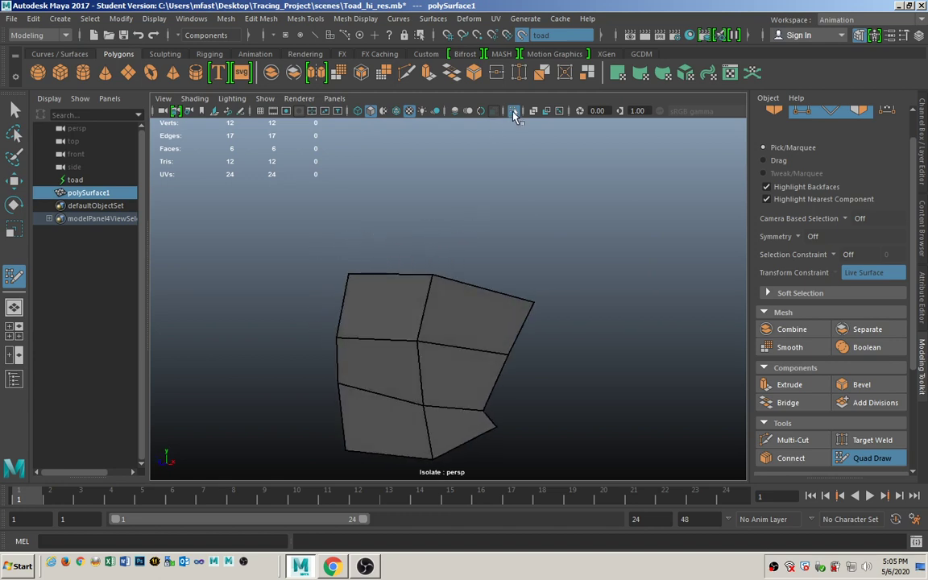
pyautogui.click(513, 111)
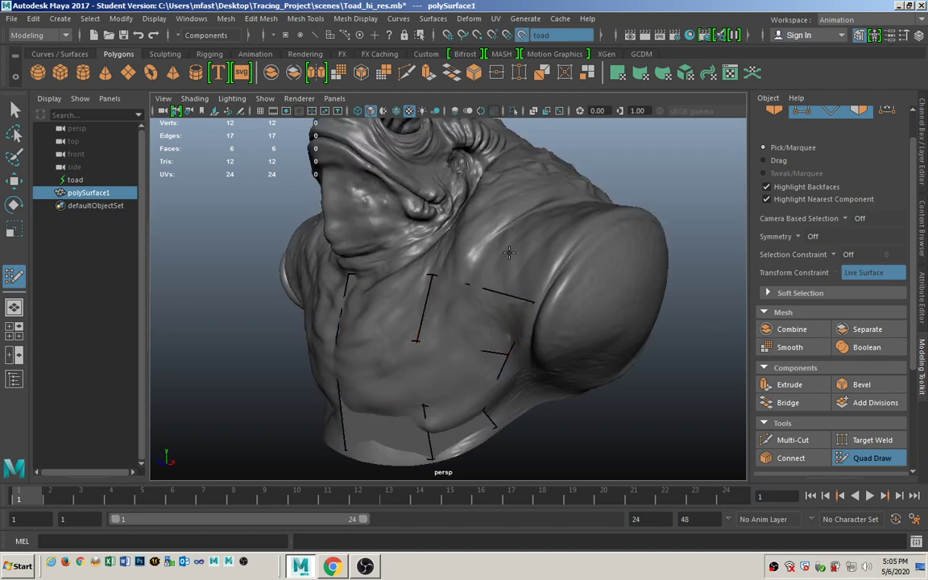
# Continue the patch over the toad's shoulder and behind the arm with three consecutive quads built from paired dots
pyautogui.keyDown('alt'); pyautogui.moveTo(551, 235); pyautogui.dragTo(483, 249); pyautogui.keyUp('alt')
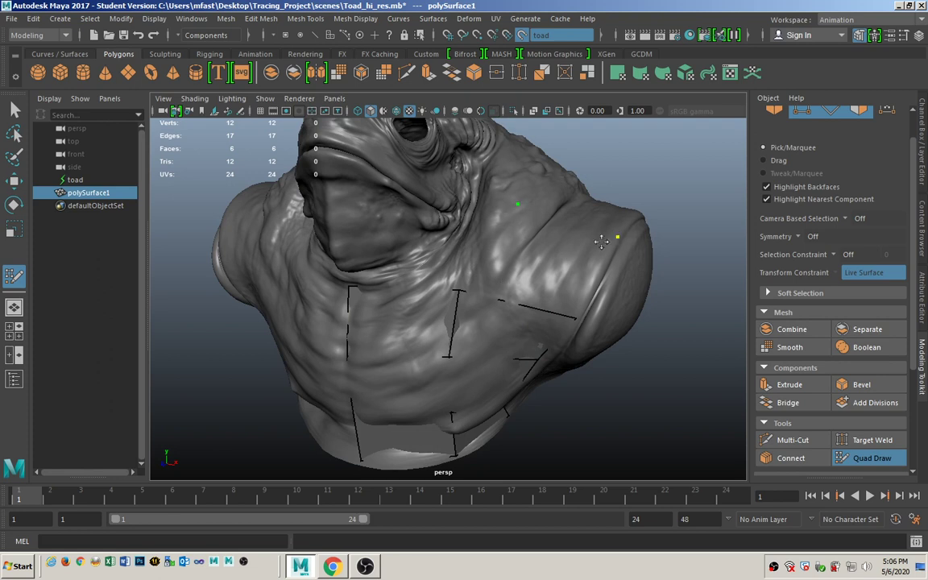
pyautogui.keyDown('shift'); pyautogui.click(493, 236); pyautogui.keyUp('shift')
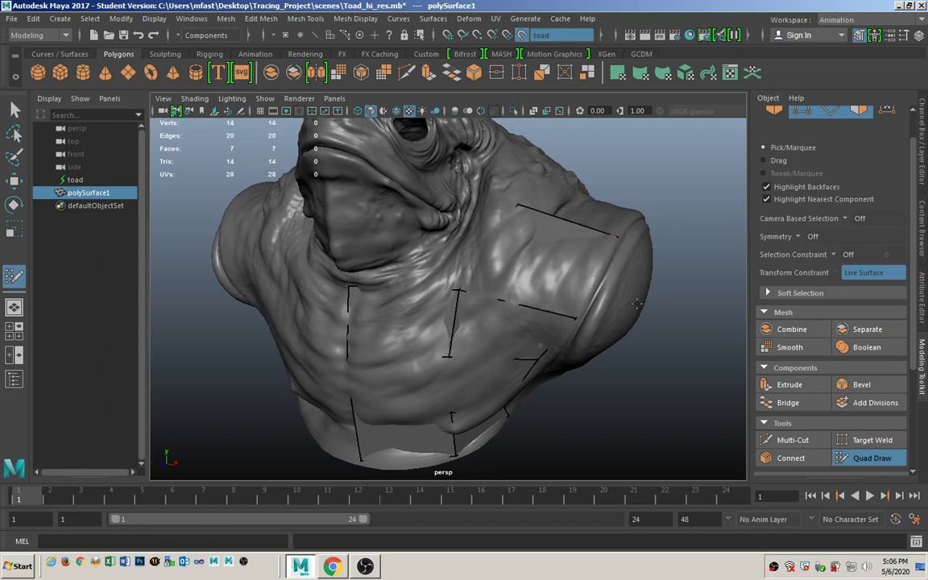
pyautogui.moveTo(447, 293)
pyautogui.keyDown('alt'); pyautogui.mouseDown()
pyautogui.moveTo(617, 301)
pyautogui.moveTo(592, 275)
pyautogui.mouseUp(); pyautogui.keyUp('alt')
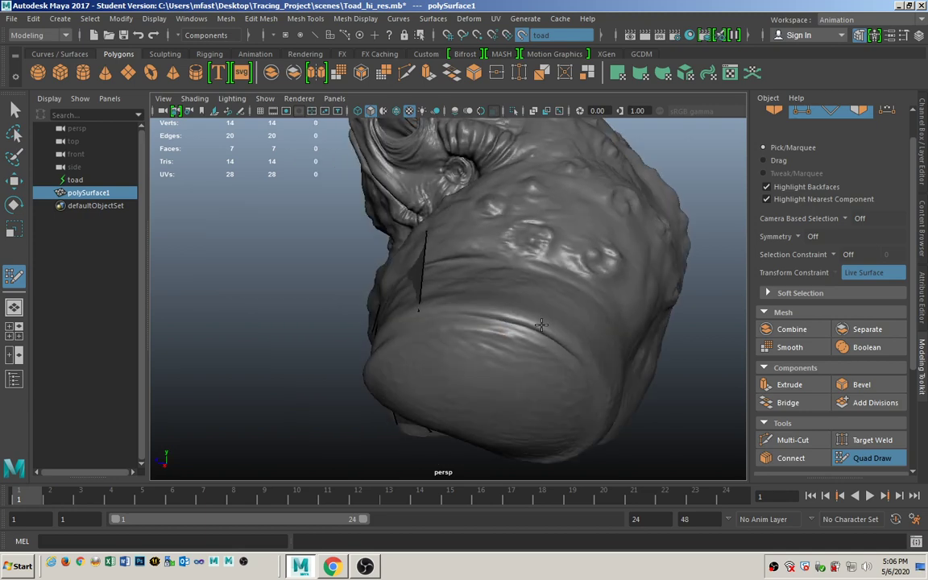
pyautogui.keyDown('ctrl'); pyautogui.click(500, 260); pyautogui.keyUp('ctrl')
pyautogui.keyDown('alt'); pyautogui.moveTo(596, 310); pyautogui.dragTo(521, 289); pyautogui.keyUp('alt')
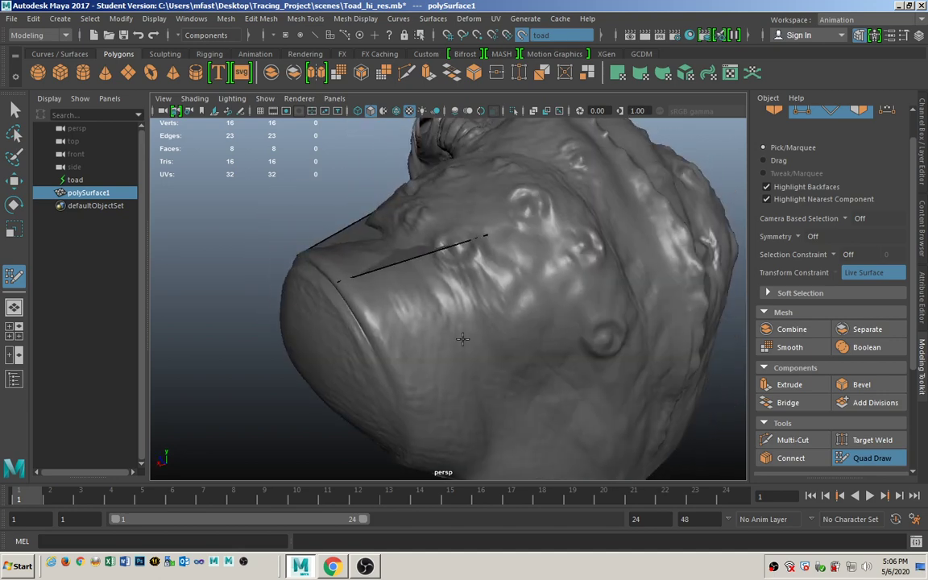
pyautogui.click(412, 389)
pyautogui.keyDown('shift'); pyautogui.click(452, 314); pyautogui.keyUp('shift')
pyautogui.keyDown('shift'); pyautogui.click(453, 316); pyautogui.keyUp('shift')
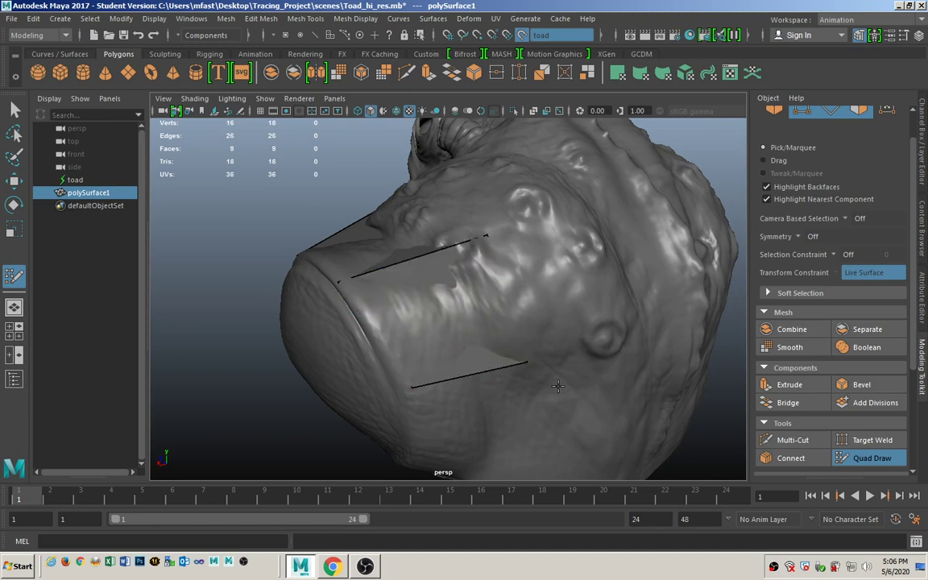
# Extend the lower edge of the last quad behind the arm downward into a new face
pyautogui.keyDown('alt'); pyautogui.moveTo(558, 348); pyautogui.dragTo(496, 328, button='middle'); pyautogui.keyUp('alt')
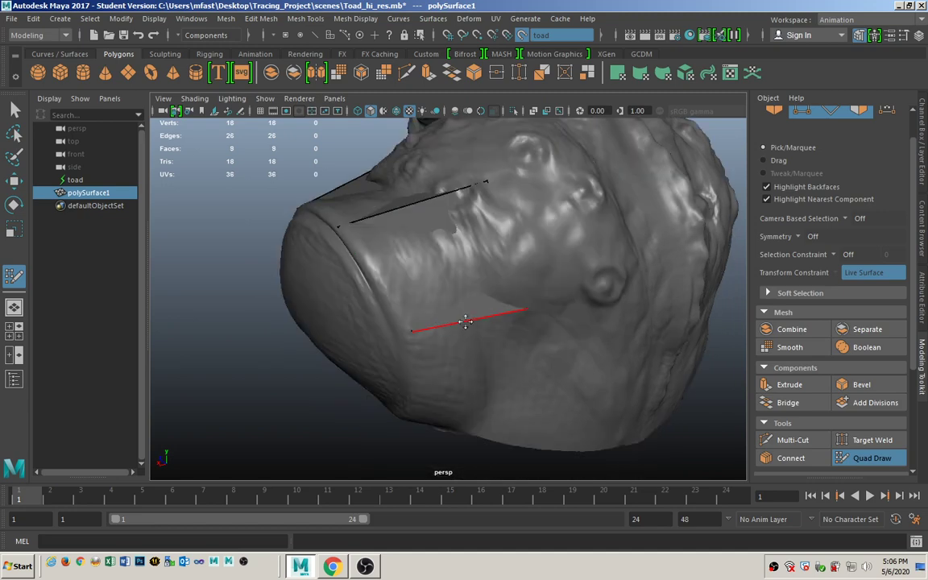
pyautogui.press('Tab')
pyautogui.press('Tab')
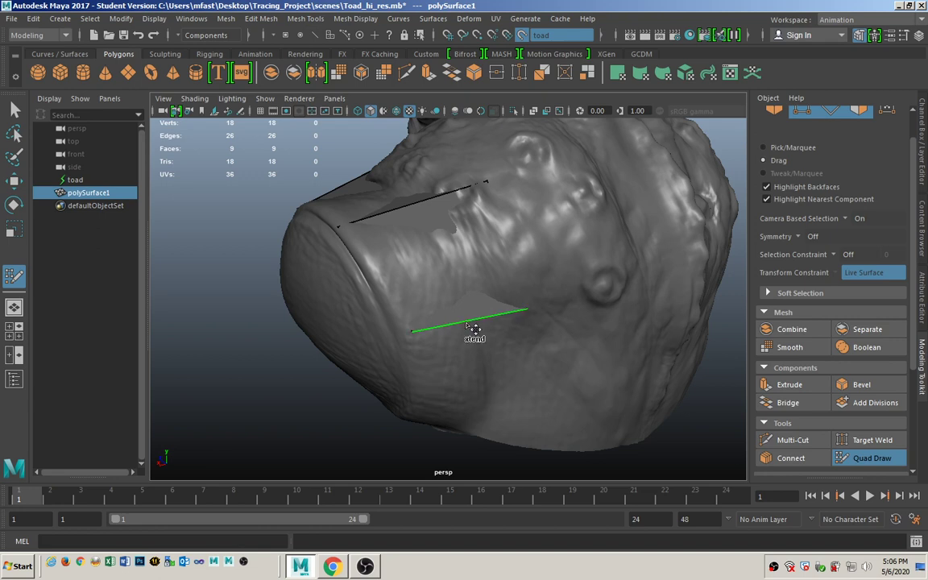
pyautogui.moveTo(473, 329); pyautogui.dragTo(472, 431)
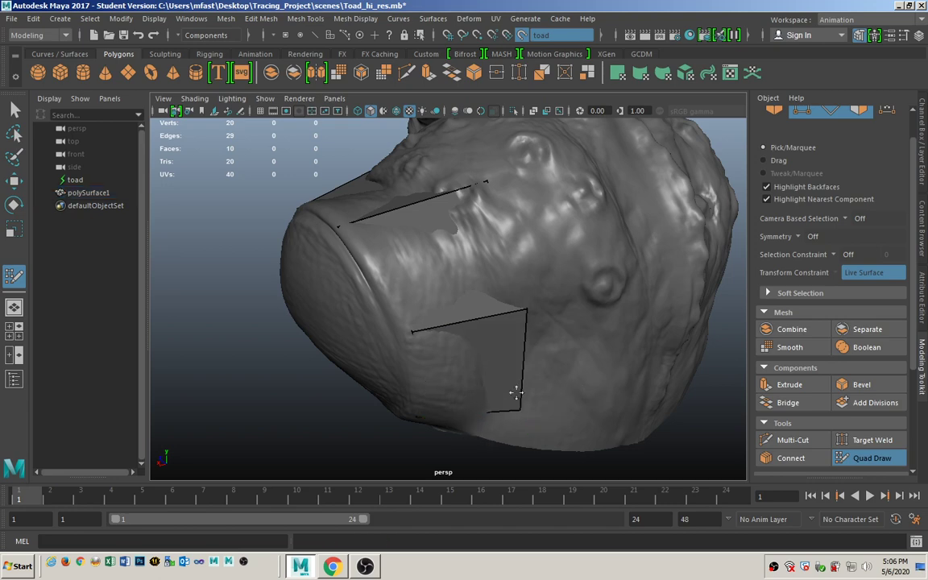
# Fill a separate four-dot quad beside the spine on the toad's lower back
pyautogui.keyDown('alt'); pyautogui.moveTo(515, 392); pyautogui.dragTo(479, 465); pyautogui.keyUp('alt')
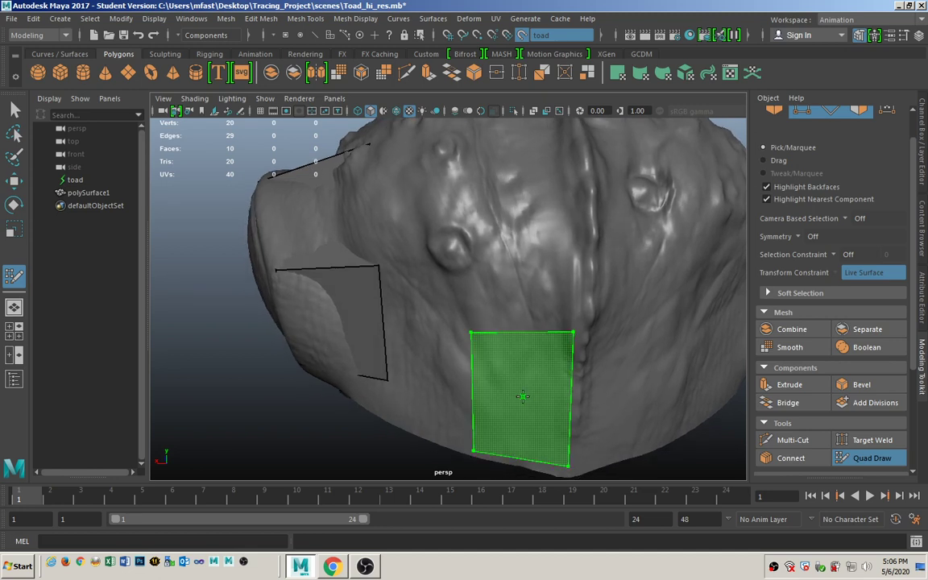
pyautogui.keyDown('shift'); pyautogui.click(624, 219); pyautogui.keyUp('shift')
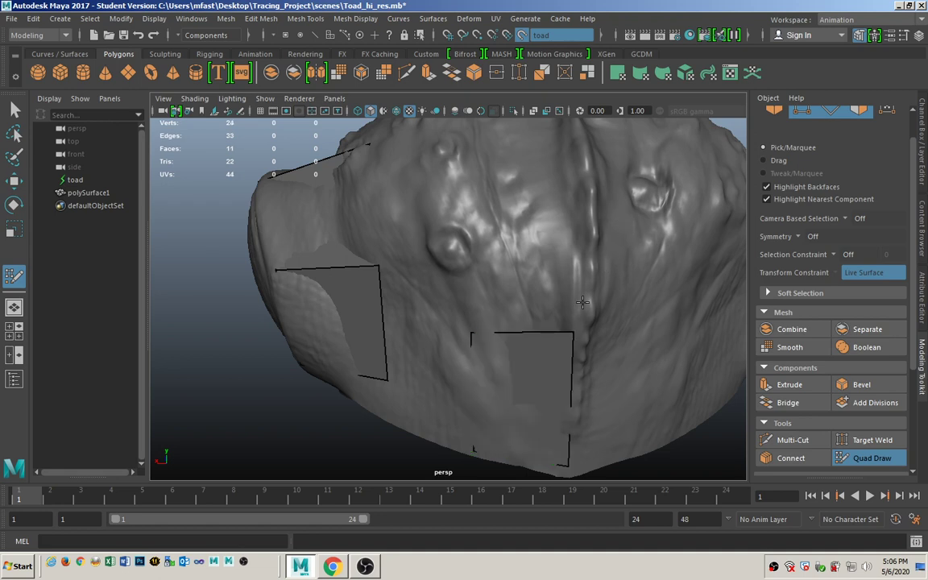
# Extend the lower-back quad's upper edge along the spine into three consecutive faces
pyautogui.keyDown('alt'); pyautogui.moveTo(543, 341); pyautogui.dragTo(546, 361, button='middle'); pyautogui.keyUp('alt')
pyautogui.press('Tab')
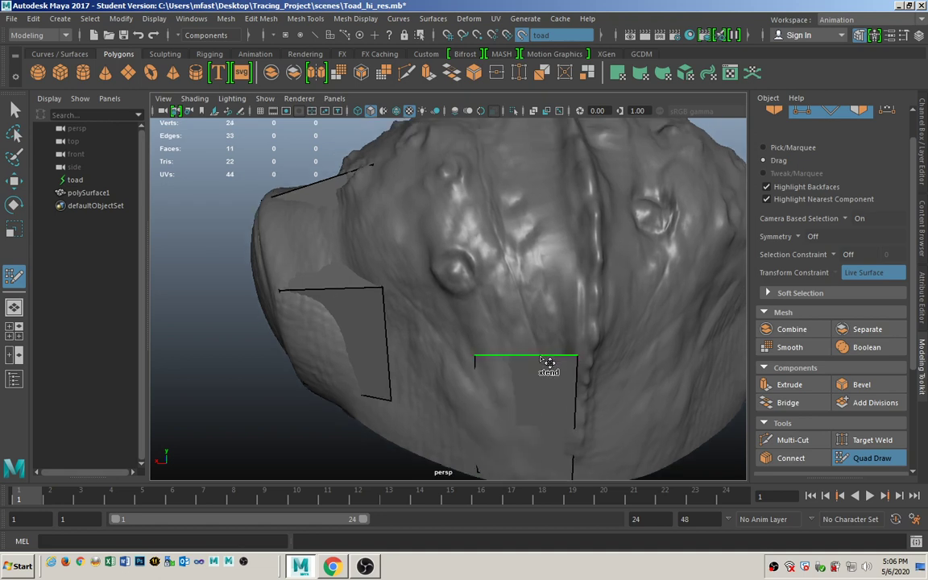
pyautogui.moveTo(548, 360); pyautogui.dragTo(544, 235)
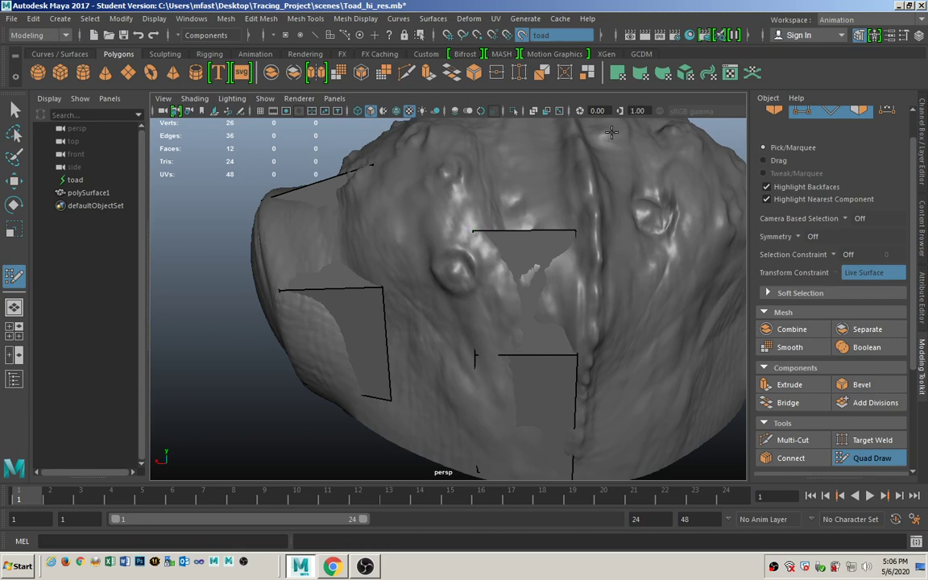
pyautogui.press('super')
pyautogui.press('Escape')
pyautogui.keyDown('alt'); pyautogui.moveTo(611, 133); pyautogui.dragTo(602, 220); pyautogui.keyUp('alt')
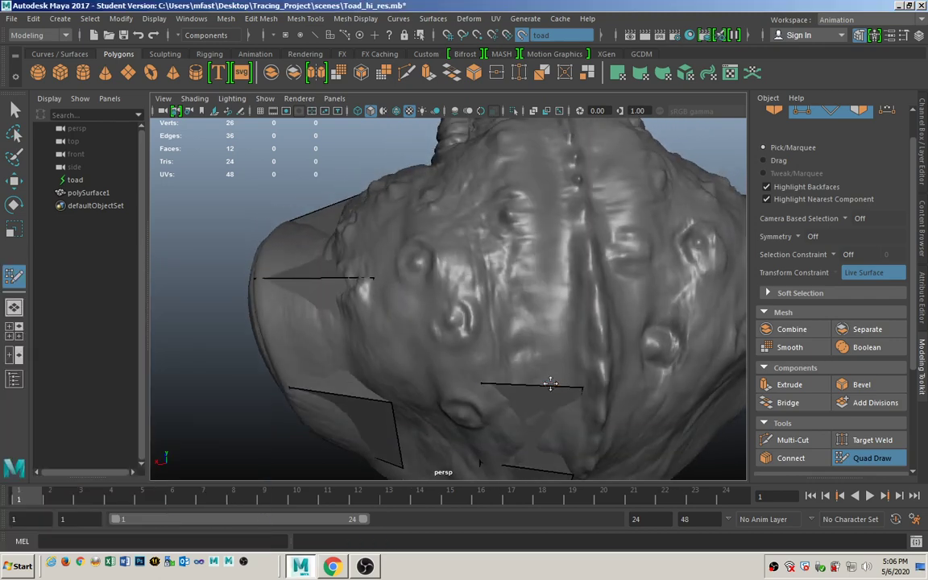
pyautogui.press('Tab')
pyautogui.moveTo(559, 391); pyautogui.dragTo(534, 149)
pyautogui.press('Tab')
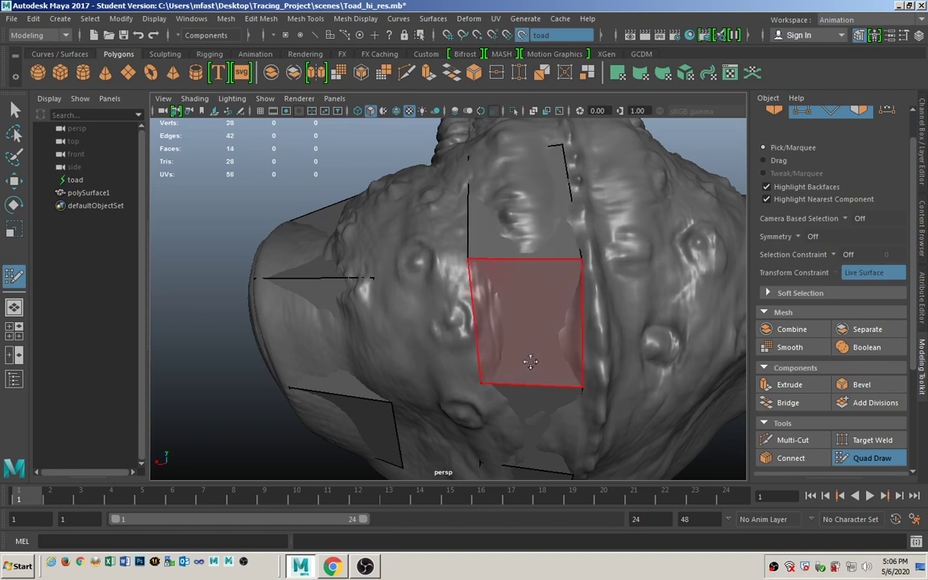
# Fill the gap between the shoulder patch and the spine column with a quad on the toad's back
pyautogui.keyDown('alt'); pyautogui.moveTo(530, 361); pyautogui.dragTo(532, 302); pyautogui.keyUp('alt')
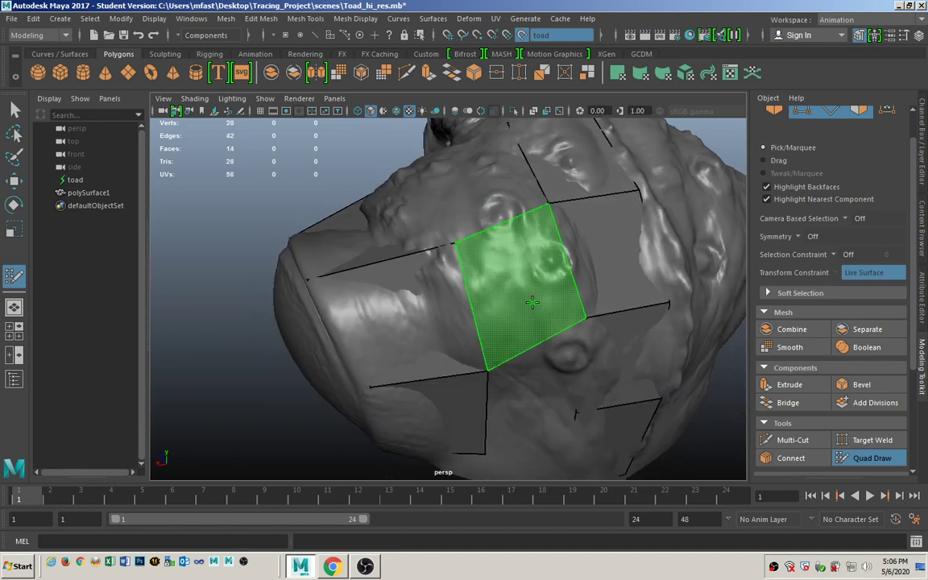
pyautogui.keyDown('ctrl'); pyautogui.keyDown('shift'); pyautogui.click(532, 304); pyautogui.keyUp('shift'); pyautogui.keyUp('ctrl')
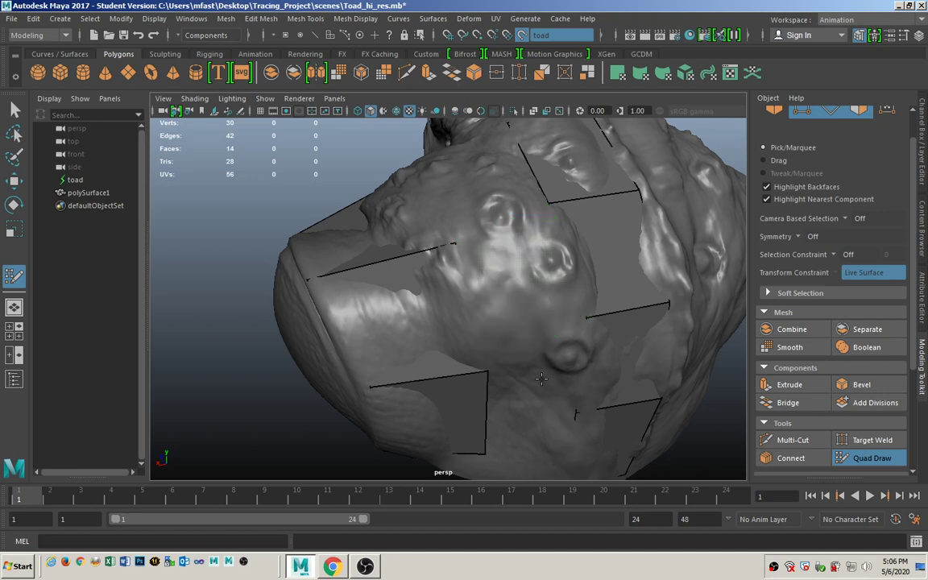
pyautogui.keyDown('shift'); pyautogui.click(560, 366); pyautogui.keyUp('shift')
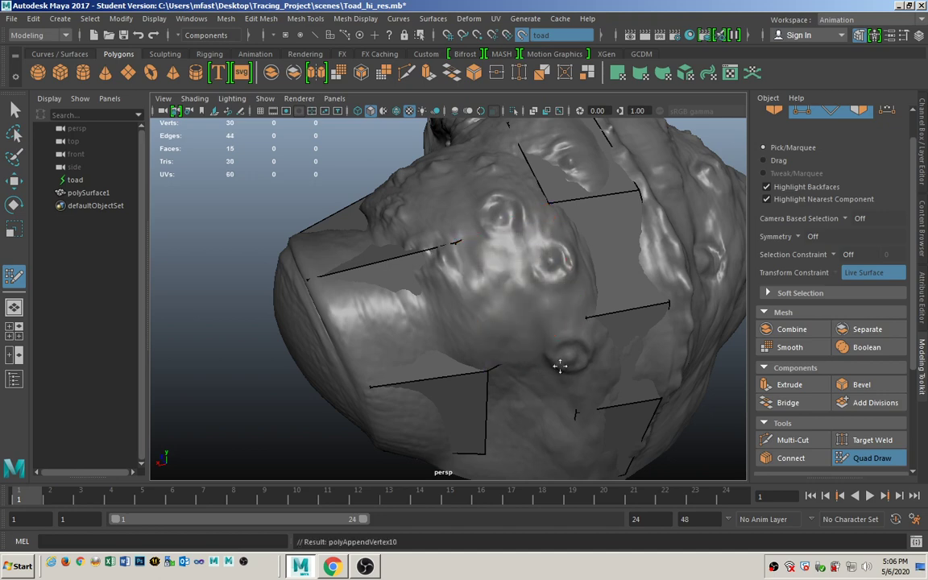
# Fill two quads below the shoulder bump, joining the patch behind the arm to the lower-back column
pyautogui.keyDown('alt'); pyautogui.moveTo(532, 386); pyautogui.dragTo(522, 351); pyautogui.keyUp('alt')
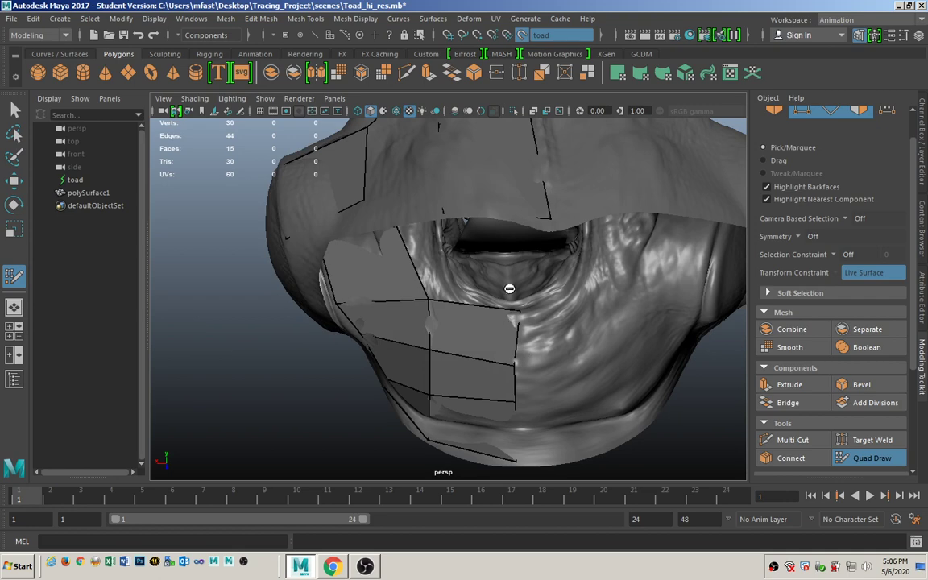
pyautogui.moveTo(506, 287)
pyautogui.keyDown('alt'); pyautogui.mouseDown()
pyautogui.moveTo(542, 331)
pyautogui.moveTo(531, 322)
pyautogui.mouseUp(); pyautogui.keyUp('alt')
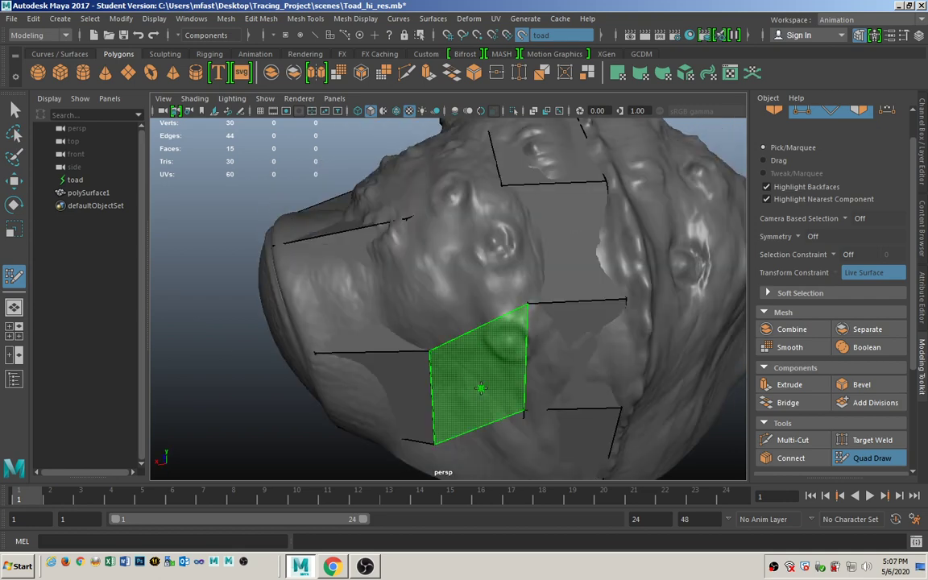
pyautogui.keyDown('shift'); pyautogui.click(481, 388); pyautogui.keyUp('shift')
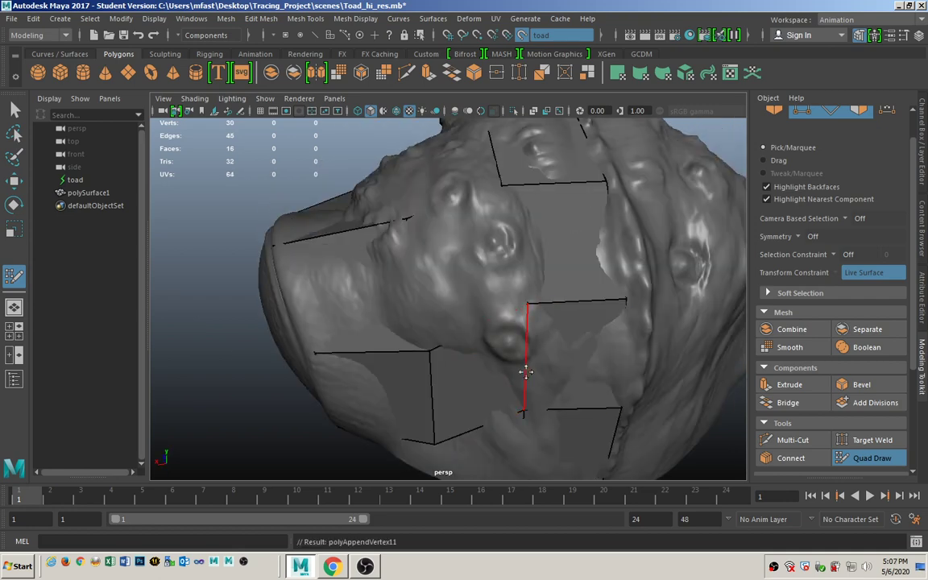
pyautogui.moveTo(528, 379)
pyautogui.keyDown('alt'); pyautogui.mouseDown()
pyautogui.moveTo(517, 352)
pyautogui.moveTo(563, 358)
pyautogui.moveTo(553, 330)
pyautogui.moveTo(481, 389)
pyautogui.mouseUp(); pyautogui.keyUp('alt')
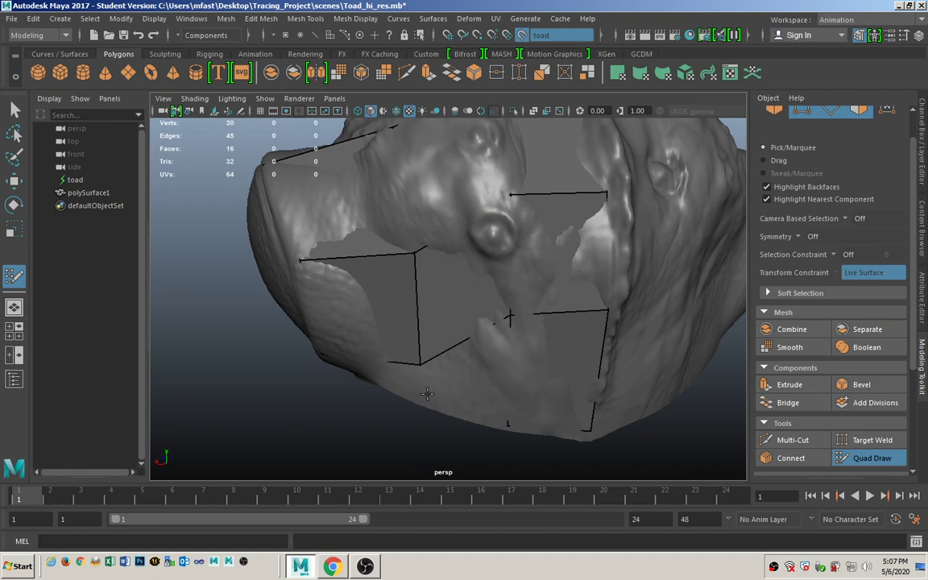
pyautogui.press('shift')
pyautogui.keyDown('alt'); pyautogui.moveTo(471, 395); pyautogui.dragTo(508, 338); pyautogui.keyUp('alt')
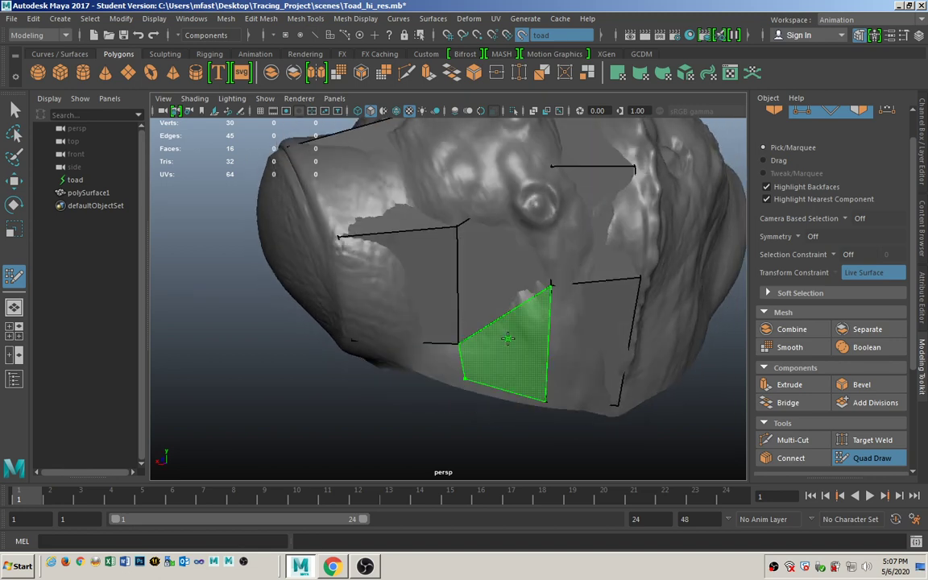
pyautogui.keyDown('shift'); pyautogui.click(511, 341); pyautogui.keyUp('shift')
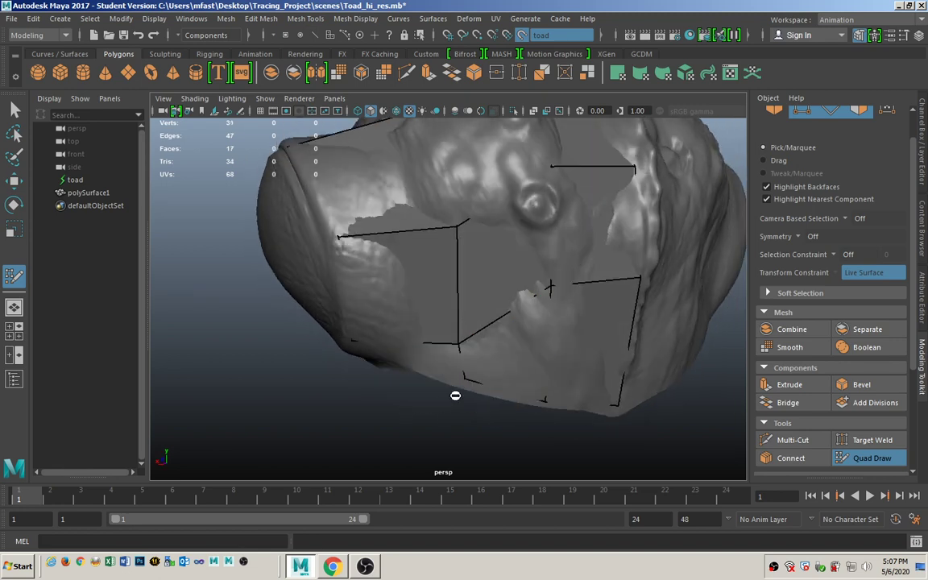
# Pull the side patch's outer edge vertex toward the crease of the arm and fill a quad beneath the arm
pyautogui.moveTo(431, 406)
pyautogui.keyDown('alt'); pyautogui.mouseDown()
pyautogui.moveTo(478, 372)
pyautogui.moveTo(499, 375)
pyautogui.moveTo(505, 321)
pyautogui.moveTo(491, 345)
pyautogui.mouseUp(); pyautogui.keyUp('alt')
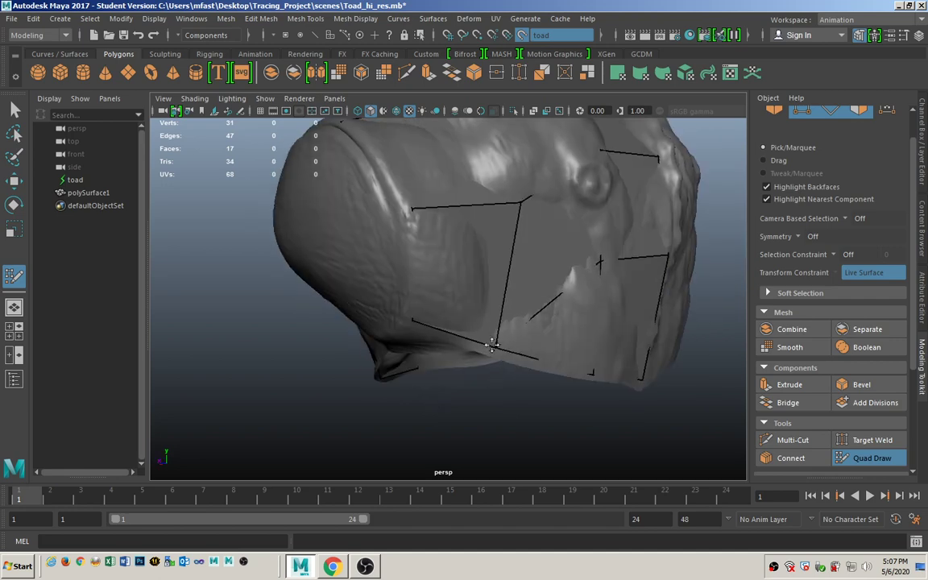
pyautogui.keyDown('alt'); pyautogui.moveTo(543, 399); pyautogui.dragTo(685, 370); pyautogui.keyUp('alt')
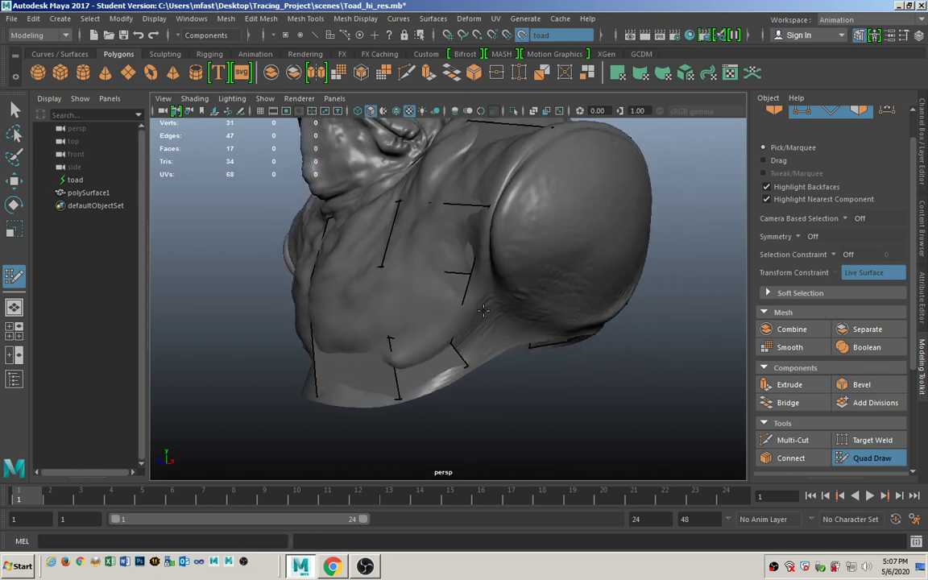
pyautogui.keyDown('alt'); pyautogui.moveTo(537, 322); pyautogui.dragTo(513, 292); pyautogui.keyUp('alt')
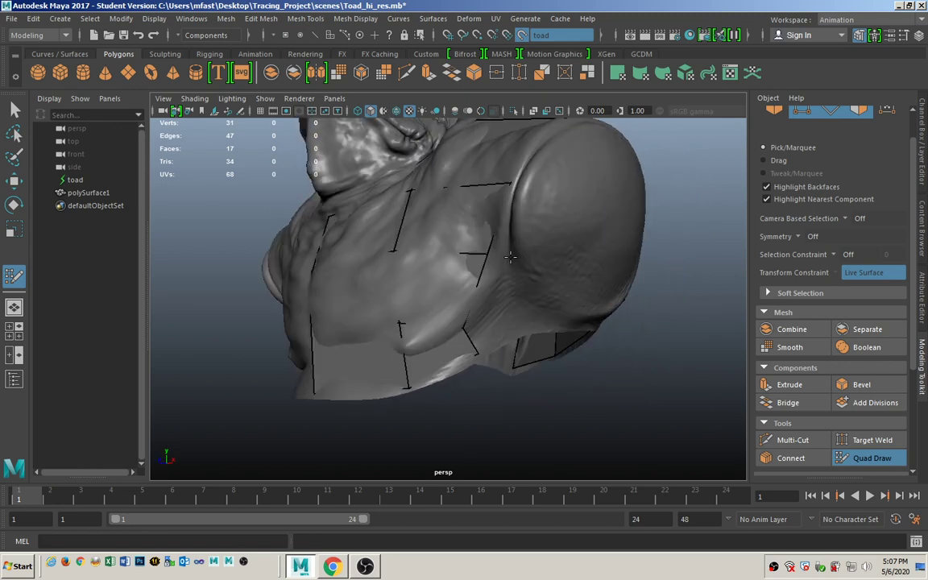
pyautogui.moveTo(488, 256); pyautogui.dragTo(483, 266)
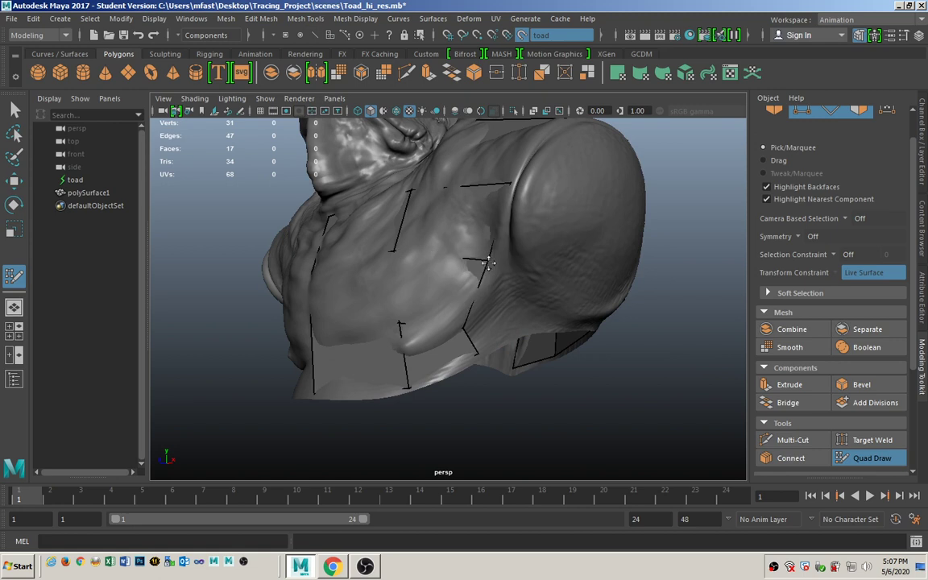
pyautogui.keyDown('ctrl'); pyautogui.keyDown('shift'); pyautogui.click(475, 278); pyautogui.keyUp('shift'); pyautogui.keyUp('ctrl')
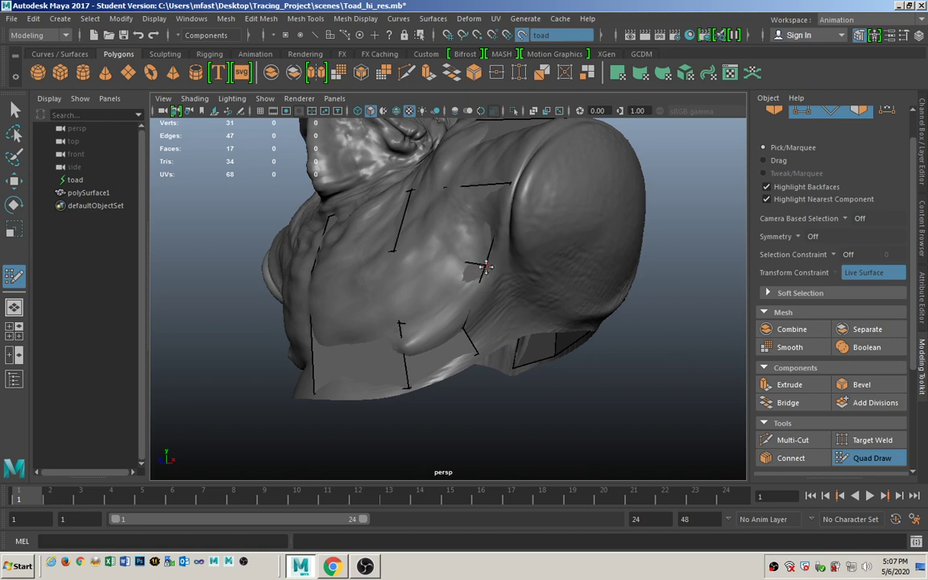
pyautogui.keyDown('shift'); pyautogui.click(483, 264); pyautogui.keyUp('shift')
pyautogui.moveTo(483, 266)
pyautogui.mouseDown()
pyautogui.moveTo(526, 250)
pyautogui.moveTo(508, 259)
pyautogui.mouseUp()
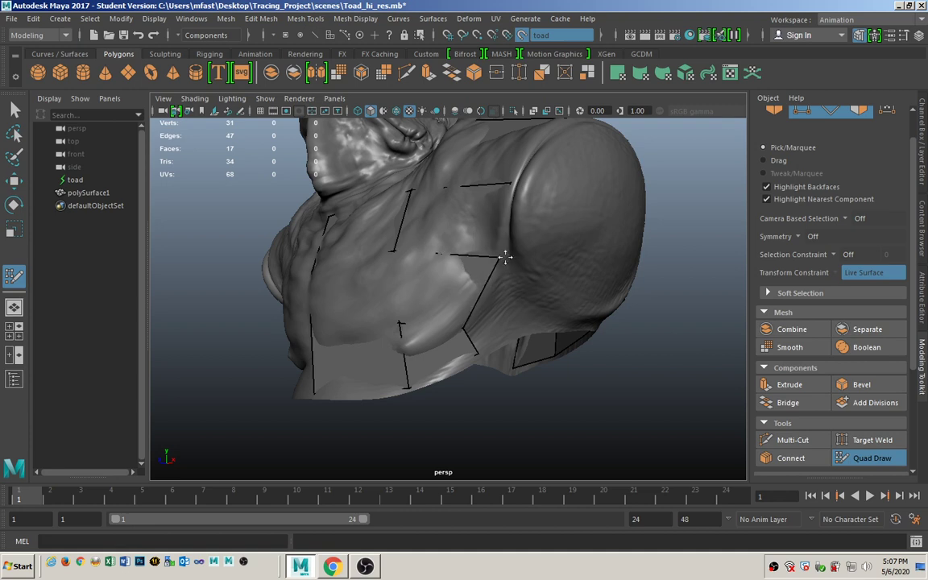
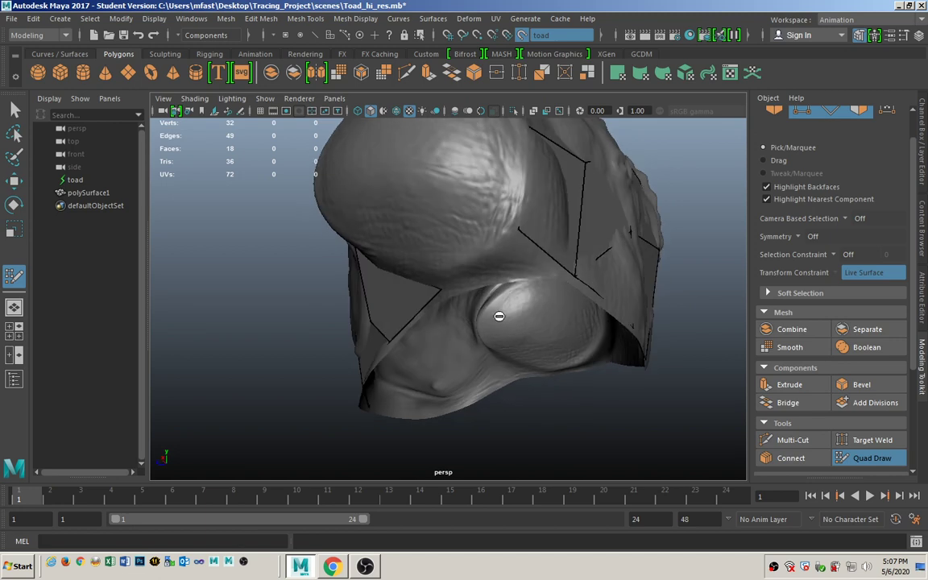
# Isolate polySurface1 to examine the gap between the front and back patches beneath the arm, and restore the toad
pyautogui.click(117, 192)
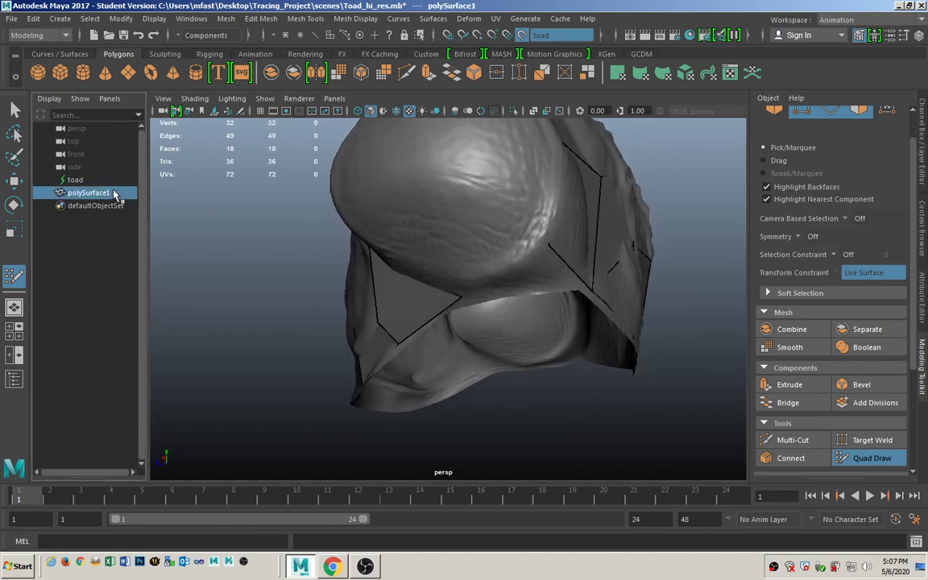
pyautogui.click(515, 112)
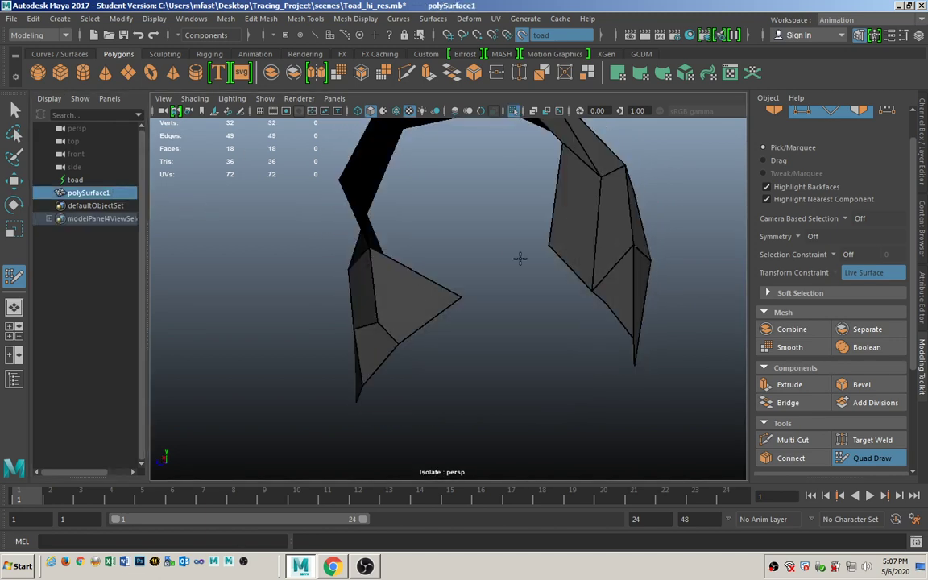
pyautogui.keyDown('alt'); pyautogui.moveTo(518, 258); pyautogui.dragTo(526, 280); pyautogui.keyUp('alt')
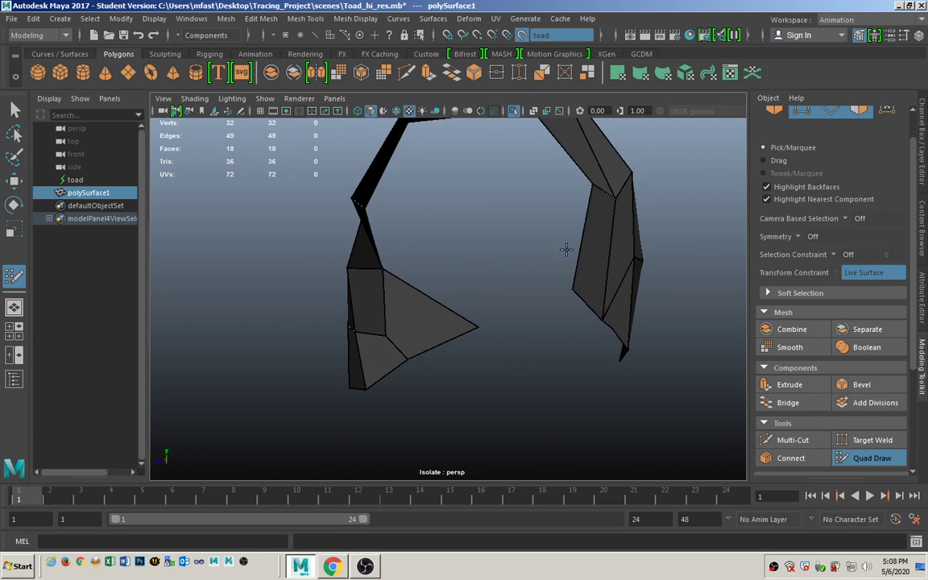
pyautogui.click(514, 110)
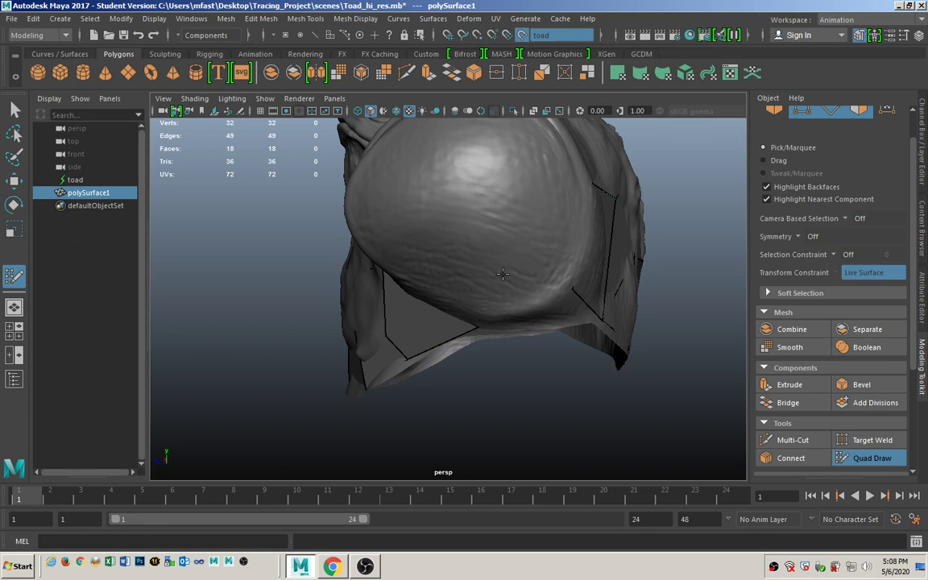
pyautogui.keyDown('alt'); pyautogui.moveTo(502, 275); pyautogui.dragTo(507, 260); pyautogui.keyUp('alt')
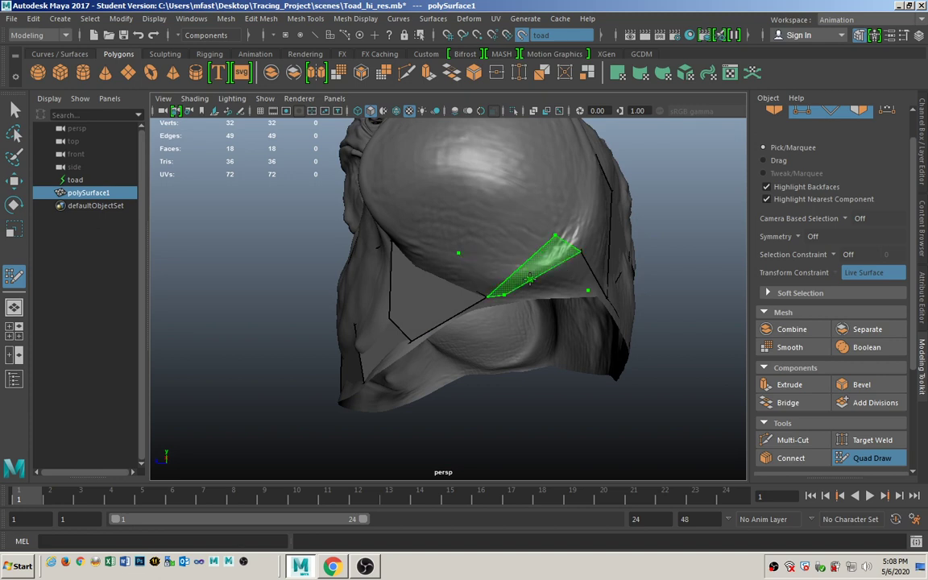
pyautogui.keyDown('shift'); pyautogui.click(538, 281); pyautogui.keyUp('shift')
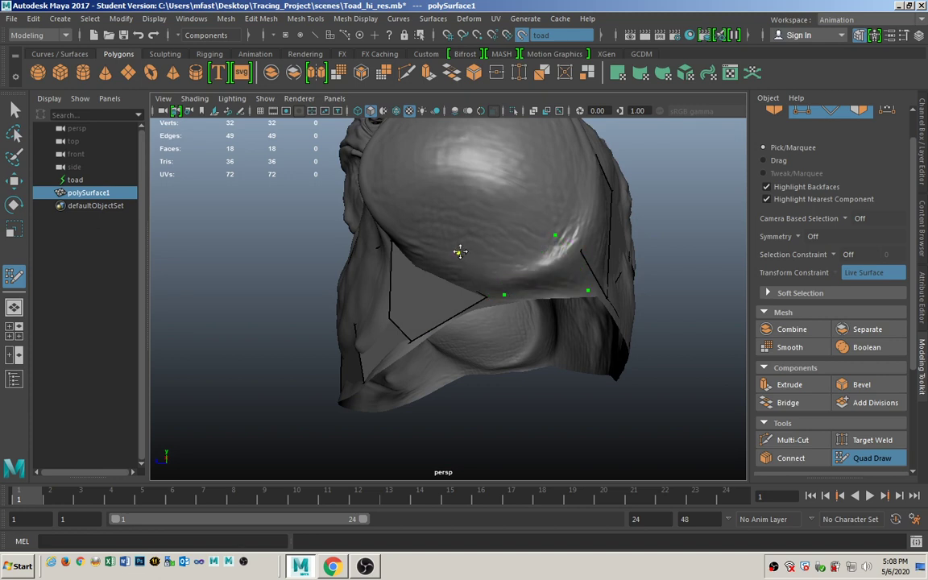
pyautogui.moveTo(459, 252); pyautogui.dragTo(495, 247)
pyautogui.scroll(-5, 829, 362)
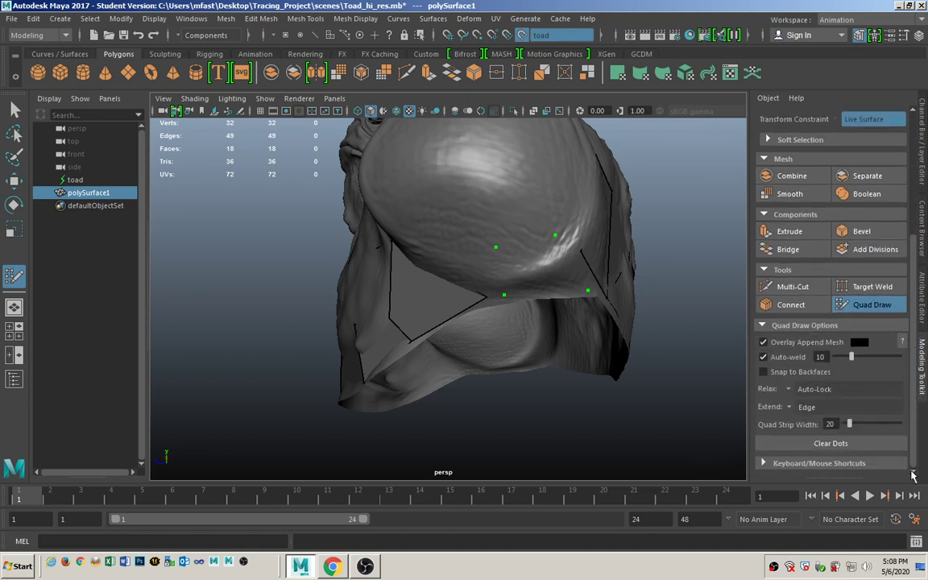
pyautogui.click(831, 442)
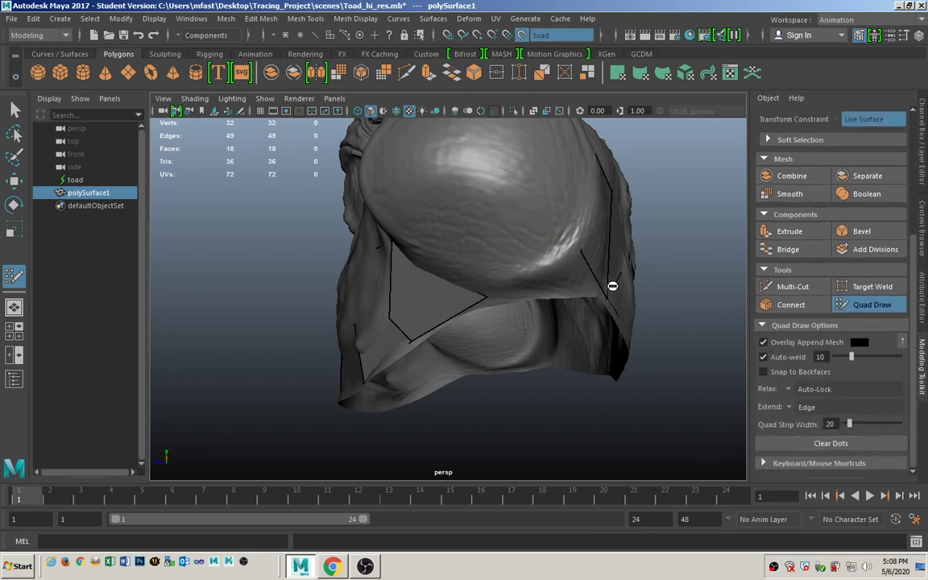
# Fill a separate four-dot quad on the underside of the arm and reposition its corners toward the neighbouring patches
pyautogui.click(483, 221)
pyautogui.click(497, 248)
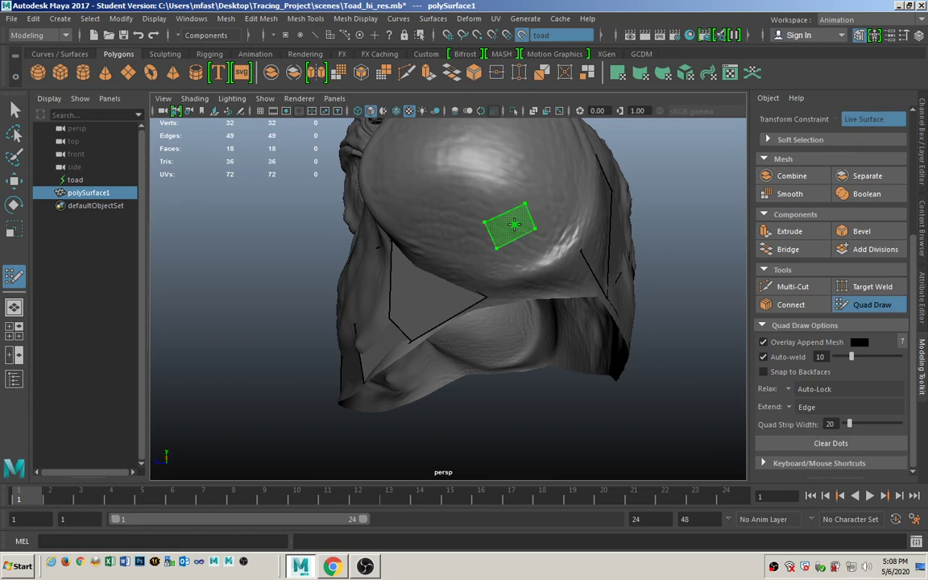
pyautogui.keyDown('shift'); pyautogui.click(512, 231); pyautogui.keyUp('shift')
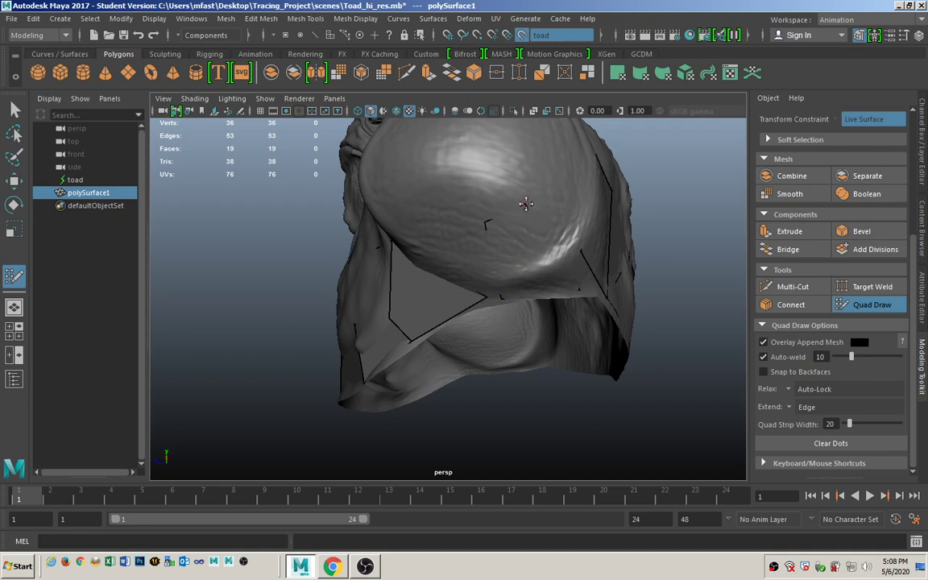
pyautogui.moveTo(488, 222); pyautogui.dragTo(494, 252)
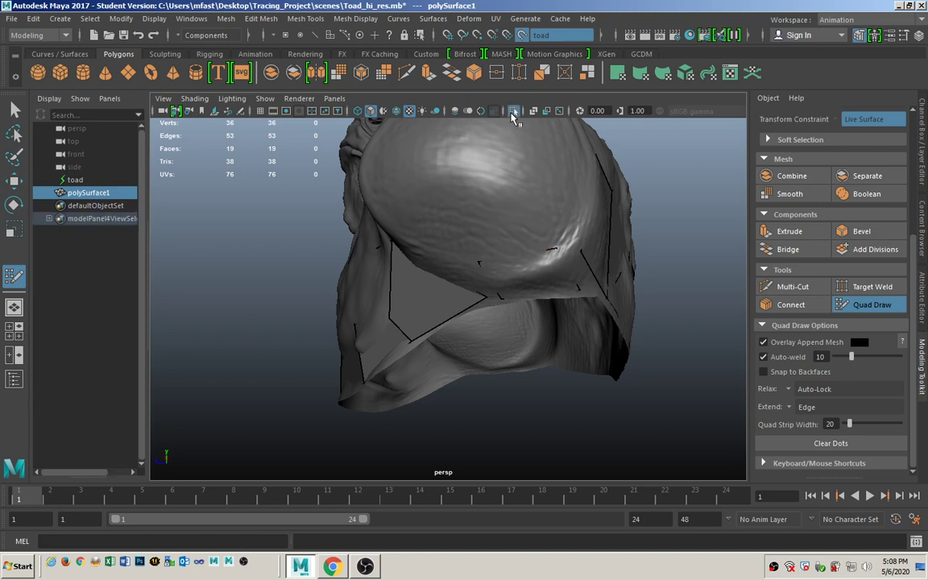
# Delete three quads behind and below the arm from the isolated polySurface1, and bring the toad back into view
pyautogui.click(513, 112)
pyautogui.moveTo(533, 399)
pyautogui.keyDown('alt'); pyautogui.mouseDown()
pyautogui.moveTo(501, 385)
pyautogui.moveTo(441, 385)
pyautogui.moveTo(514, 384)
pyautogui.moveTo(583, 408)
pyautogui.moveTo(499, 389)
pyautogui.moveTo(461, 395)
pyautogui.moveTo(576, 394)
pyautogui.moveTo(507, 398)
pyautogui.moveTo(541, 345)
pyautogui.moveTo(523, 356)
pyautogui.mouseUp(); pyautogui.keyUp('alt')
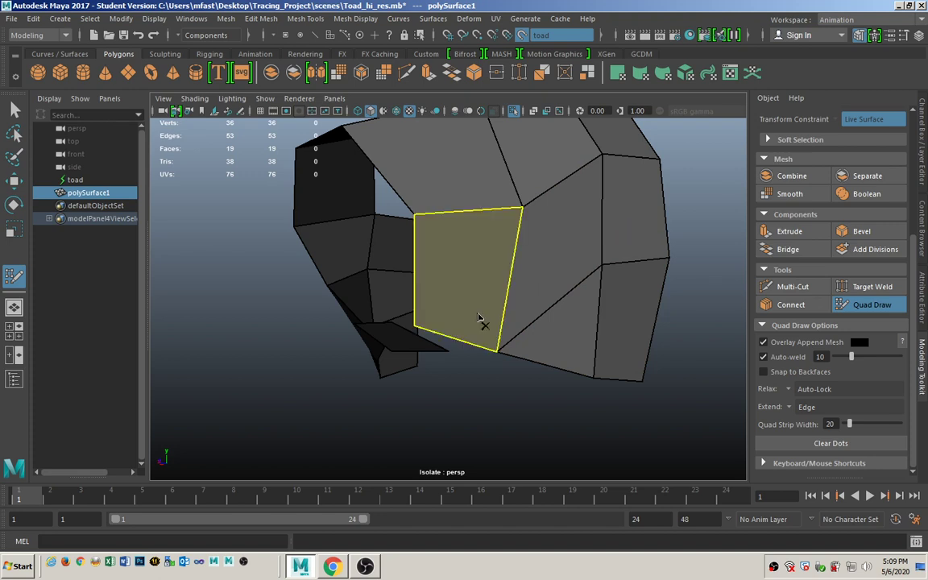
pyautogui.keyDown('shift'); pyautogui.click(478, 282); pyautogui.keyUp('shift')
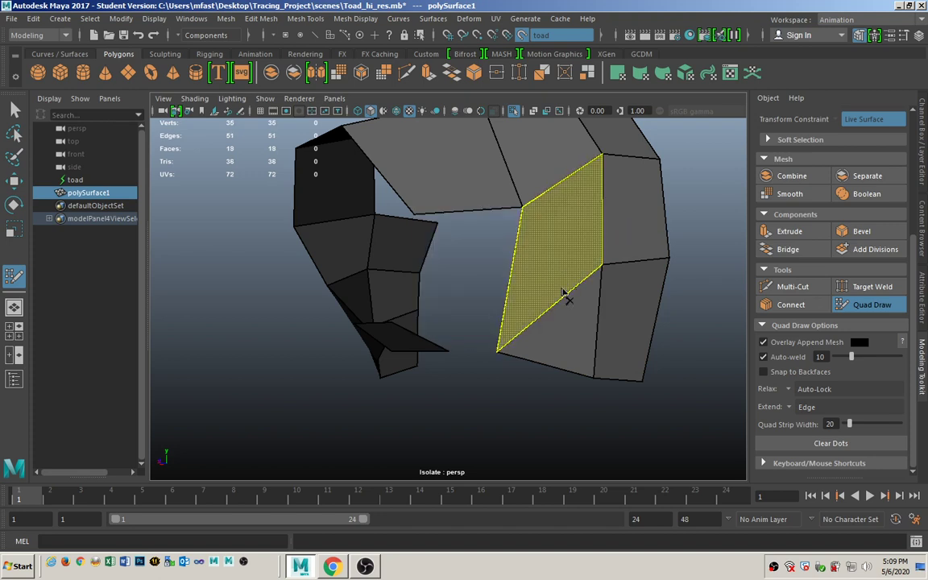
pyautogui.keyDown('shift'); pyautogui.click(564, 288); pyautogui.keyUp('shift')
pyautogui.keyDown('shift'); pyautogui.click(569, 347); pyautogui.keyUp('shift')
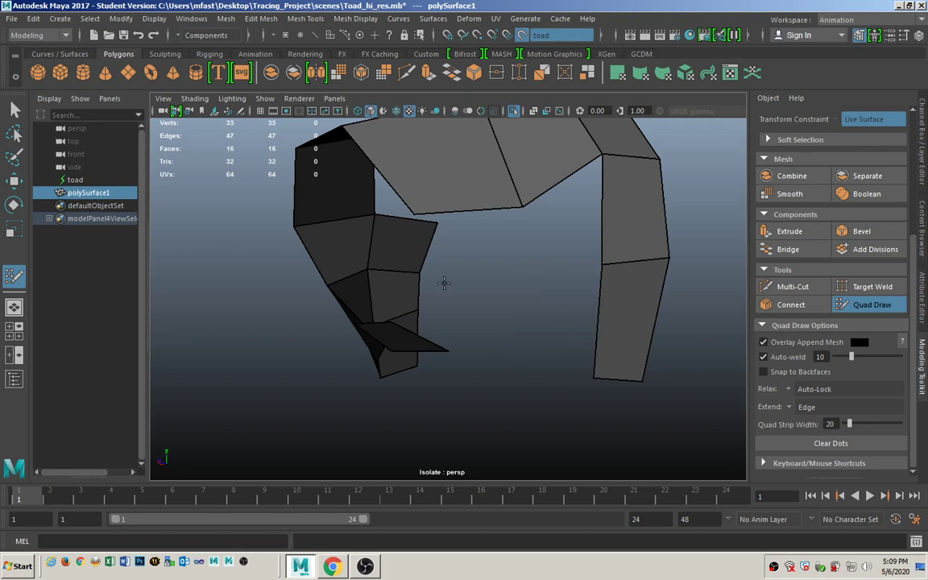
pyautogui.click(513, 110)
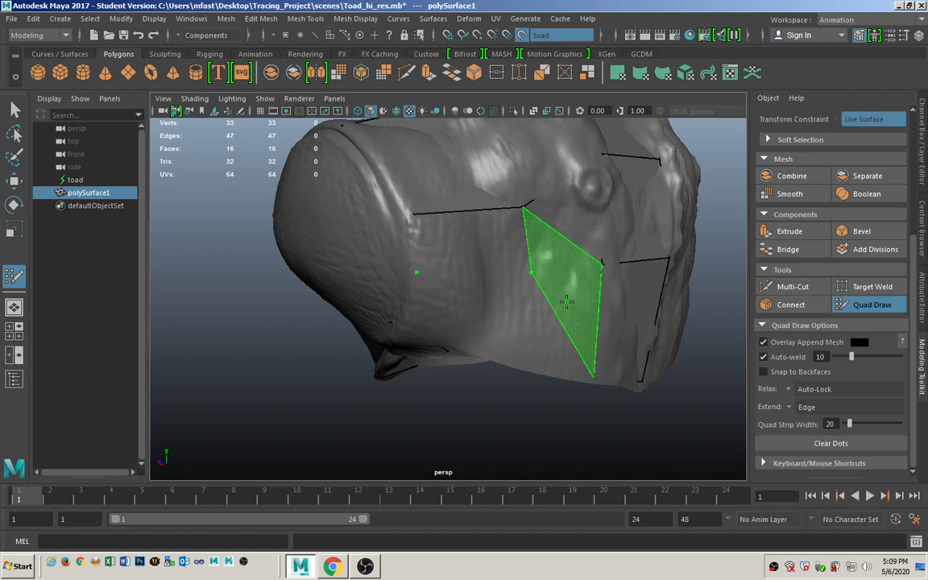
# Isolate polySurface1, fill two adjoining quads below the shoulder from the existing dots, and bring the toad back into view
pyautogui.keyDown('shift'); pyautogui.click(449, 350); pyautogui.keyUp('shift')
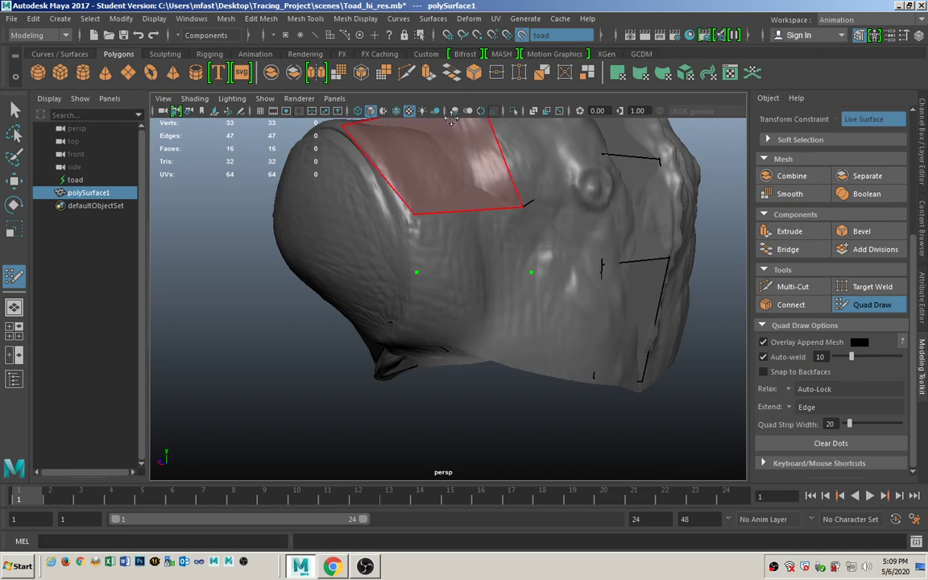
pyautogui.click(513, 111)
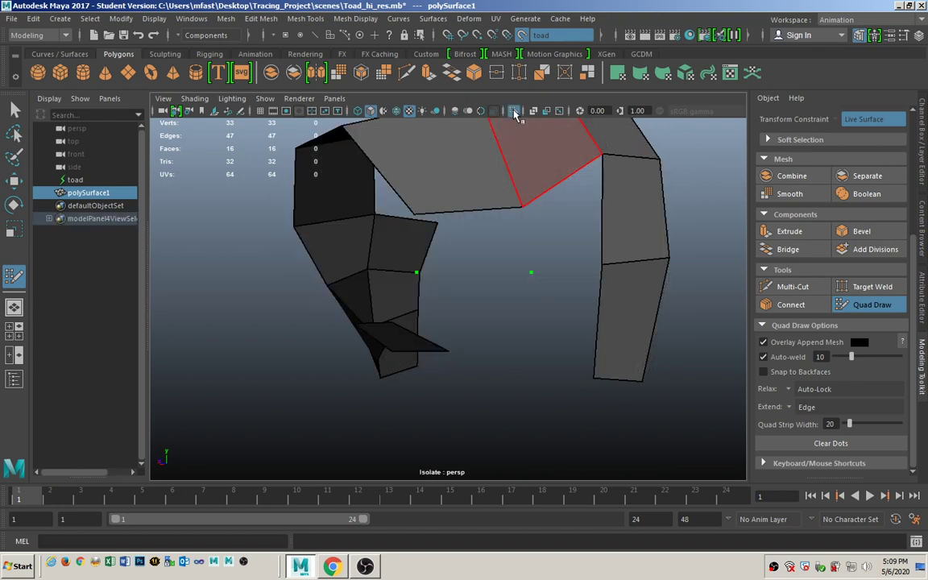
pyautogui.keyDown('shift'); pyautogui.click(569, 229); pyautogui.keyUp('shift')
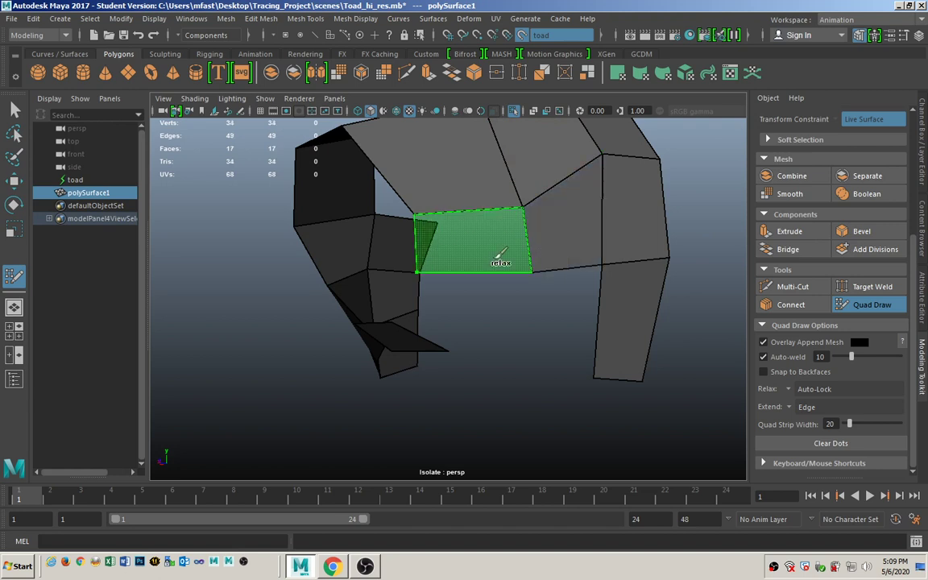
pyautogui.keyDown('shift'); pyautogui.click(501, 263); pyautogui.keyUp('shift')
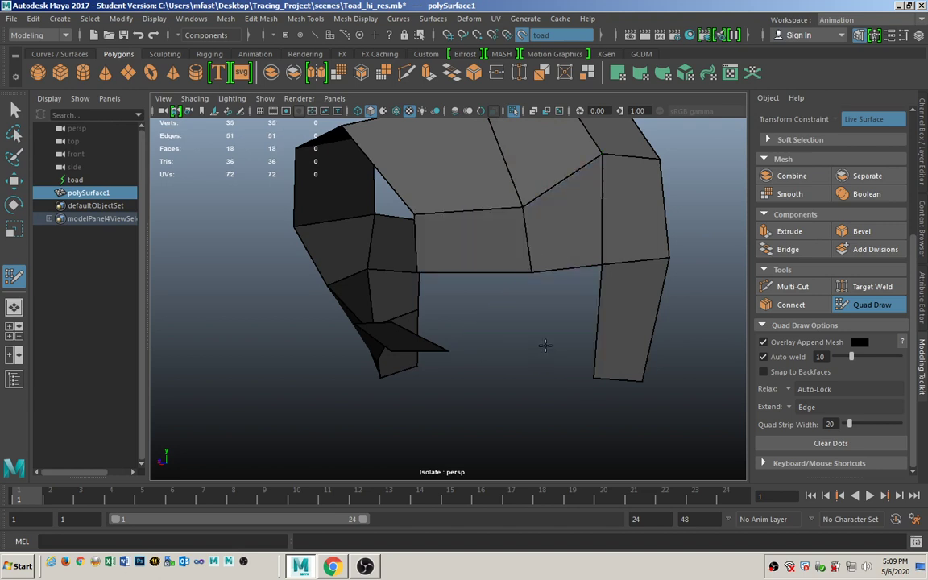
pyautogui.click(513, 110)
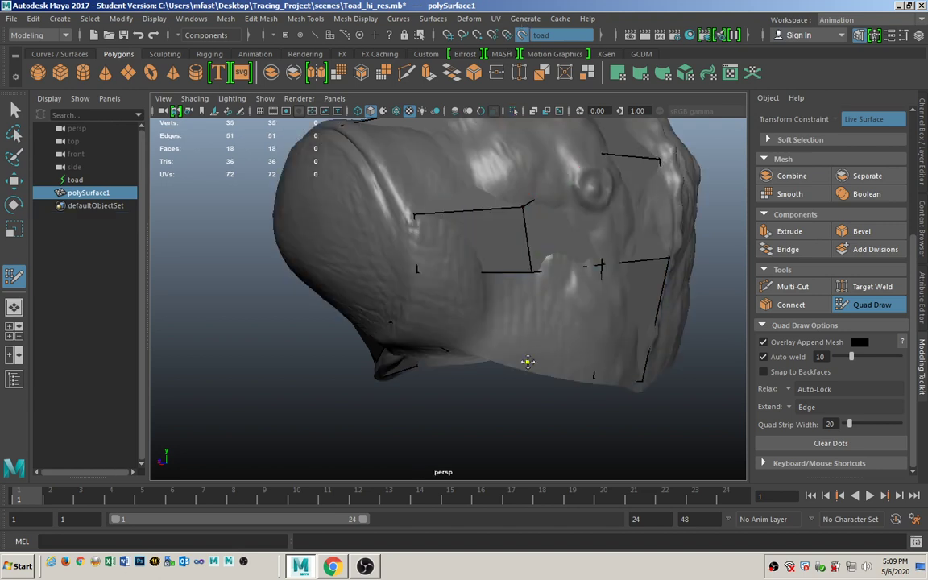
# Fill the gap along the toad's lower side from a new dot, and weld the loose vertex there in the isolated polySurface1
pyautogui.keyDown('shift'); pyautogui.click(568, 318); pyautogui.keyUp('shift')
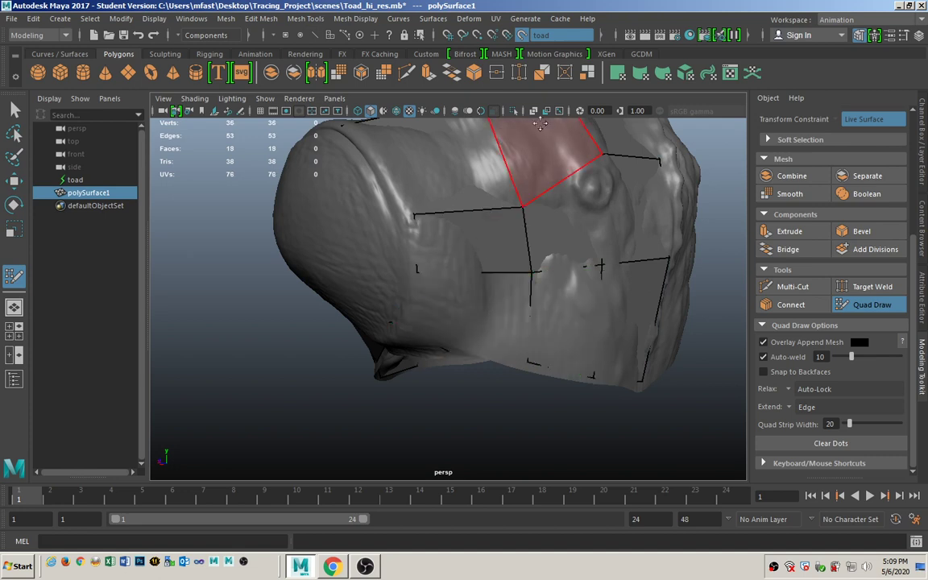
pyautogui.click(515, 110)
pyautogui.keyDown('alt'); pyautogui.moveTo(460, 266); pyautogui.dragTo(537, 237); pyautogui.keyUp('alt')
pyautogui.keyDown('alt'); pyautogui.moveTo(461, 360); pyautogui.dragTo(554, 391); pyautogui.keyUp('alt')
pyautogui.moveTo(406, 324); pyautogui.dragTo(404, 313)
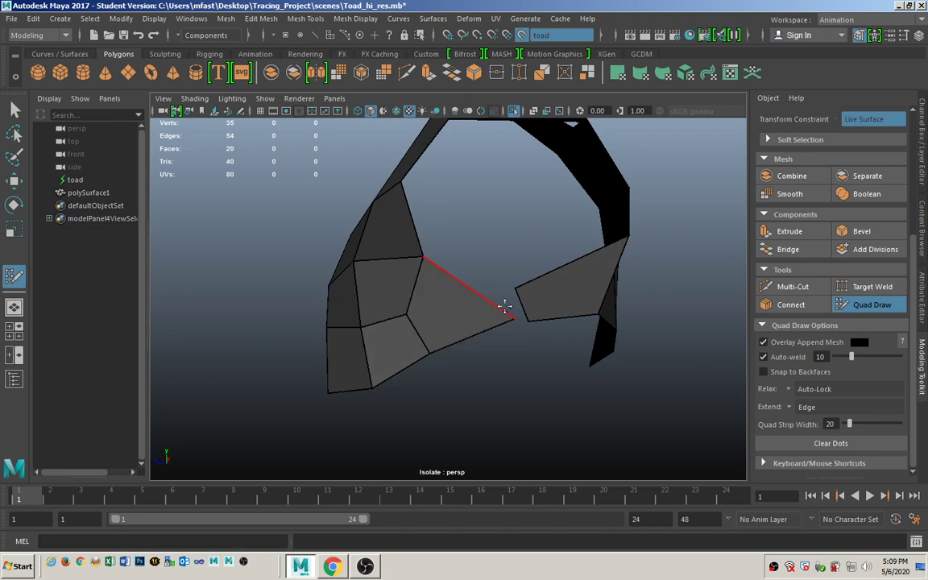
# Insert an edge loop through the lower side patch, splitting the pointed quad beneath the arm
pyautogui.moveTo(478, 296)
pyautogui.keyDown('alt'); pyautogui.mouseDown()
pyautogui.moveTo(541, 307)
pyautogui.moveTo(490, 312)
pyautogui.moveTo(509, 271)
pyautogui.mouseUp(); pyautogui.keyUp('alt')
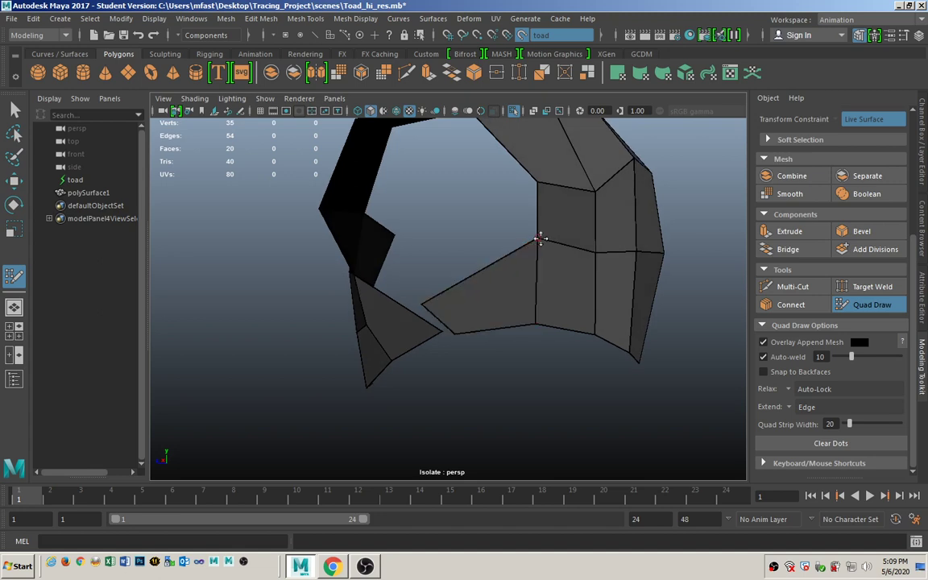
pyautogui.moveTo(500, 294)
pyautogui.keyDown('alt'); pyautogui.mouseDown()
pyautogui.moveTo(492, 322)
pyautogui.moveTo(518, 318)
pyautogui.mouseUp(); pyautogui.keyUp('alt')
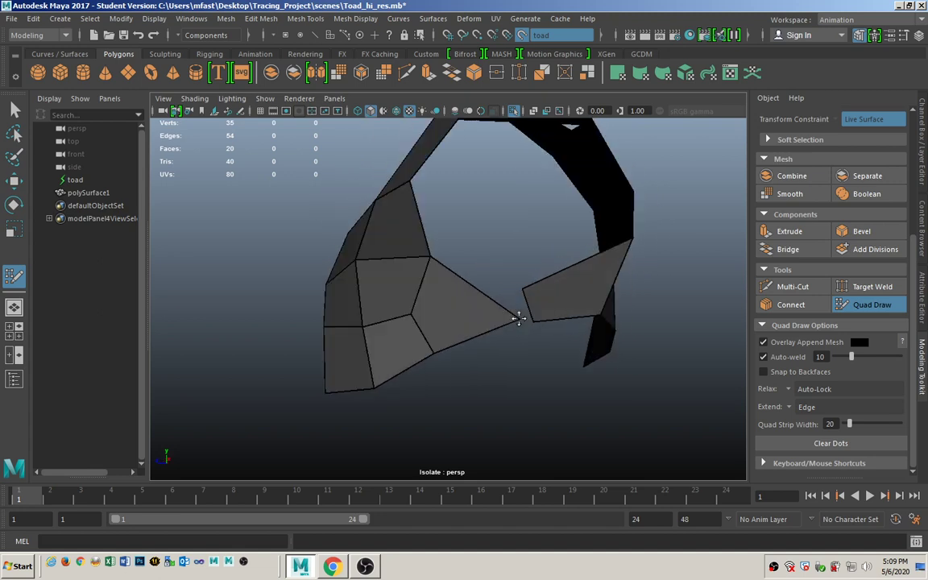
pyautogui.press('ctrl')
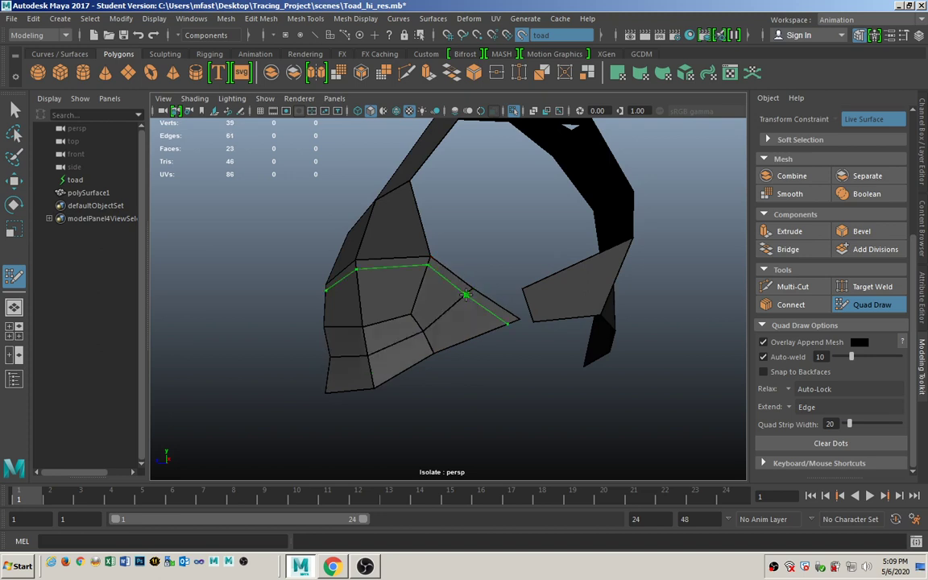
pyautogui.keyDown('ctrl'); pyautogui.click(465, 295); pyautogui.keyUp('ctrl')
# Weld the two end vertices of the split under-arm quad to the facing corners of the opposite patch
pyautogui.moveTo(474, 286)
pyautogui.keyDown('shift'); pyautogui.mouseDown()
pyautogui.moveTo(512, 316)
pyautogui.moveTo(515, 346)
pyautogui.mouseUp(); pyautogui.keyUp('shift')
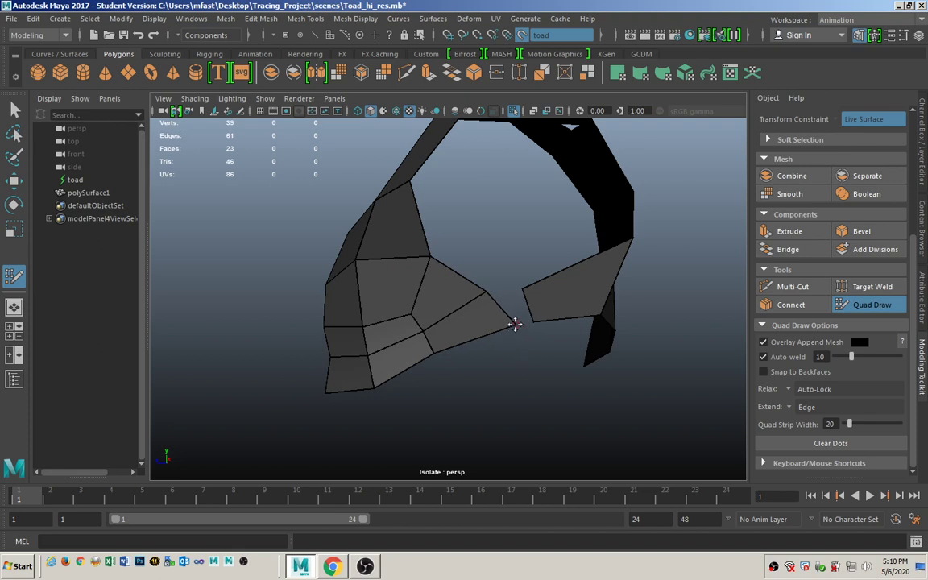
pyautogui.moveTo(514, 324); pyautogui.dragTo(530, 322)
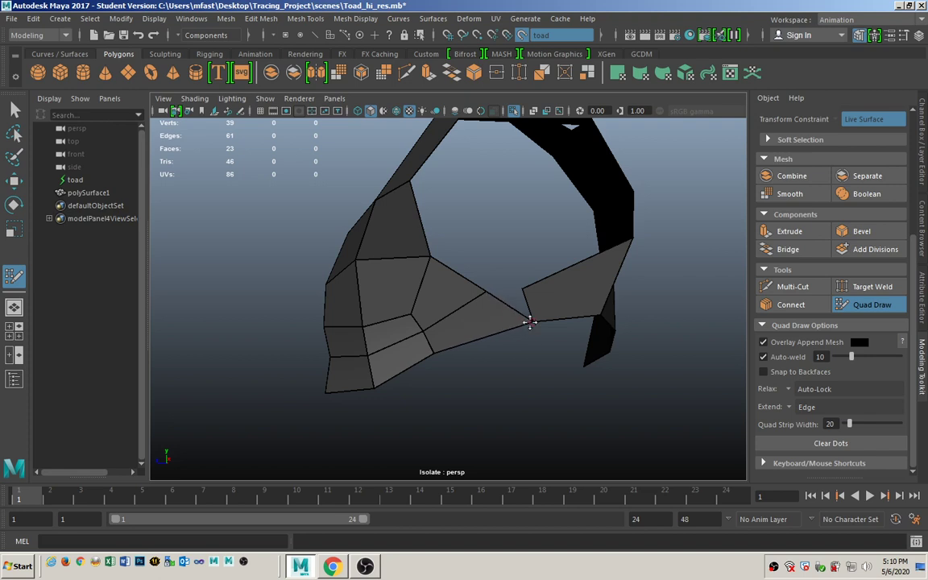
pyautogui.moveTo(484, 297); pyautogui.dragTo(521, 296)
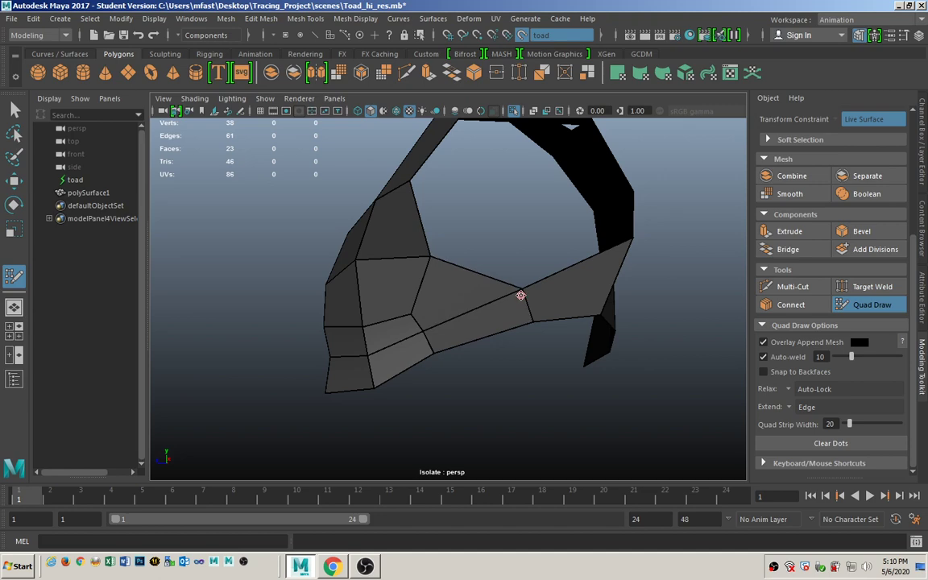
pyautogui.keyDown('alt'); pyautogui.moveTo(467, 329); pyautogui.dragTo(464, 364); pyautogui.keyUp('alt')
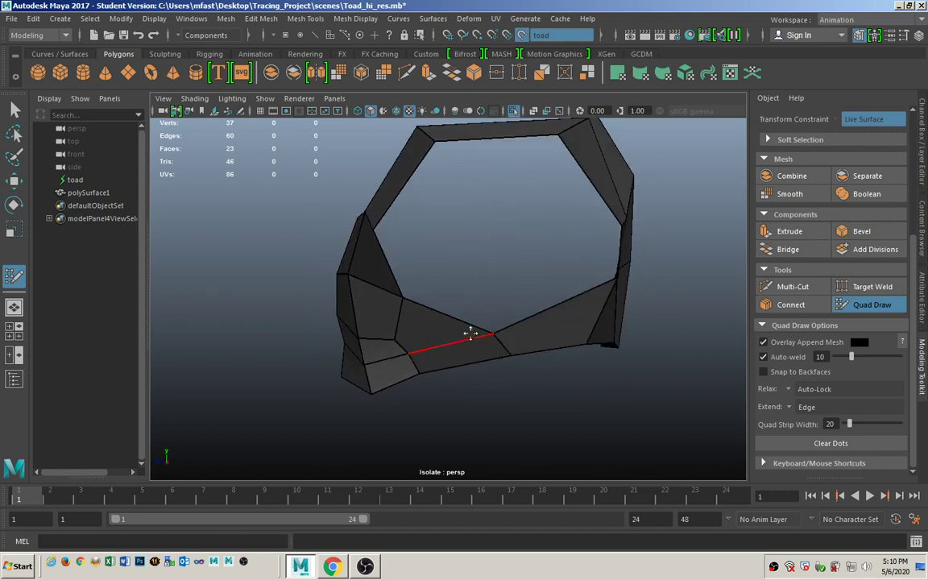
# Bring the toad back into view, insert an edge loop across the welded quad beneath the arm, and adjust it on the surface
pyautogui.hotkey('ctrl', '1')
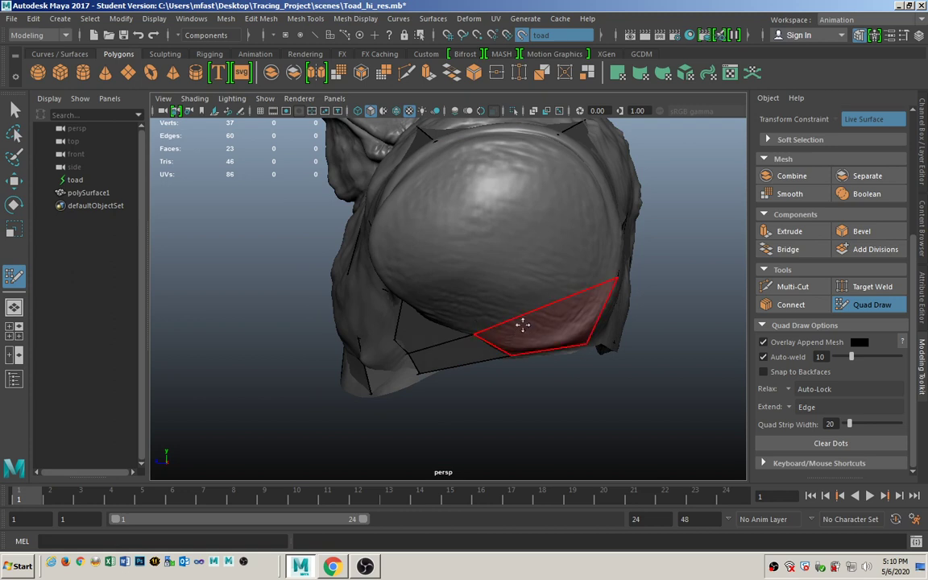
pyautogui.press('ctrl')
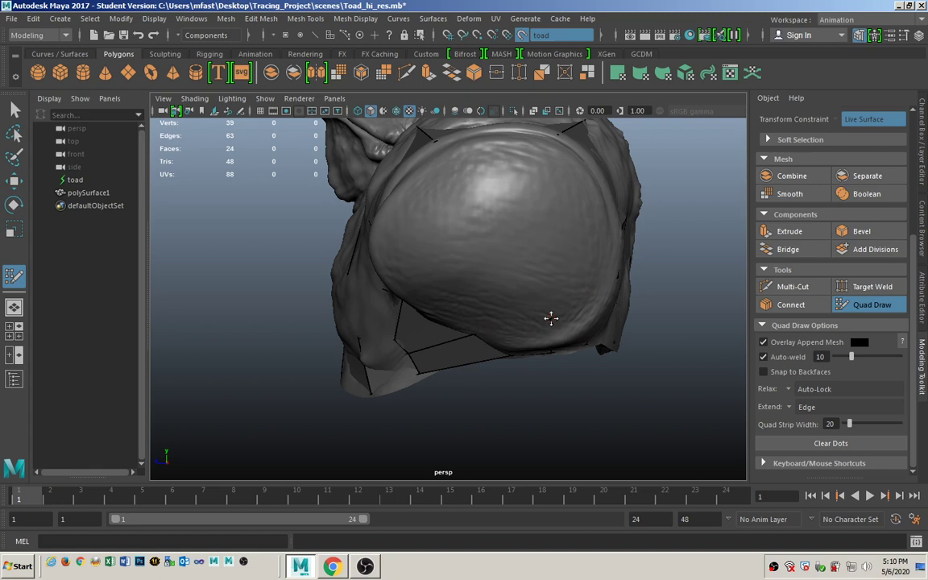
pyautogui.click(554, 313)
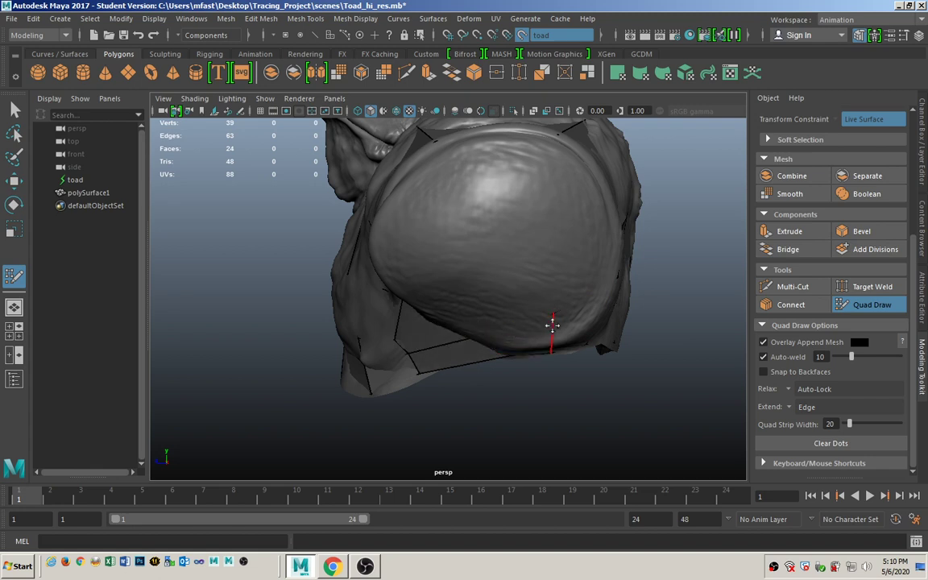
pyautogui.keyDown('shift'); pyautogui.click(563, 325); pyautogui.keyUp('shift')
# Isolate polySurface1 and extend a single border edge of the arm opening inward into a new quad
pyautogui.moveTo(476, 244)
pyautogui.keyDown('alt'); pyautogui.mouseDown()
pyautogui.moveTo(415, 252)
pyautogui.moveTo(482, 256)
pyautogui.moveTo(473, 266)
pyautogui.moveTo(499, 249)
pyautogui.mouseUp(); pyautogui.keyUp('alt')
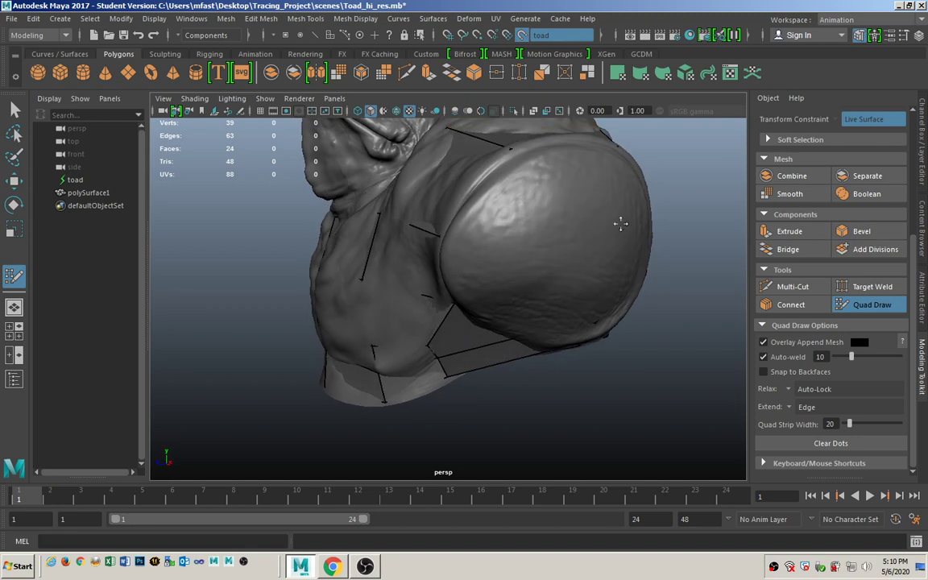
pyautogui.moveTo(620, 221)
pyautogui.keyDown('alt'); pyautogui.mouseDown()
pyautogui.moveTo(528, 216)
pyautogui.moveTo(604, 225)
pyautogui.mouseUp(); pyautogui.keyUp('alt')
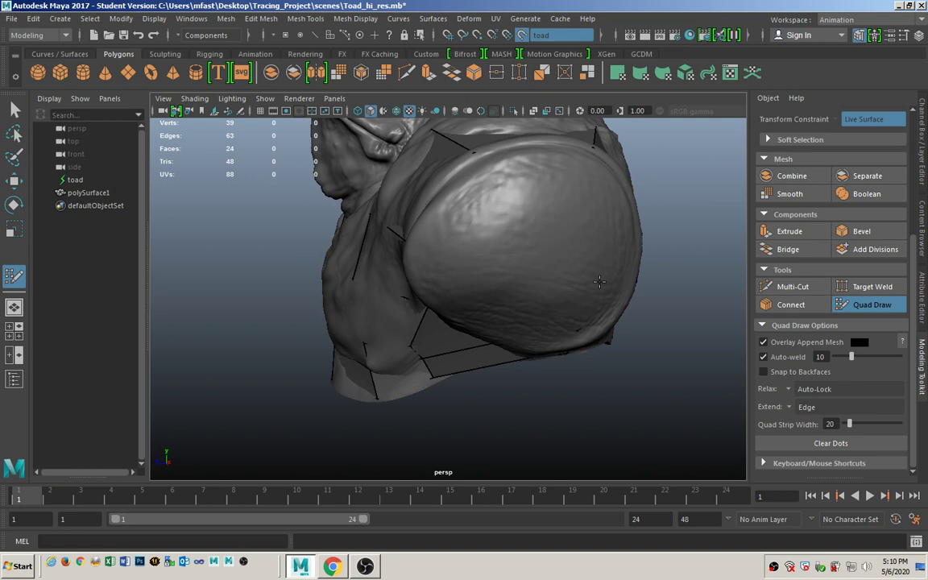
pyautogui.keyDown('alt'); pyautogui.moveTo(599, 281); pyautogui.dragTo(511, 165); pyautogui.keyUp('alt')
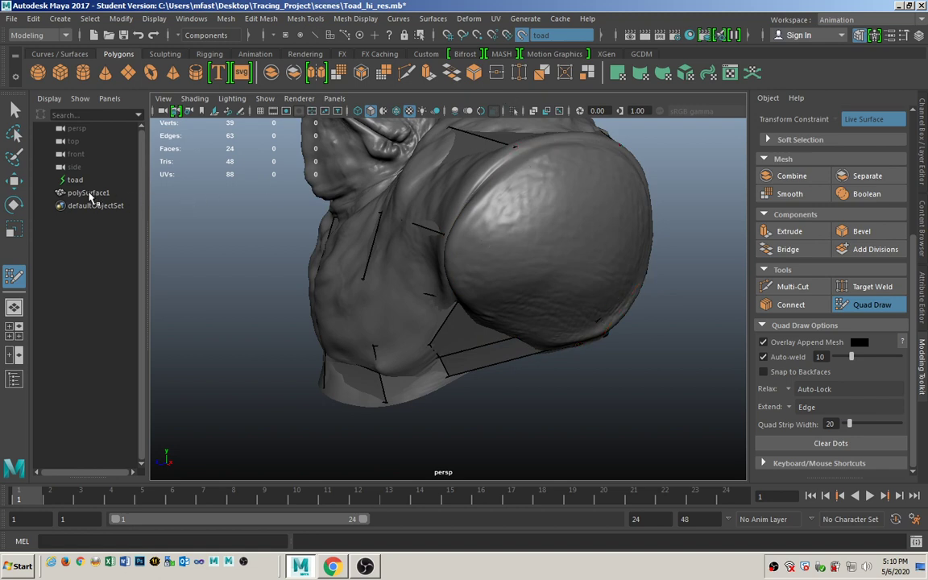
pyautogui.click(88, 192)
pyautogui.click(513, 110)
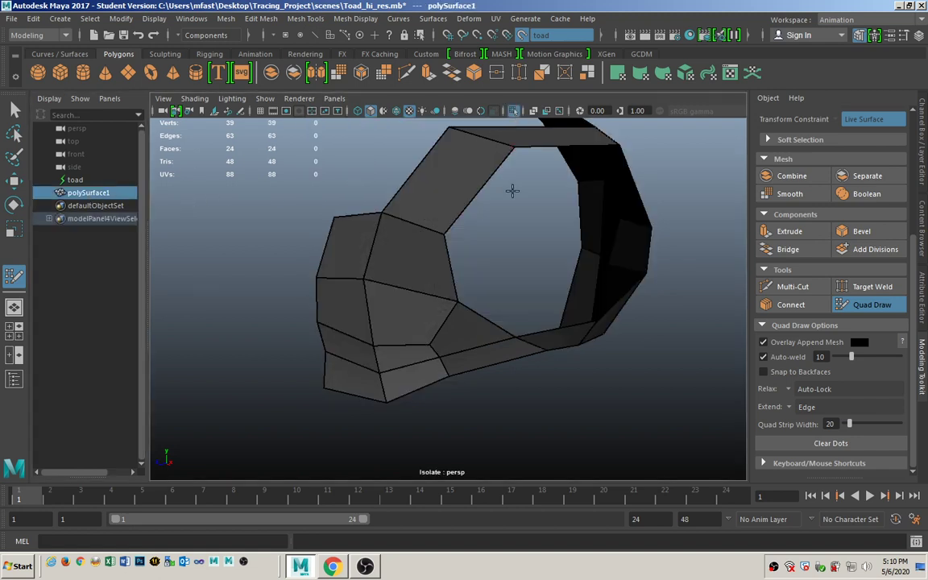
pyautogui.keyDown('alt'); pyautogui.moveTo(512, 190); pyautogui.dragTo(481, 261); pyautogui.keyUp('alt')
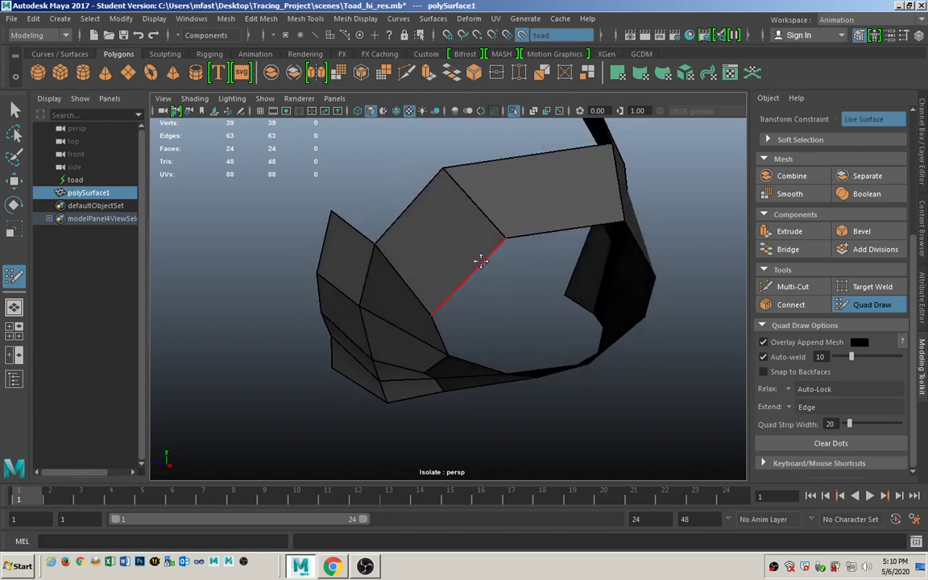
pyautogui.keyDown('ctrl'); pyautogui.click(488, 262); pyautogui.keyUp('ctrl')
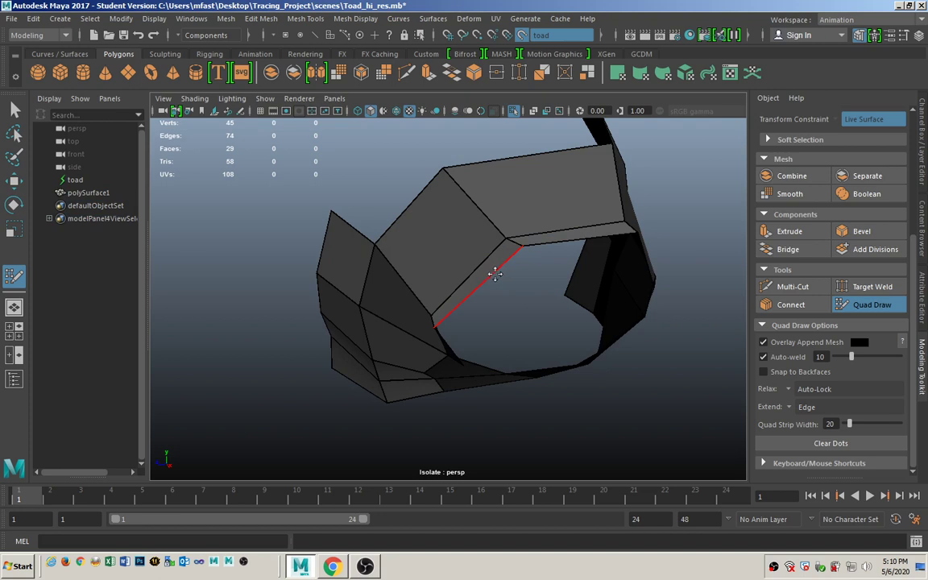
pyautogui.press('ctrl')
pyautogui.keyDown('ctrl'); pyautogui.keyDown('shift'); pyautogui.click(493, 274); pyautogui.keyUp('shift'); pyautogui.keyUp('ctrl')
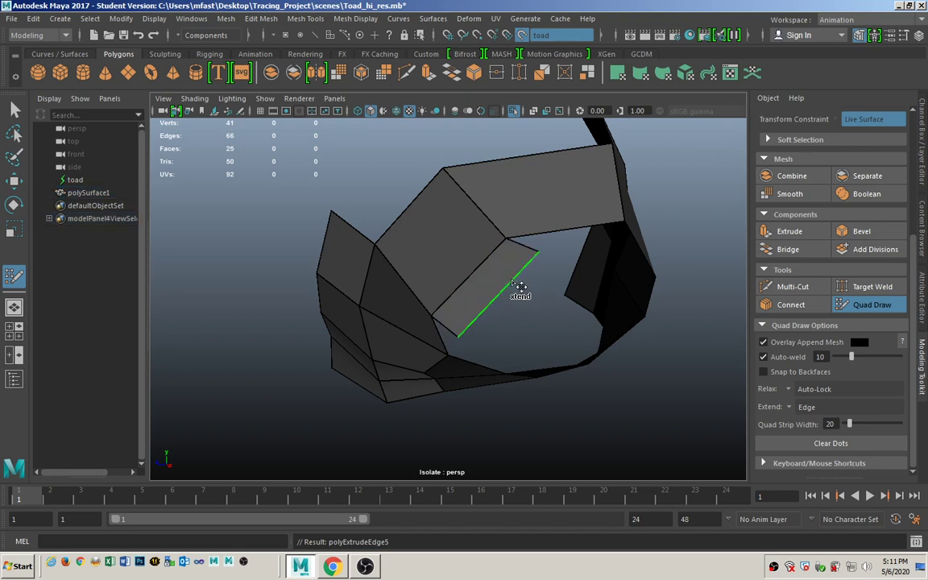
# Extend three more border edges around the arm opening inward into separate quads
pyautogui.moveTo(518, 290)
pyautogui.mouseDown()
pyautogui.moveTo(574, 284)
pyautogui.moveTo(506, 284)
pyautogui.mouseUp()
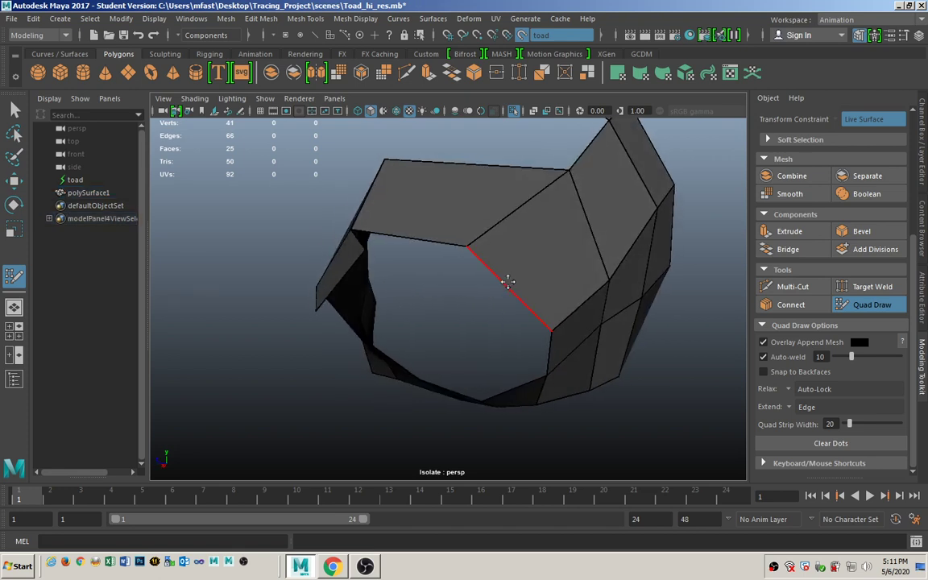
pyautogui.press('Tab')
pyautogui.moveTo(513, 286)
pyautogui.mouseDown()
pyautogui.moveTo(464, 310)
pyautogui.moveTo(515, 269)
pyautogui.moveTo(491, 263)
pyautogui.mouseUp()
pyautogui.press('Tab')
pyautogui.moveTo(467, 308)
pyautogui.keyDown('alt'); pyautogui.mouseDown()
pyautogui.moveTo(504, 320)
pyautogui.moveTo(473, 304)
pyautogui.moveTo(476, 314)
pyautogui.moveTo(509, 273)
pyautogui.moveTo(529, 291)
pyautogui.moveTo(503, 277)
pyautogui.mouseUp(); pyautogui.keyUp('alt')
pyautogui.press('Tab')
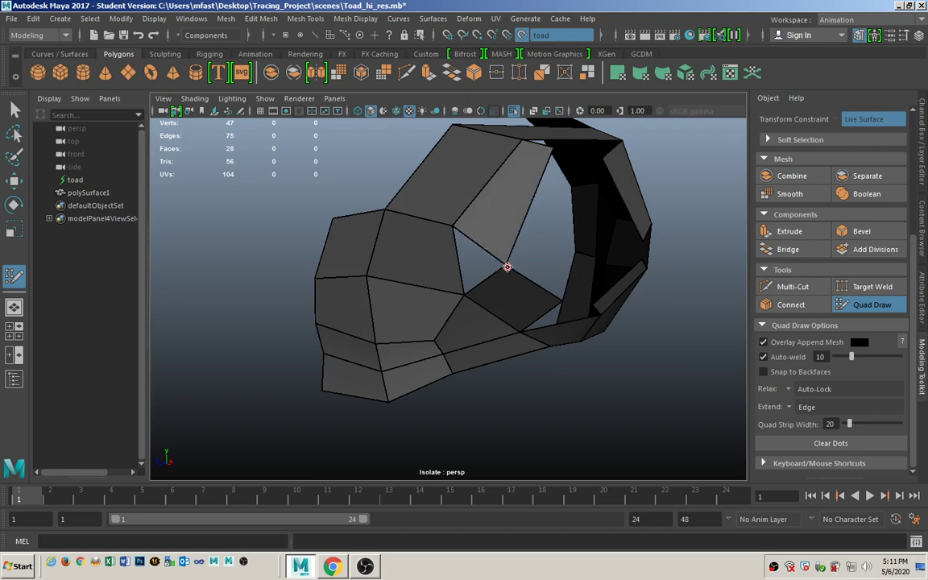
# Weld the neighbouring corners of the four extended quads together inside the arm opening
pyautogui.keyDown('alt'); pyautogui.moveTo(555, 210); pyautogui.dragTo(493, 277); pyautogui.keyUp('alt')
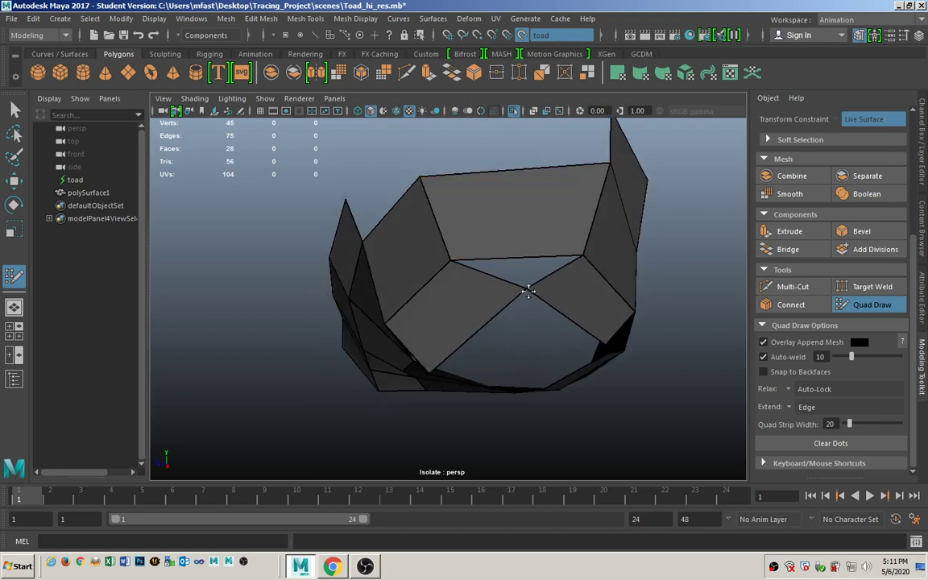
pyautogui.keyDown('alt'); pyautogui.moveTo(546, 331); pyautogui.dragTo(489, 297); pyautogui.keyUp('alt')
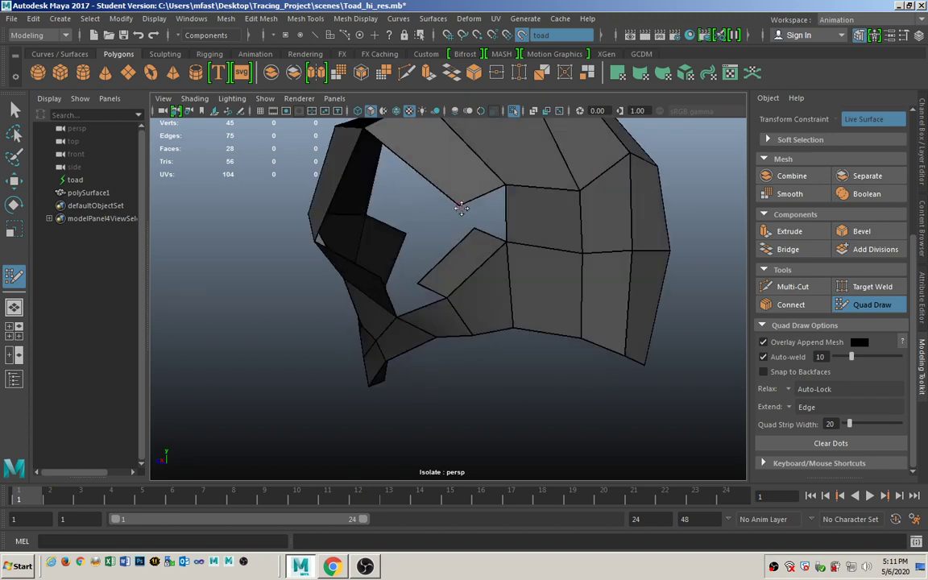
pyautogui.moveTo(461, 208)
pyautogui.mouseDown()
pyautogui.moveTo(472, 224)
pyautogui.moveTo(460, 240)
pyautogui.moveTo(528, 268)
pyautogui.moveTo(507, 263)
pyautogui.moveTo(540, 252)
pyautogui.moveTo(505, 257)
pyautogui.mouseUp()
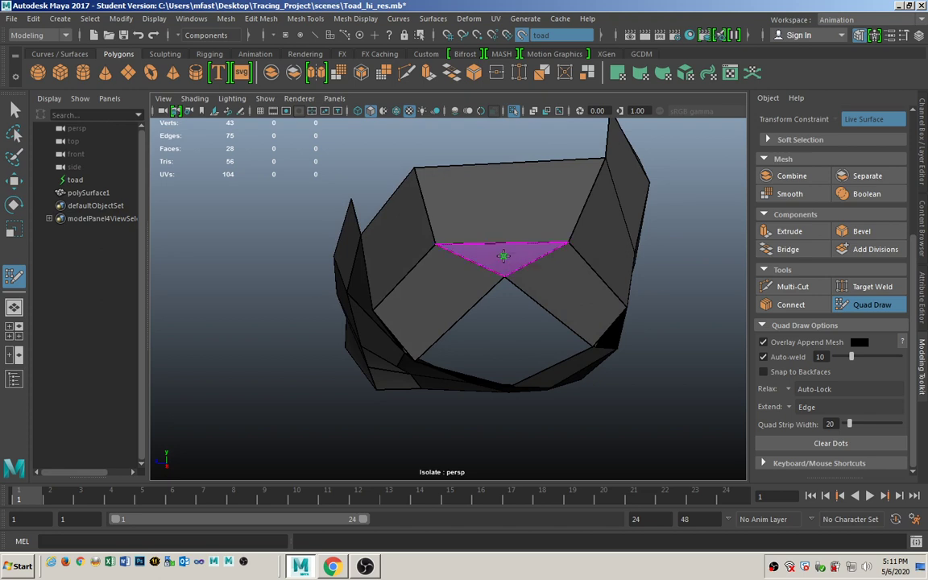
# Fill the four triangular gaps between the extended quads and close the central hole with a quad
pyautogui.keyDown('shift'); pyautogui.click(502, 255); pyautogui.keyUp('shift')
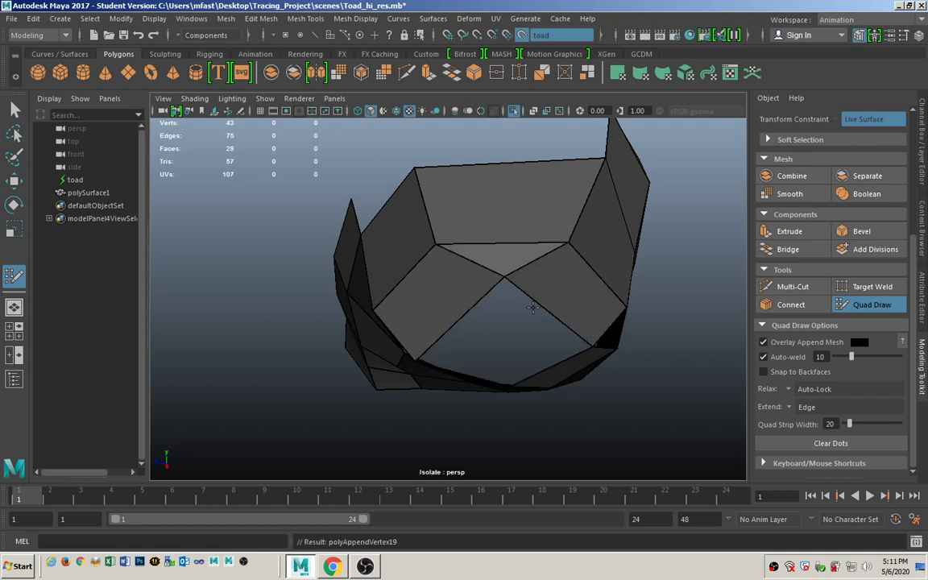
pyautogui.moveTo(532, 307)
pyautogui.keyDown('alt'); pyautogui.mouseDown()
pyautogui.moveTo(493, 327)
pyautogui.moveTo(497, 271)
pyautogui.mouseUp(); pyautogui.keyUp('alt')
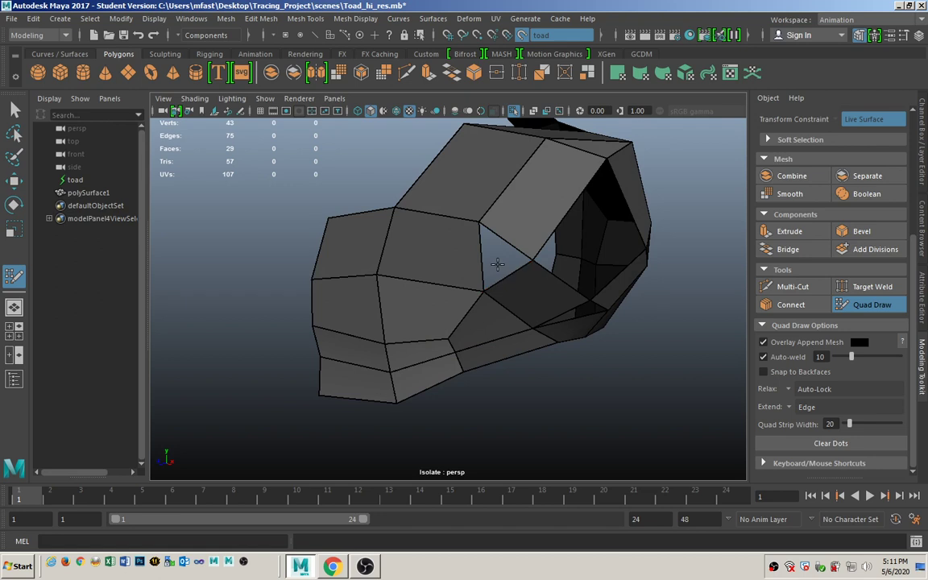
pyautogui.keyDown('shift'); pyautogui.click(525, 295); pyautogui.keyUp('shift')
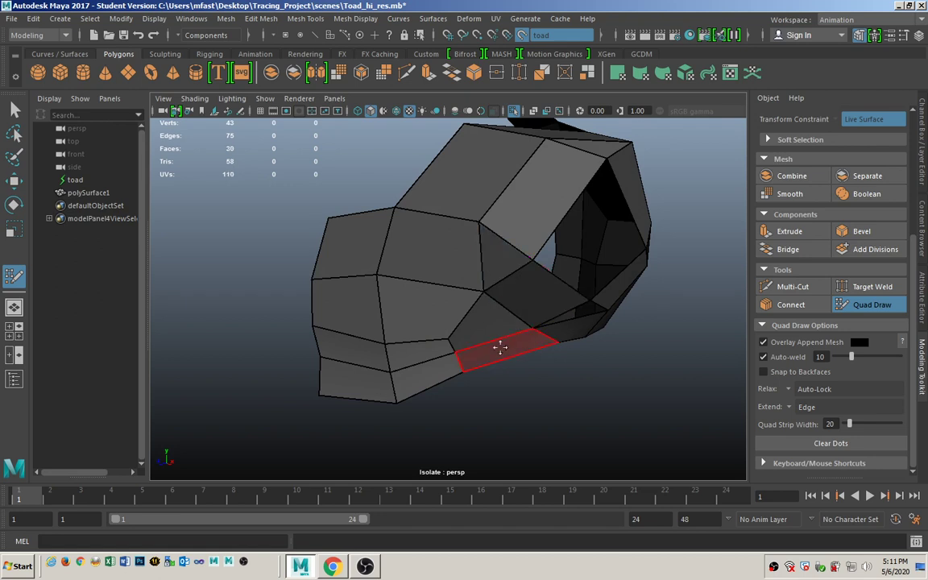
pyautogui.moveTo(500, 347)
pyautogui.keyDown('alt'); pyautogui.mouseDown()
pyautogui.moveTo(460, 326)
pyautogui.moveTo(468, 264)
pyautogui.mouseUp(); pyautogui.keyUp('alt')
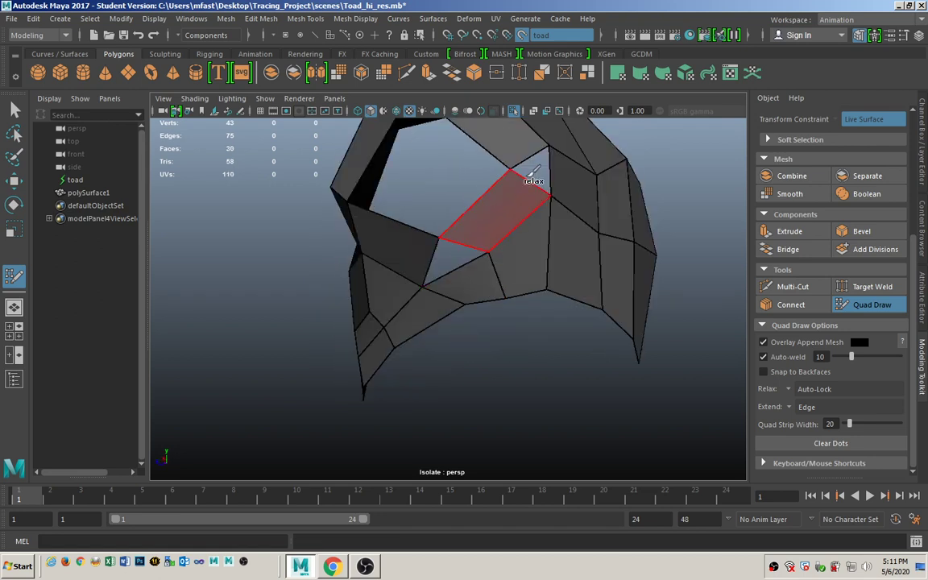
pyautogui.keyDown('shift'); pyautogui.click(534, 166); pyautogui.keyUp('shift')
pyautogui.moveTo(413, 253)
pyautogui.keyDown('alt'); pyautogui.mouseDown()
pyautogui.moveTo(352, 272)
pyautogui.moveTo(379, 276)
pyautogui.moveTo(362, 279)
pyautogui.mouseUp(); pyautogui.keyUp('alt')
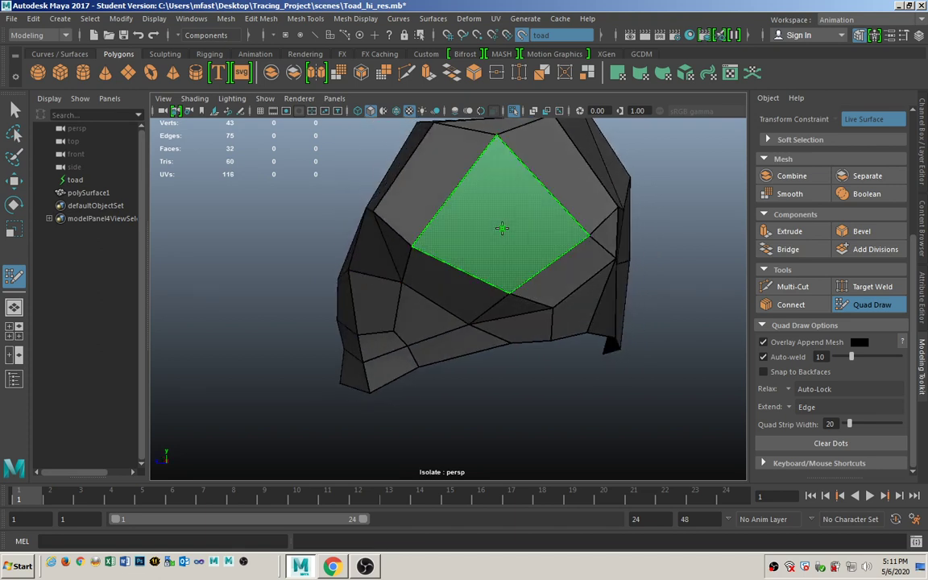
pyautogui.keyDown('shift'); pyautogui.click(502, 228); pyautogui.keyUp('shift')
pyautogui.moveTo(473, 334)
pyautogui.keyDown('alt'); pyautogui.mouseDown()
pyautogui.moveTo(502, 342)
pyautogui.moveTo(497, 321)
pyautogui.moveTo(544, 331)
pyautogui.moveTo(464, 319)
pyautogui.moveTo(370, 326)
pyautogui.moveTo(439, 342)
pyautogui.moveTo(555, 336)
pyautogui.moveTo(545, 330)
pyautogui.moveTo(584, 417)
pyautogui.moveTo(528, 387)
pyautogui.mouseUp(); pyautogui.keyUp('alt')
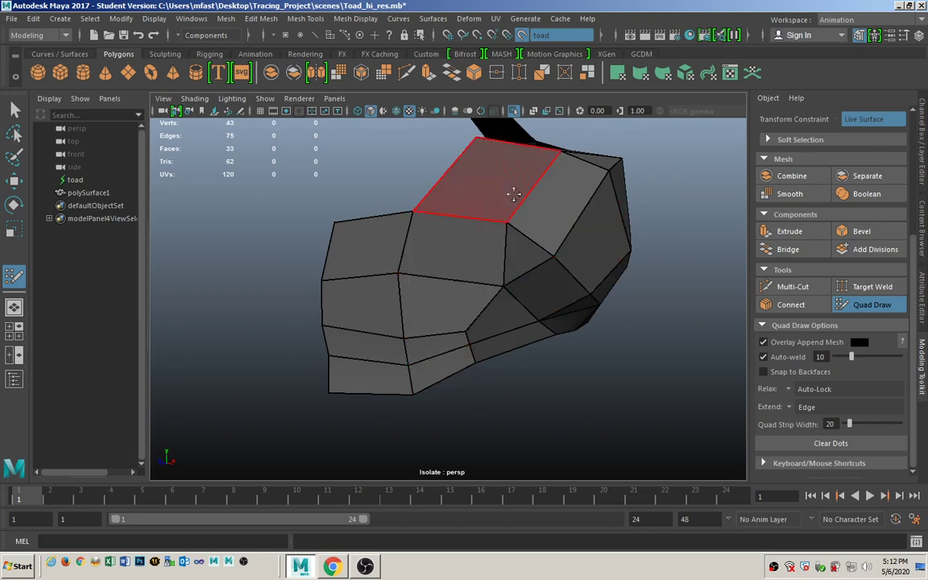
# End the isolation of the retopology patch so the toad shows again, and frame the toad's eye socket
pyautogui.moveTo(466, 305)
pyautogui.keyDown('alt'); pyautogui.mouseDown()
pyautogui.moveTo(487, 250)
pyautogui.moveTo(394, 238)
pyautogui.moveTo(396, 256)
pyautogui.moveTo(484, 261)
pyautogui.moveTo(523, 236)
pyautogui.moveTo(480, 207)
pyautogui.moveTo(480, 263)
pyautogui.moveTo(387, 285)
pyautogui.moveTo(497, 269)
pyautogui.moveTo(489, 265)
pyautogui.mouseUp(); pyautogui.keyUp('alt')
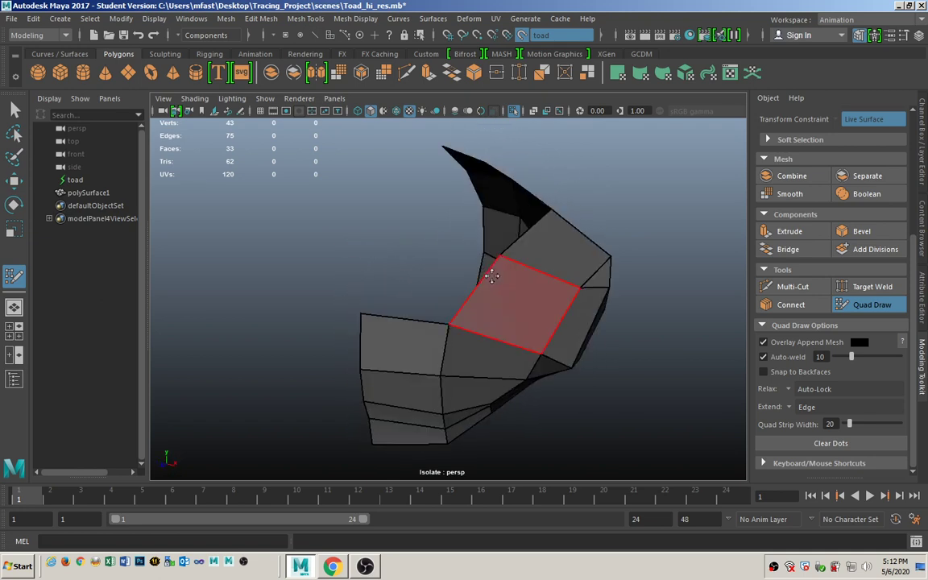
pyautogui.click(516, 112)
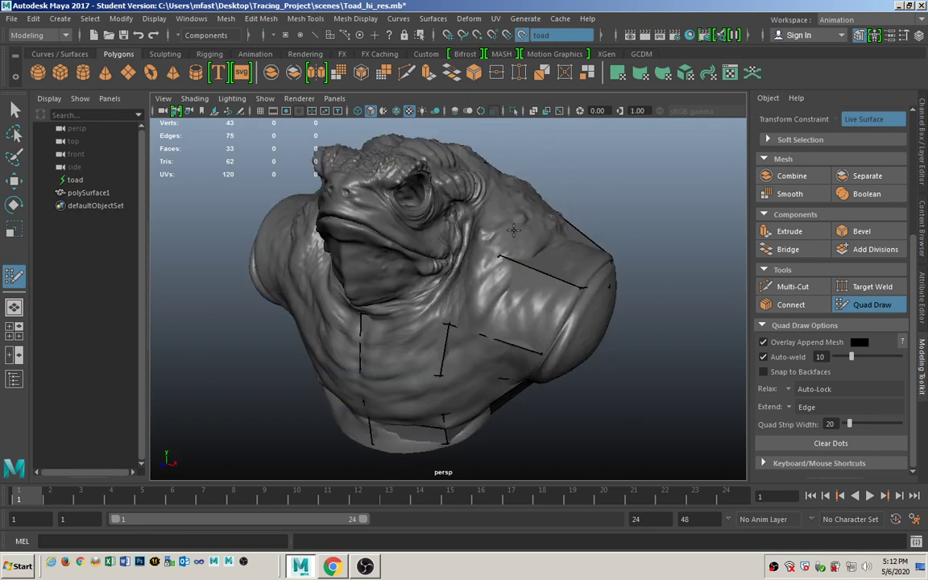
pyautogui.keyDown('alt'); pyautogui.moveTo(359, 246); pyautogui.dragTo(455, 271, button='right'); pyautogui.keyUp('alt')
pyautogui.keyDown('alt'); pyautogui.moveTo(456, 272); pyautogui.dragTo(483, 289); pyautogui.keyUp('alt')
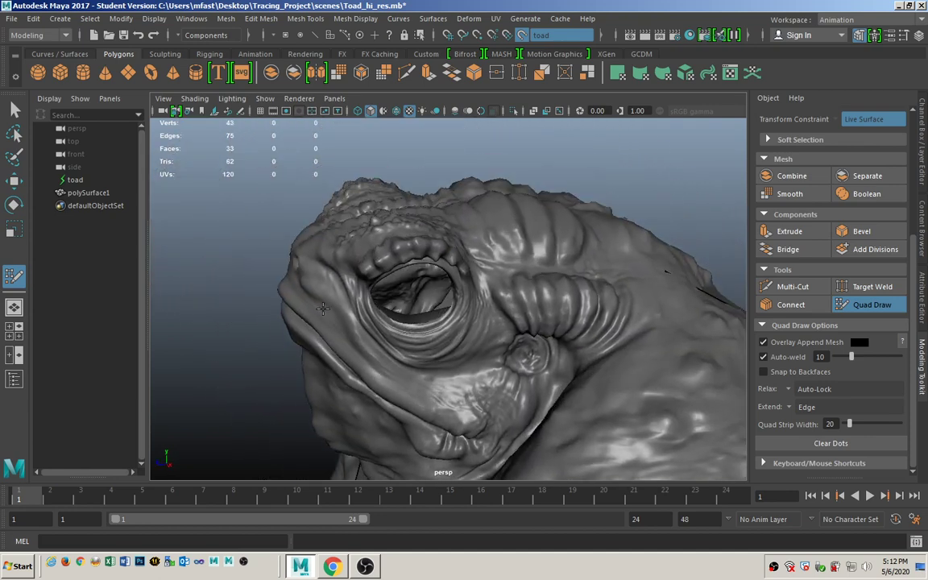
pyautogui.keyDown('alt'); pyautogui.moveTo(483, 290); pyautogui.dragTo(387, 285, button='right'); pyautogui.keyUp('alt')
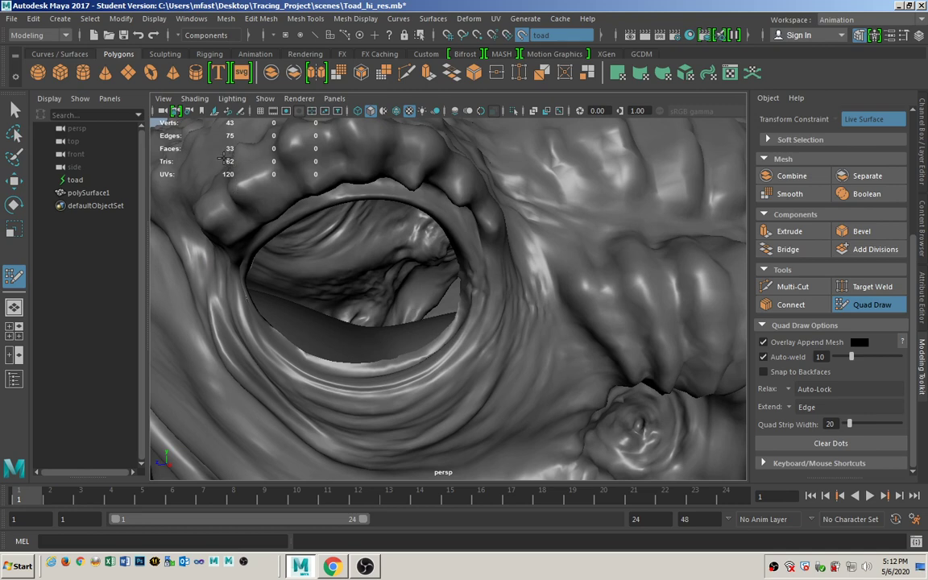
# Place two parallel rows of Quad Draw dots along the upper rim of the eye socket, following its curve
pyautogui.keyDown('alt'); pyautogui.moveTo(290, 251); pyautogui.dragTo(365, 251); pyautogui.keyUp('alt')
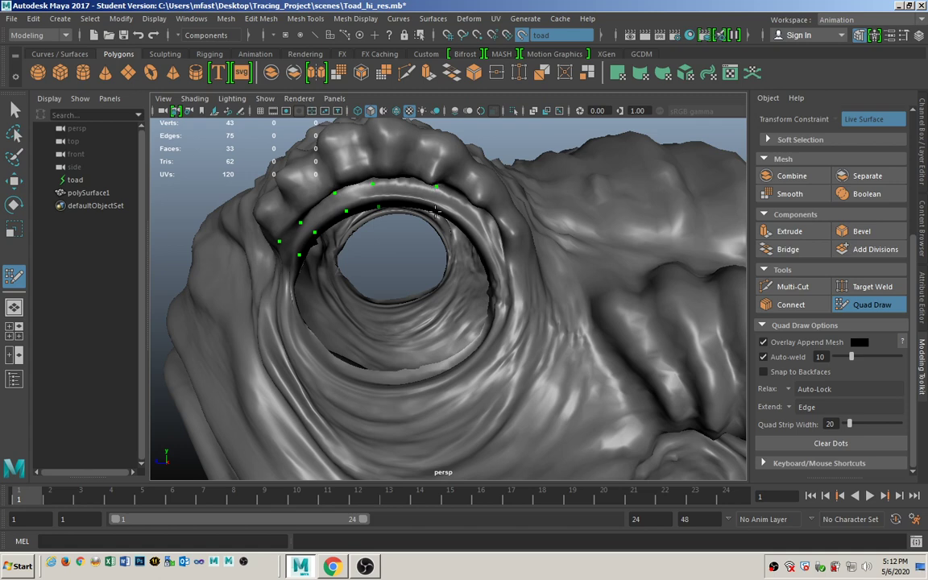
pyautogui.keyDown('alt'); pyautogui.moveTo(433, 298); pyautogui.dragTo(488, 197); pyautogui.keyUp('alt')
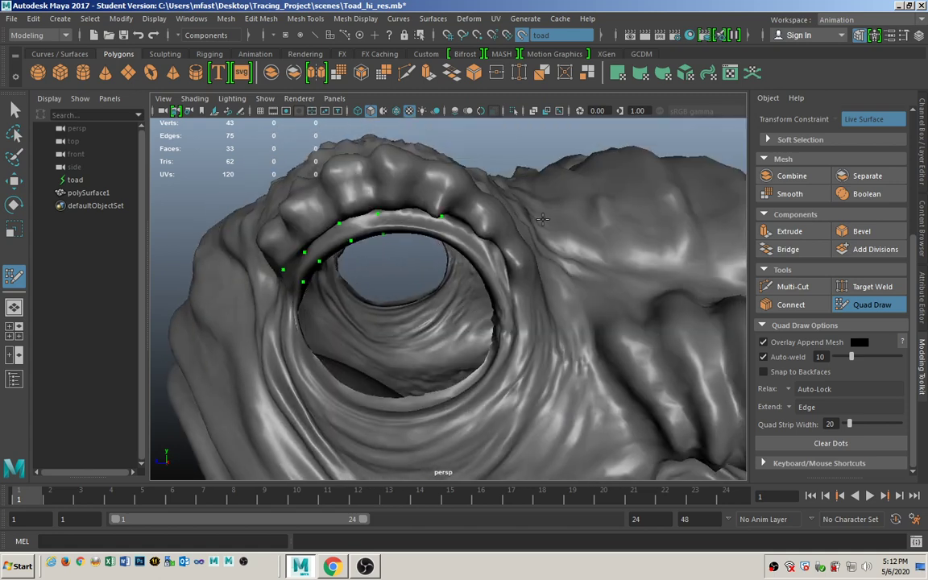
pyautogui.moveTo(446, 245)
pyautogui.keyDown('alt'); pyautogui.mouseDown()
pyautogui.moveTo(473, 224)
pyautogui.moveTo(532, 237)
pyautogui.moveTo(552, 211)
pyautogui.moveTo(528, 233)
pyautogui.mouseUp(); pyautogui.keyUp('alt')
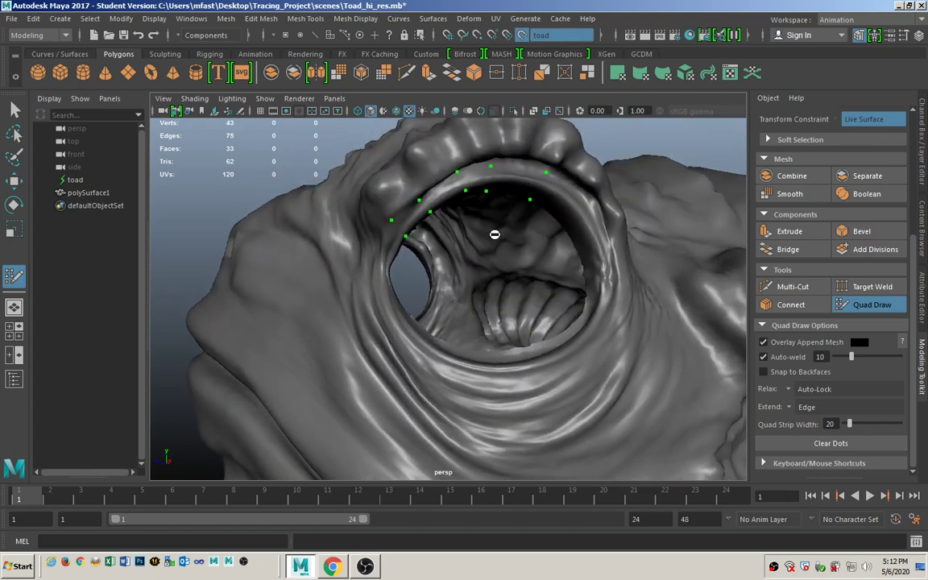
pyautogui.click(537, 188)
pyautogui.keyDown('alt'); pyautogui.moveTo(499, 222); pyautogui.dragTo(491, 230); pyautogui.keyUp('alt')
pyautogui.keyDown('alt'); pyautogui.moveTo(449, 256); pyautogui.dragTo(457, 232); pyautogui.keyUp('alt')
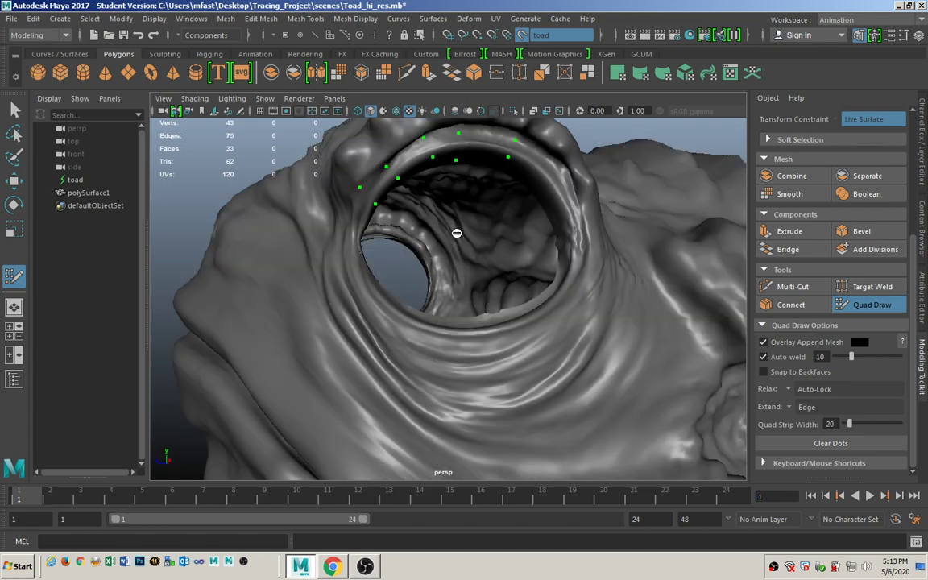
# Fill four quads between the upper rim dots and continue the strip with two quads down the rear side of the eye socket
pyautogui.keyDown('shift'); pyautogui.click(413, 153); pyautogui.keyUp('shift')
pyautogui.keyDown('shift'); pyautogui.click(439, 139); pyautogui.keyUp('shift')
pyautogui.keyDown('shift'); pyautogui.click(471, 141); pyautogui.keyUp('shift')
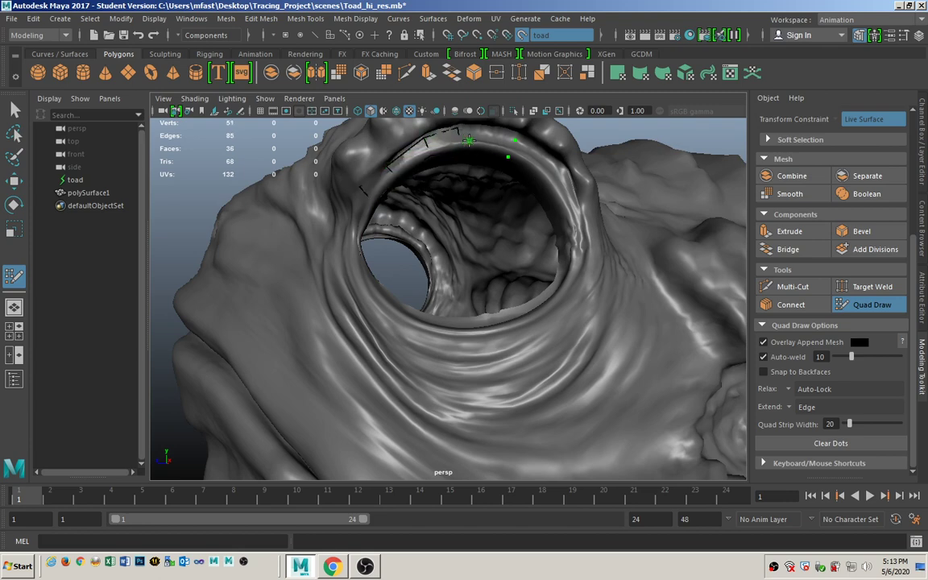
pyautogui.keyDown('shift'); pyautogui.click(480, 143); pyautogui.keyUp('shift')
pyautogui.keyDown('alt'); pyautogui.moveTo(566, 232); pyautogui.dragTo(609, 250); pyautogui.keyUp('alt')
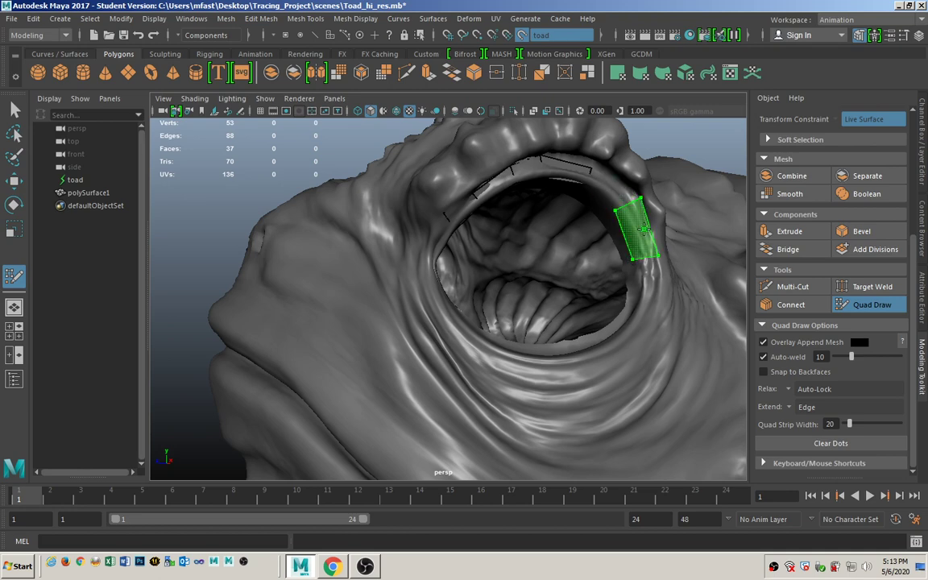
pyautogui.keyDown('shift'); pyautogui.click(649, 235); pyautogui.keyUp('shift')
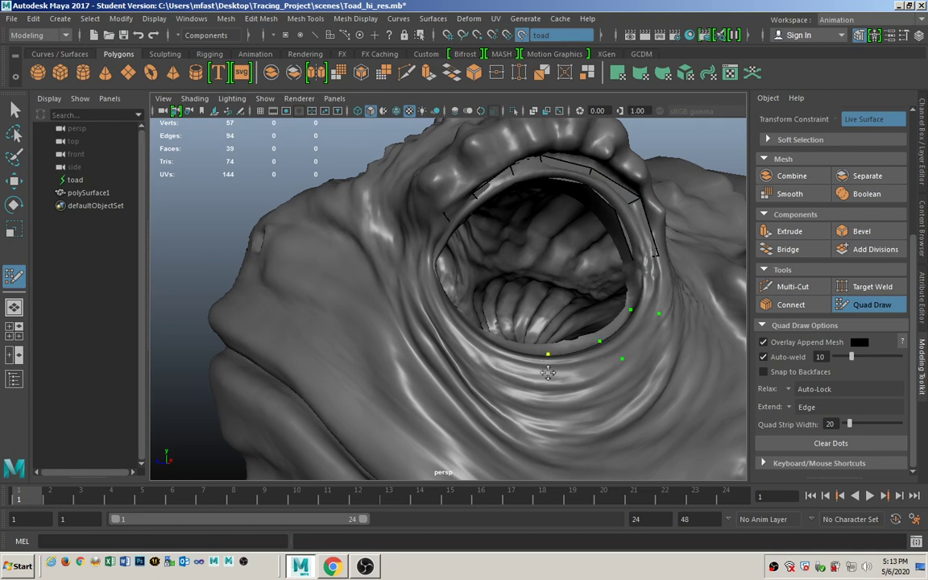
# Lay paired dots around the lower rim of the eye socket and fill the first two quads from its front end
pyautogui.keyDown('alt'); pyautogui.moveTo(441, 305); pyautogui.dragTo(366, 410); pyautogui.keyUp('alt')
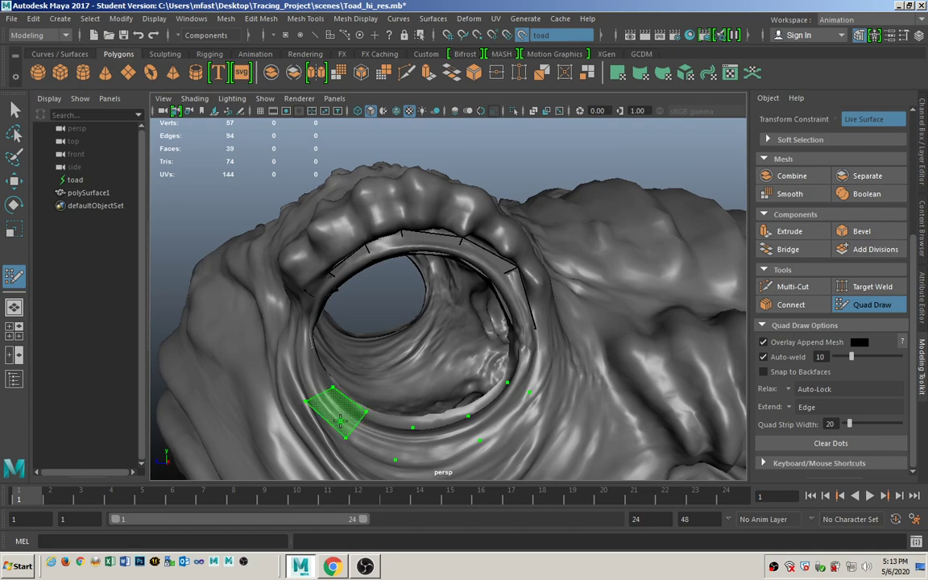
pyautogui.keyDown('shift'); pyautogui.click(341, 417); pyautogui.keyUp('shift')
pyautogui.moveTo(354, 414)
pyautogui.mouseDown()
pyautogui.moveTo(414, 410)
pyautogui.moveTo(447, 446)
pyautogui.mouseUp()
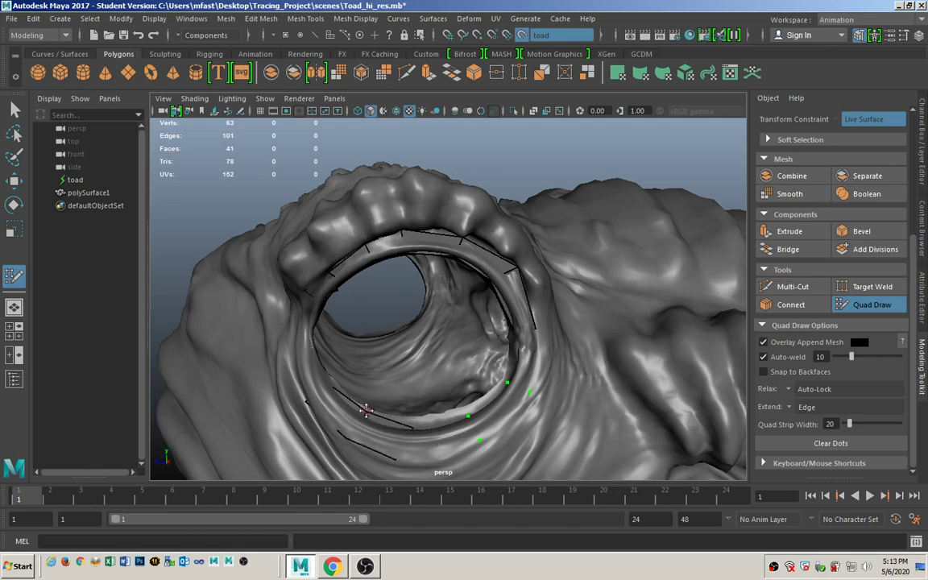
pyautogui.keyDown('ctrl'); pyautogui.keyDown('shift'); pyautogui.click(391, 429); pyautogui.keyUp('shift'); pyautogui.keyUp('ctrl')
pyautogui.keyDown('shift'); pyautogui.click(426, 443); pyautogui.keyUp('shift')
# Fill three more quads along the lower rim, joining the strip to the quads on the rear side of the eye socket
pyautogui.keyDown('alt'); pyautogui.moveTo(419, 362); pyautogui.dragTo(464, 402); pyautogui.keyUp('alt')
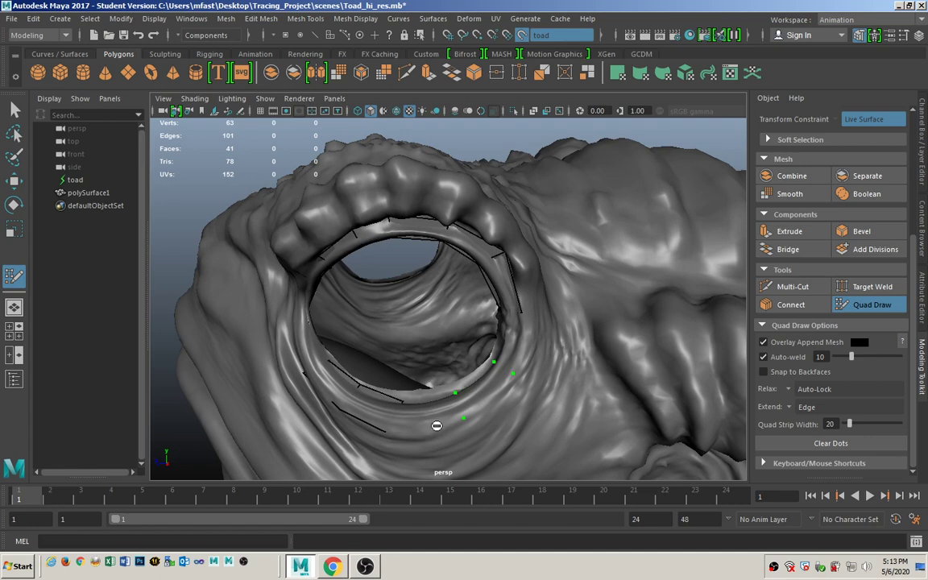
pyautogui.keyDown('shift'); pyautogui.click(437, 424); pyautogui.keyUp('shift')
pyautogui.keyDown('alt'); pyautogui.moveTo(482, 390); pyautogui.dragTo(503, 360); pyautogui.keyUp('alt')
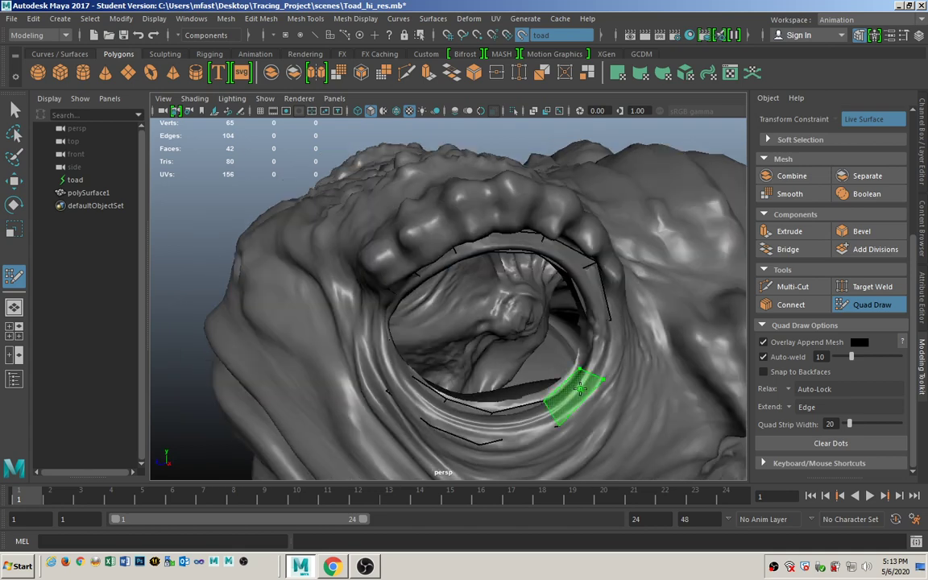
pyautogui.keyDown('shift'); pyautogui.click(582, 377); pyautogui.keyUp('shift')
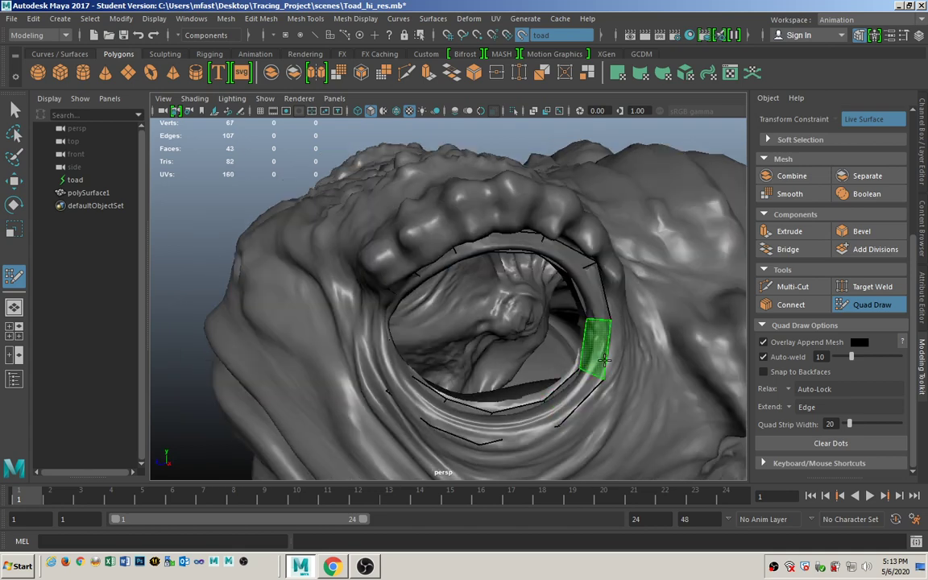
pyautogui.keyDown('shift'); pyautogui.click(600, 350); pyautogui.keyUp('shift')
# Isolate polySurface1 to examine the quad ring around the eye, and bring the toad back into view
pyautogui.keyDown('alt'); pyautogui.moveTo(290, 331); pyautogui.dragTo(305, 364); pyautogui.keyUp('alt')
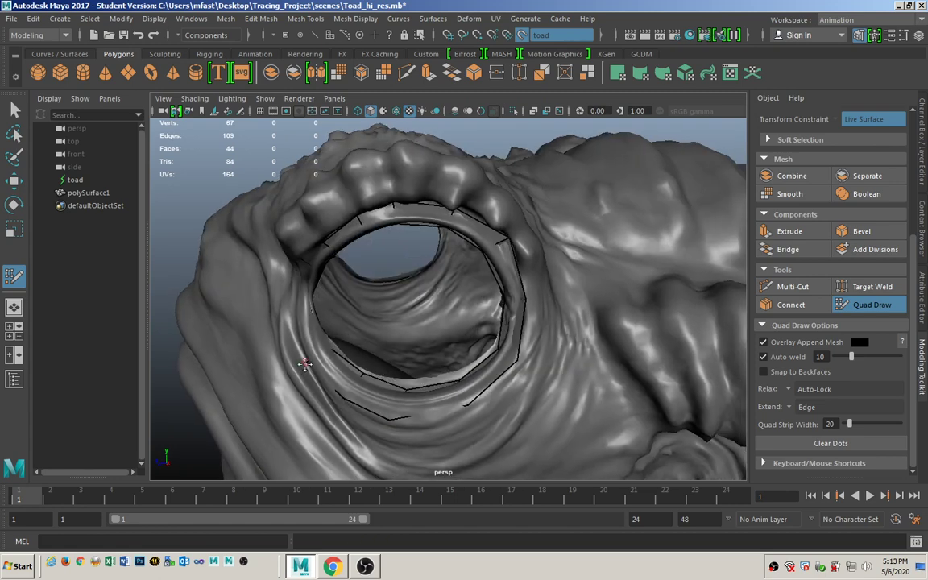
pyautogui.click(96, 193)
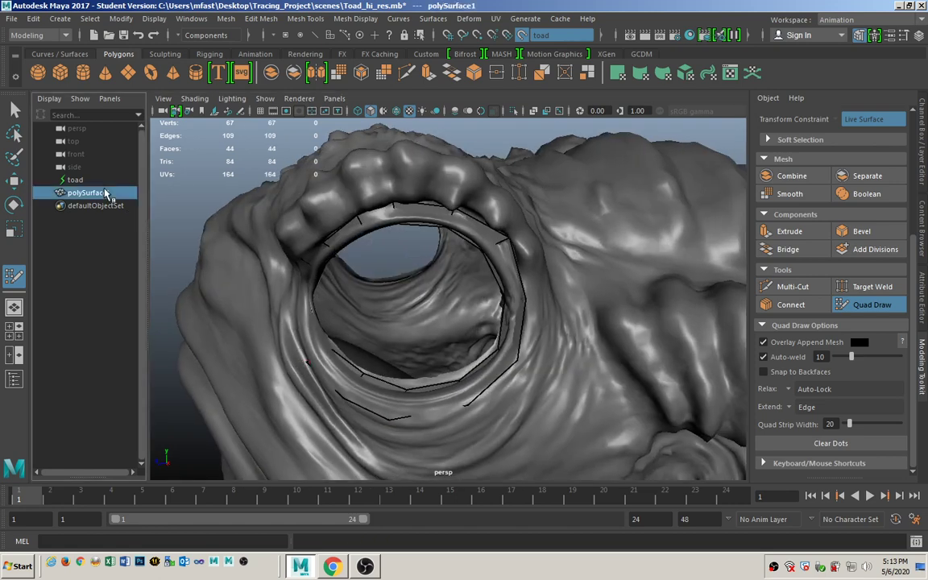
pyautogui.click(518, 113)
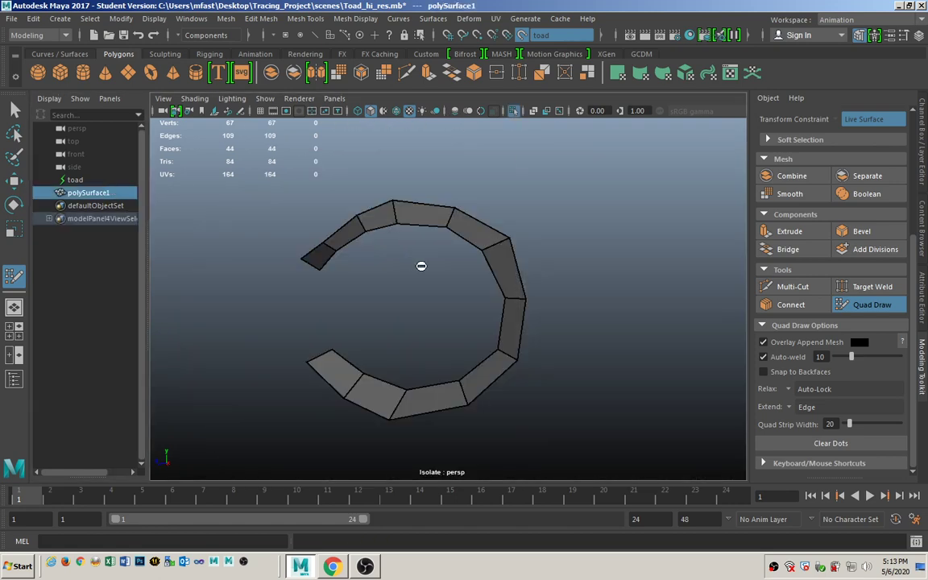
pyautogui.click(513, 110)
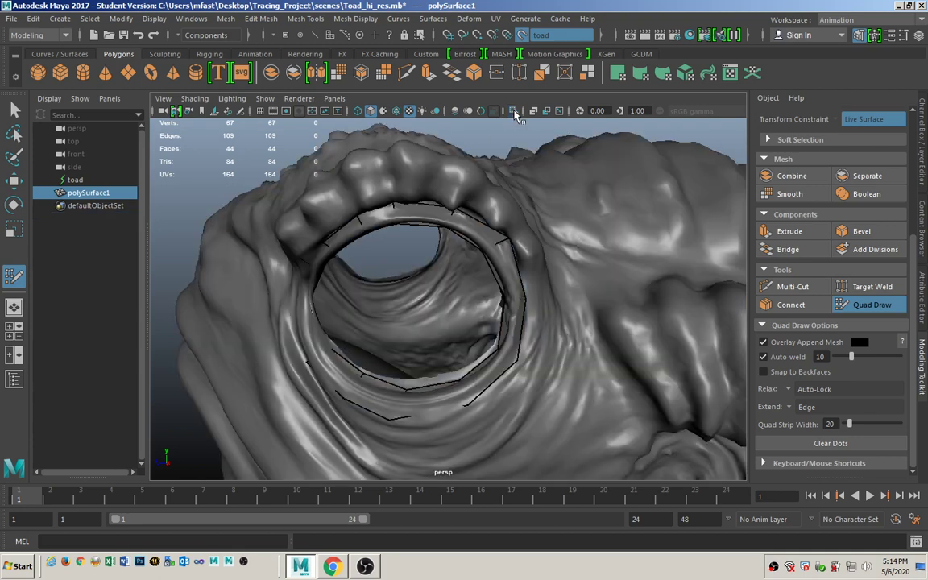
# Close the remaining gap at the front of the eye ring with two quads
pyautogui.keyDown('shift'); pyautogui.click(300, 286); pyautogui.keyUp('shift')
pyautogui.keyDown('shift'); pyautogui.click(303, 335); pyautogui.keyUp('shift')
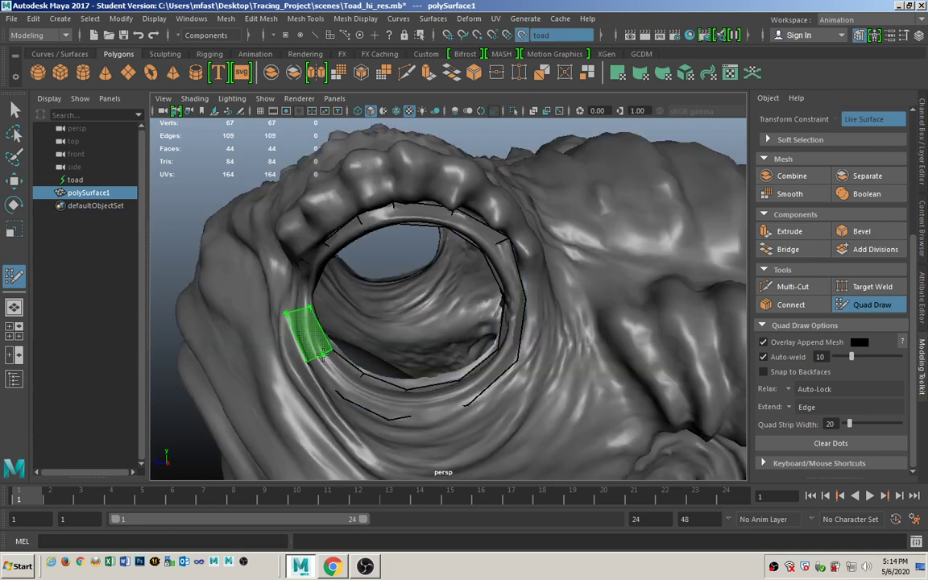
pyautogui.keyDown('shift'); pyautogui.click(321, 354); pyautogui.keyUp('shift')
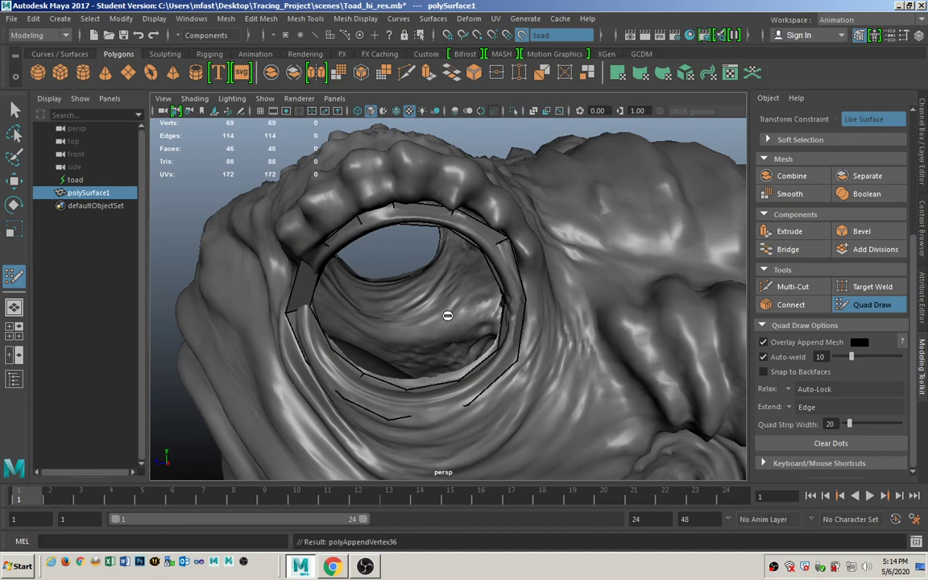
# Delete one quad at the lower front of the eye ring and another on its rear side
pyautogui.moveTo(438, 244)
pyautogui.keyDown('alt'); pyautogui.mouseDown()
pyautogui.moveTo(416, 215)
pyautogui.moveTo(410, 231)
pyautogui.mouseUp(); pyautogui.keyUp('alt')
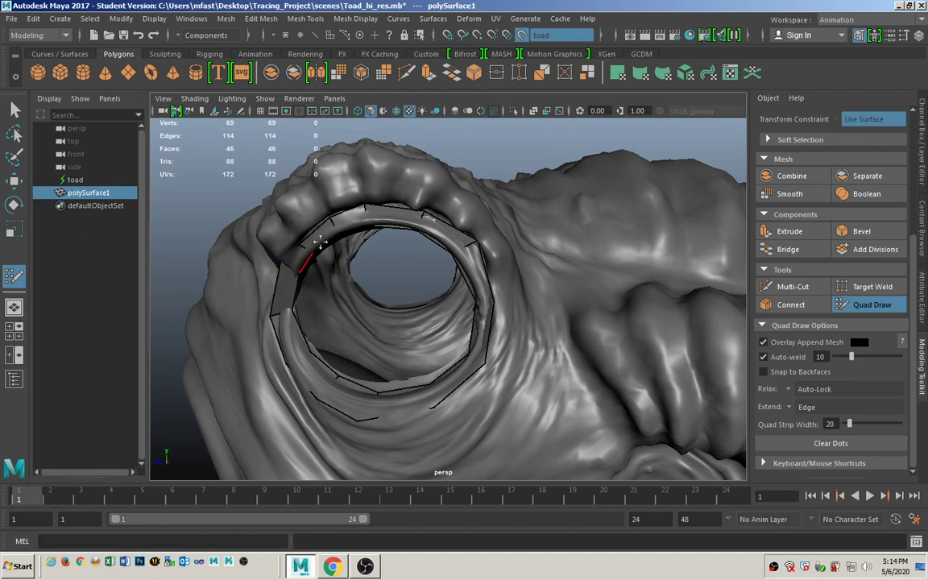
pyautogui.keyDown('alt'); pyautogui.moveTo(319, 241); pyautogui.dragTo(329, 240); pyautogui.keyUp('alt')
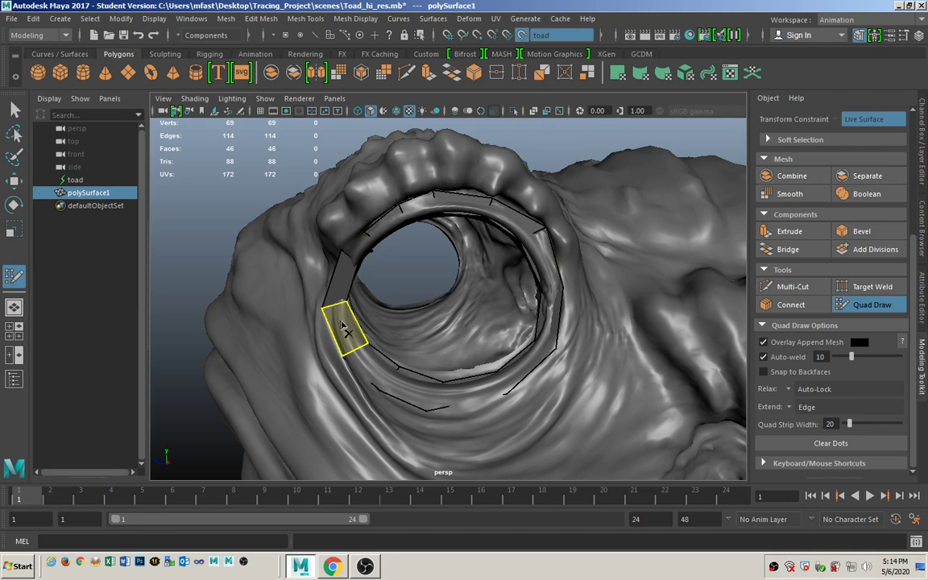
pyautogui.keyDown('ctrl'); pyautogui.keyDown('shift'); pyautogui.click(342, 326); pyautogui.keyUp('shift'); pyautogui.keyUp('ctrl')
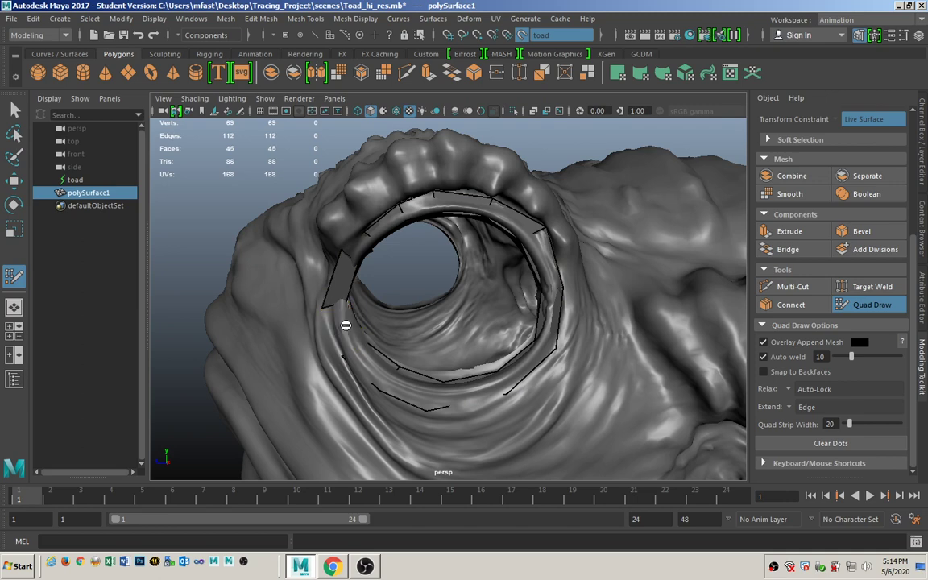
pyautogui.keyDown('ctrl'); pyautogui.keyDown('shift'); pyautogui.click(546, 270); pyautogui.keyUp('shift'); pyautogui.keyUp('ctrl')
# Try extending the eye ring's outer border, first a single edge and then the whole upper run, undoing each attempt
pyautogui.moveTo(329, 277); pyautogui.dragTo(307, 269)
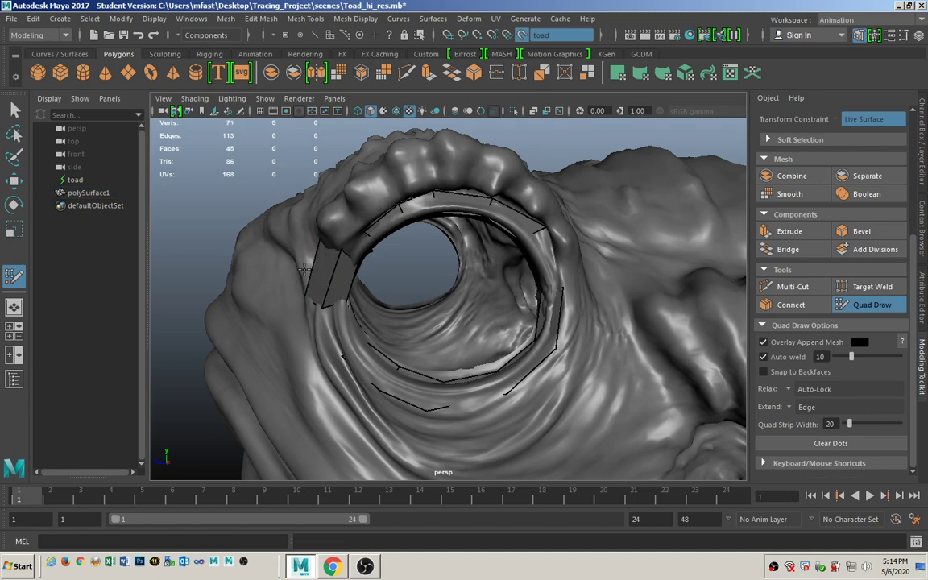
pyautogui.hotkey('ctrl', 'z')
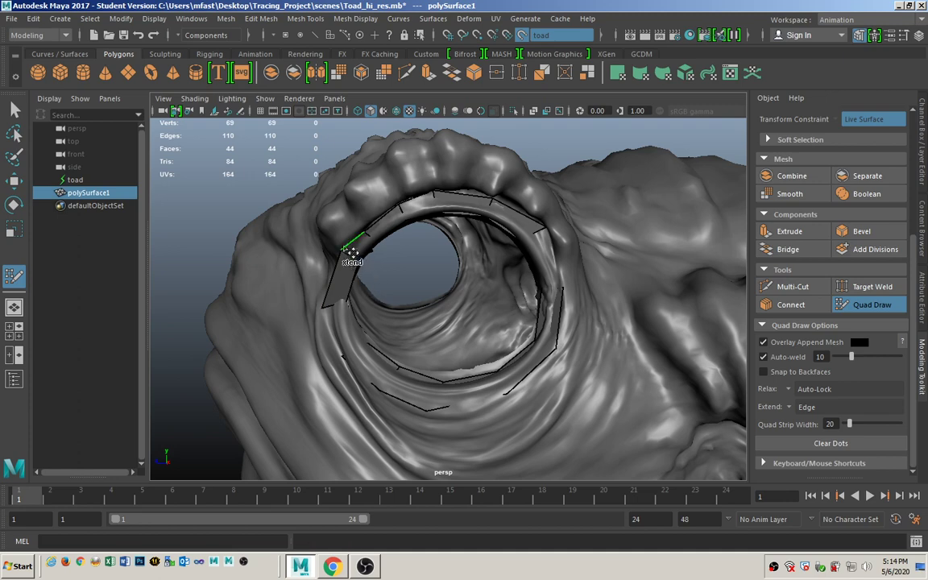
pyautogui.moveTo(360, 245); pyautogui.dragTo(332, 199)
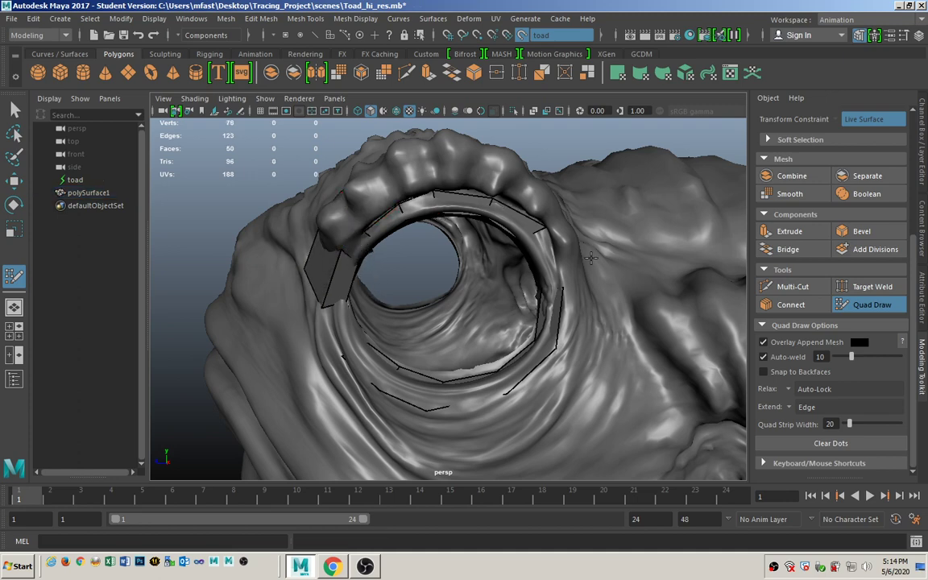
pyautogui.keyDown('alt'); pyautogui.moveTo(561, 268); pyautogui.dragTo(411, 318); pyautogui.keyUp('alt')
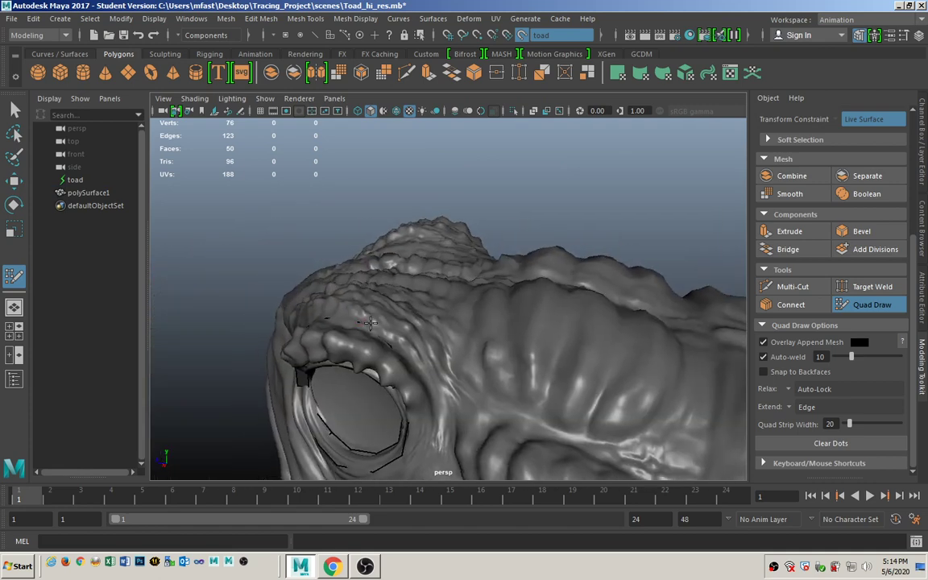
pyautogui.moveTo(353, 339)
pyautogui.keyDown('alt'); pyautogui.mouseDown()
pyautogui.moveTo(467, 391)
pyautogui.moveTo(503, 377)
pyautogui.moveTo(488, 327)
pyautogui.mouseUp(); pyautogui.keyUp('alt')
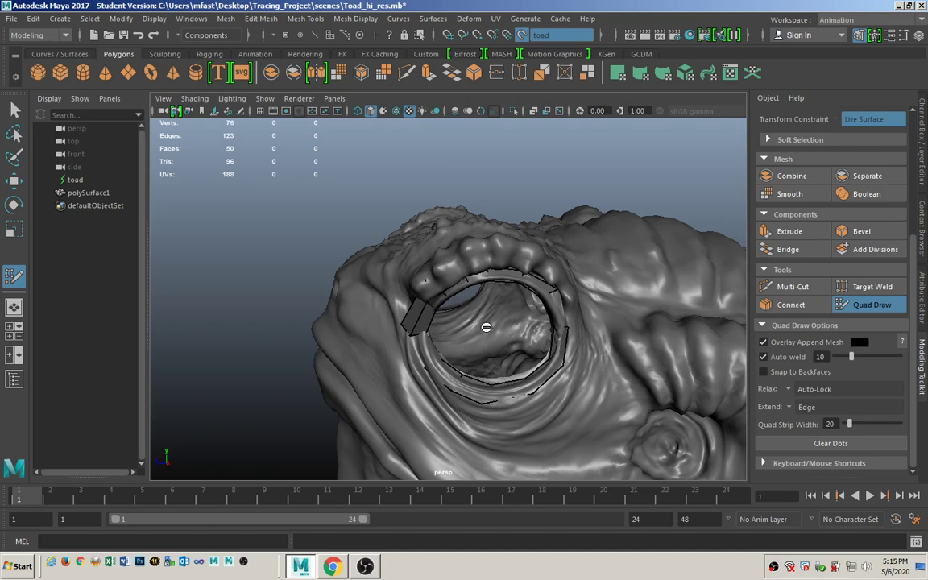
pyautogui.hotkey('ctrl', 'z')
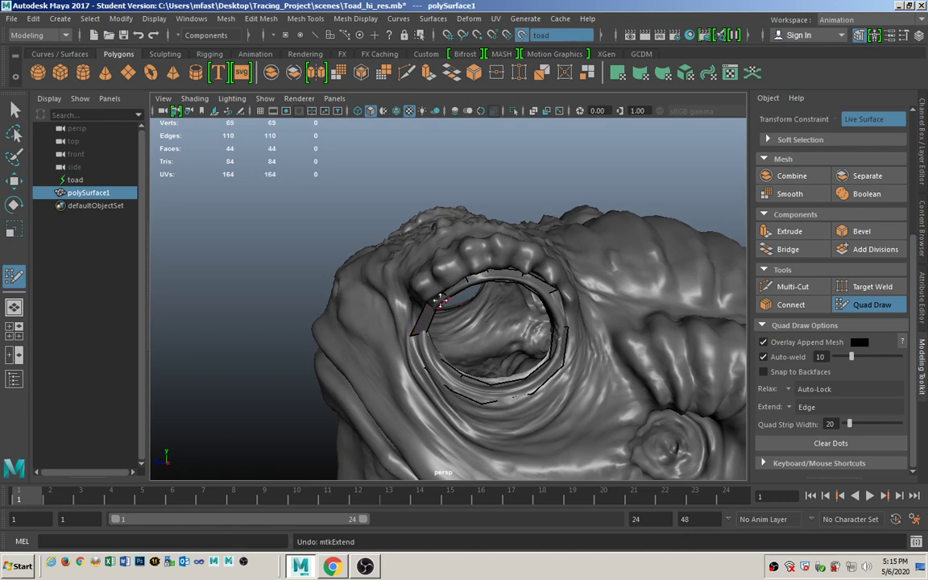
# Raise the eye ring's upper outer corners and fill a quad at the front of the brow using dots placed along the bumps
pyautogui.scroll(5, 441, 291)
pyautogui.moveTo(441, 292)
pyautogui.keyDown('alt'); pyautogui.mouseDown()
pyautogui.moveTo(571, 310)
pyautogui.moveTo(515, 323)
pyautogui.moveTo(518, 304)
pyautogui.moveTo(553, 293)
pyautogui.moveTo(553, 311)
pyautogui.moveTo(512, 278)
pyautogui.moveTo(494, 243)
pyautogui.moveTo(524, 331)
pyautogui.moveTo(455, 284)
pyautogui.mouseUp(); pyautogui.keyUp('alt')
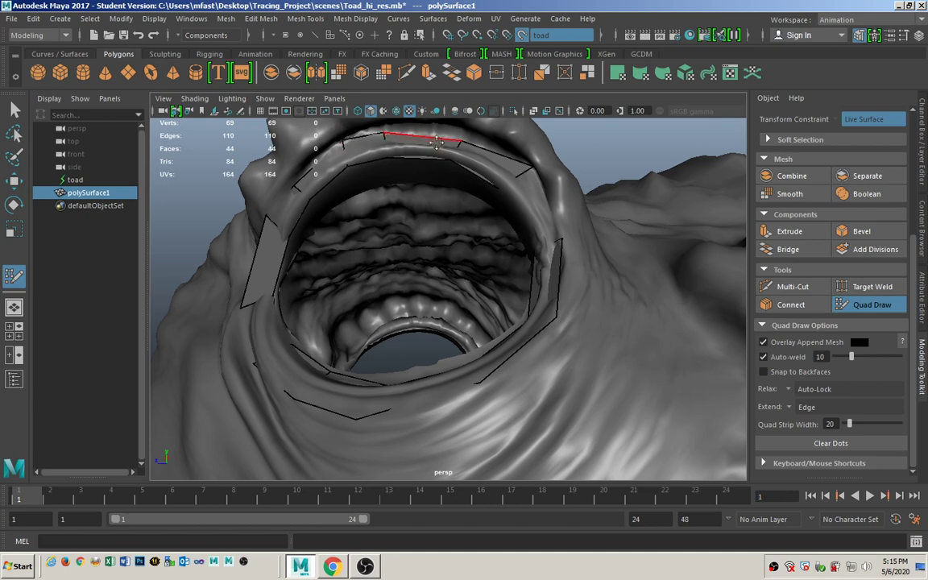
pyautogui.moveTo(396, 145)
pyautogui.keyDown('alt'); pyautogui.mouseDown()
pyautogui.moveTo(447, 177)
pyautogui.moveTo(427, 169)
pyautogui.mouseUp(); pyautogui.keyUp('alt')
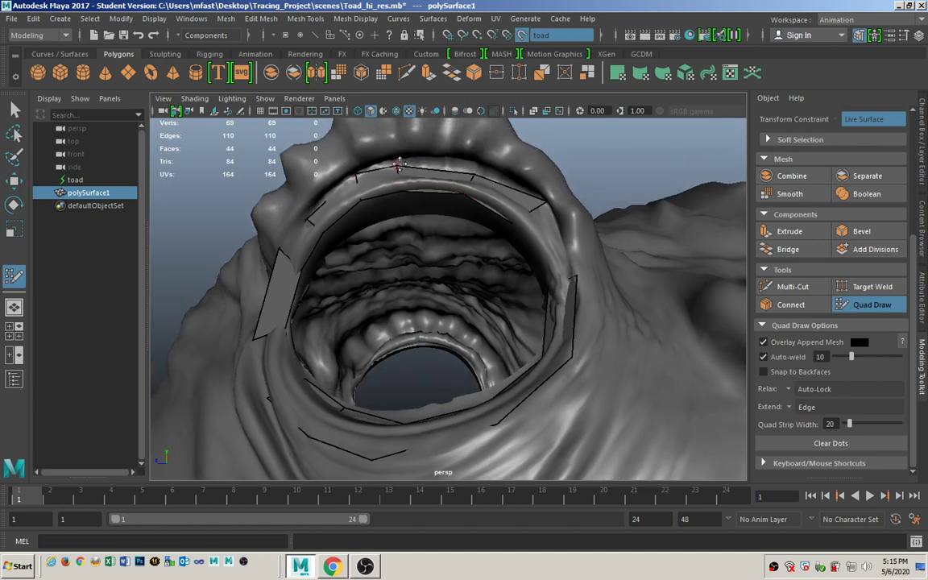
pyautogui.keyDown('shift'); pyautogui.click(476, 174); pyautogui.keyUp('shift')
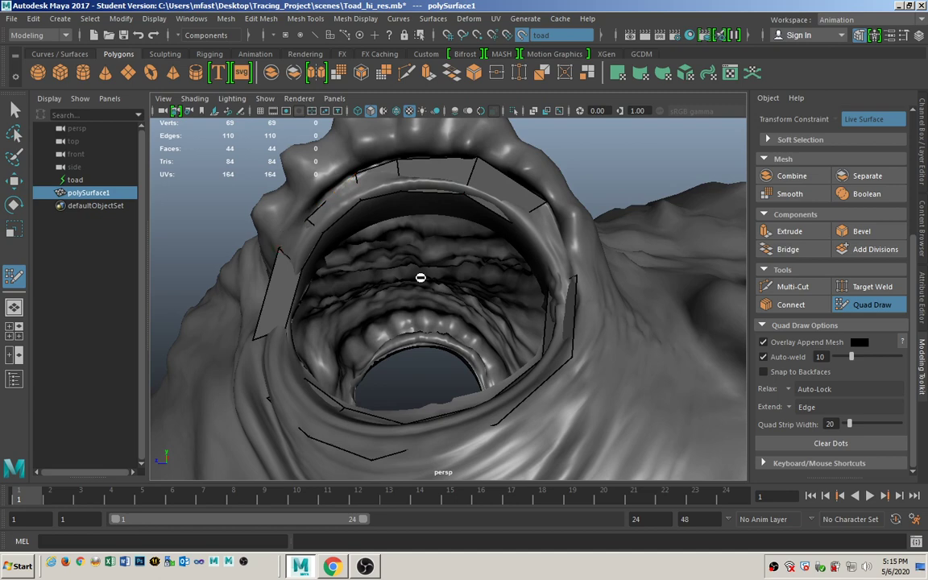
pyautogui.keyDown('alt'); pyautogui.moveTo(420, 275); pyautogui.dragTo(394, 278); pyautogui.keyUp('alt')
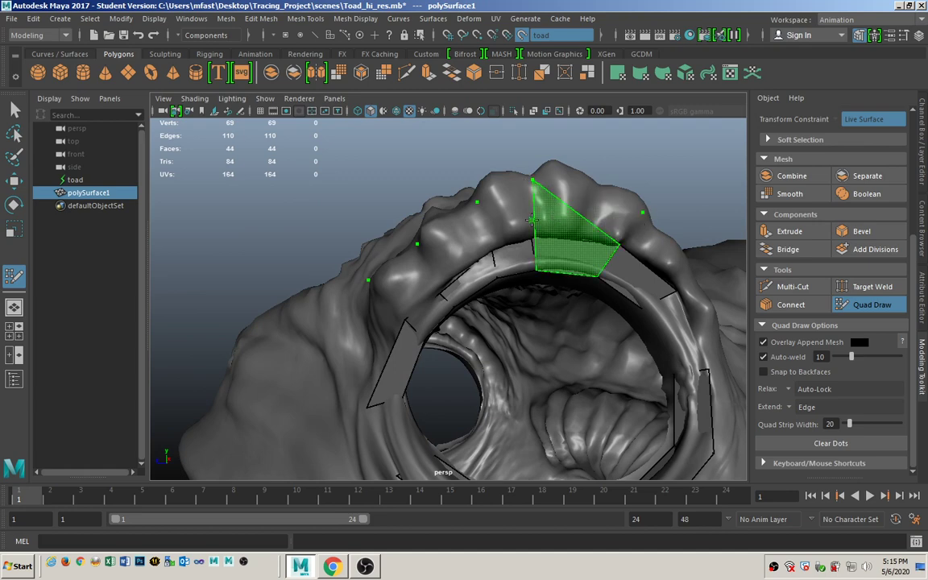
pyautogui.keyDown('shift'); pyautogui.click(460, 244); pyautogui.keyUp('shift')
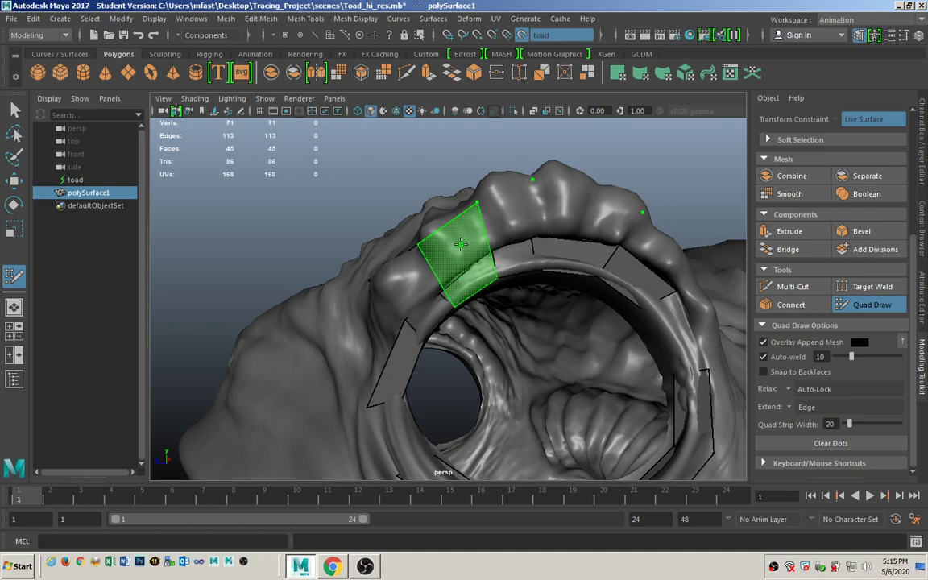
# Move the outer-border vertices along the upper front of the eye ring up toward the brow bumps
pyautogui.scroll(5, 448, 298)
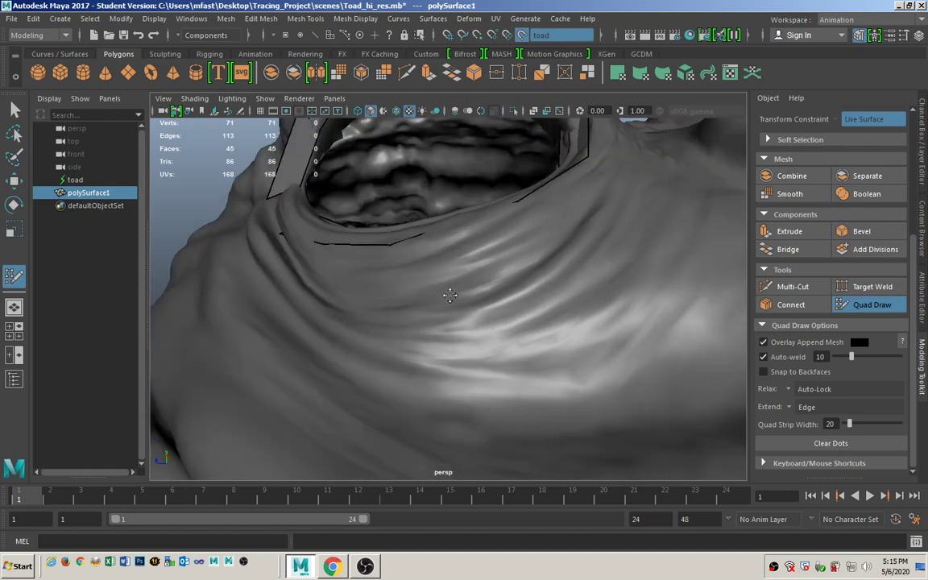
pyautogui.keyDown('alt'); pyautogui.moveTo(450, 294); pyautogui.dragTo(475, 345); pyautogui.keyUp('alt')
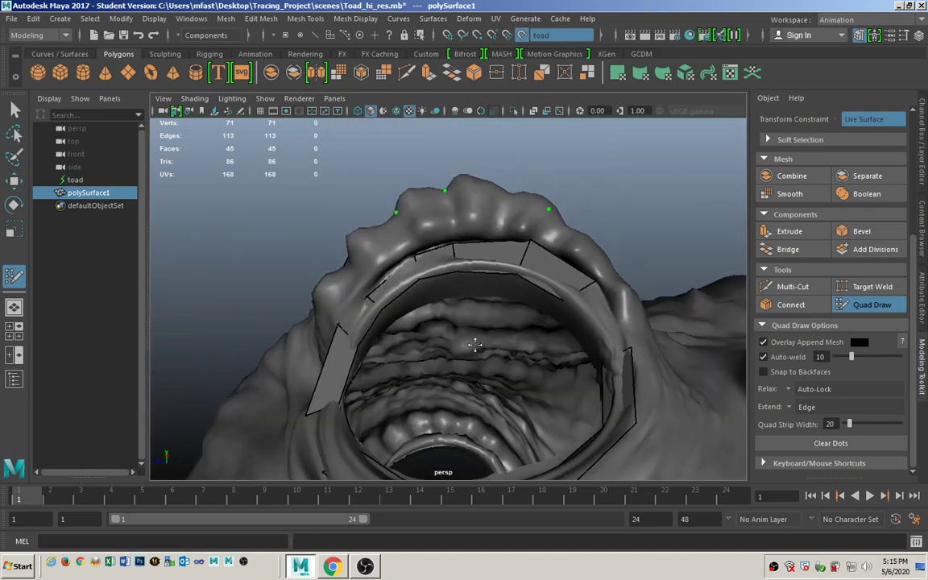
pyautogui.keyDown('alt'); pyautogui.moveTo(475, 344); pyautogui.dragTo(494, 372, button='middle'); pyautogui.keyUp('alt')
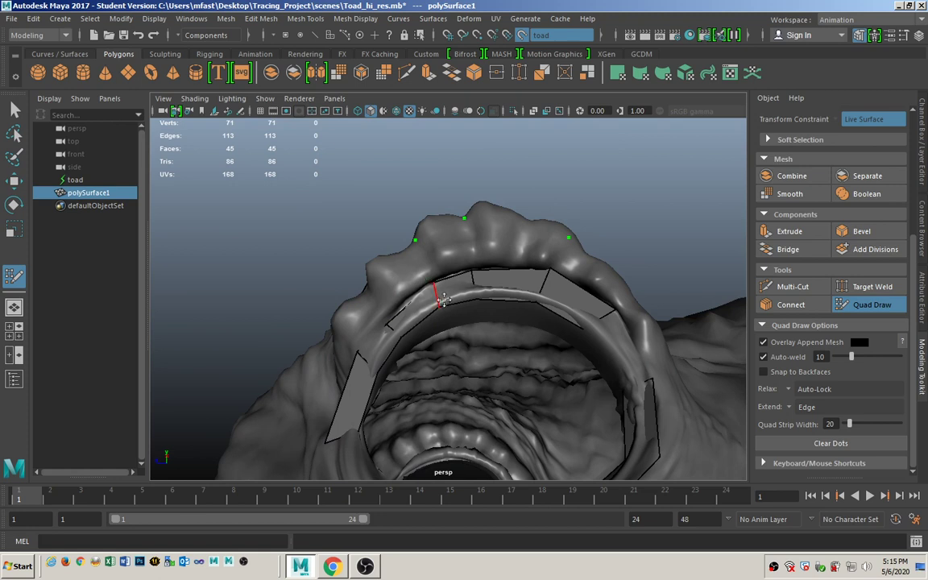
pyautogui.keyDown('alt'); pyautogui.moveTo(430, 285); pyautogui.dragTo(434, 308); pyautogui.keyUp('alt')
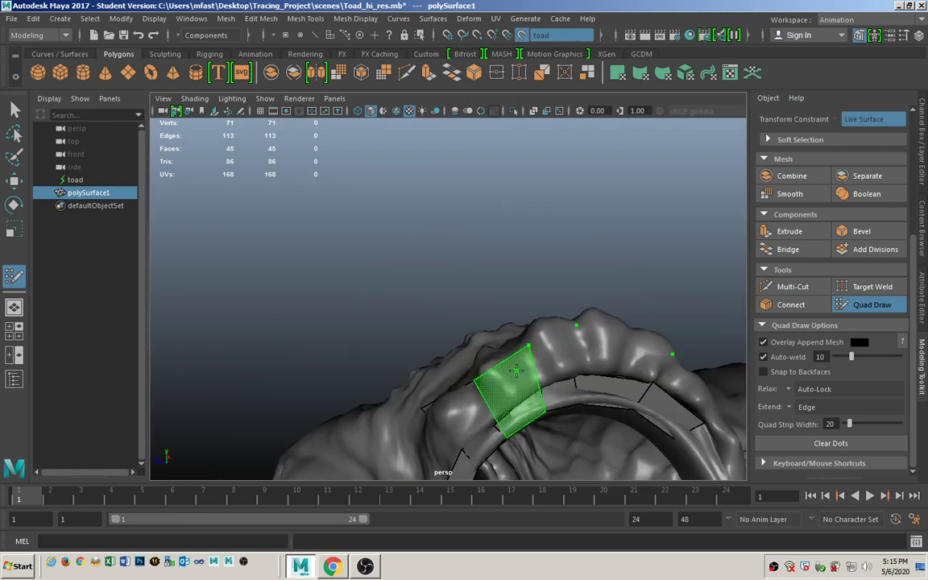
pyautogui.keyDown('alt'); pyautogui.moveTo(553, 348); pyautogui.dragTo(579, 404); pyautogui.keyUp('alt')
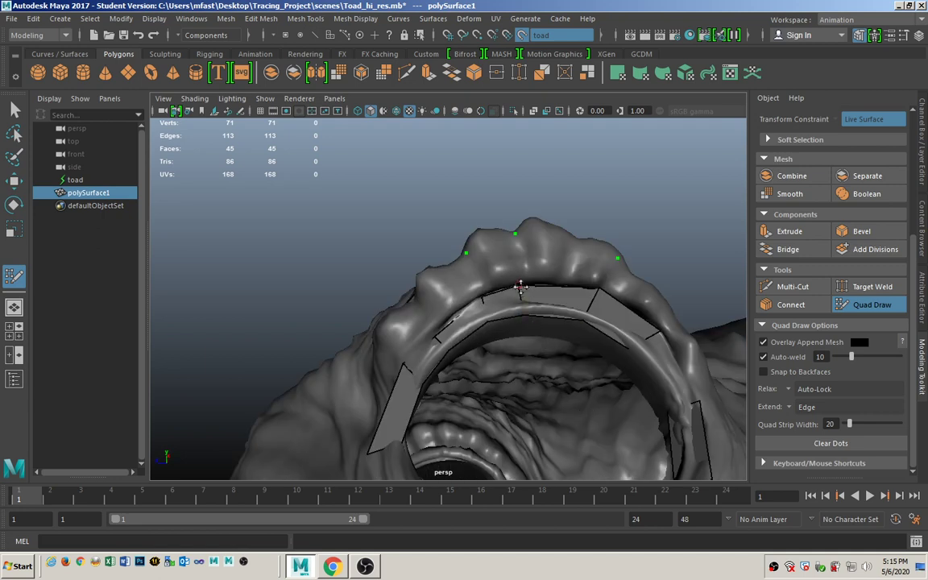
pyautogui.moveTo(517, 286)
pyautogui.keyDown('shift'); pyautogui.mouseDown()
pyautogui.moveTo(483, 267)
pyautogui.moveTo(476, 274)
pyautogui.mouseUp(); pyautogui.keyUp('shift')
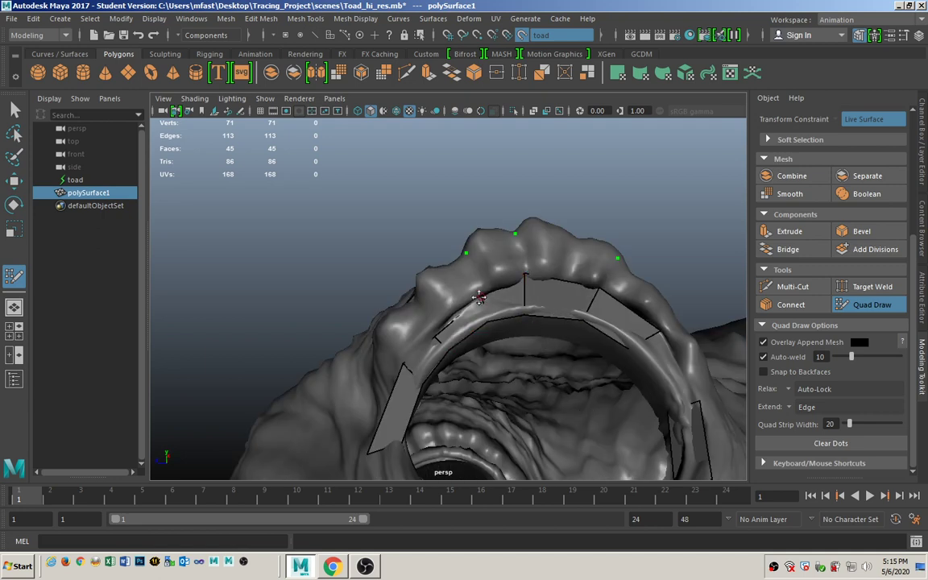
pyautogui.moveTo(473, 321)
pyautogui.keyDown('shift'); pyautogui.mouseDown()
pyautogui.moveTo(481, 279)
pyautogui.moveTo(432, 320)
pyautogui.mouseUp(); pyautogui.keyUp('shift')
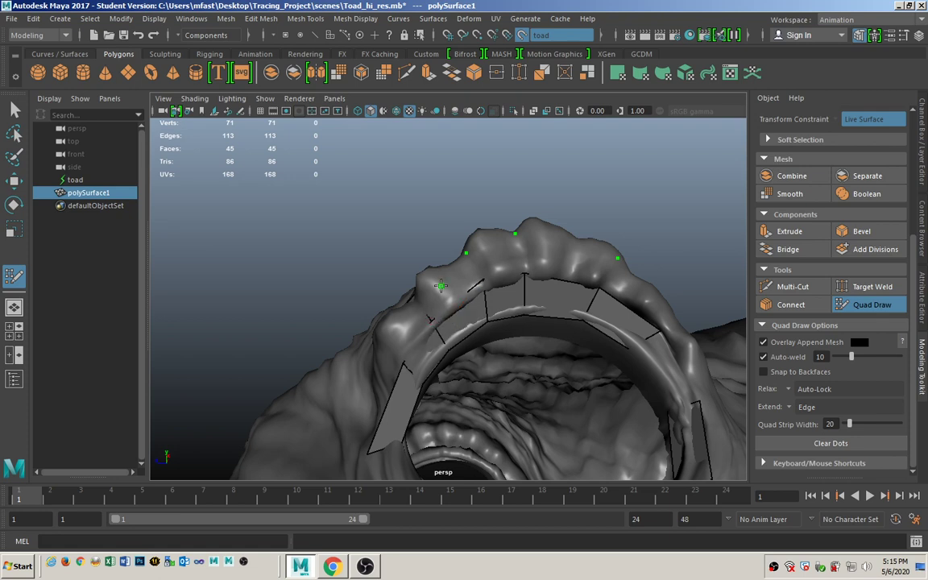
# Fill three more brow quads between the eye ring's outer border and the dots along the top of the bumps
pyautogui.keyDown('shift'); pyautogui.click(504, 260); pyautogui.keyUp('shift')
pyautogui.keyDown('shift'); pyautogui.click(606, 277); pyautogui.keyUp('shift')
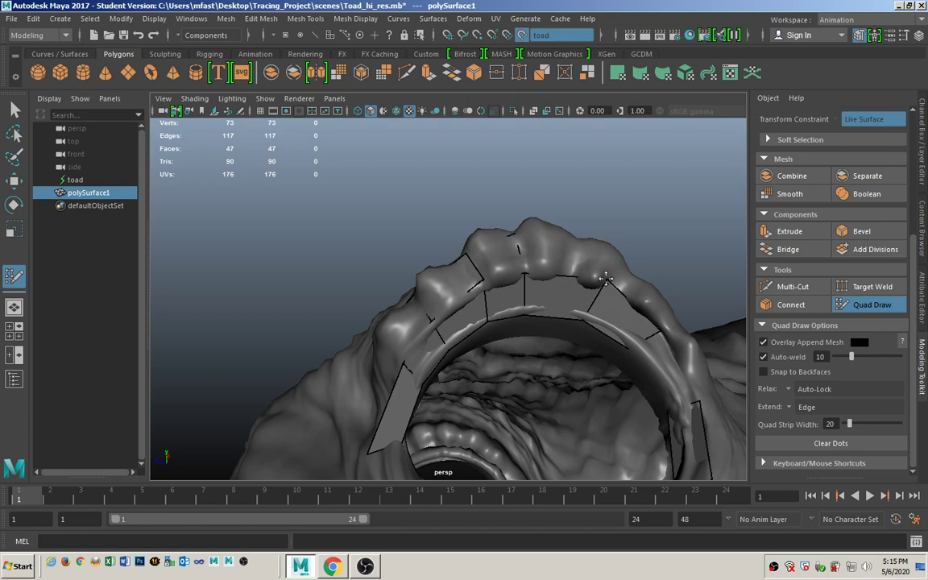
pyautogui.keyDown('shift'); pyautogui.click(570, 256); pyautogui.keyUp('shift')
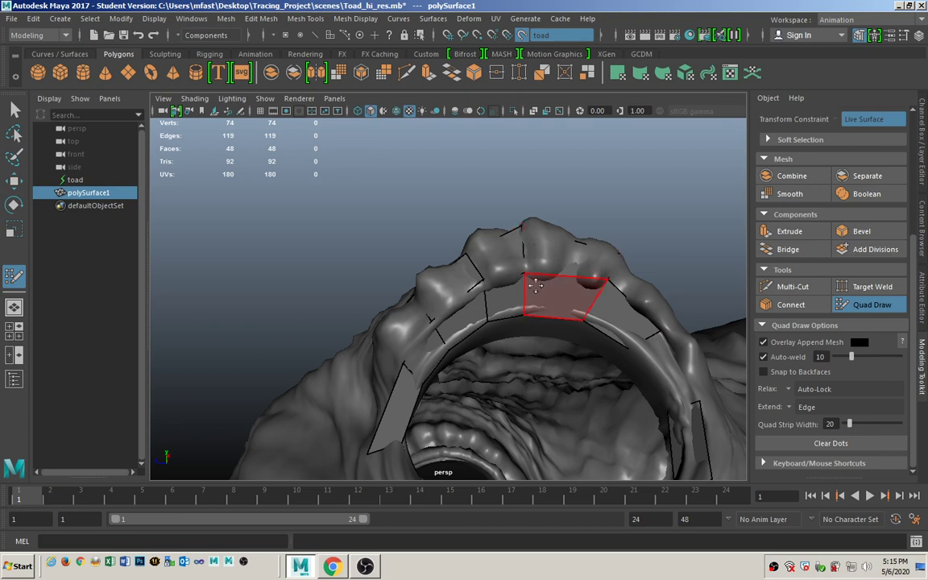
# Lower the eye ring's upper outer vertices to the crease beneath the brow bumps, briefly isolating the mesh to check it
pyautogui.moveTo(525, 277)
pyautogui.mouseDown()
pyautogui.moveTo(483, 254)
pyautogui.moveTo(590, 269)
pyautogui.moveTo(606, 278)
pyautogui.moveTo(599, 291)
pyautogui.mouseUp()
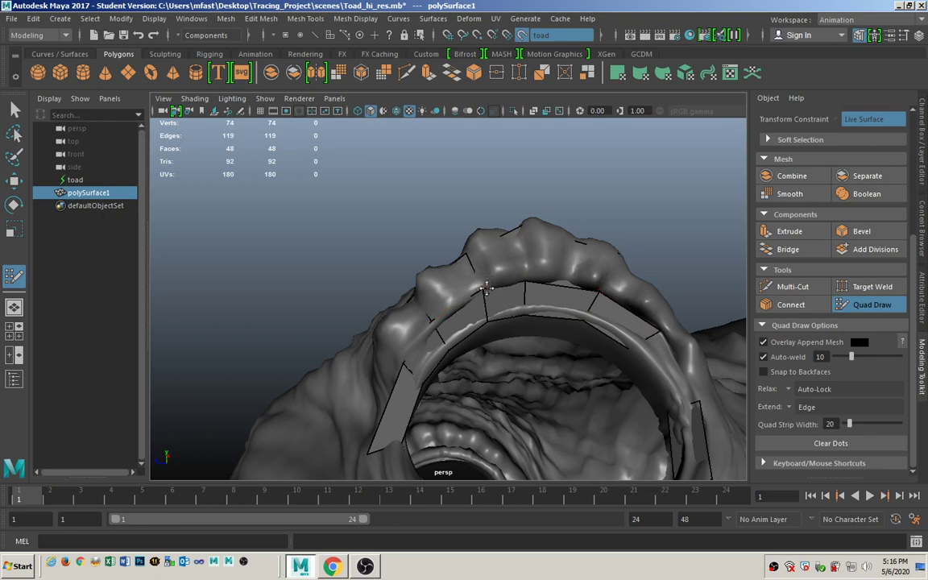
pyautogui.moveTo(485, 280); pyautogui.dragTo(486, 294)
pyautogui.moveTo(441, 330)
pyautogui.keyDown('alt'); pyautogui.mouseDown()
pyautogui.moveTo(573, 322)
pyautogui.moveTo(420, 331)
pyautogui.moveTo(407, 322)
pyautogui.moveTo(533, 304)
pyautogui.moveTo(441, 320)
pyautogui.mouseUp(); pyautogui.keyUp('alt')
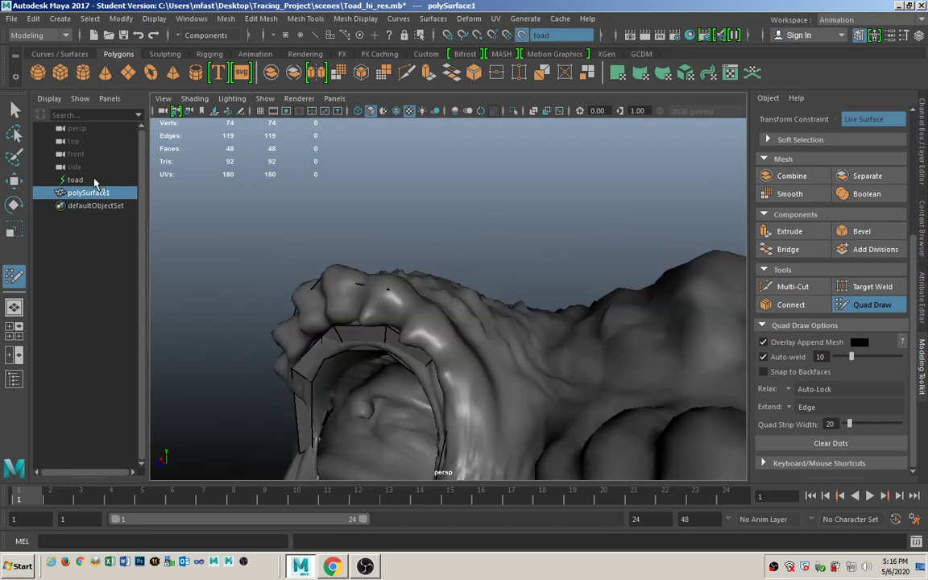
pyautogui.click(514, 111)
pyautogui.click(514, 111)
pyautogui.click(461, 333)
pyautogui.keyDown('alt'); pyautogui.moveTo(440, 377); pyautogui.dragTo(445, 343); pyautogui.keyUp('alt')
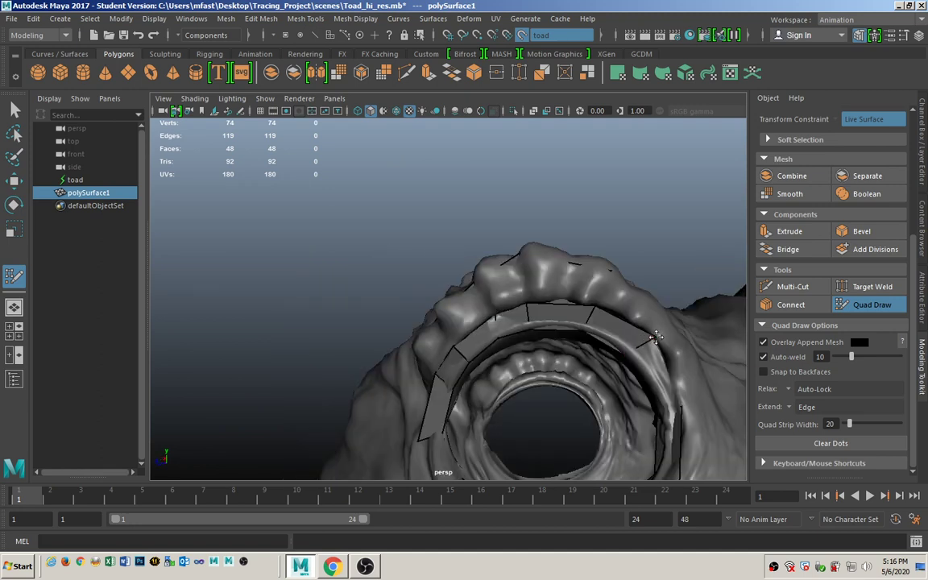
# Extend the brow strip toward the rear of the eye with one quad, adjusting the adjoining ring corner
pyautogui.moveTo(596, 331)
pyautogui.keyDown('alt'); pyautogui.mouseDown()
pyautogui.moveTo(621, 384)
pyautogui.moveTo(540, 354)
pyautogui.moveTo(615, 344)
pyautogui.moveTo(471, 362)
pyautogui.mouseUp(); pyautogui.keyUp('alt')
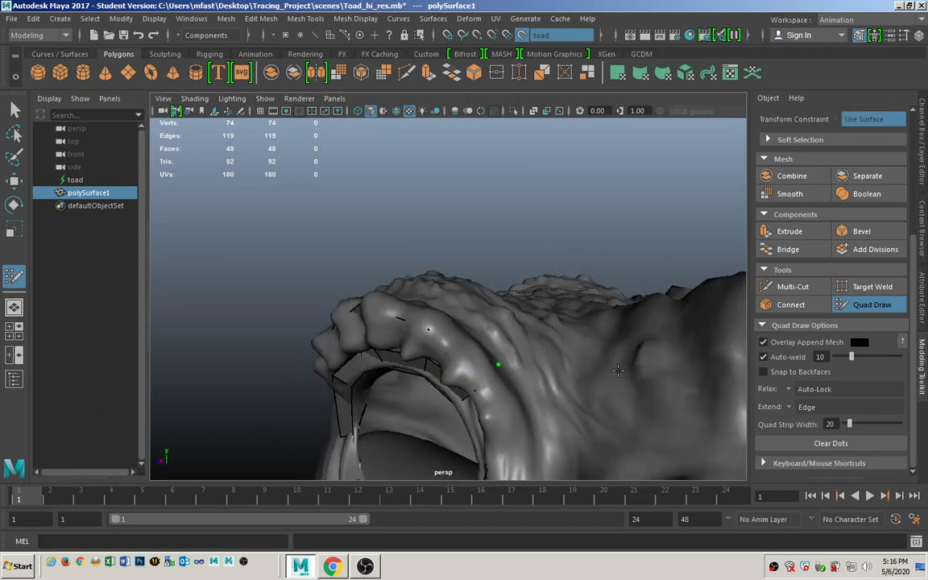
pyautogui.moveTo(616, 372)
pyautogui.keyDown('alt'); pyautogui.mouseDown()
pyautogui.moveTo(600, 408)
pyautogui.moveTo(529, 391)
pyautogui.mouseUp(); pyautogui.keyUp('alt')
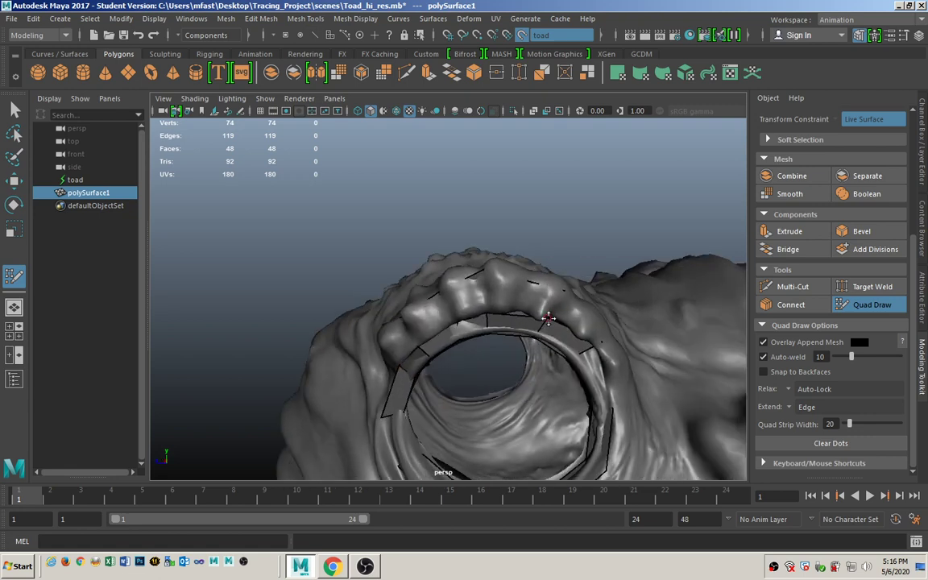
pyautogui.keyDown('shift'); pyautogui.click(567, 338); pyautogui.keyUp('shift')
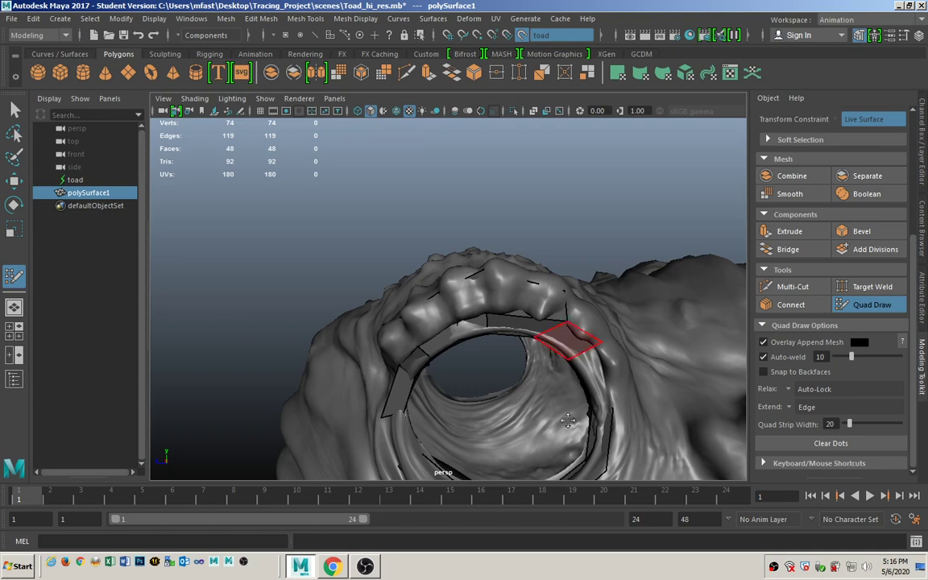
pyautogui.keyDown('alt'); pyautogui.moveTo(568, 421); pyautogui.dragTo(446, 376); pyautogui.keyUp('alt')
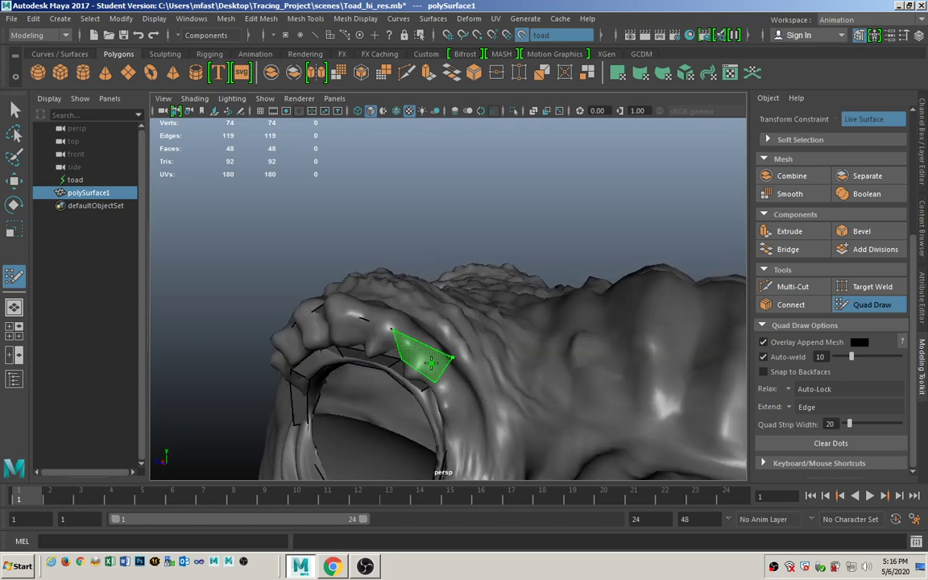
pyautogui.keyDown('ctrl'); pyautogui.keyDown('shift'); pyautogui.click(431, 363); pyautogui.keyUp('shift'); pyautogui.keyUp('ctrl')
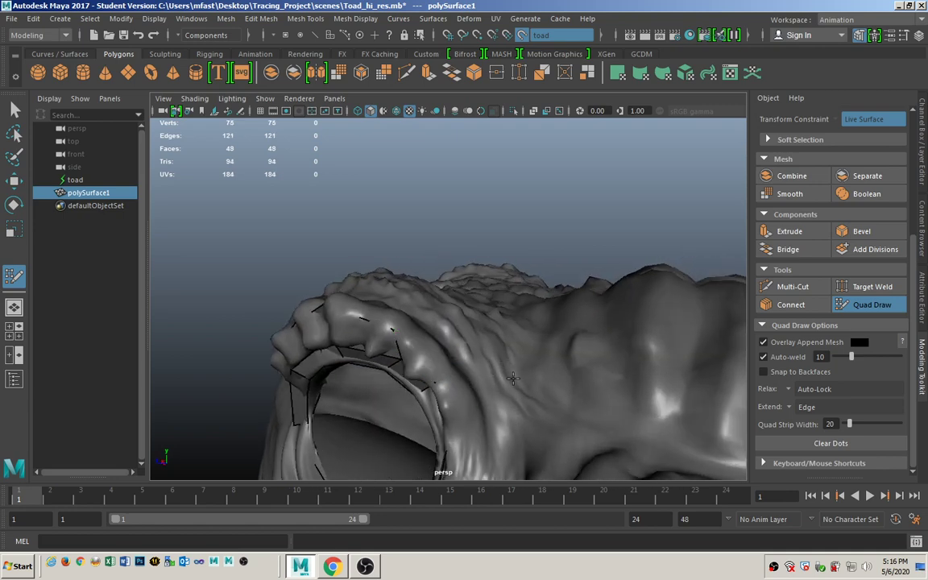
# Nudge the eye ring's outer vertex at the rear end of the brow back toward the crease
pyautogui.keyDown('alt'); pyautogui.moveTo(457, 402); pyautogui.dragTo(499, 322); pyautogui.keyUp('alt')
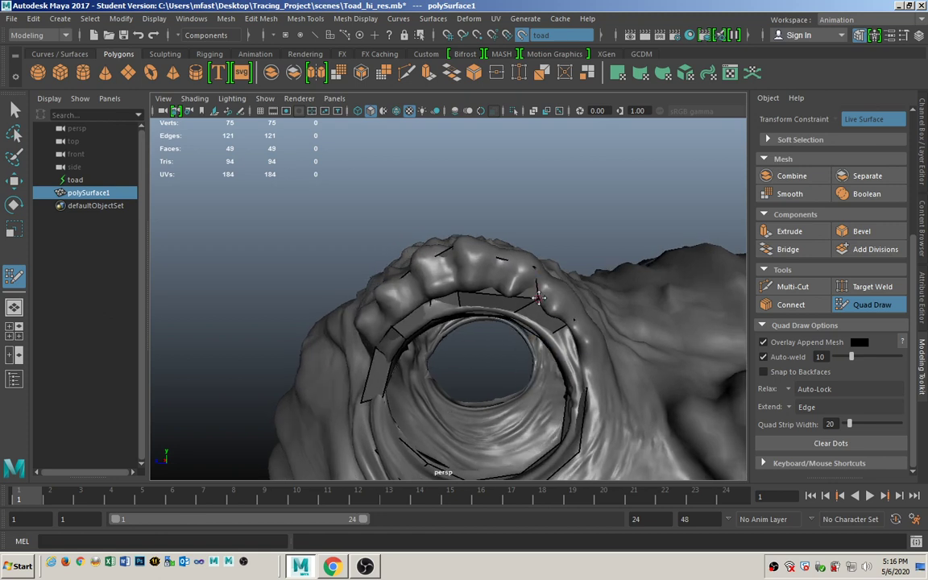
pyautogui.keyDown('shift'); pyautogui.click(532, 300); pyautogui.keyUp('shift')
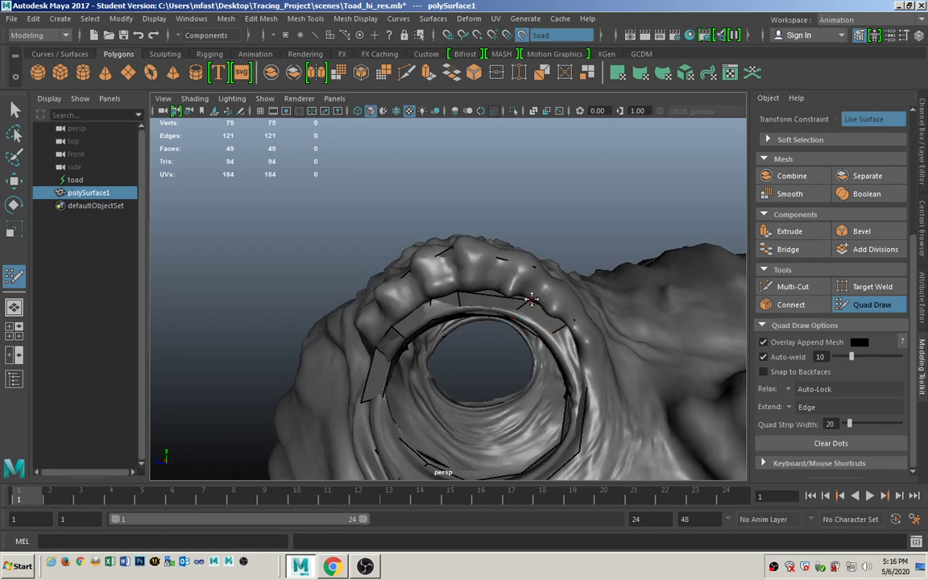
pyautogui.click(527, 298)
# Isolate polySurface1, close the rear and lower front gaps in the eye ring with one quad each, and bring back the toad
pyautogui.keyDown('alt'); pyautogui.moveTo(582, 348); pyautogui.dragTo(515, 135); pyautogui.keyUp('alt')
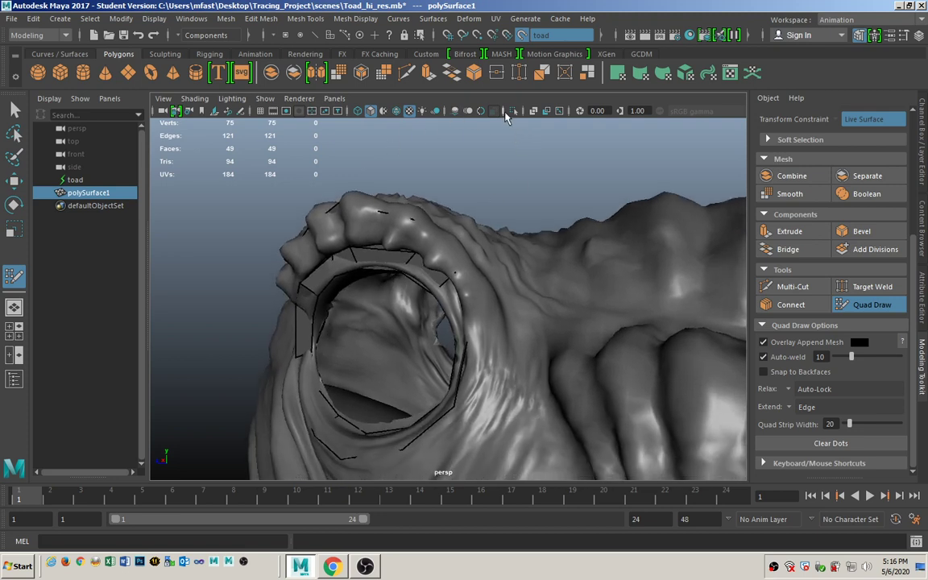
pyautogui.click(513, 110)
pyautogui.keyDown('alt'); pyautogui.moveTo(507, 314); pyautogui.dragTo(538, 300); pyautogui.keyUp('alt')
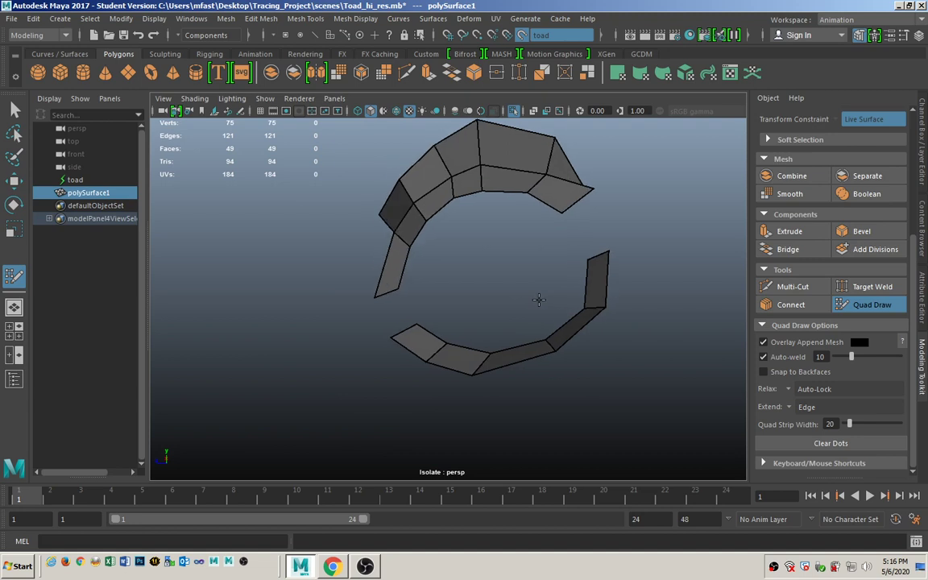
pyautogui.keyDown('shift'); pyautogui.click(593, 221); pyautogui.keyUp('shift')
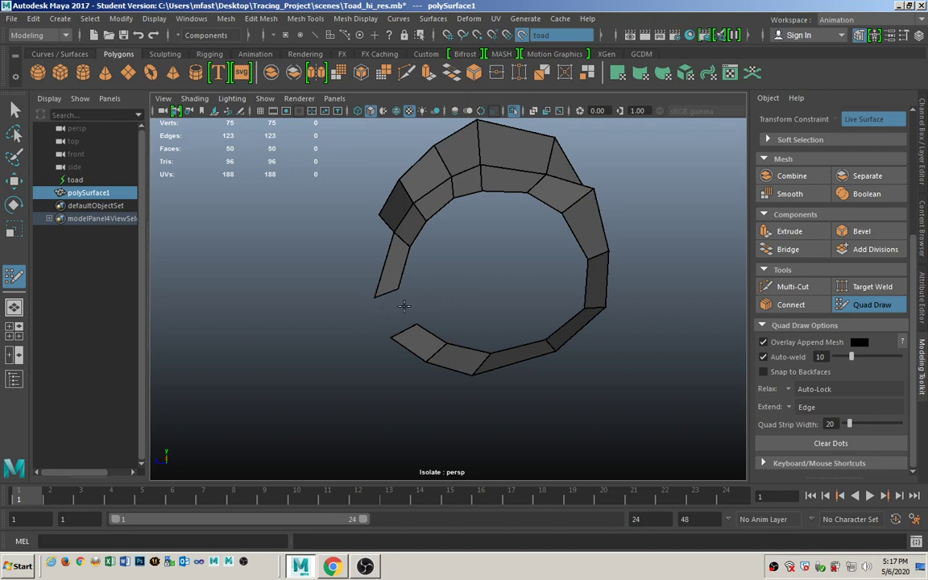
pyautogui.moveTo(400, 307)
pyautogui.keyDown('alt'); pyautogui.mouseDown()
pyautogui.moveTo(449, 300)
pyautogui.moveTo(420, 336)
pyautogui.moveTo(373, 366)
pyautogui.mouseUp(); pyautogui.keyUp('alt')
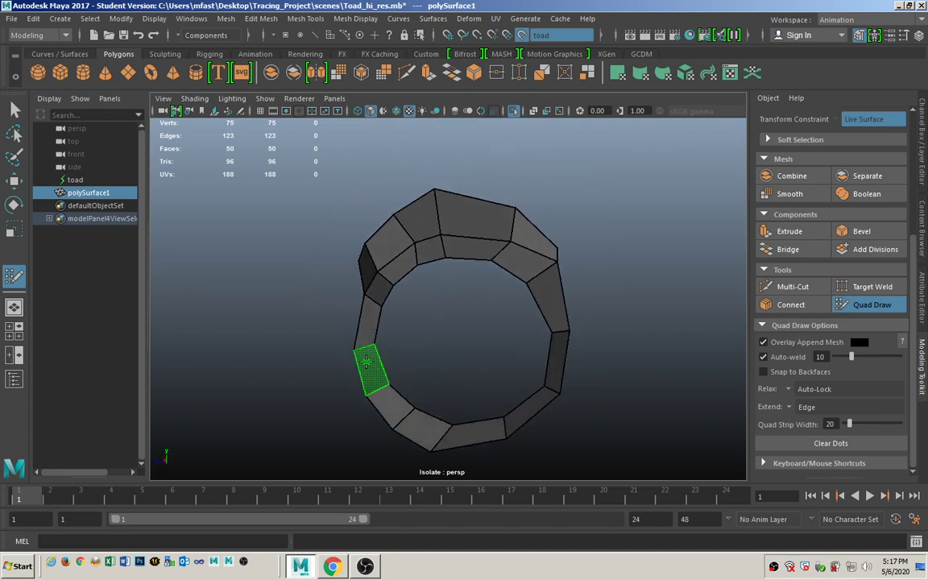
pyautogui.keyDown('shift'); pyautogui.click(366, 363); pyautogui.keyUp('shift')
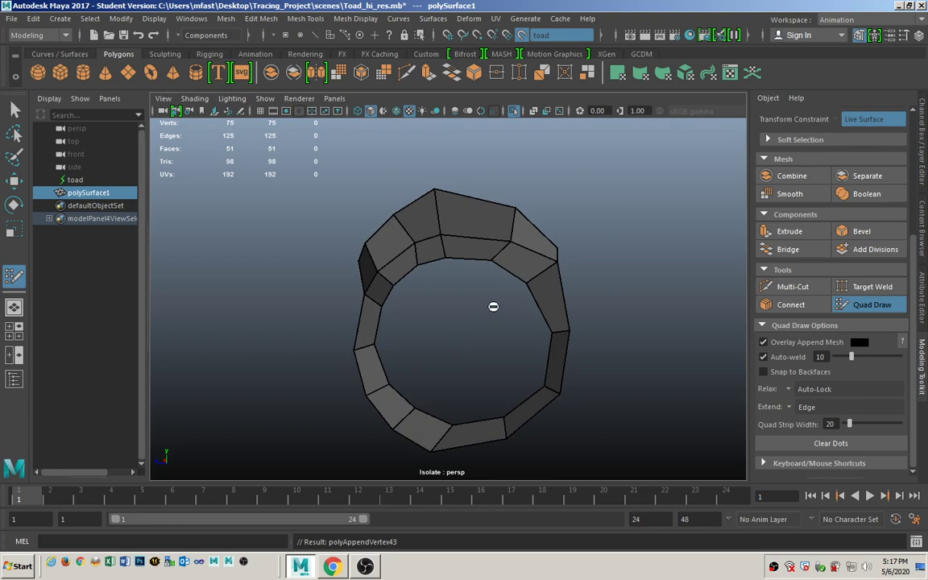
pyautogui.moveTo(518, 307)
pyautogui.keyDown('alt'); pyautogui.mouseDown()
pyautogui.moveTo(555, 316)
pyautogui.moveTo(500, 261)
pyautogui.mouseUp(); pyautogui.keyUp('alt')
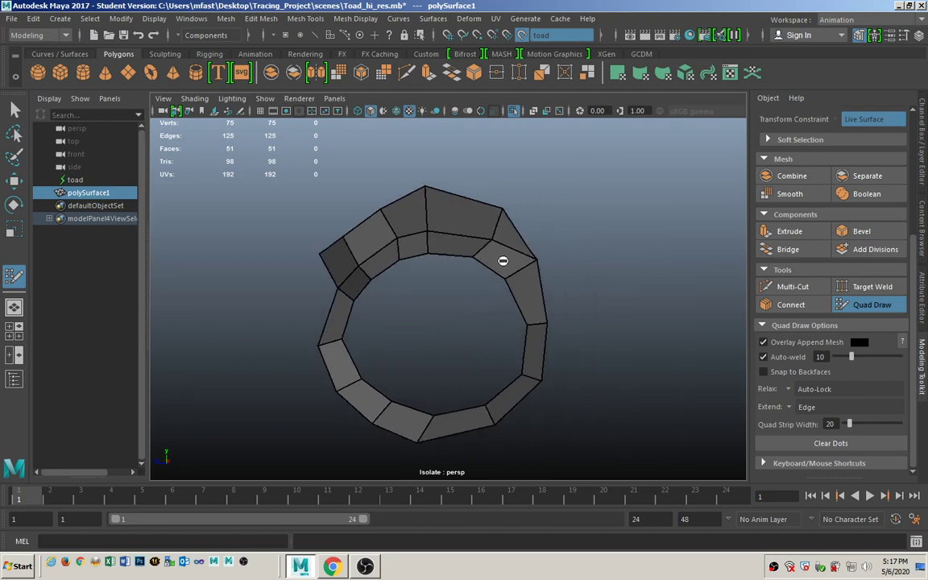
pyautogui.click(512, 110)
pyautogui.moveTo(490, 302)
pyautogui.keyDown('alt'); pyautogui.mouseDown()
pyautogui.moveTo(493, 327)
pyautogui.moveTo(447, 393)
pyautogui.moveTo(421, 398)
pyautogui.moveTo(437, 379)
pyautogui.moveTo(500, 393)
pyautogui.mouseUp(); pyautogui.keyUp('alt')
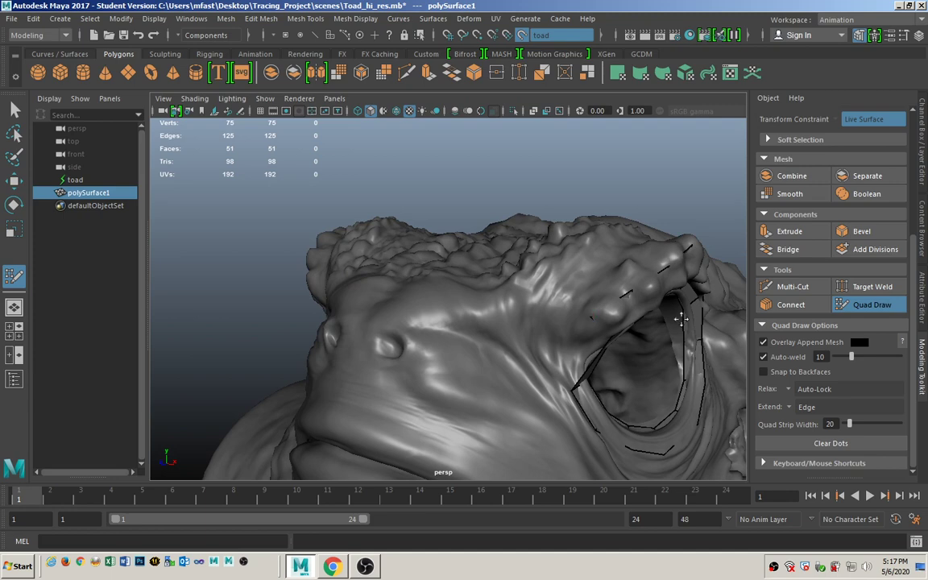
pyautogui.moveTo(680, 319)
pyautogui.keyDown('alt'); pyautogui.mouseDown()
pyautogui.moveTo(584, 371)
pyautogui.moveTo(578, 387)
pyautogui.mouseUp(); pyautogui.keyUp('alt')
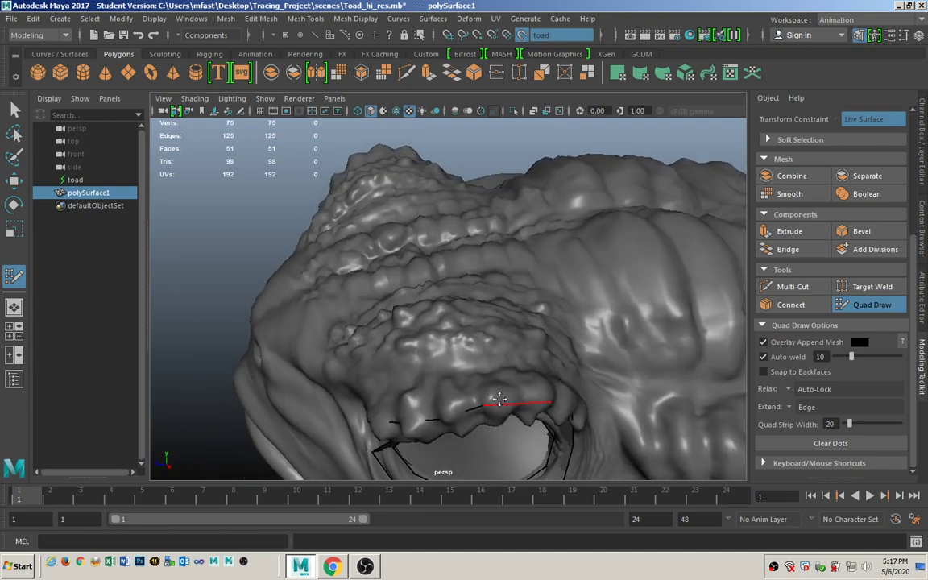
pyautogui.keyDown('alt'); pyautogui.moveTo(541, 344); pyautogui.dragTo(475, 348); pyautogui.keyUp('alt')
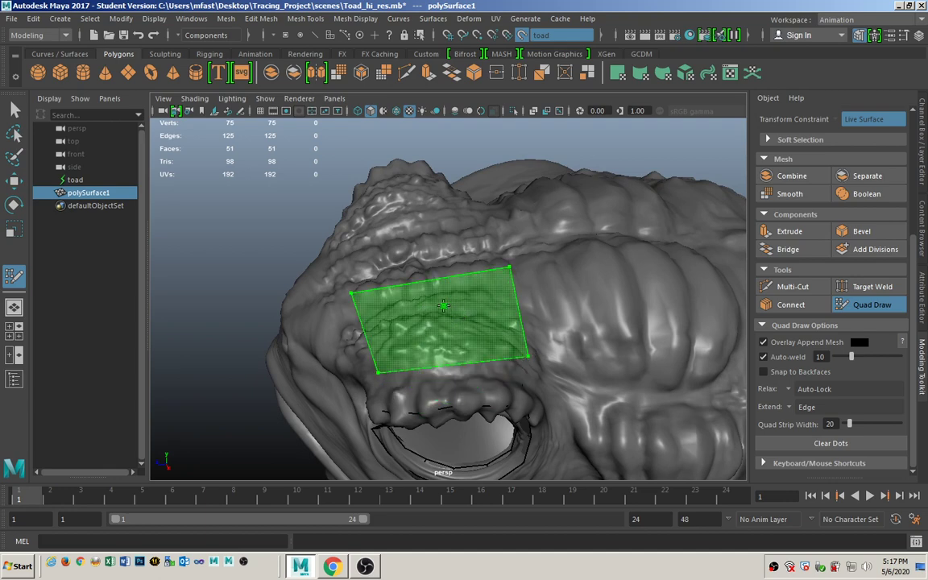
pyautogui.keyDown('shift'); pyautogui.click(444, 305); pyautogui.keyUp('shift')
pyautogui.keyDown('alt'); pyautogui.moveTo(605, 325); pyautogui.dragTo(471, 278); pyautogui.keyUp('alt')
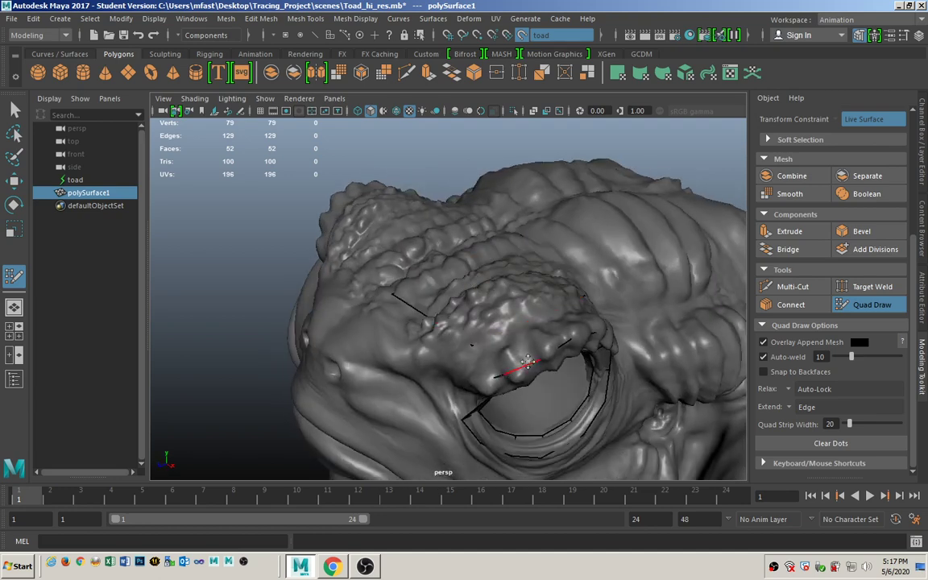
pyautogui.click(483, 303)
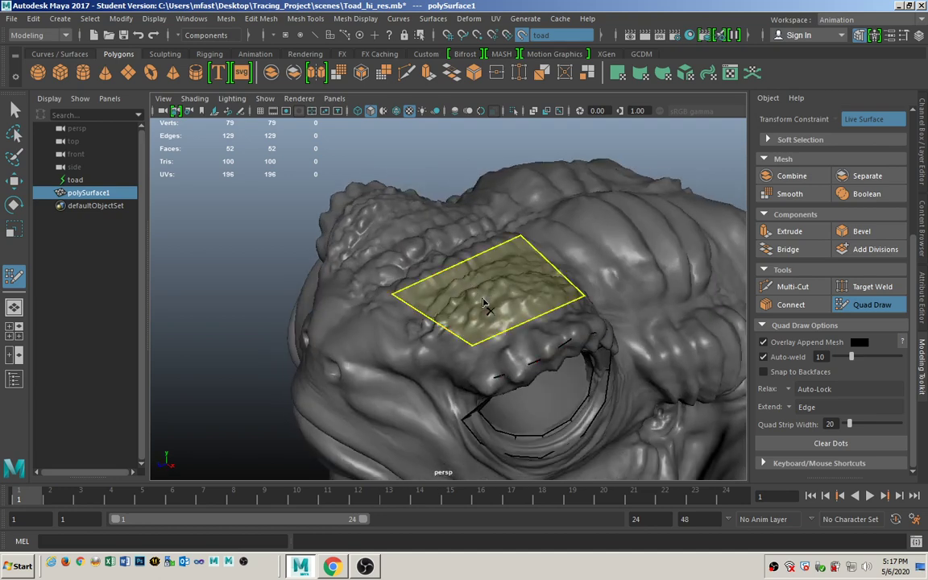
pyautogui.keyDown('ctrl'); pyautogui.keyDown('shift'); pyautogui.click(483, 302); pyautogui.keyUp('shift'); pyautogui.keyUp('ctrl')
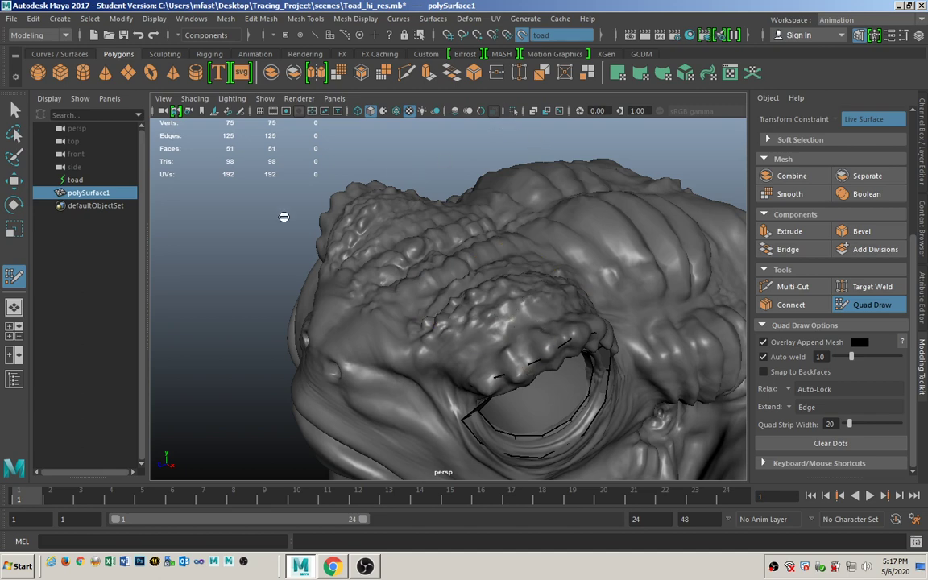
# Isolate polySurface1 and extend the brow strip upward with one quad each from its front, middle and rear upper edges
pyautogui.hotkey('ctrl', '1')
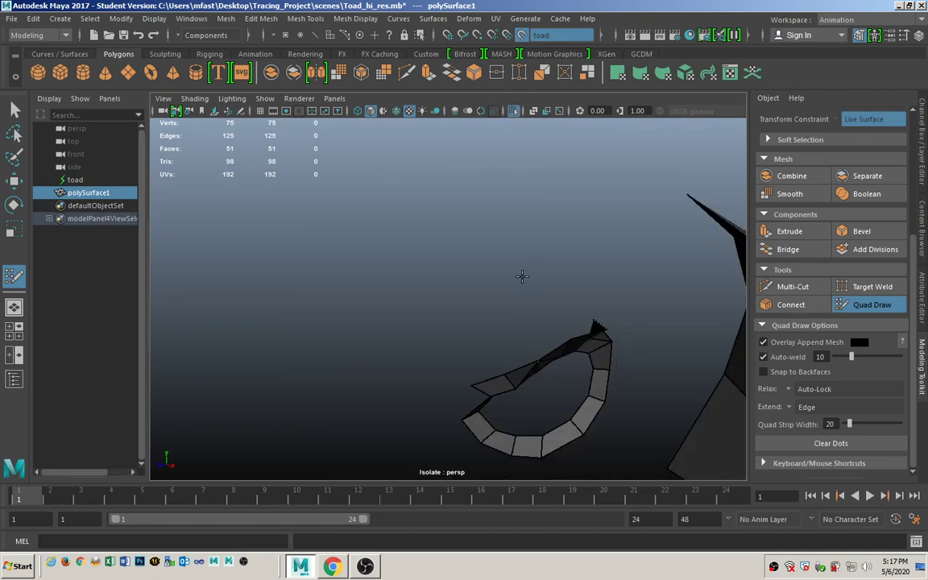
pyautogui.moveTo(522, 276)
pyautogui.keyDown('alt'); pyautogui.mouseDown()
pyautogui.moveTo(482, 265)
pyautogui.moveTo(494, 294)
pyautogui.mouseUp(); pyautogui.keyUp('alt')
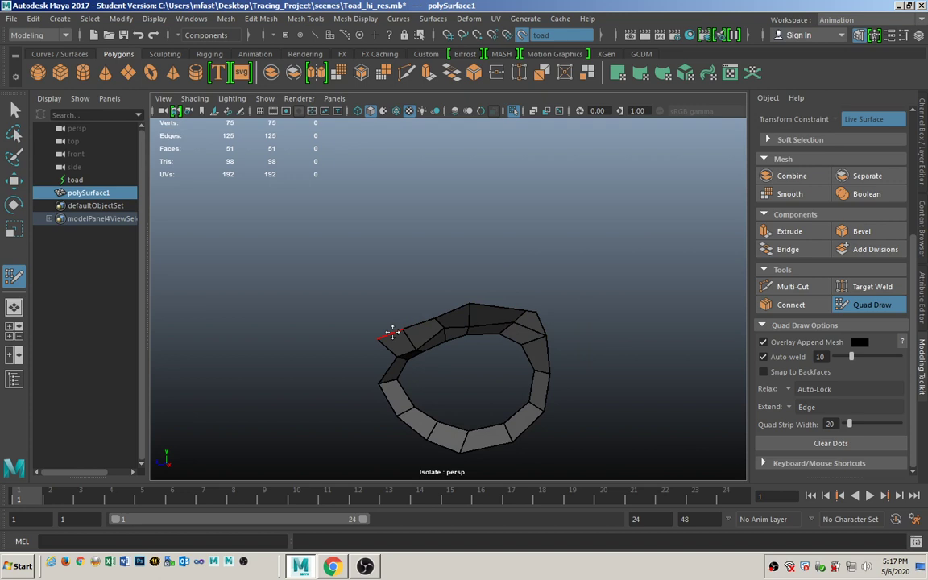
pyautogui.moveTo(392, 331); pyautogui.dragTo(383, 323)
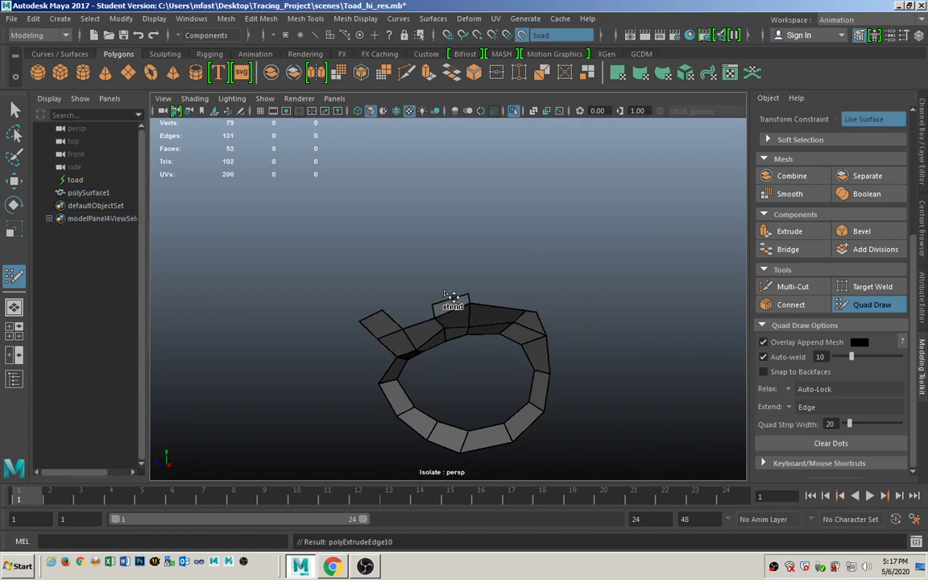
pyautogui.moveTo(445, 293); pyautogui.dragTo(438, 282)
pyautogui.moveTo(533, 321); pyautogui.dragTo(528, 286)
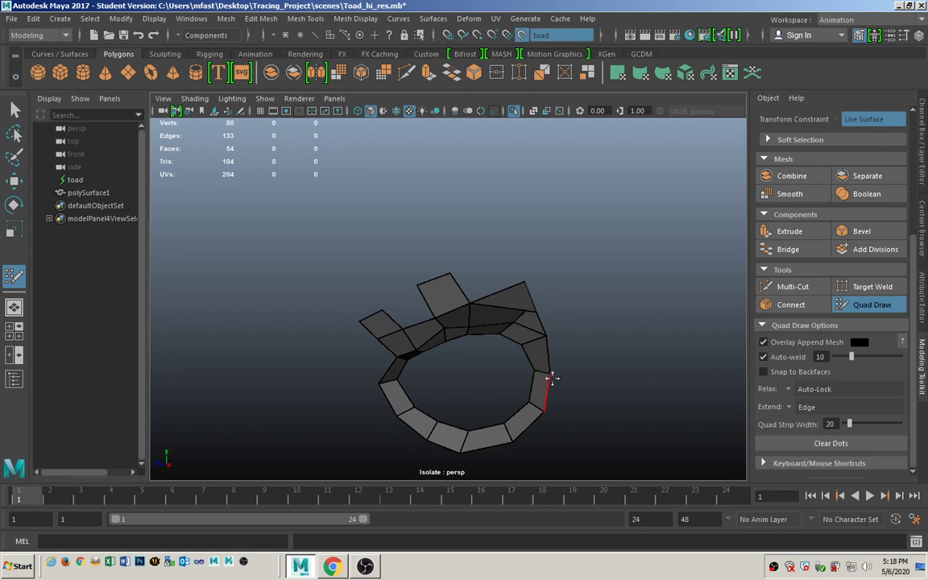
pyautogui.hotkey('ctrl', 'z')
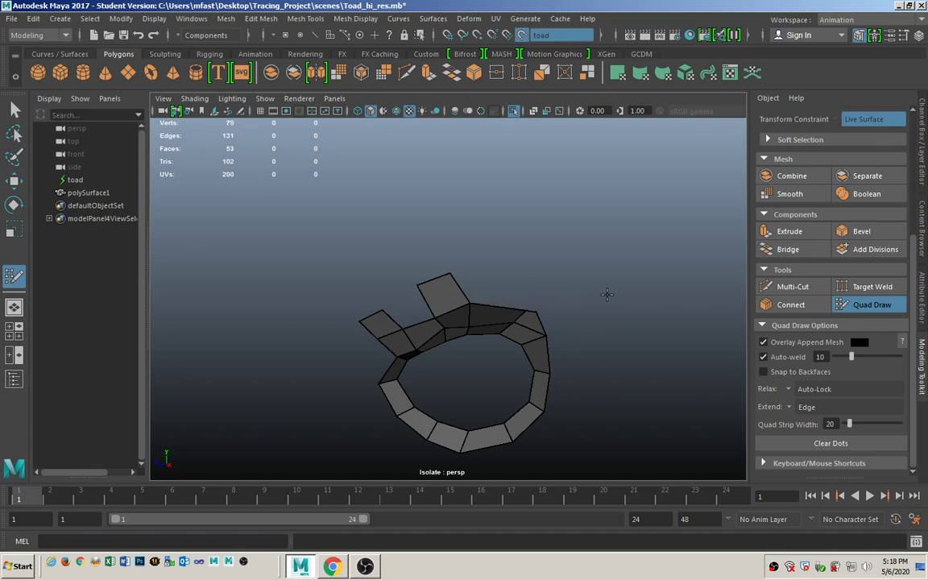
pyautogui.keyDown('alt'); pyautogui.moveTo(607, 294); pyautogui.dragTo(523, 318); pyautogui.keyUp('alt')
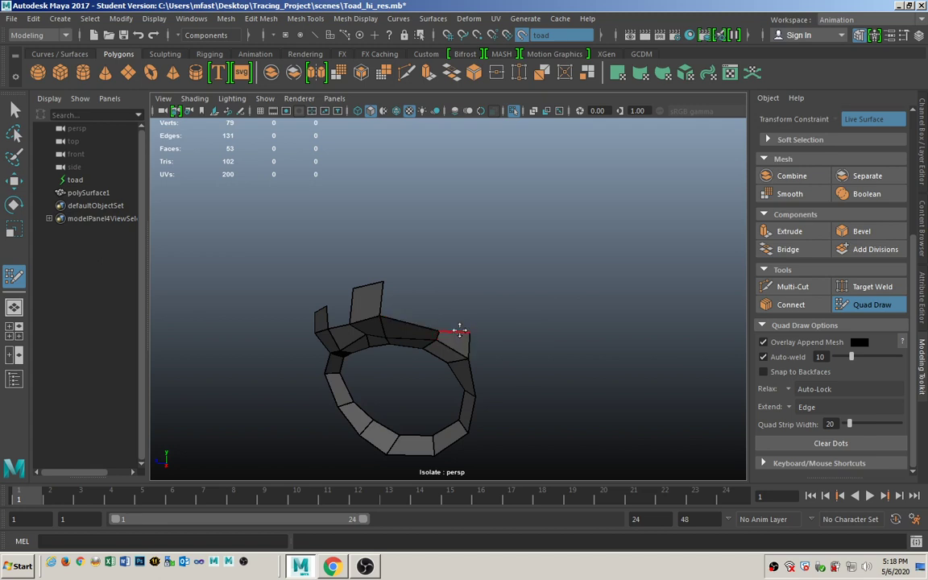
pyautogui.moveTo(459, 330)
pyautogui.mouseDown()
pyautogui.moveTo(464, 336)
pyautogui.moveTo(468, 281)
pyautogui.mouseUp()
# Weld the adjoining upper corners of the three new brow quads and fill the two triangular gaps between them
pyautogui.moveTo(383, 282)
pyautogui.mouseDown()
pyautogui.moveTo(441, 275)
pyautogui.moveTo(416, 287)
pyautogui.mouseUp()
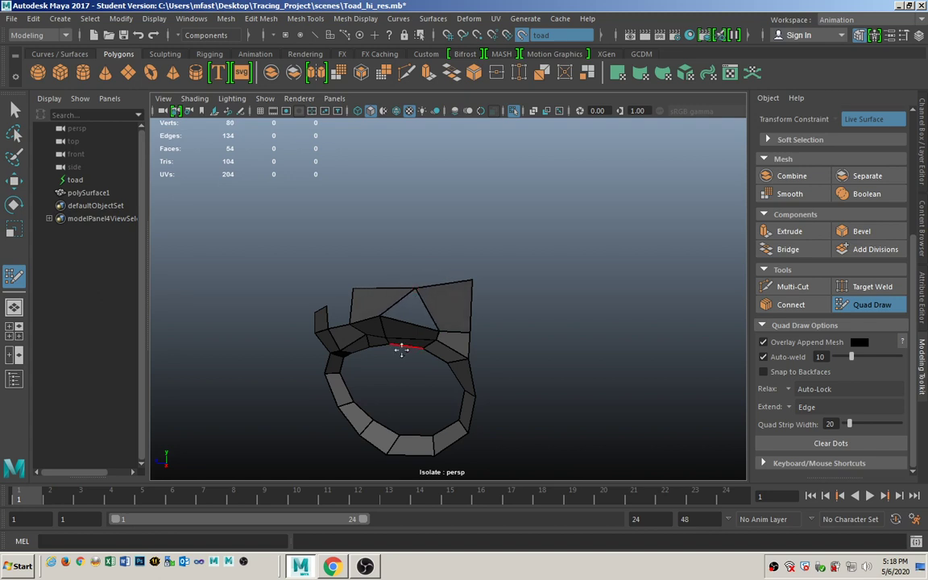
pyautogui.keyDown('alt'); pyautogui.moveTo(401, 348); pyautogui.dragTo(420, 336); pyautogui.keyUp('alt')
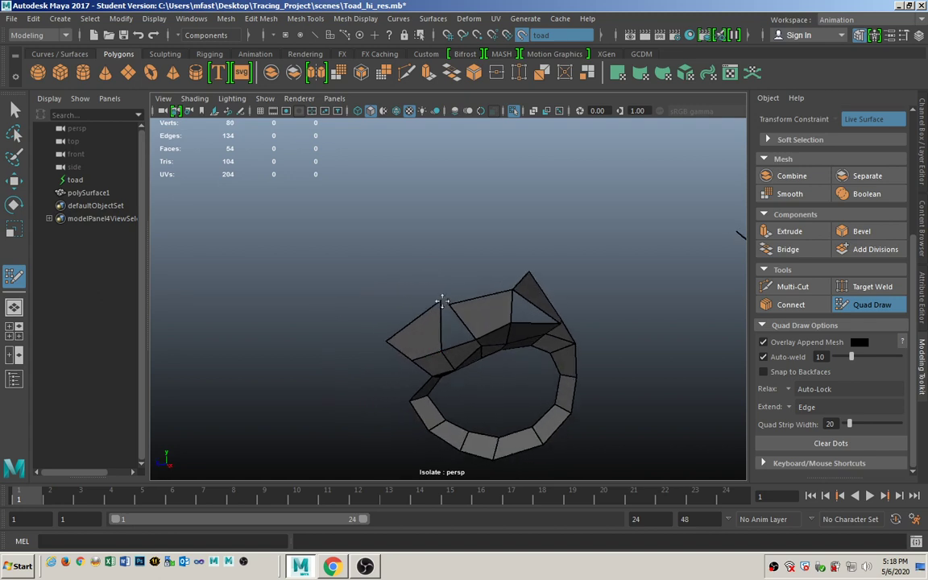
pyautogui.moveTo(441, 301)
pyautogui.mouseDown()
pyautogui.moveTo(452, 304)
pyautogui.moveTo(440, 319)
pyautogui.mouseUp()
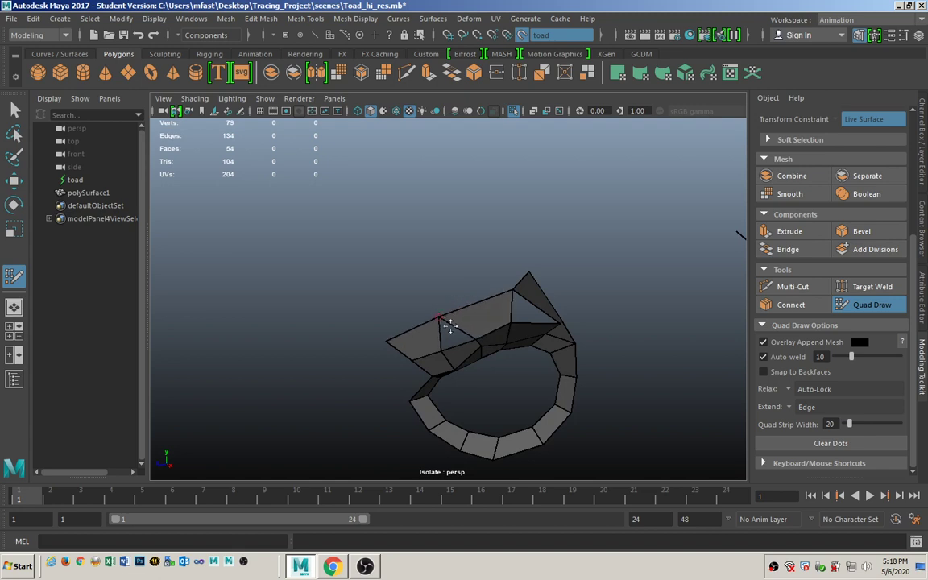
pyautogui.keyDown('shift'); pyautogui.click(450, 334); pyautogui.keyUp('shift')
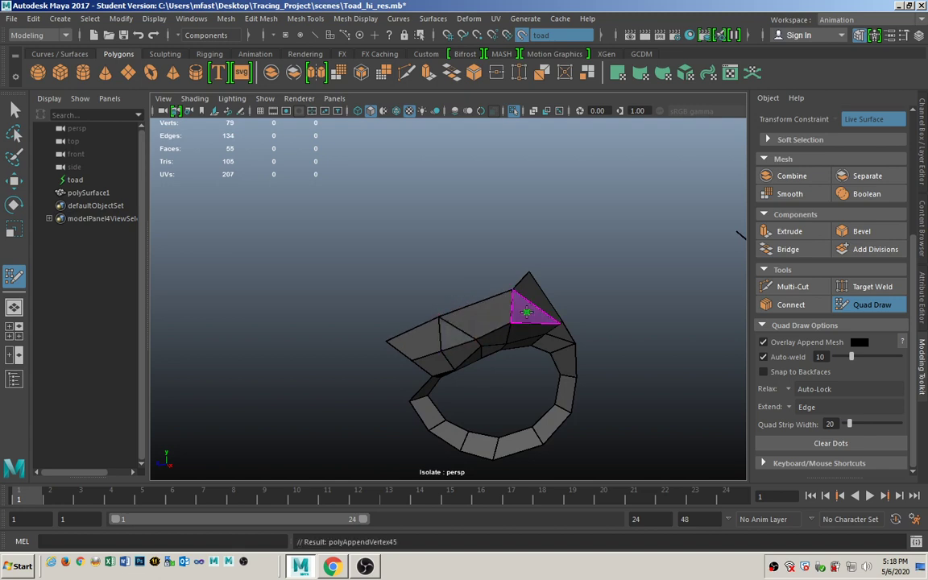
pyautogui.keyDown('shift'); pyautogui.click(520, 310); pyautogui.keyUp('shift')
# Start a second row above the brow by extending its front and rear upper edges with one quad each
pyautogui.keyDown('alt'); pyautogui.moveTo(487, 408); pyautogui.dragTo(503, 314); pyautogui.keyUp('alt')
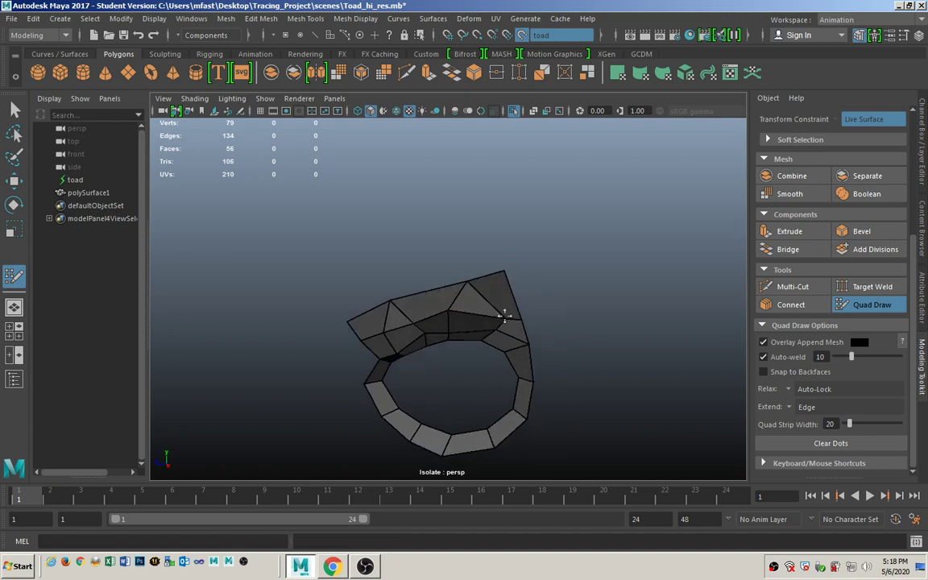
pyautogui.keyDown('alt'); pyautogui.moveTo(465, 369); pyautogui.dragTo(423, 337); pyautogui.keyUp('alt')
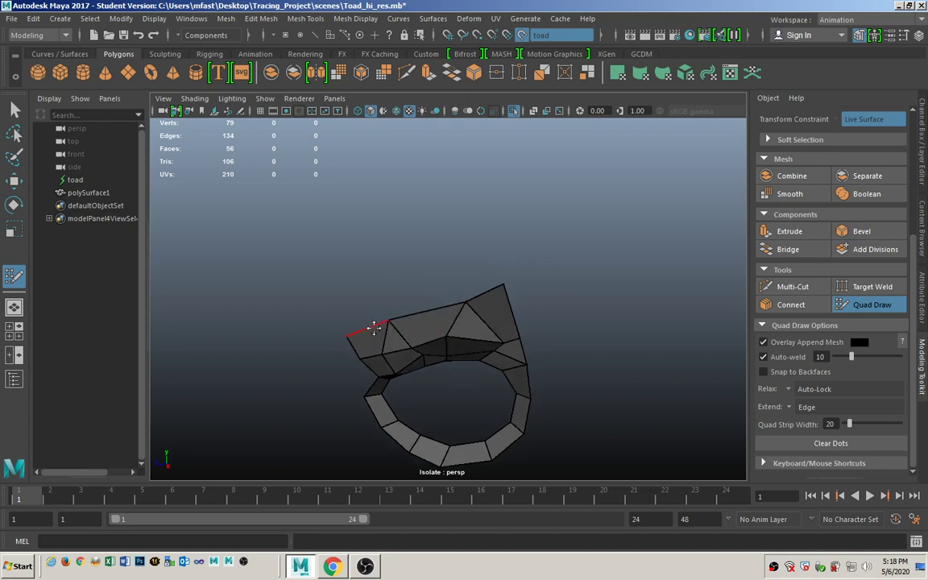
pyautogui.moveTo(373, 328)
pyautogui.mouseDown()
pyautogui.moveTo(383, 327)
pyautogui.moveTo(378, 305)
pyautogui.mouseUp()
pyautogui.moveTo(493, 296); pyautogui.dragTo(455, 262)
# Weld the facing upper corners of the second row's front and rear quads at a shared vertex above the brow's middle
pyautogui.moveTo(386, 286); pyautogui.dragTo(441, 262)
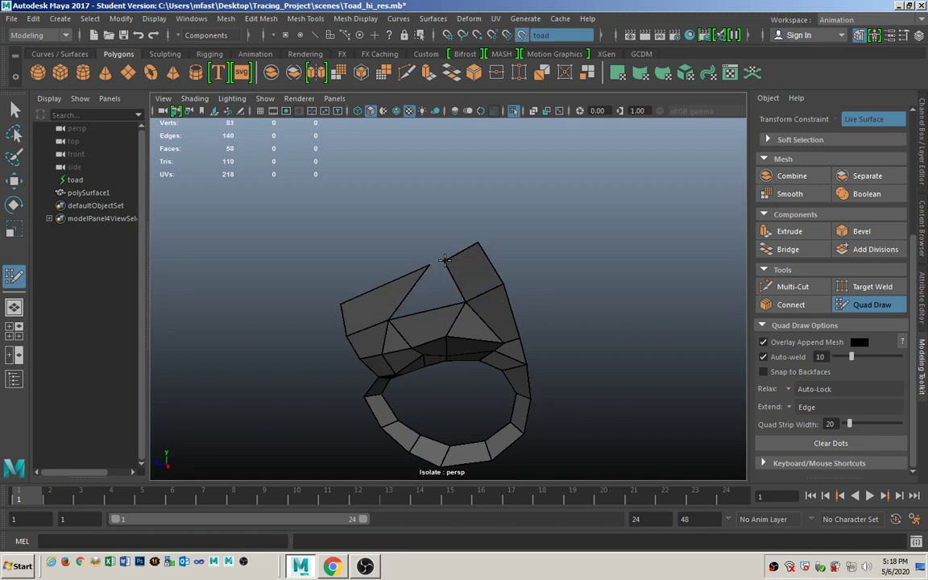
pyautogui.click(428, 265)
pyautogui.click(791, 442)
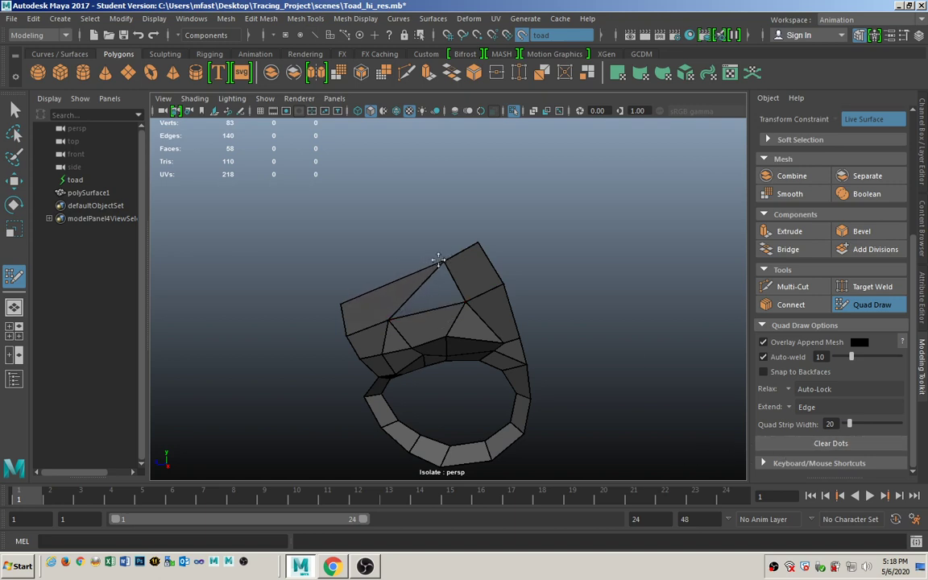
pyautogui.moveTo(428, 265); pyautogui.dragTo(421, 271)
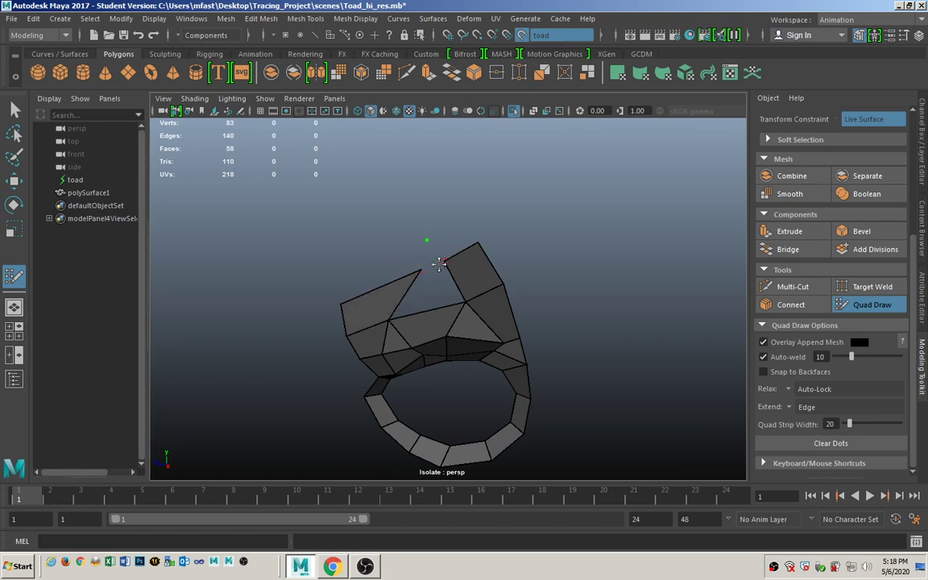
pyautogui.moveTo(441, 262); pyautogui.dragTo(415, 273)
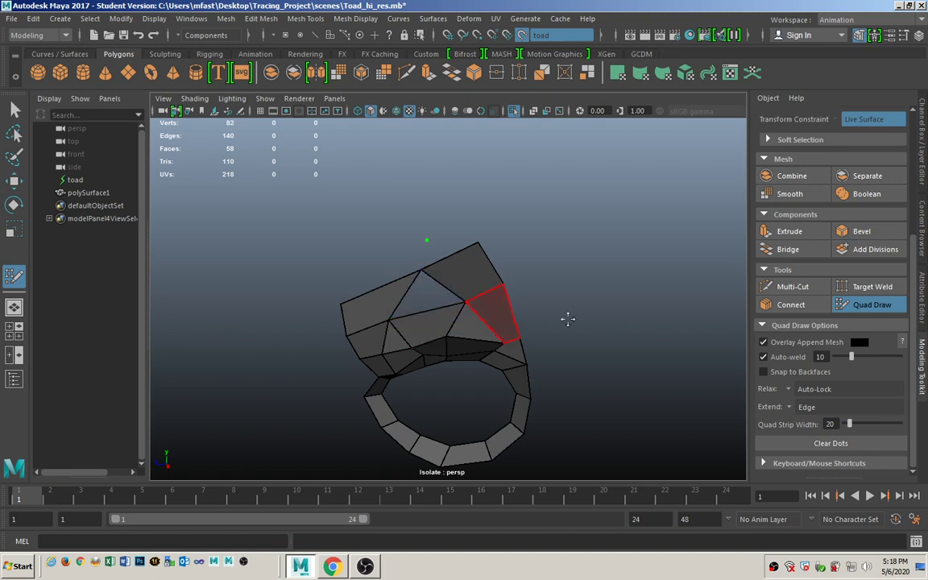
# Fill the open gap in the mesh above the eye ring with a Quad Draw face and clear the stray dots
pyautogui.keyDown('shift'); pyautogui.click(446, 321); pyautogui.keyUp('shift')
pyautogui.keyDown('alt'); pyautogui.moveTo(518, 331); pyautogui.dragTo(534, 321); pyautogui.keyUp('alt')
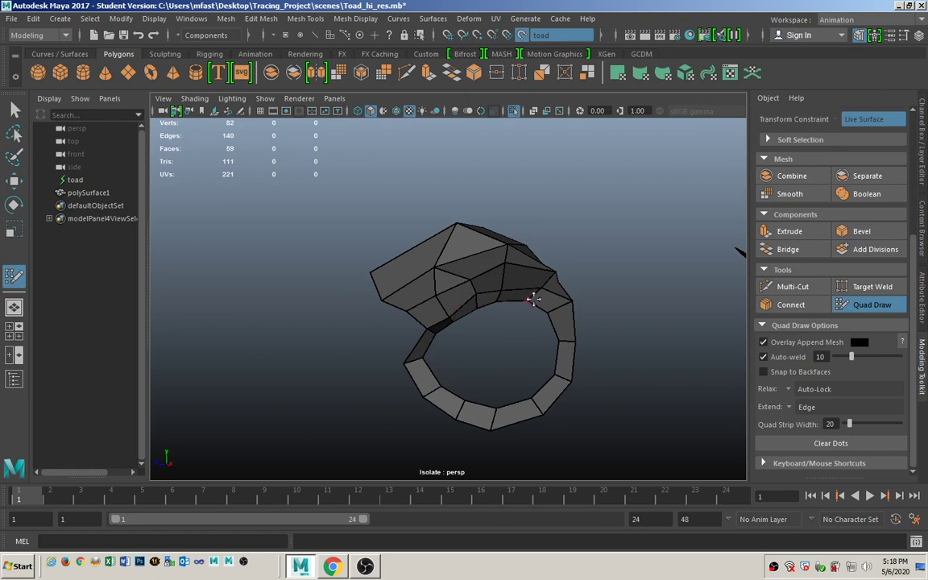
pyautogui.keyDown('alt'); pyautogui.moveTo(512, 311); pyautogui.dragTo(503, 327); pyautogui.keyUp('alt')
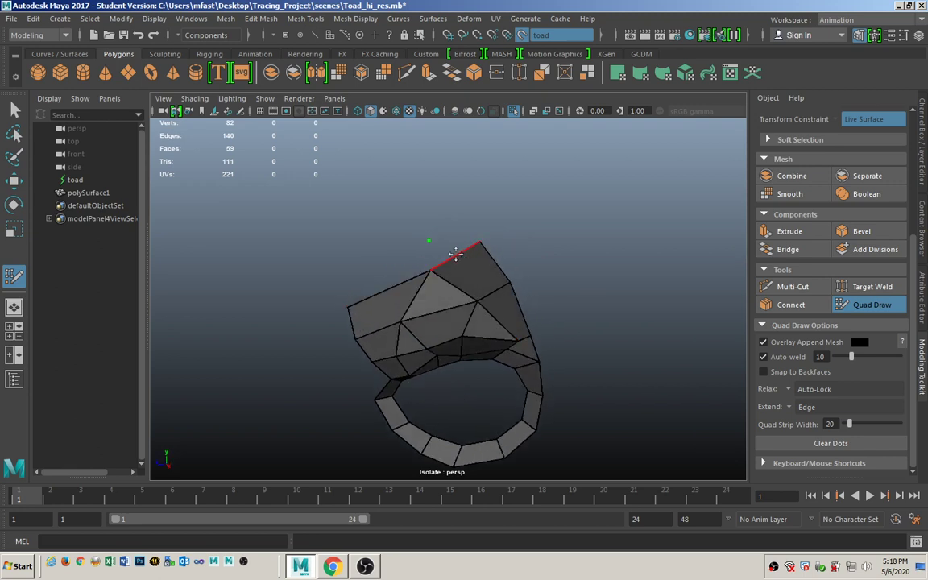
pyautogui.click(799, 444)
# Show the toad sculpt again and reposition the inner border vertex of the traced mesh on the forehead
pyautogui.click(517, 112)
pyautogui.keyDown('alt'); pyautogui.moveTo(502, 362); pyautogui.dragTo(576, 372); pyautogui.keyUp('alt')
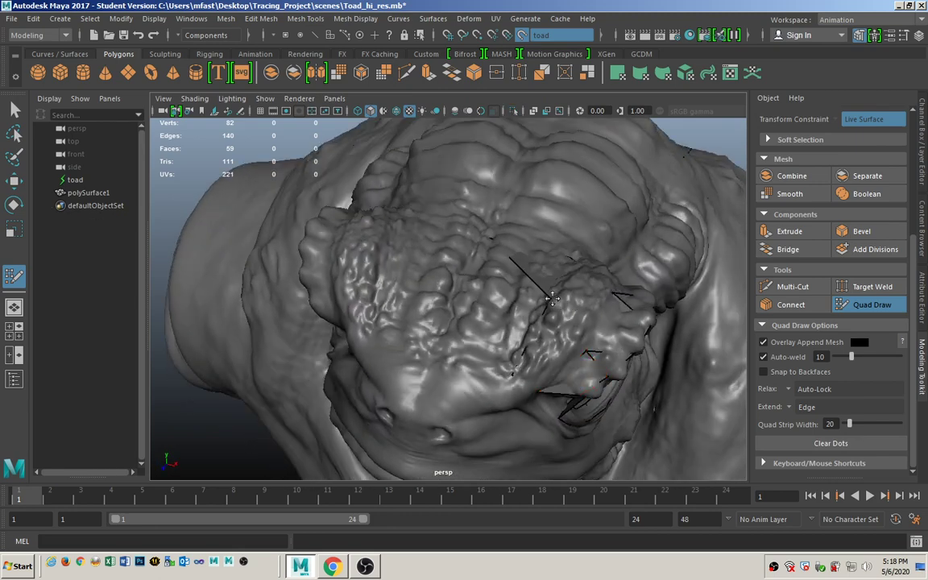
pyautogui.moveTo(545, 302); pyautogui.dragTo(500, 253)
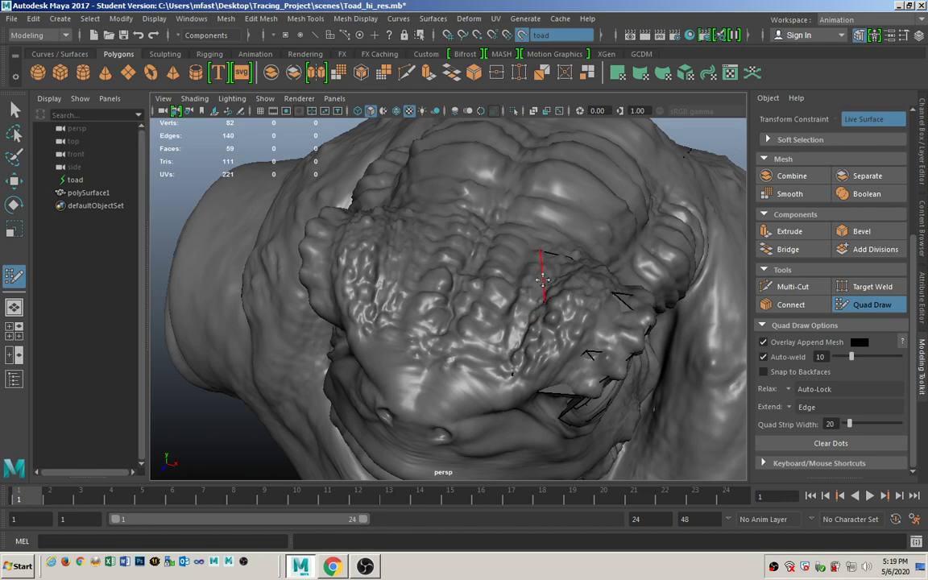
pyautogui.press('Tab')
pyautogui.moveTo(553, 288)
pyautogui.mouseDown()
pyautogui.moveTo(488, 272)
pyautogui.moveTo(497, 265)
pyautogui.mouseUp()
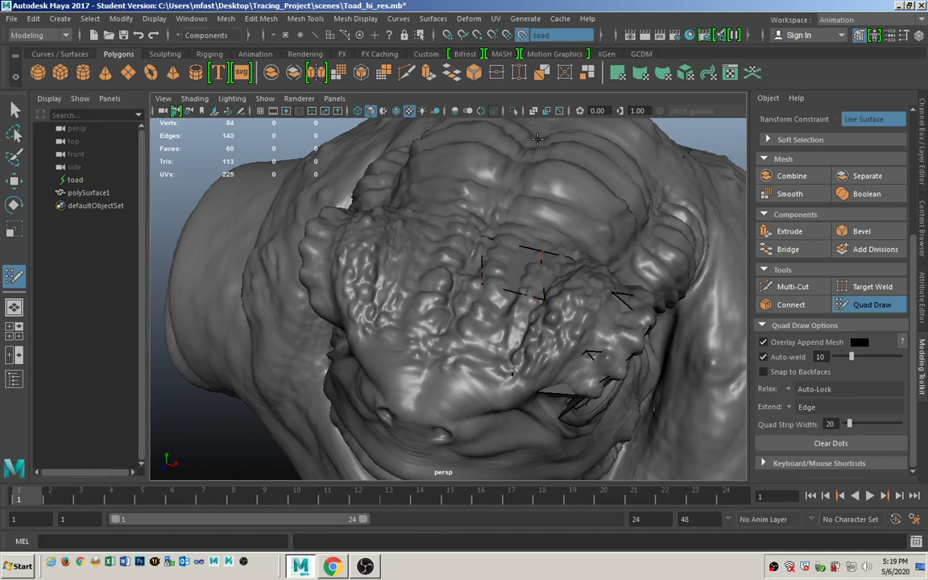
pyautogui.click(120, 193)
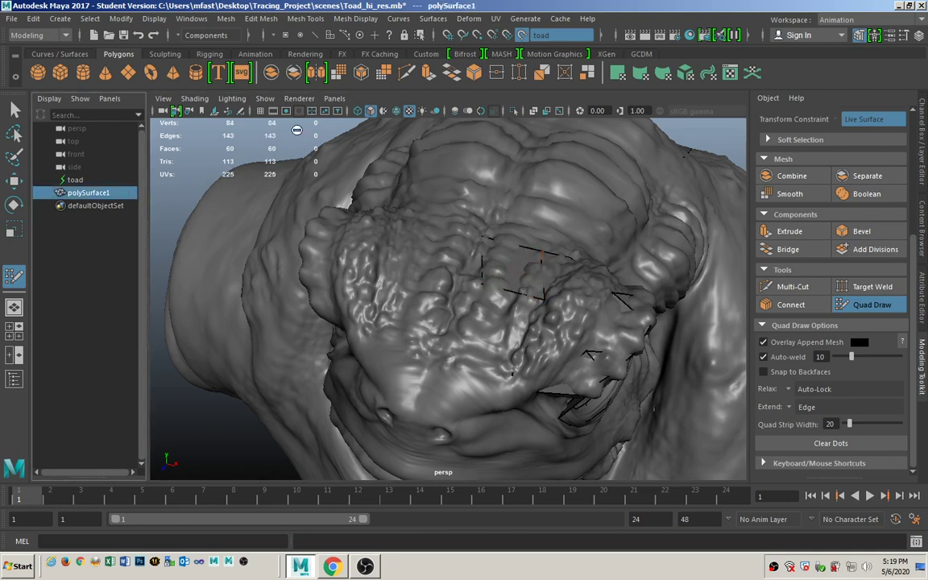
pyautogui.click(514, 110)
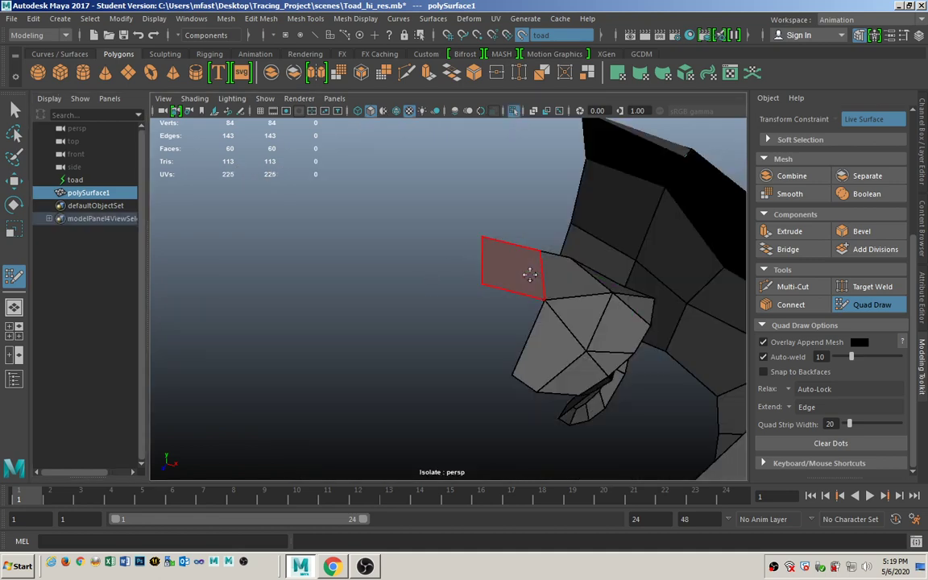
pyautogui.hotkey('ctrl', 'z')
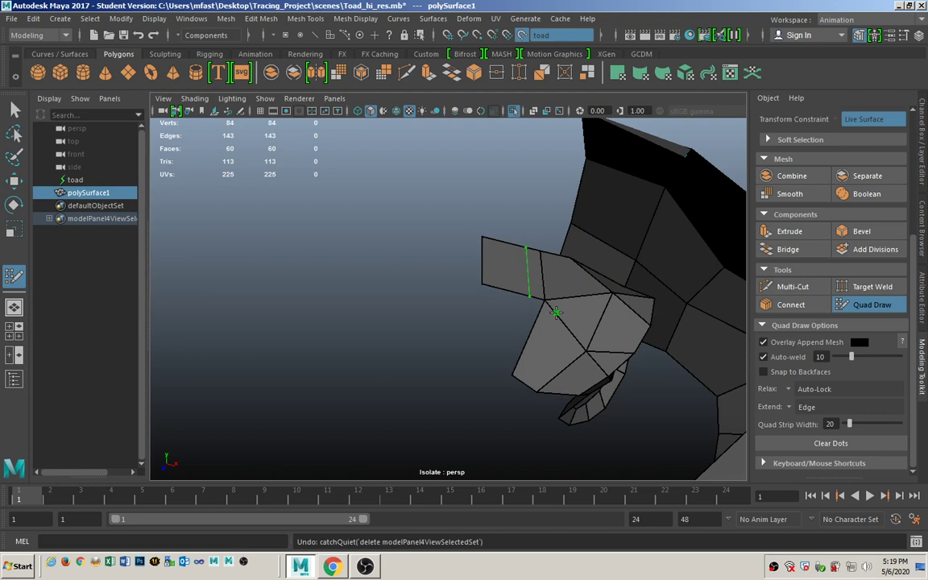
pyautogui.hotkey('ctrl', 'z')
pyautogui.hotkey('ctrl', 'z')
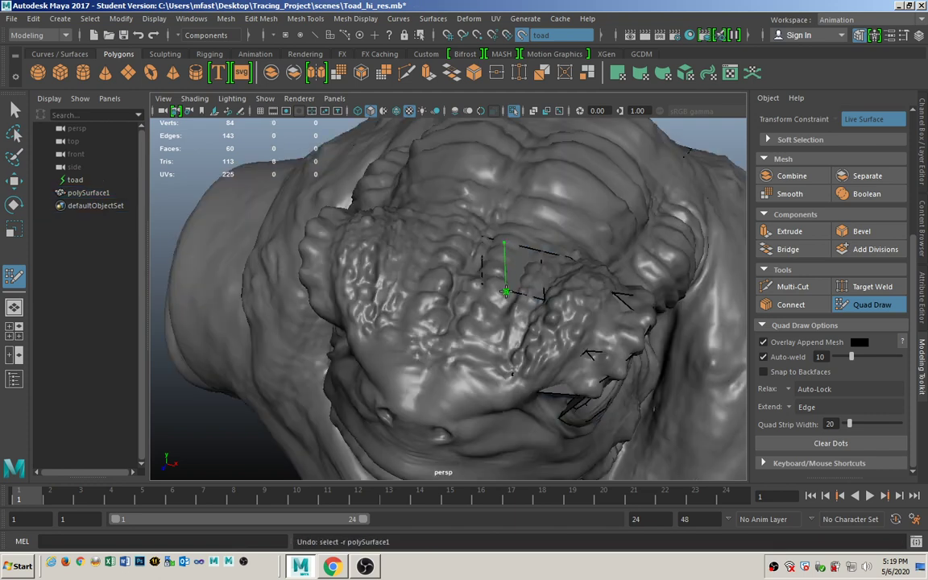
pyautogui.hotkey('ctrl', 'z')
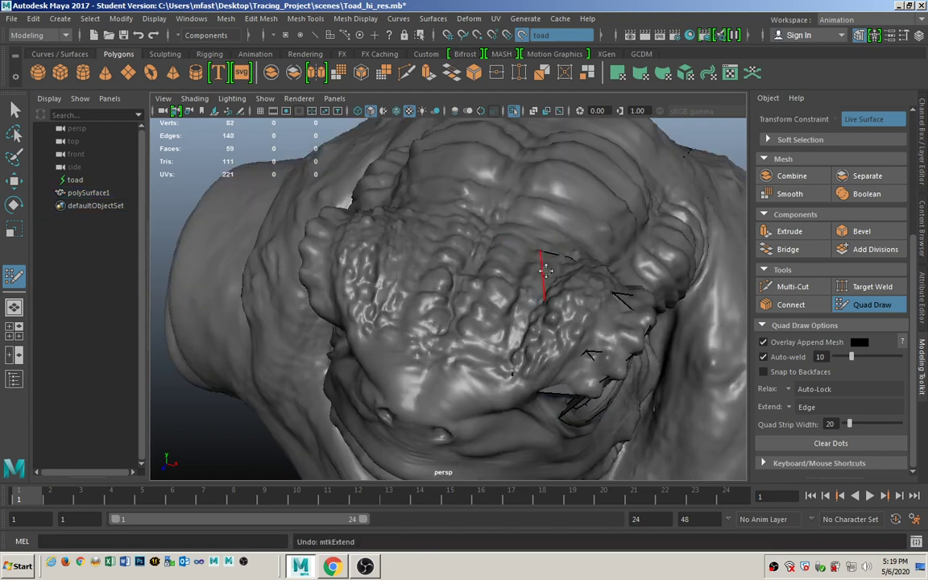
# Try another extension of the forehead's border edge toward the head's centre, isolate polySurface1, and delete that new face
pyautogui.press('Tab')
pyautogui.moveTo(555, 279); pyautogui.dragTo(473, 266)
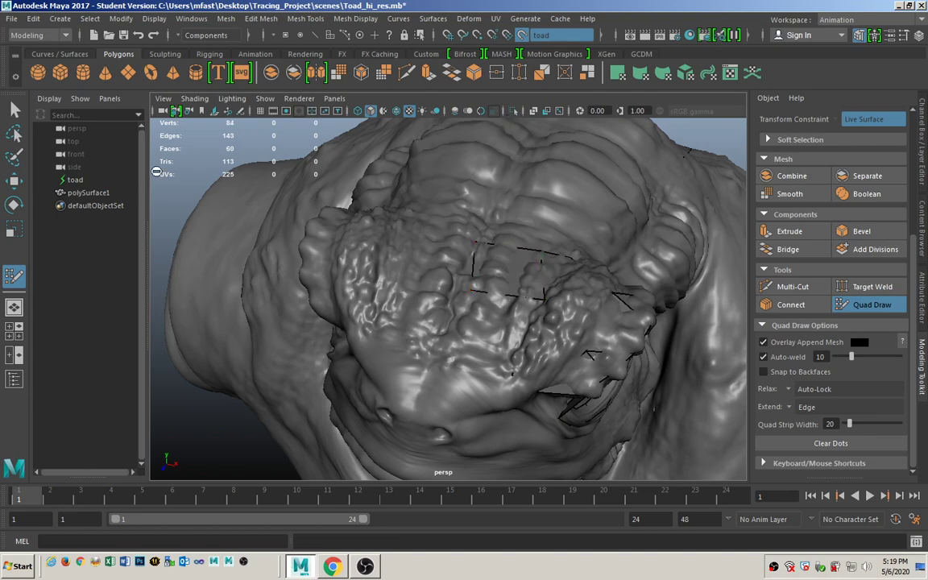
pyautogui.click(77, 192)
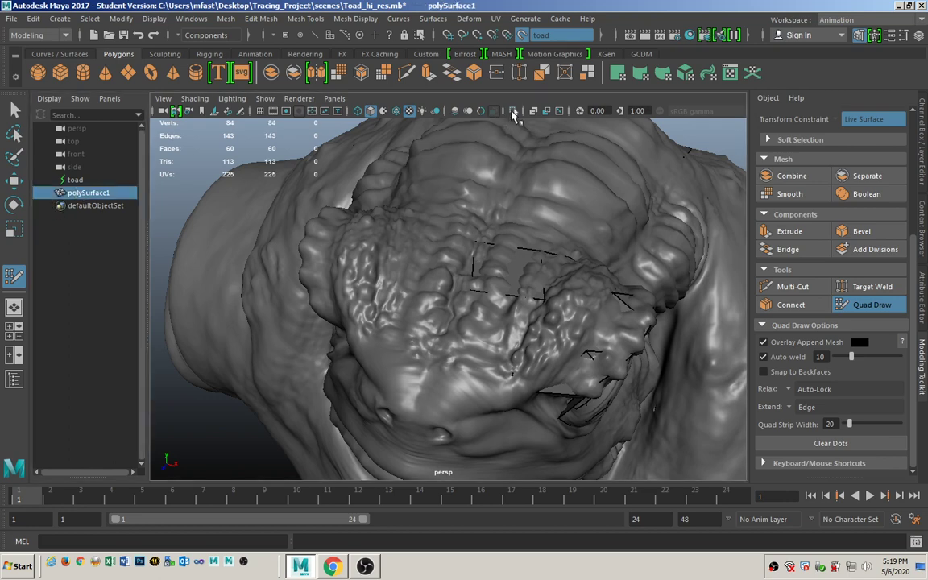
pyautogui.click(513, 110)
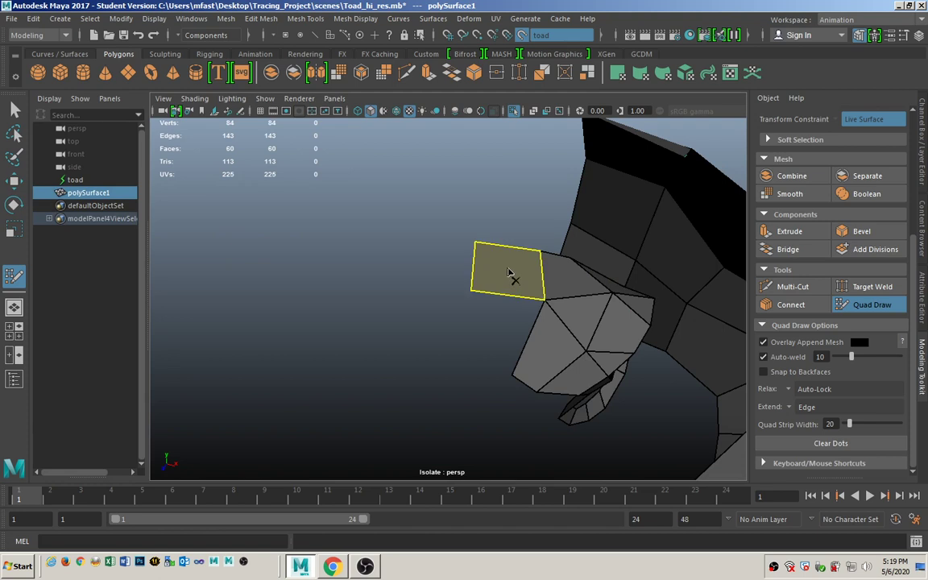
pyautogui.keyDown('ctrl'); pyautogui.keyDown('shift'); pyautogui.click(506, 271); pyautogui.keyUp('shift'); pyautogui.keyUp('ctrl')
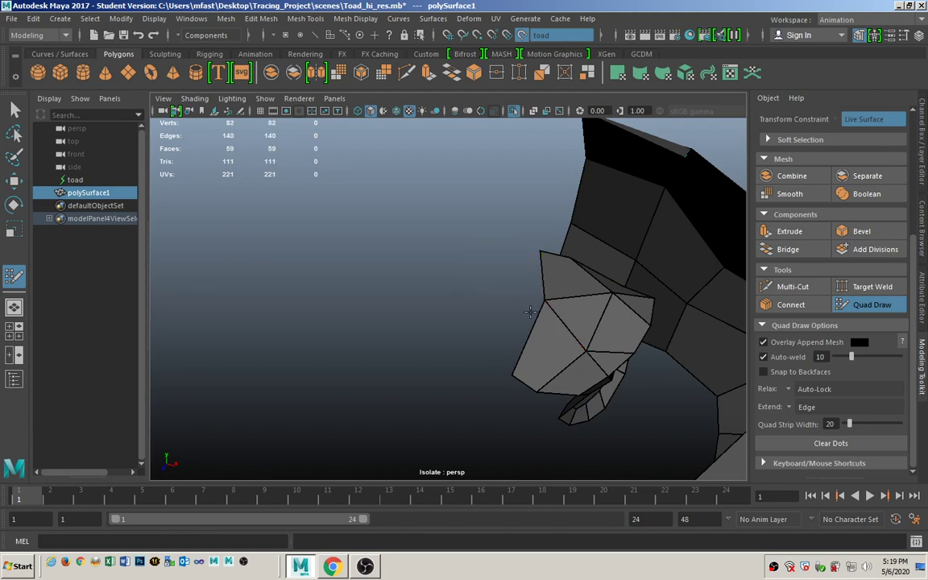
# Extend the two upper border edges above the eye into adjoining quads that share a corner
pyautogui.moveTo(429, 354)
pyautogui.keyDown('alt'); pyautogui.mouseDown()
pyautogui.moveTo(438, 331)
pyautogui.moveTo(424, 302)
pyautogui.mouseUp(); pyautogui.keyUp('alt')
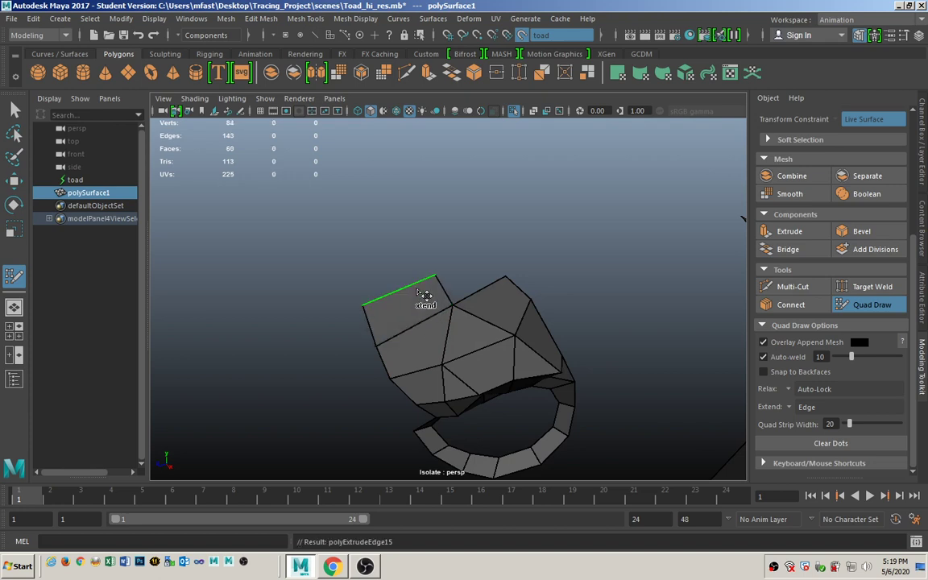
pyautogui.moveTo(497, 290)
pyautogui.mouseDown()
pyautogui.moveTo(491, 264)
pyautogui.moveTo(434, 271)
pyautogui.mouseUp()
pyautogui.keyDown('alt'); pyautogui.moveTo(479, 354); pyautogui.dragTo(382, 351); pyautogui.keyUp('alt')
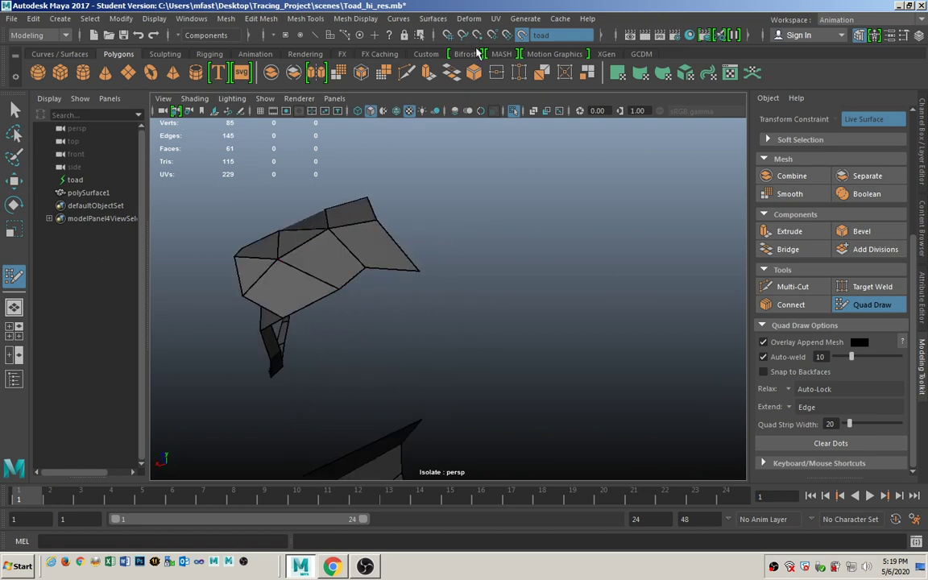
# Bring back the toad sculpt and extend the rear border edges of the head mesh toward the neck, welding their shared corner
pyautogui.click(513, 110)
pyautogui.keyDown('alt'); pyautogui.moveTo(477, 323); pyautogui.dragTo(469, 298); pyautogui.keyUp('alt')
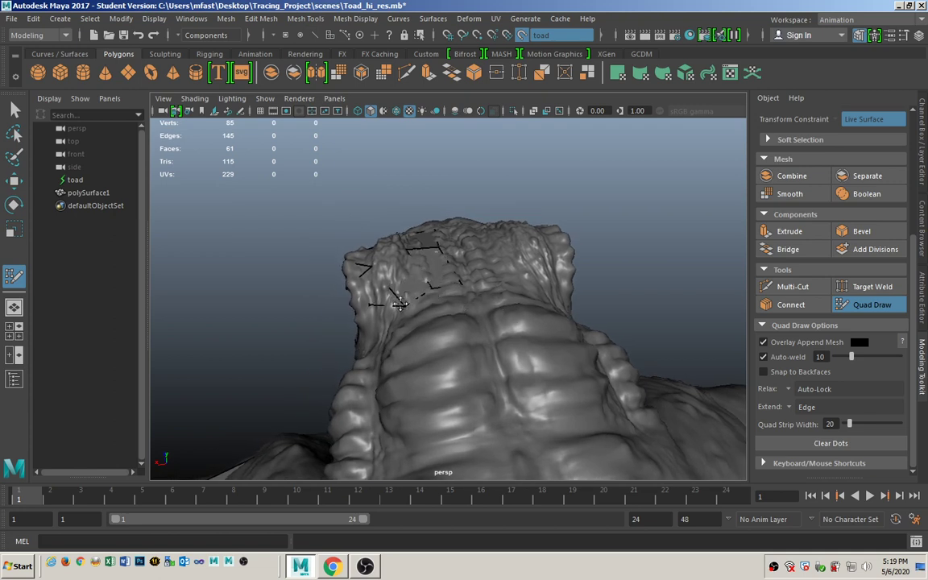
pyautogui.moveTo(405, 320)
pyautogui.keyDown('alt'); pyautogui.mouseDown()
pyautogui.moveTo(451, 330)
pyautogui.moveTo(481, 355)
pyautogui.moveTo(562, 310)
pyautogui.moveTo(565, 340)
pyautogui.mouseUp(); pyautogui.keyUp('alt')
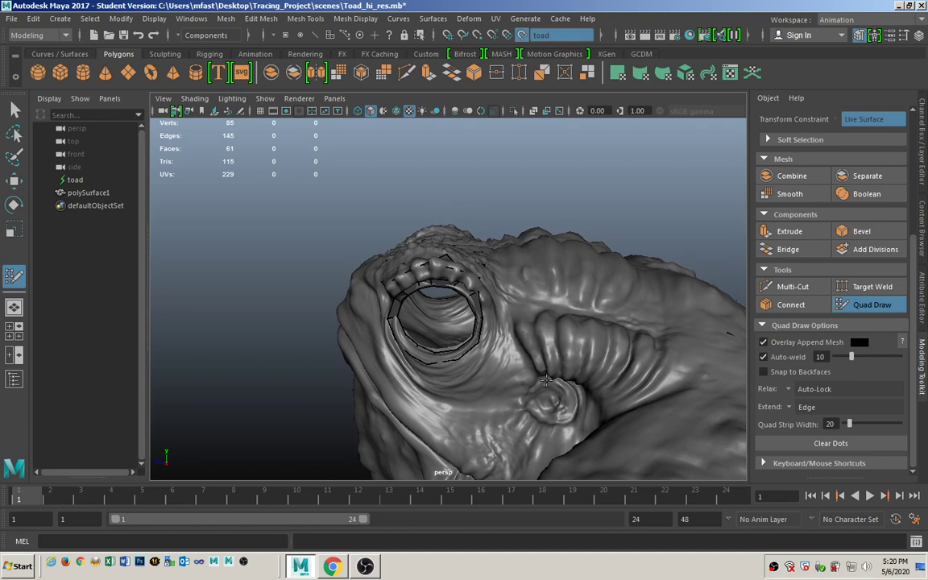
pyautogui.keyDown('alt'); pyautogui.moveTo(495, 372); pyautogui.dragTo(480, 372); pyautogui.keyUp('alt')
pyautogui.keyDown('alt'); pyautogui.moveTo(396, 395); pyautogui.dragTo(495, 351, button='right'); pyautogui.keyUp('alt')
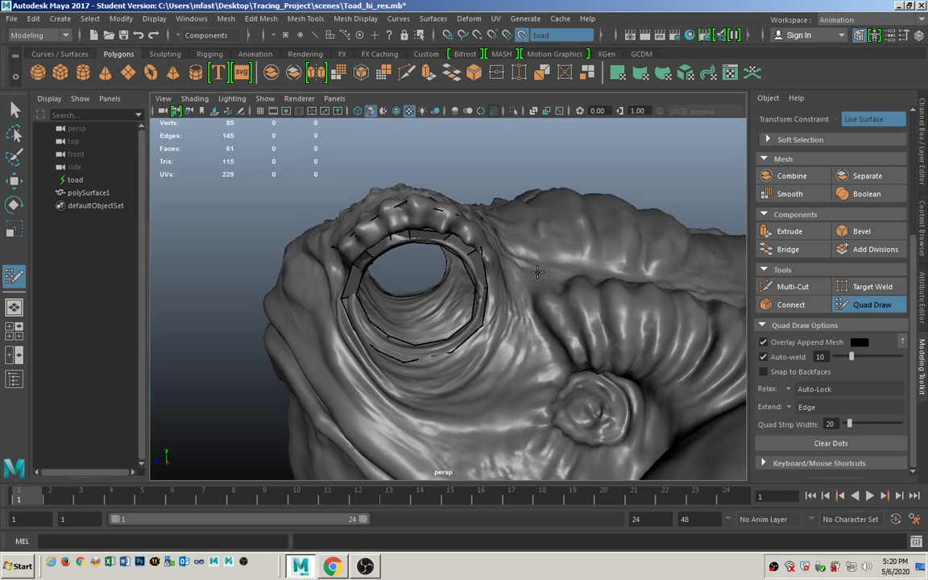
pyautogui.moveTo(537, 273)
pyautogui.keyDown('alt'); pyautogui.mouseDown()
pyautogui.moveTo(459, 352)
pyautogui.moveTo(394, 242)
pyautogui.mouseUp(); pyautogui.keyUp('alt')
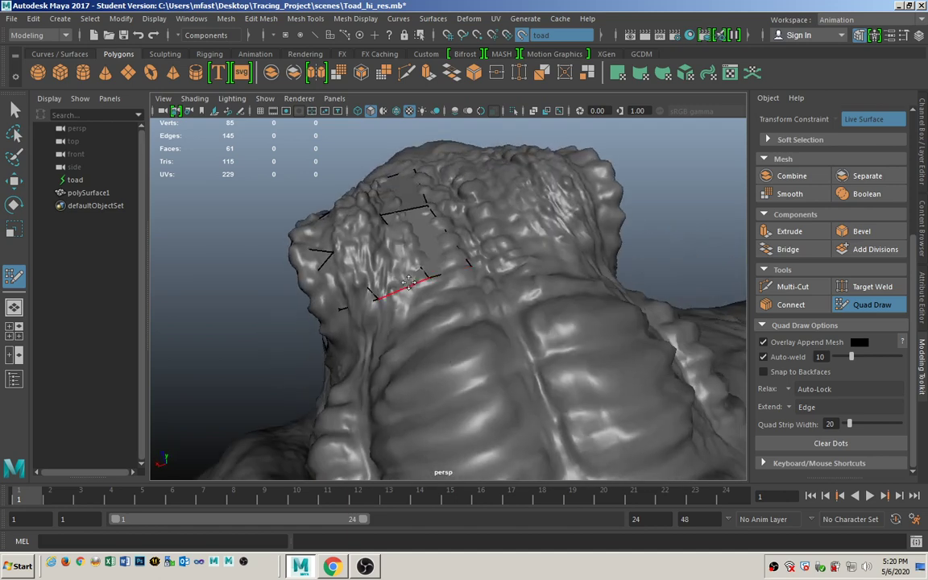
pyautogui.moveTo(408, 282)
pyautogui.mouseDown()
pyautogui.moveTo(414, 290)
pyautogui.moveTo(456, 275)
pyautogui.moveTo(471, 299)
pyautogui.moveTo(435, 305)
pyautogui.mouseUp()
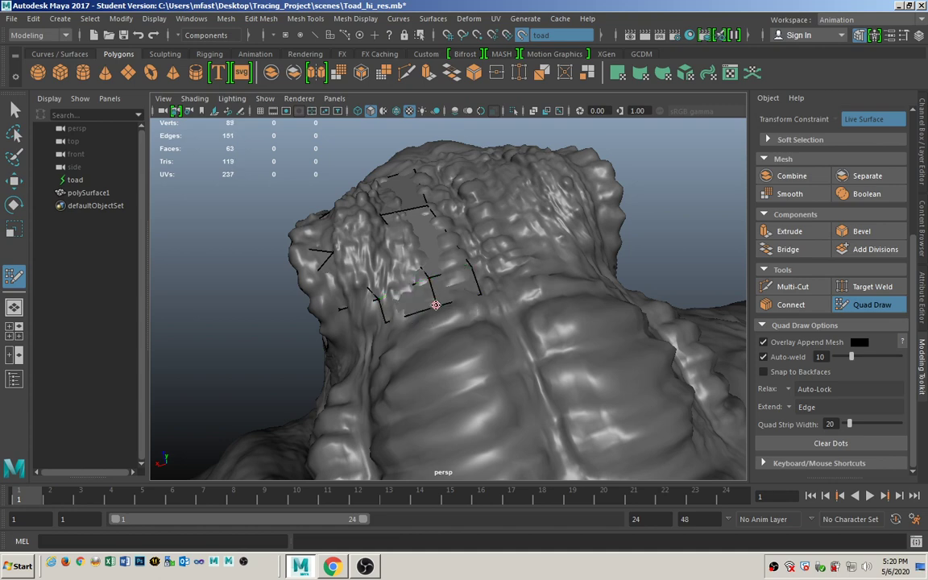
pyautogui.keyDown('alt'); pyautogui.moveTo(526, 329); pyautogui.dragTo(473, 321); pyautogui.keyUp('alt')
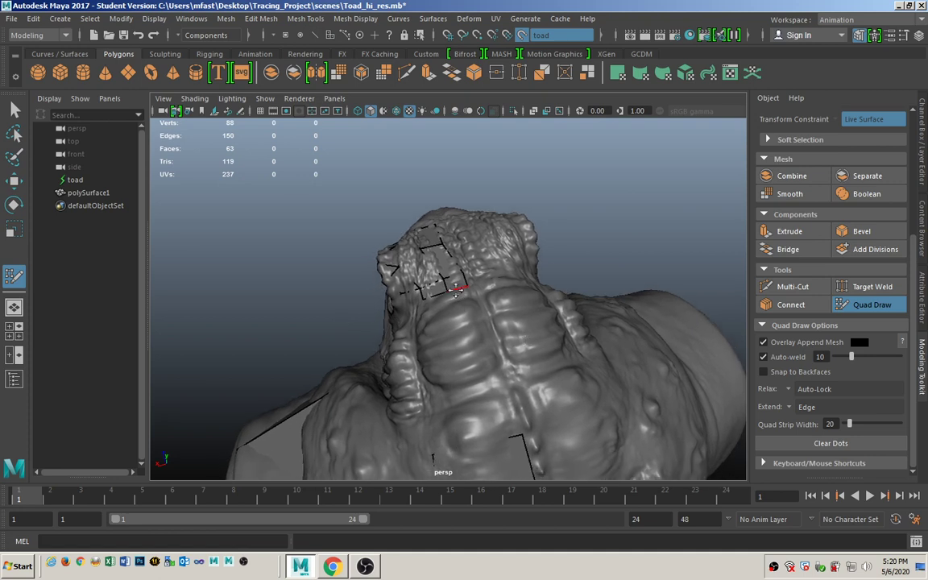
# Continue the quads down the back of the toad's neck and fill the remaining gap to the traced back mesh
pyautogui.press('shift')
pyautogui.press('Tab')
pyautogui.moveTo(464, 298)
pyautogui.mouseDown()
pyautogui.moveTo(427, 282)
pyautogui.moveTo(447, 305)
pyautogui.moveTo(469, 404)
pyautogui.moveTo(572, 407)
pyautogui.moveTo(500, 359)
pyautogui.mouseUp()
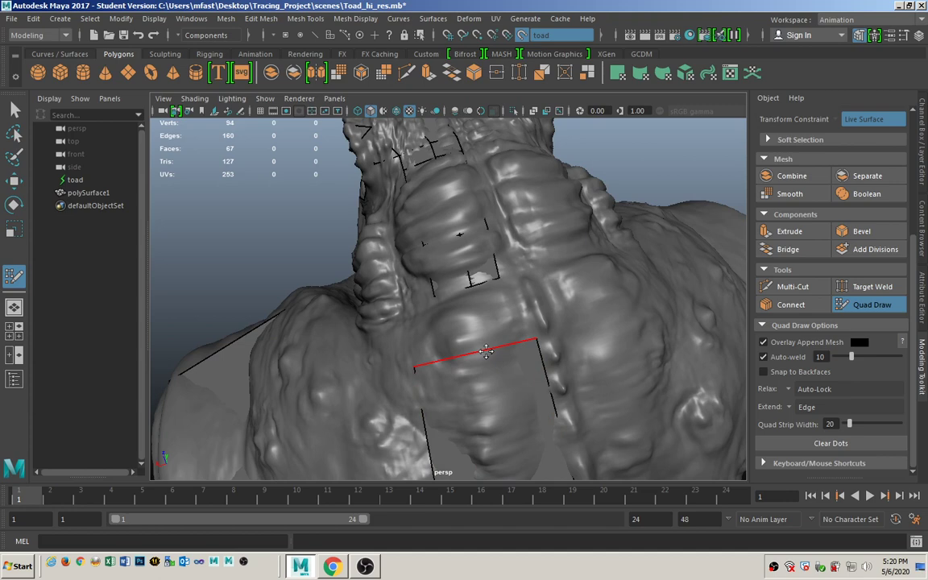
pyautogui.press('ctrl')
pyautogui.press('shift')
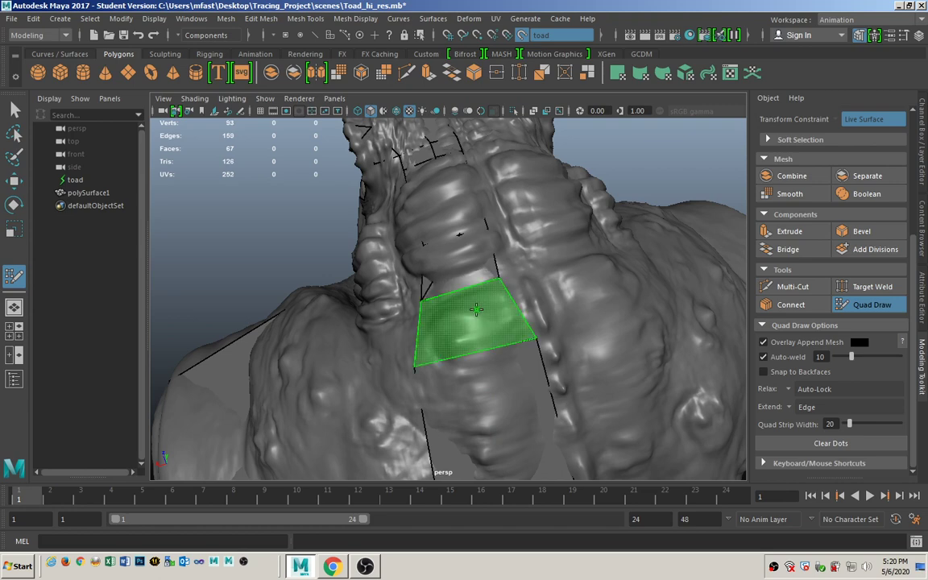
pyautogui.keyDown('shift'); pyautogui.click(478, 314); pyautogui.keyUp('shift')
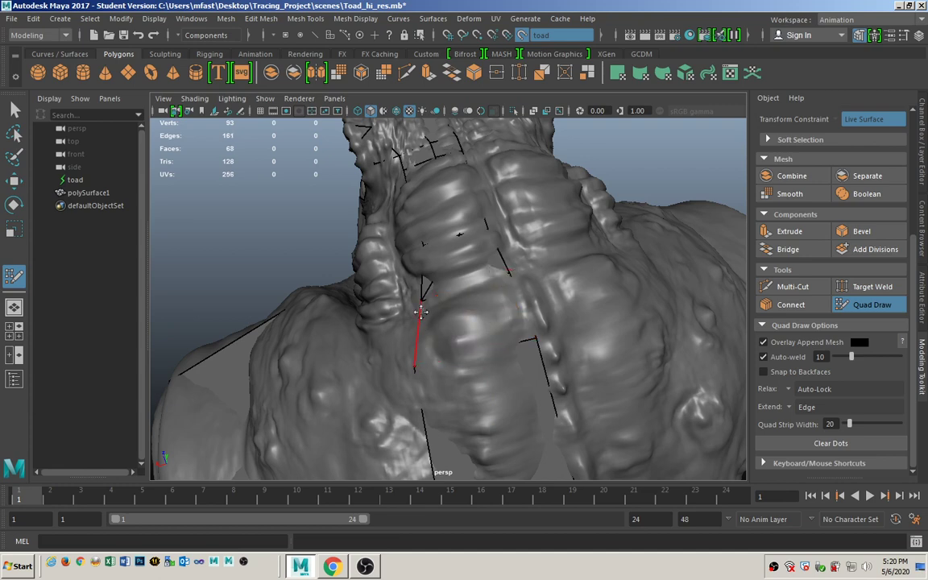
# Isolate polySurface1 and delete the short edge and the connected diagonal and lengthwise edges dividing the neck strip
pyautogui.keyDown('alt'); pyautogui.moveTo(400, 282); pyautogui.dragTo(460, 242); pyautogui.keyUp('alt')
pyautogui.click(81, 193)
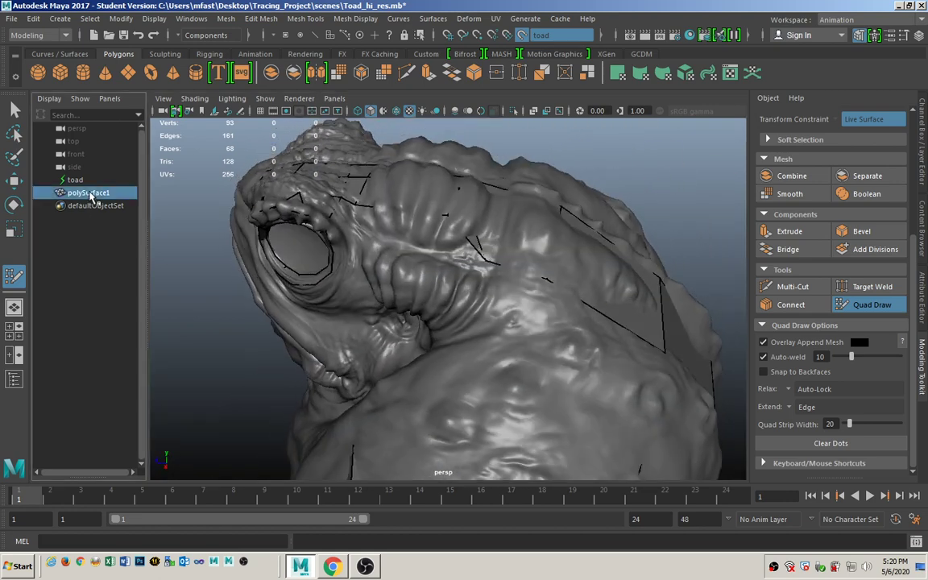
pyautogui.click(514, 111)
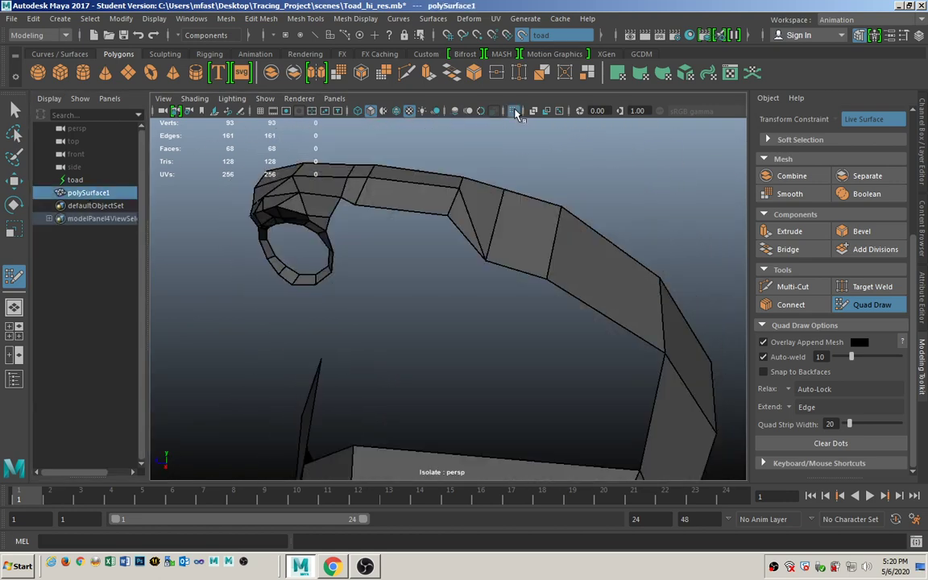
pyautogui.press('f')
pyautogui.moveTo(436, 325)
pyautogui.keyDown('alt'); pyautogui.mouseDown()
pyautogui.moveTo(509, 300)
pyautogui.moveTo(483, 314)
pyautogui.moveTo(534, 355)
pyautogui.moveTo(459, 339)
pyautogui.moveTo(478, 346)
pyautogui.moveTo(369, 374)
pyautogui.moveTo(420, 267)
pyautogui.moveTo(362, 218)
pyautogui.moveTo(423, 269)
pyautogui.mouseUp(); pyautogui.keyUp('alt')
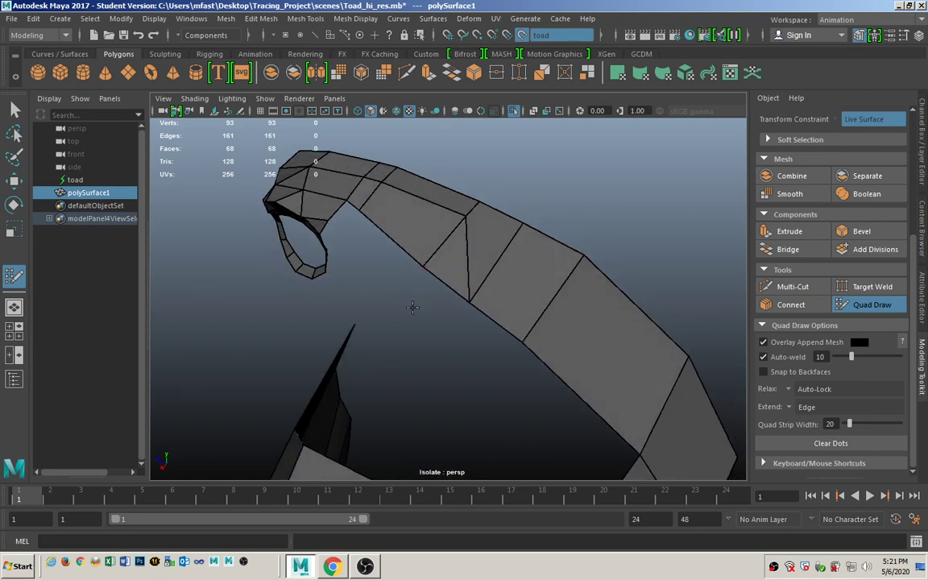
pyautogui.keyDown('alt'); pyautogui.moveTo(411, 306); pyautogui.dragTo(372, 320); pyautogui.keyUp('alt')
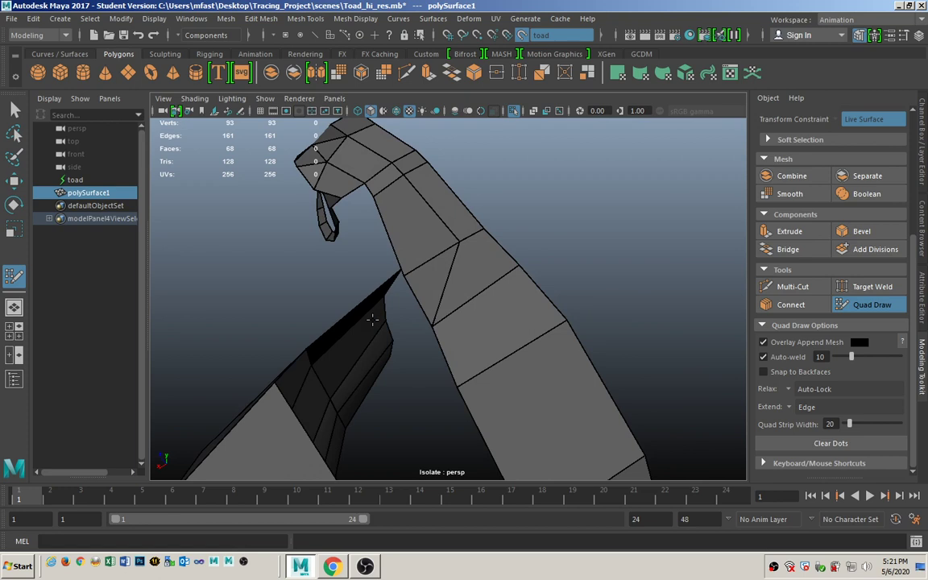
pyautogui.keyDown('alt'); pyautogui.moveTo(372, 320); pyautogui.dragTo(459, 242); pyautogui.keyUp('alt')
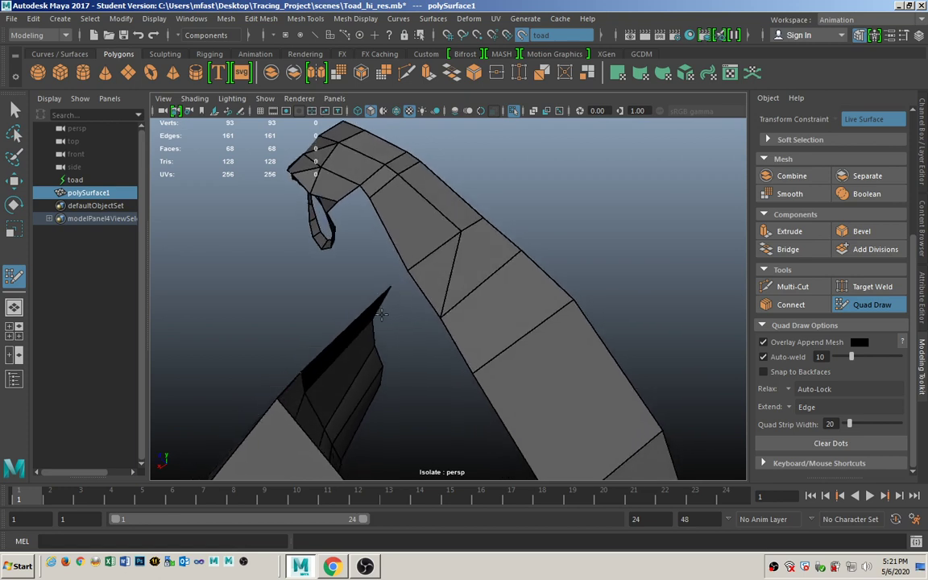
pyautogui.keyDown('ctrl'); pyautogui.keyDown('shift'); pyautogui.click(476, 230); pyautogui.keyUp('shift'); pyautogui.keyUp('ctrl')
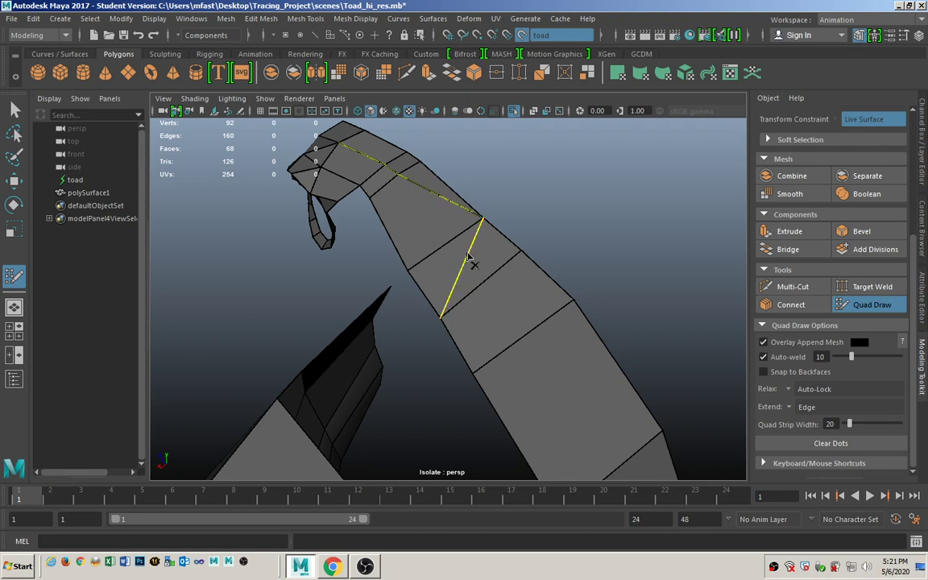
pyautogui.keyDown('ctrl'); pyautogui.keyDown('shift'); pyautogui.click(469, 258); pyautogui.keyUp('shift'); pyautogui.keyUp('ctrl')
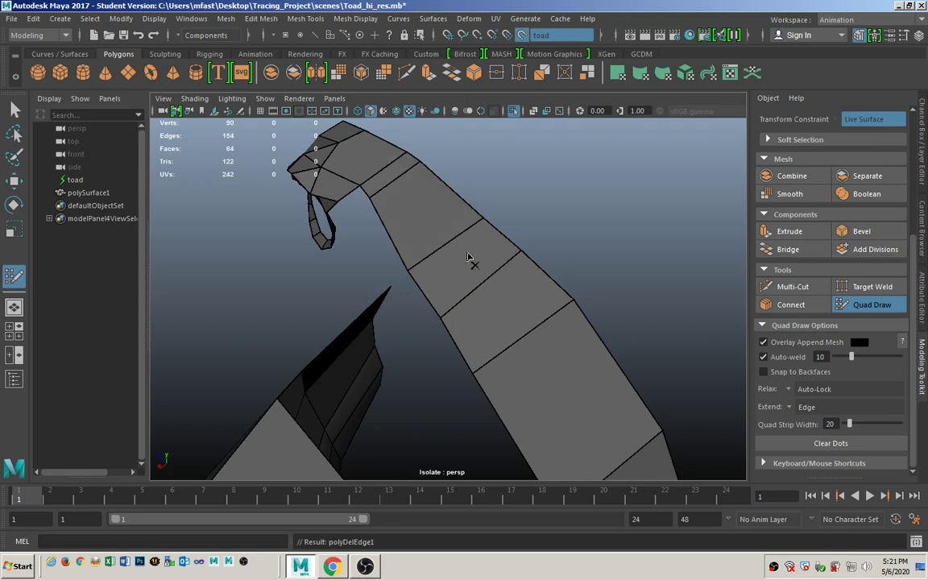
pyautogui.moveTo(507, 265)
pyautogui.keyDown('alt'); pyautogui.mouseDown()
pyautogui.moveTo(555, 246)
pyautogui.moveTo(548, 272)
pyautogui.moveTo(466, 237)
pyautogui.mouseUp(); pyautogui.keyUp('alt')
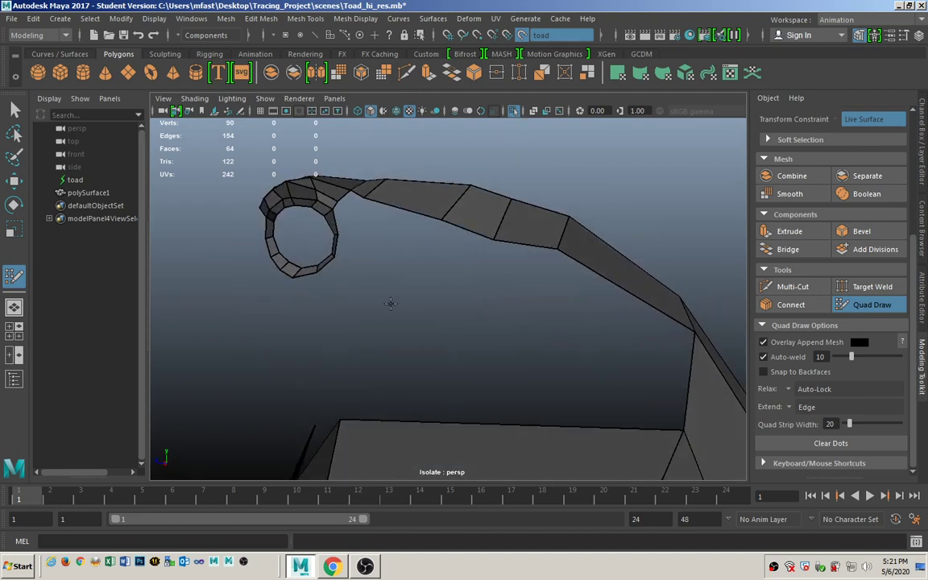
pyautogui.moveTo(387, 304)
pyautogui.keyDown('alt'); pyautogui.mouseDown()
pyautogui.moveTo(373, 306)
pyautogui.moveTo(400, 314)
pyautogui.moveTo(407, 304)
pyautogui.moveTo(413, 383)
pyautogui.mouseUp(); pyautogui.keyUp('alt')
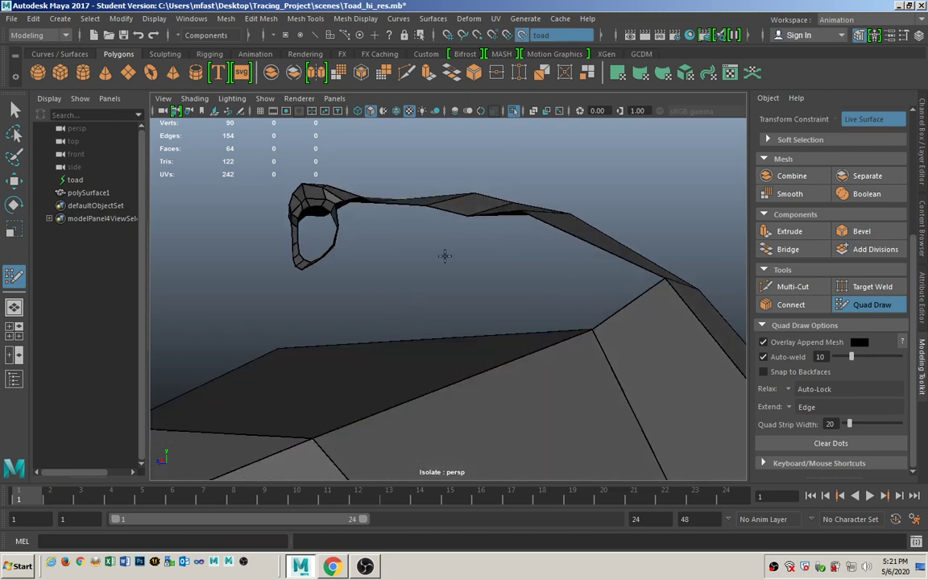
pyautogui.keyDown('alt'); pyautogui.moveTo(442, 230); pyautogui.dragTo(403, 273); pyautogui.keyUp('alt')
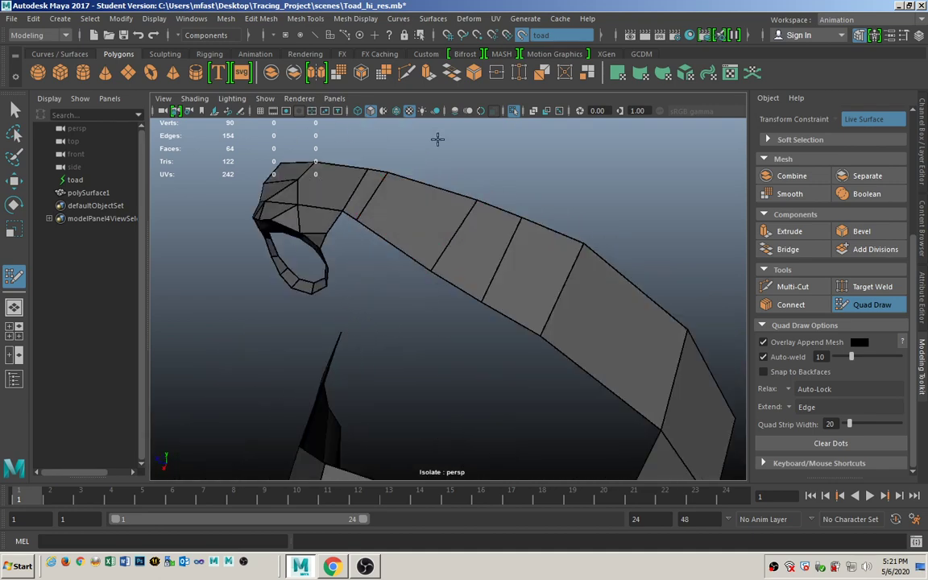
# Turn off isolation of polySurface1 to show the toad sculpt again and frame the eye and neck area
pyautogui.click(512, 112)
pyautogui.moveTo(371, 360)
pyautogui.keyDown('alt'); pyautogui.mouseDown()
pyautogui.moveTo(411, 303)
pyautogui.moveTo(345, 322)
pyautogui.moveTo(364, 356)
pyautogui.mouseUp(); pyautogui.keyUp('alt')
pyautogui.scroll(4, 411, 302)
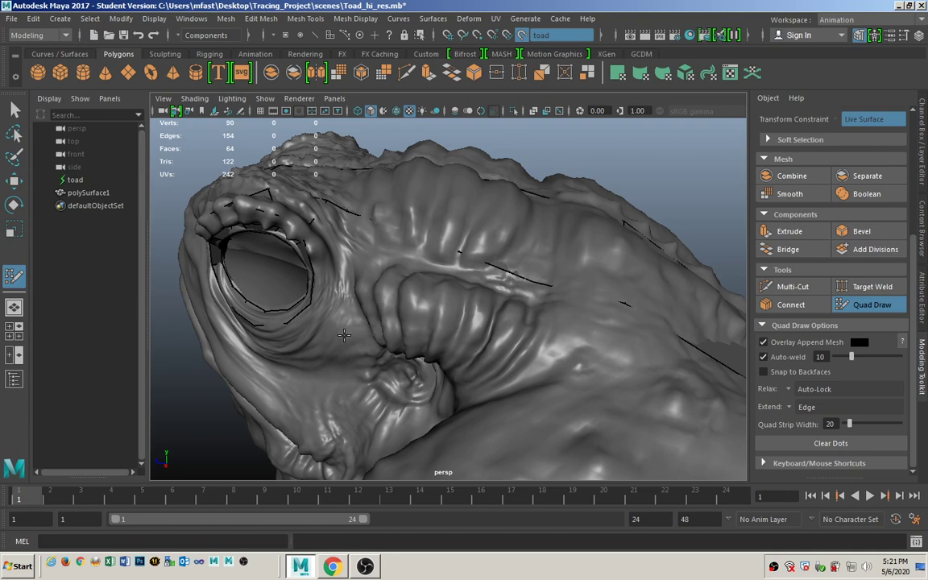
pyautogui.click(12, 19)
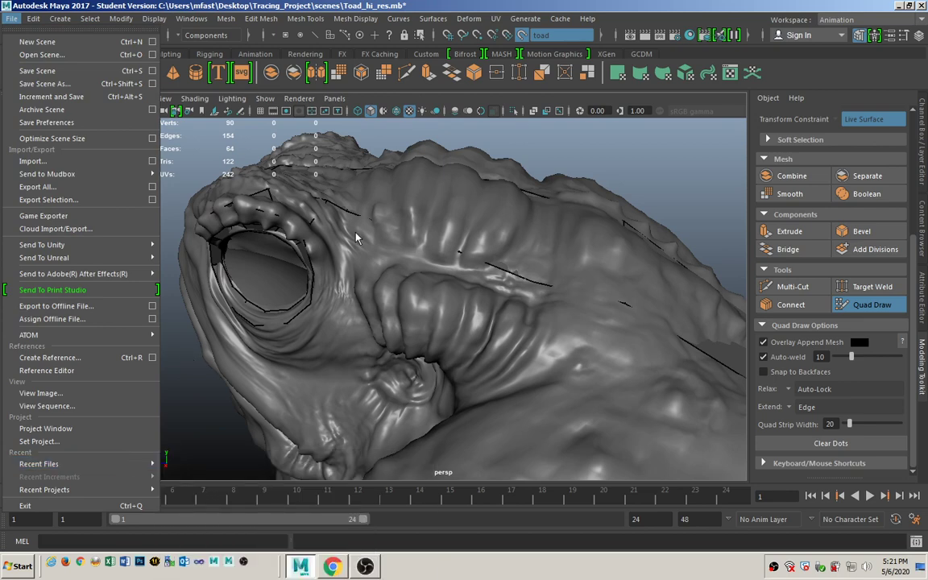
pyautogui.click(305, 354)
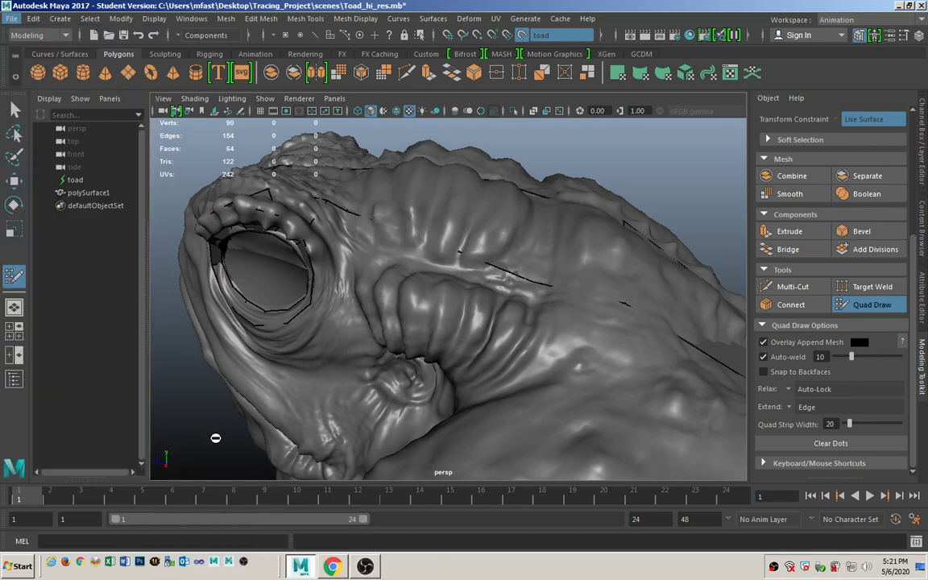
# Switch to the lesson page in Chrome and read the edge extension, edge loop extension and triangle auto-weld instructions
pyautogui.click(332, 566)
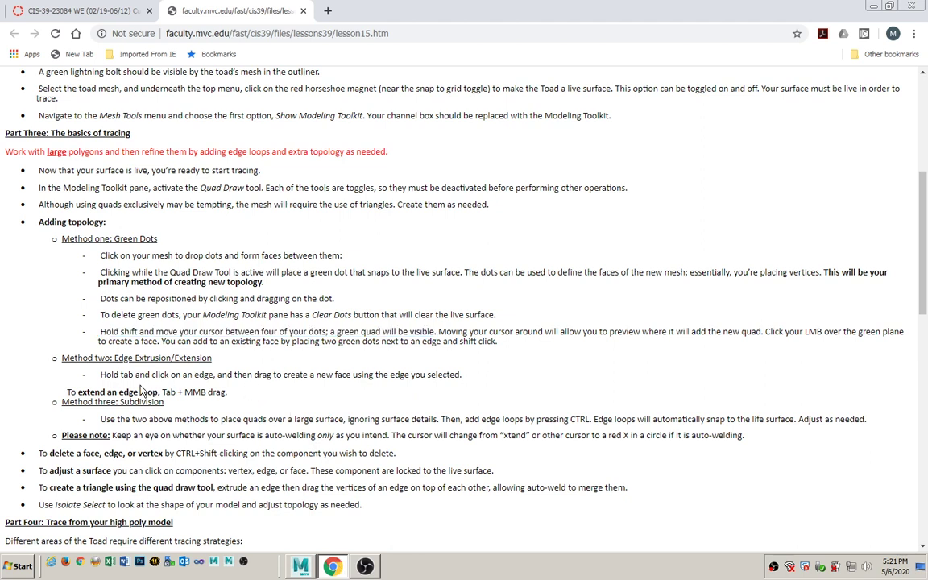
pyautogui.moveTo(114, 356); pyautogui.dragTo(216, 358)
pyautogui.moveTo(162, 391); pyautogui.dragTo(223, 394)
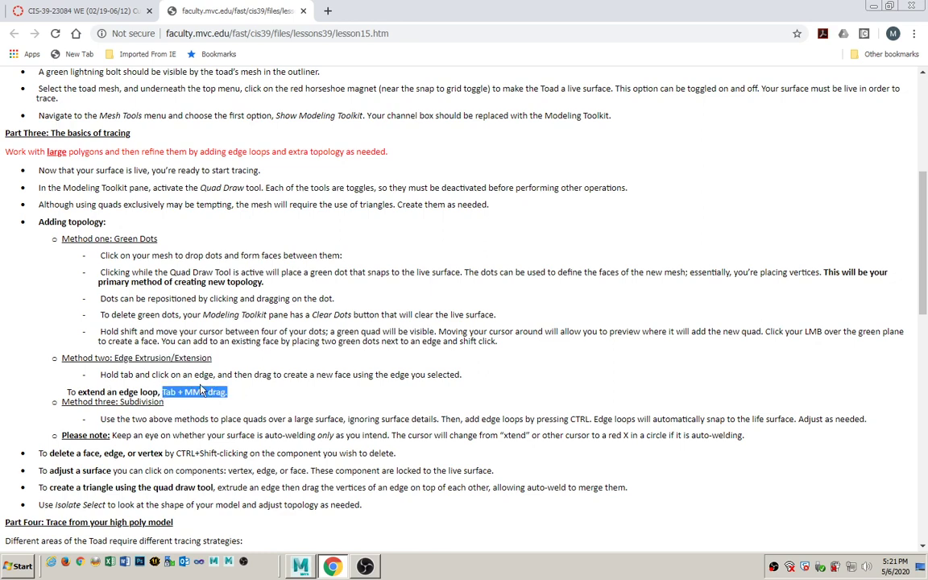
pyautogui.moveTo(121, 374); pyautogui.dragTo(216, 375)
pyautogui.scroll(-1, 215, 391)
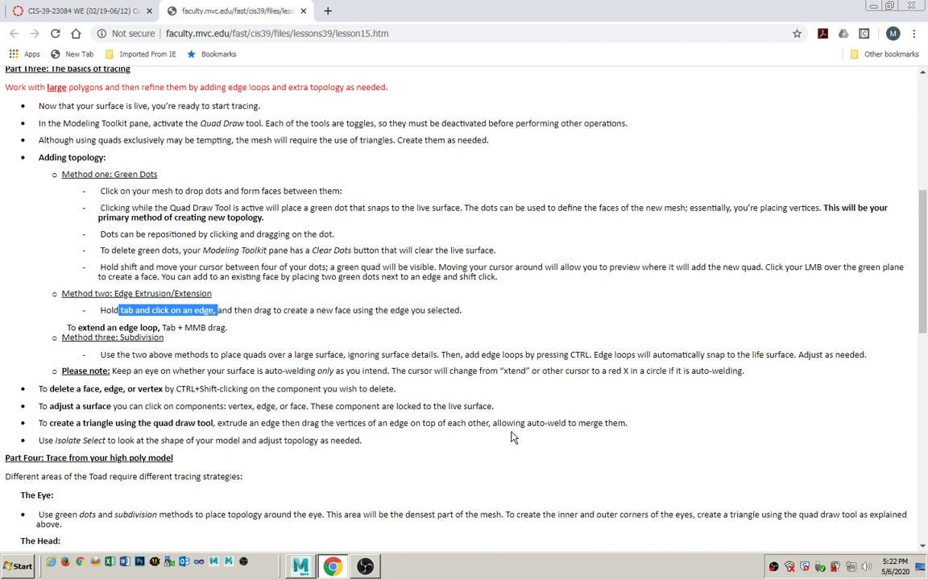
pyautogui.moveTo(492, 423); pyautogui.dragTo(622, 422)
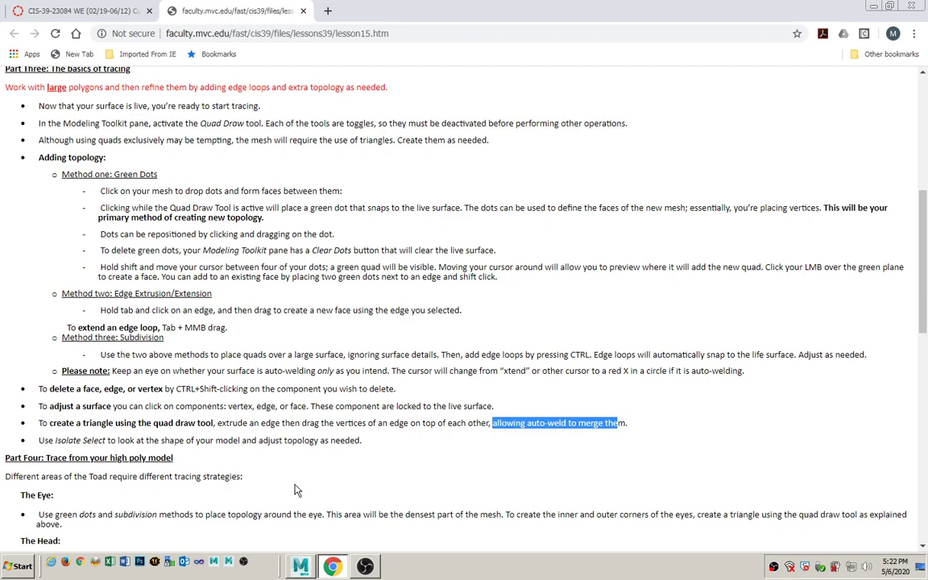
pyautogui.click(246, 420)
# Read the lesson's tracing strategies, mesh refinement advice and Quad Draw Tool Hotkeys table
pyautogui.scroll(-2, 249, 418)
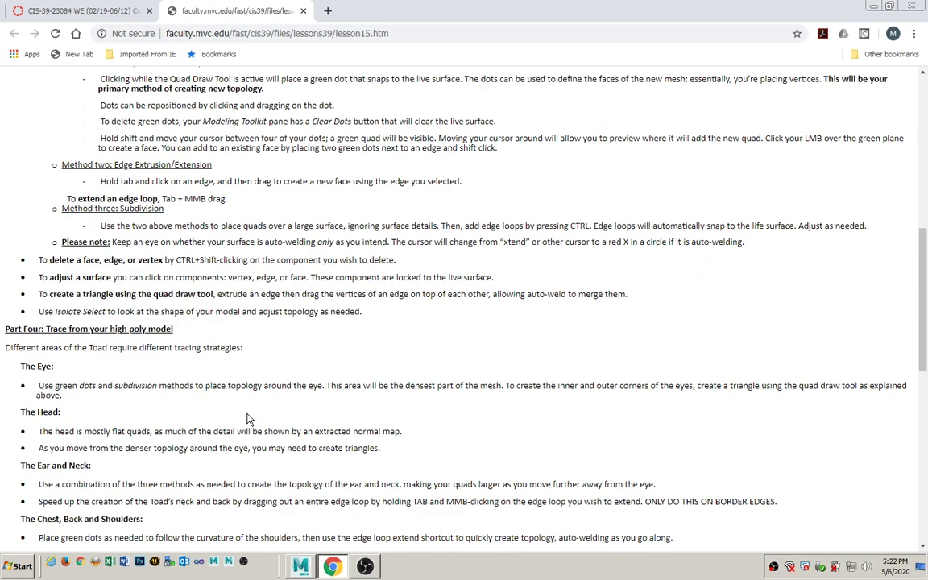
pyautogui.scroll(-2, 138, 409)
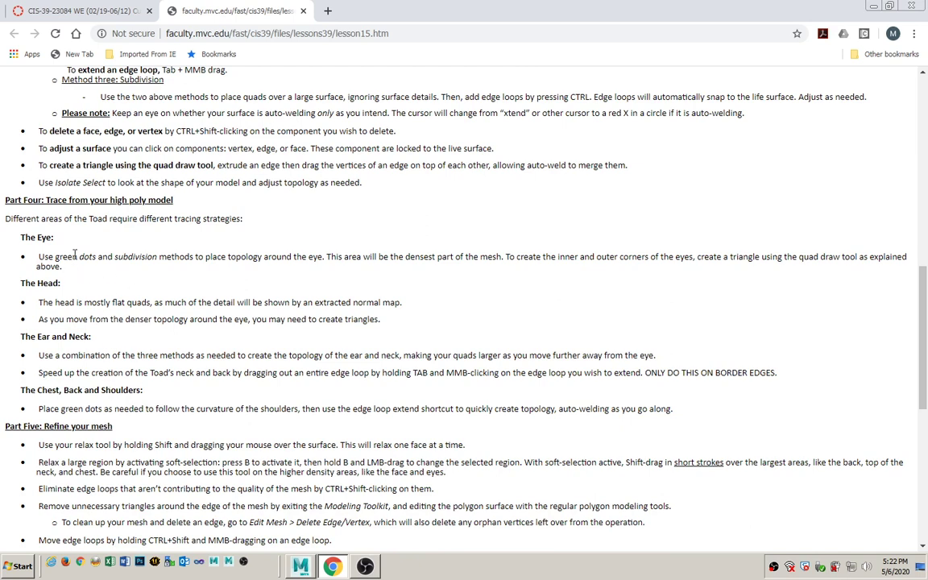
pyautogui.scroll(-2, 198, 372)
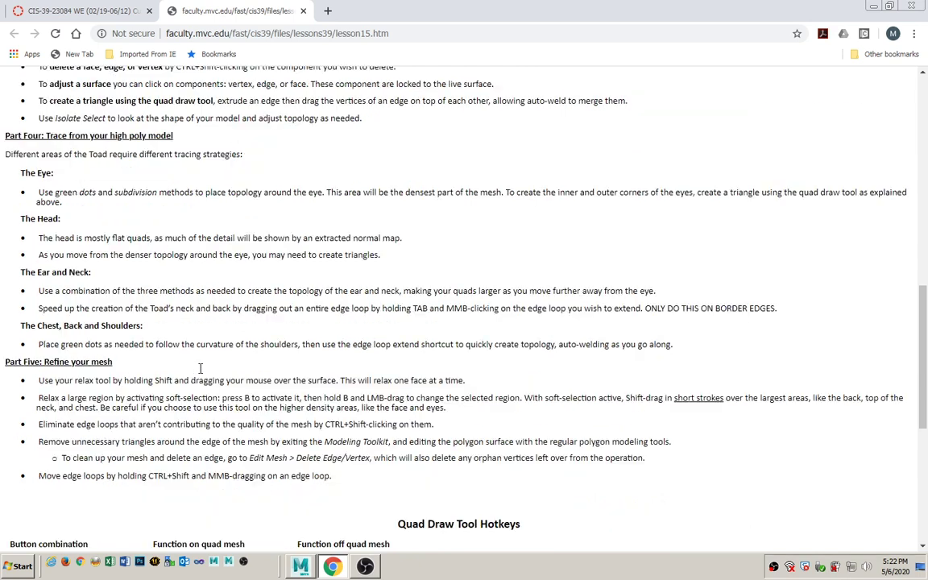
pyautogui.scroll(-1, 200, 373)
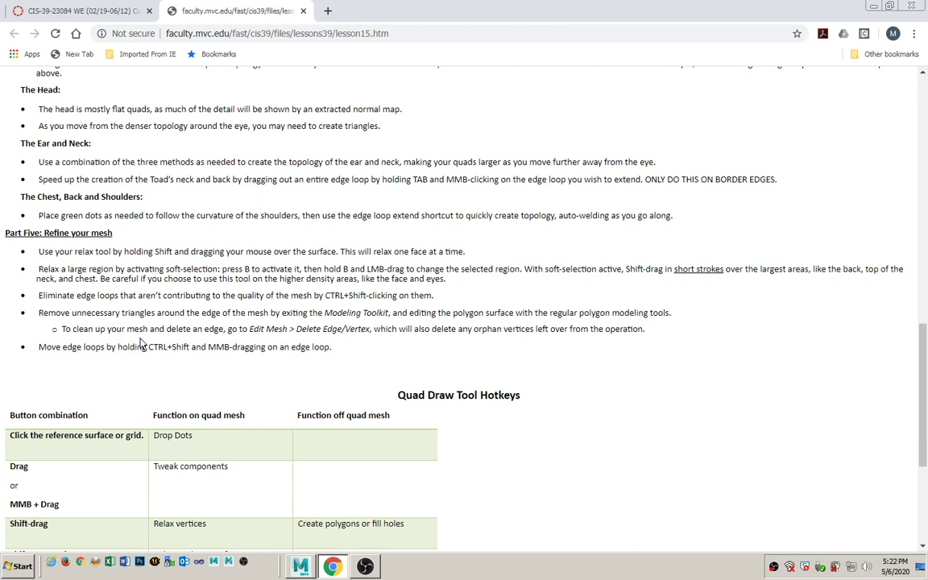
pyautogui.moveTo(55, 253); pyautogui.dragTo(129, 253)
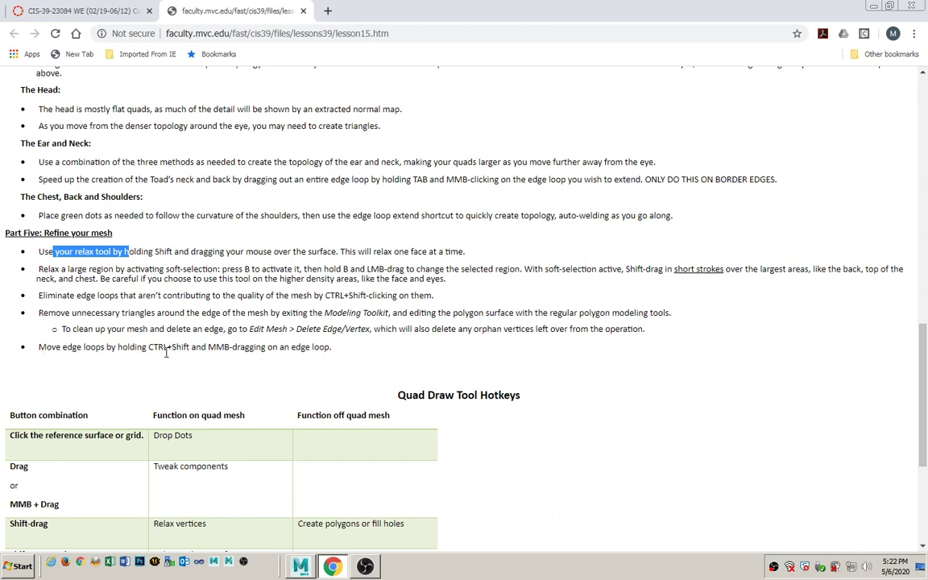
pyautogui.click(117, 263)
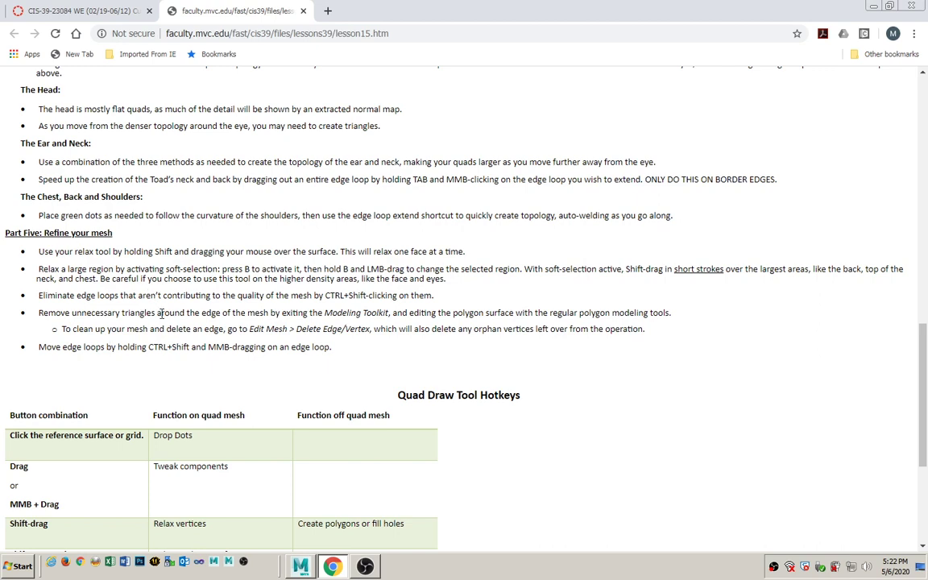
pyautogui.scroll(-3, 206, 308)
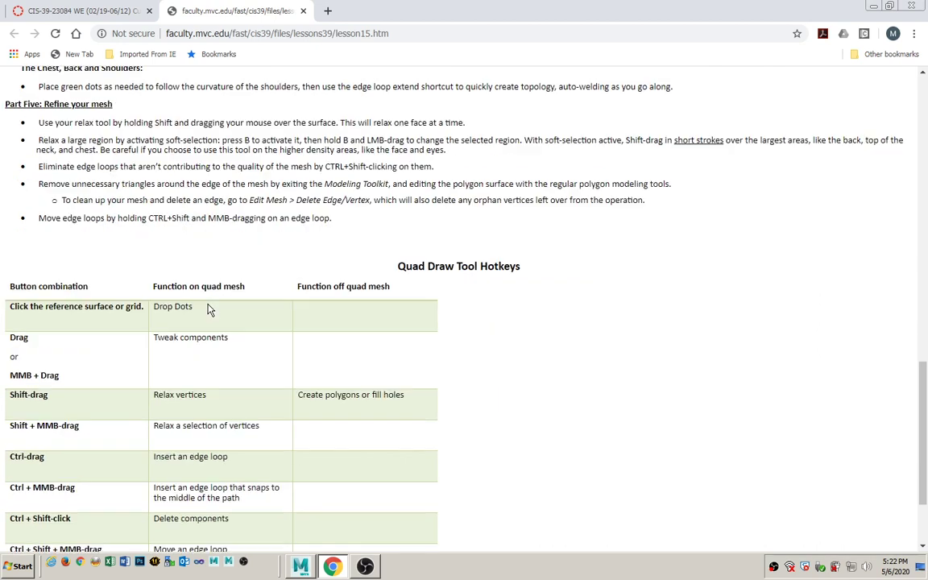
pyautogui.scroll(-3, 206, 308)
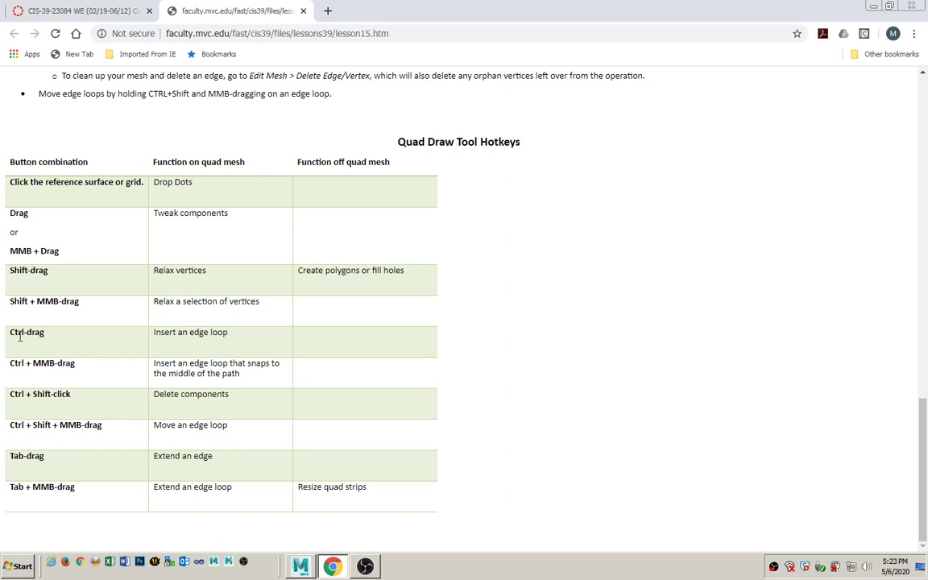
# Return to Maya and insert an edge loop through the traced quads across the toad's shoulder
pyautogui.hotkey('alt', 'Tab')
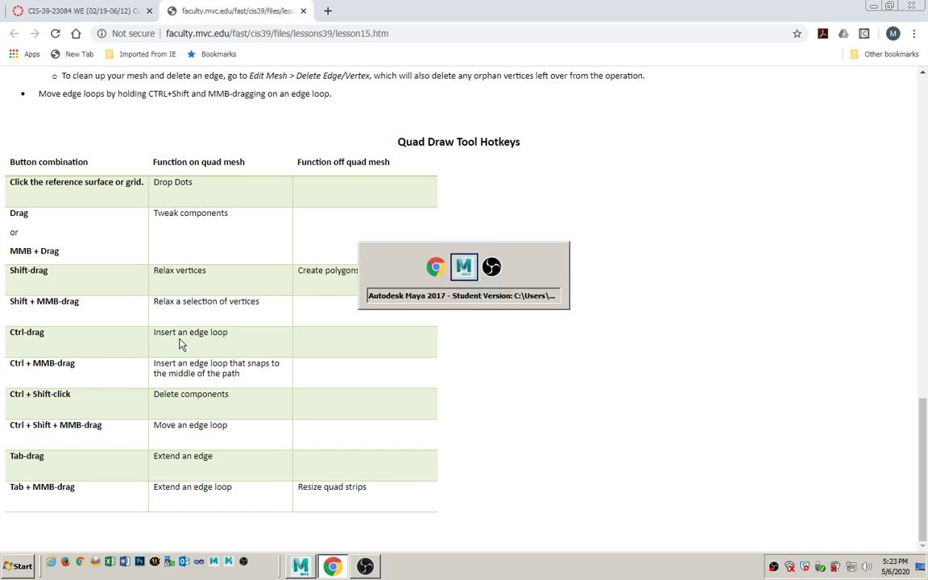
pyautogui.scroll(-5, 499, 279)
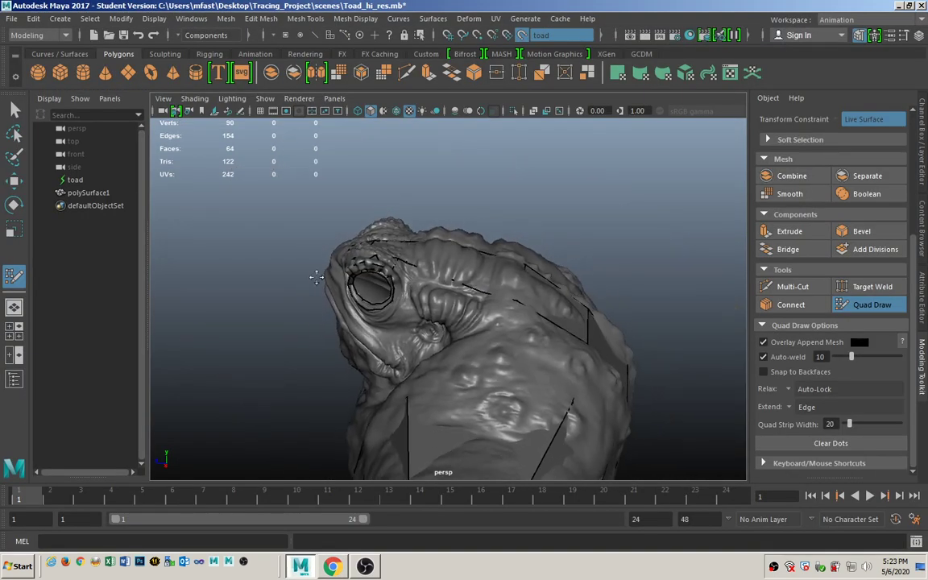
pyautogui.keyDown('alt'); pyautogui.moveTo(499, 279); pyautogui.dragTo(379, 357); pyautogui.keyUp('alt')
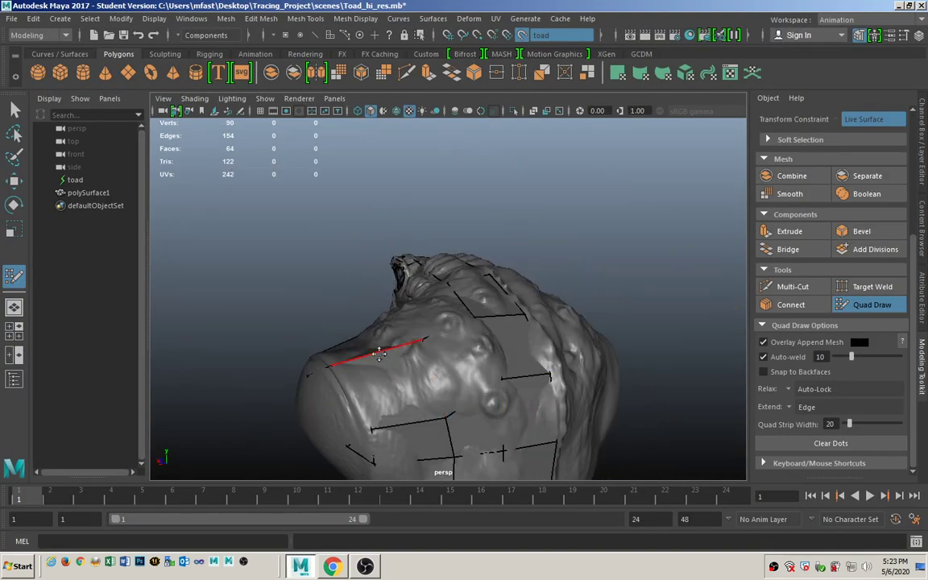
pyautogui.press('ctrl')
pyautogui.keyDown('ctrl'); pyautogui.click(378, 354); pyautogui.keyUp('ctrl')
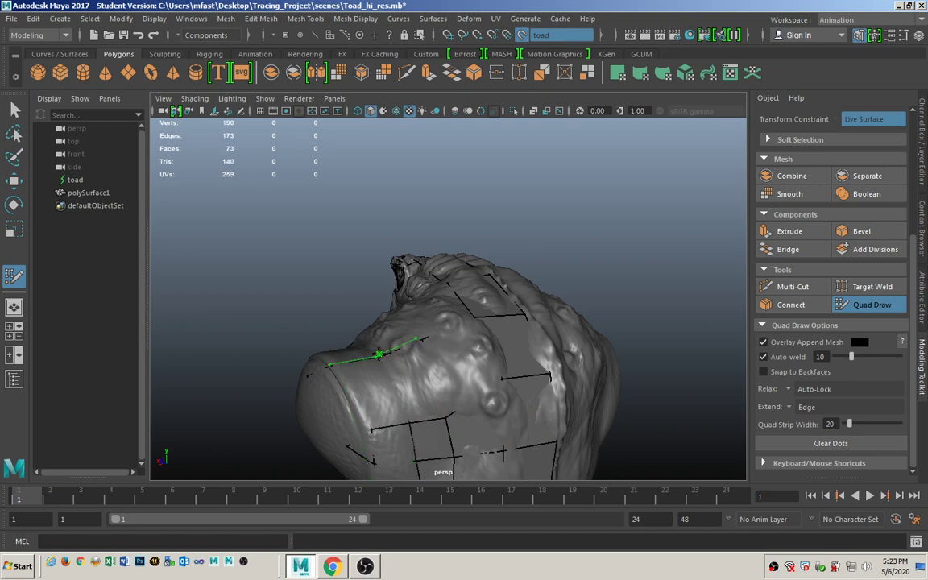
pyautogui.press('ctrl')
pyautogui.keyDown('alt'); pyautogui.moveTo(334, 358); pyautogui.dragTo(248, 214); pyautogui.keyUp('alt')
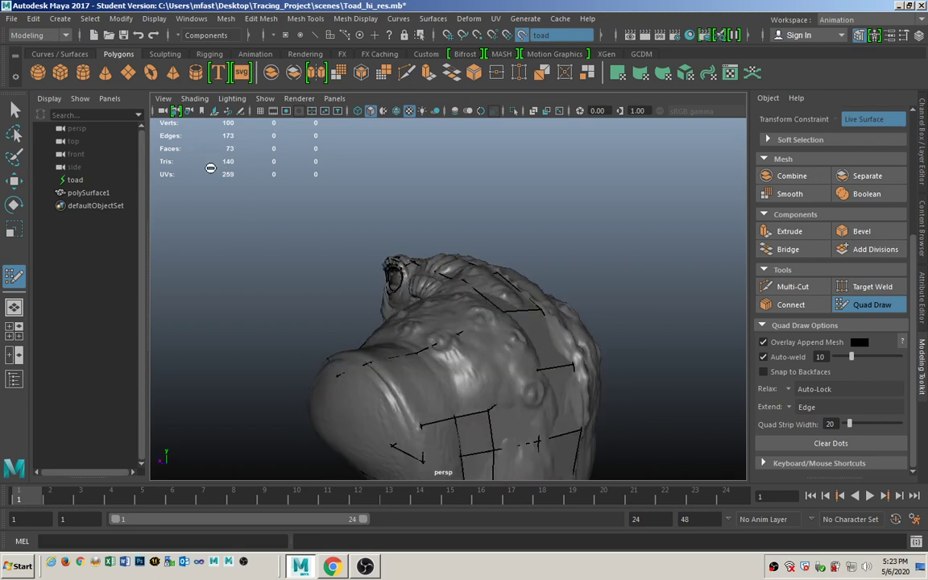
pyautogui.keyDown('alt'); pyautogui.moveTo(282, 338); pyautogui.dragTo(432, 320); pyautogui.keyUp('alt')
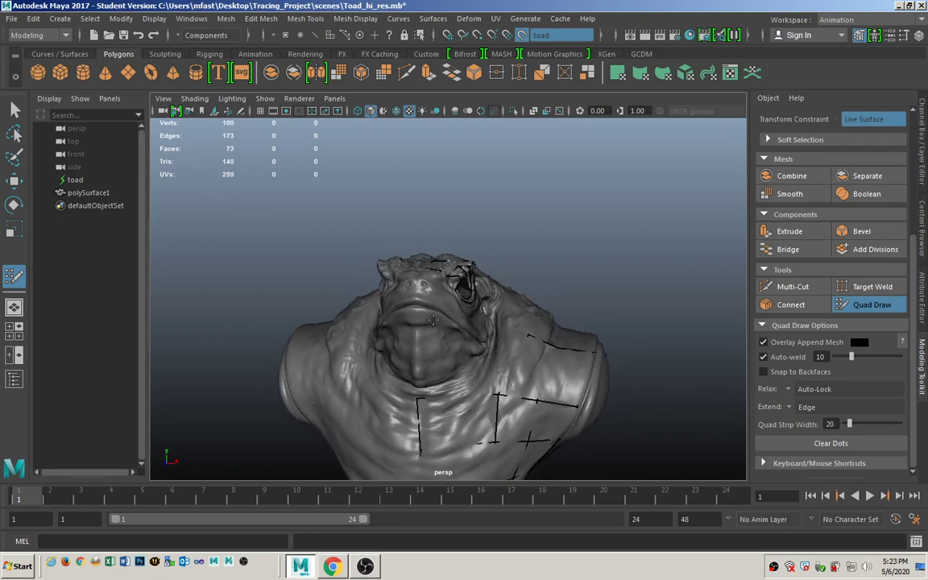
# Set the current project to the recent project New_Project
pyautogui.click(12, 20)
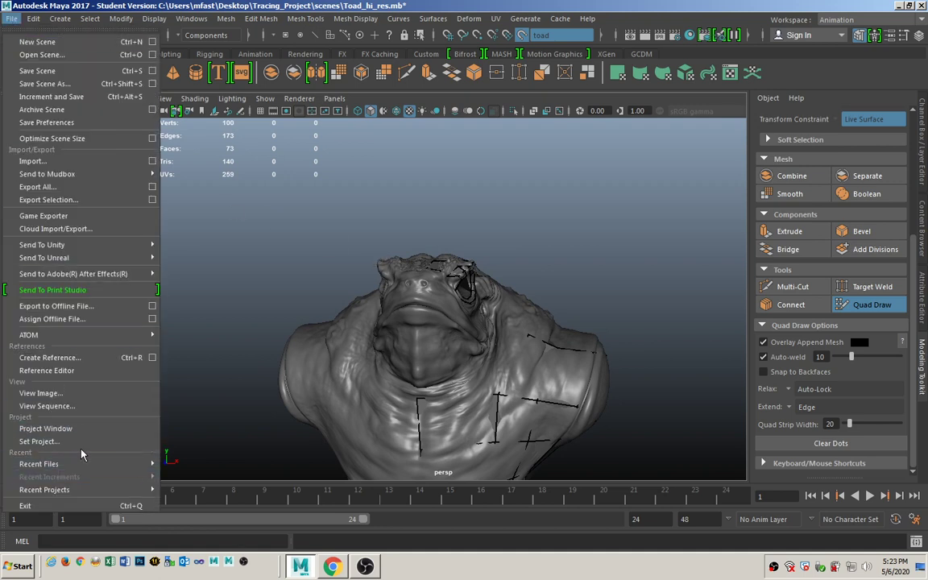
pyautogui.moveTo(77, 465)
pyautogui.moveTo(80, 489)
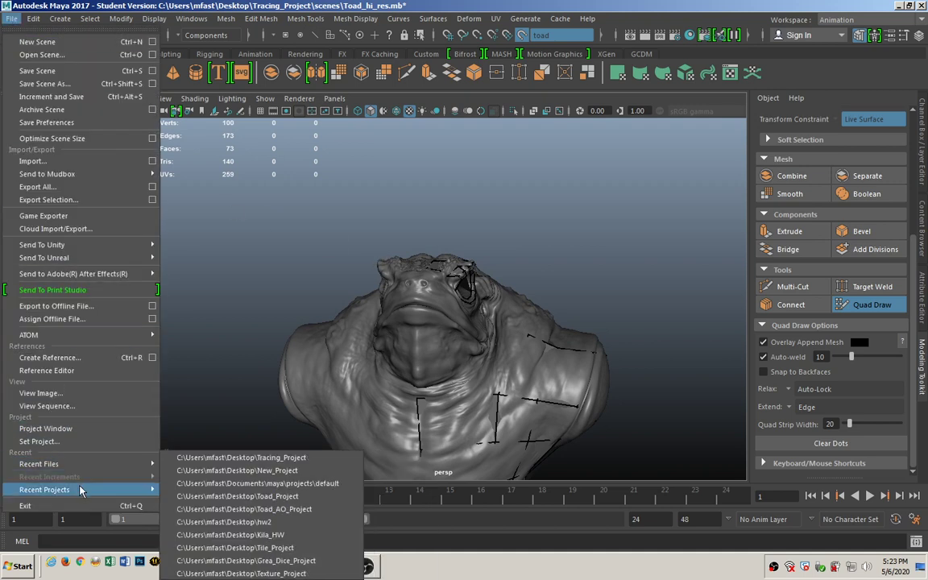
pyautogui.click(219, 471)
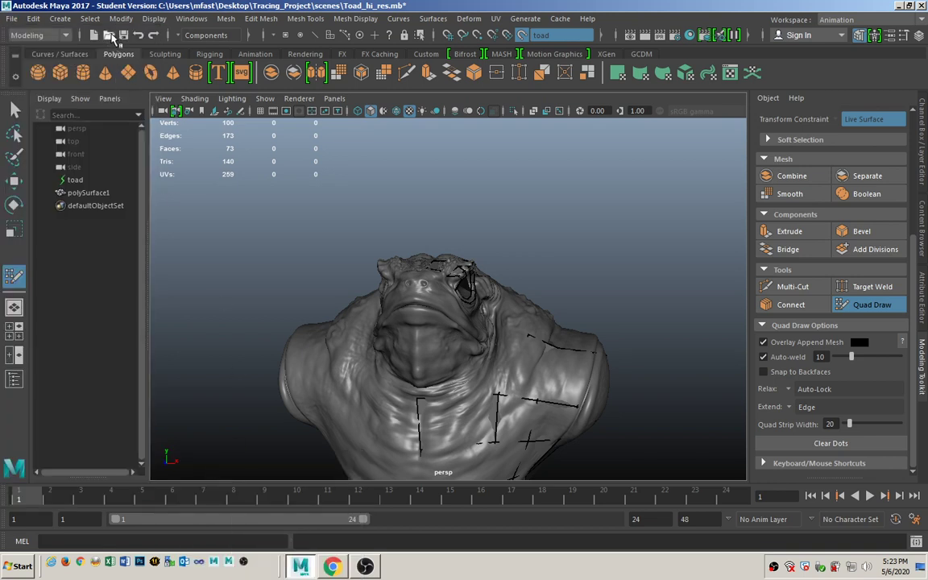
# Open the scene trace_complete.mb from the project's scenes folder and accept the student version notice
pyautogui.click(109, 35)
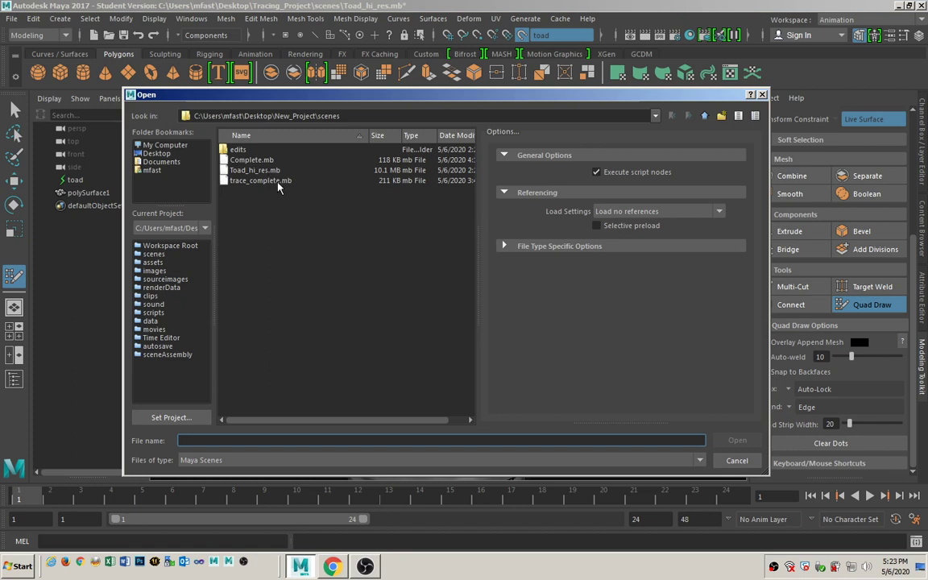
pyautogui.click(265, 180)
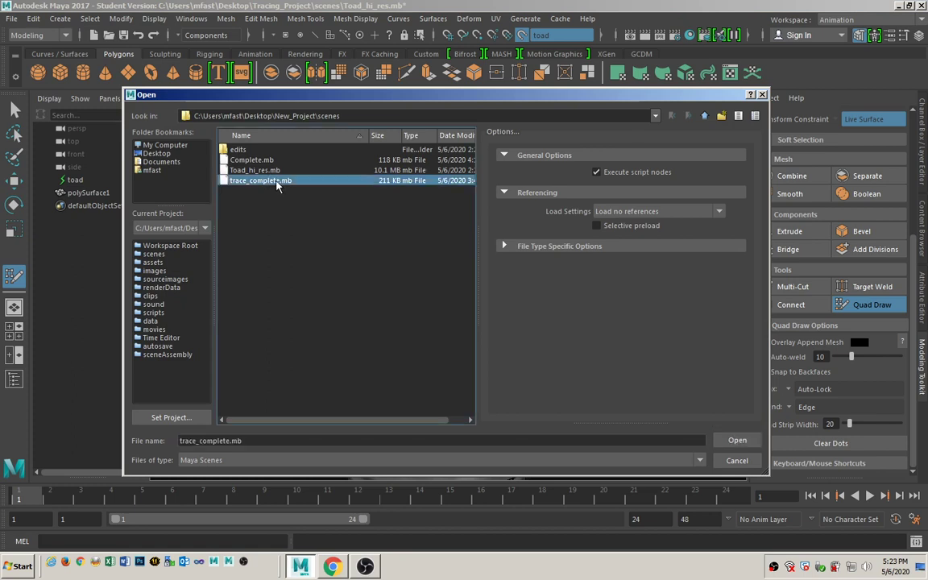
pyautogui.click(737, 441)
pyautogui.press('Return')
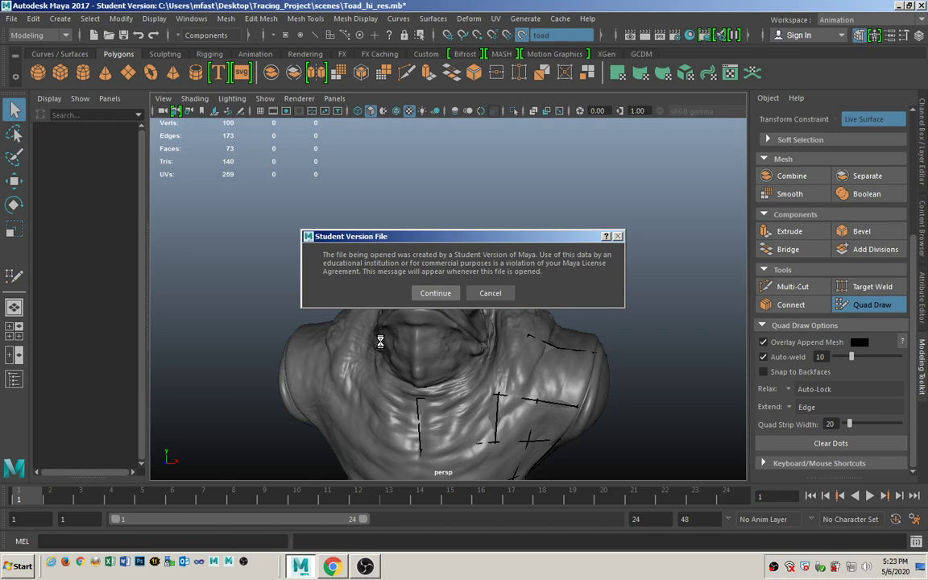
pyautogui.press('Return')
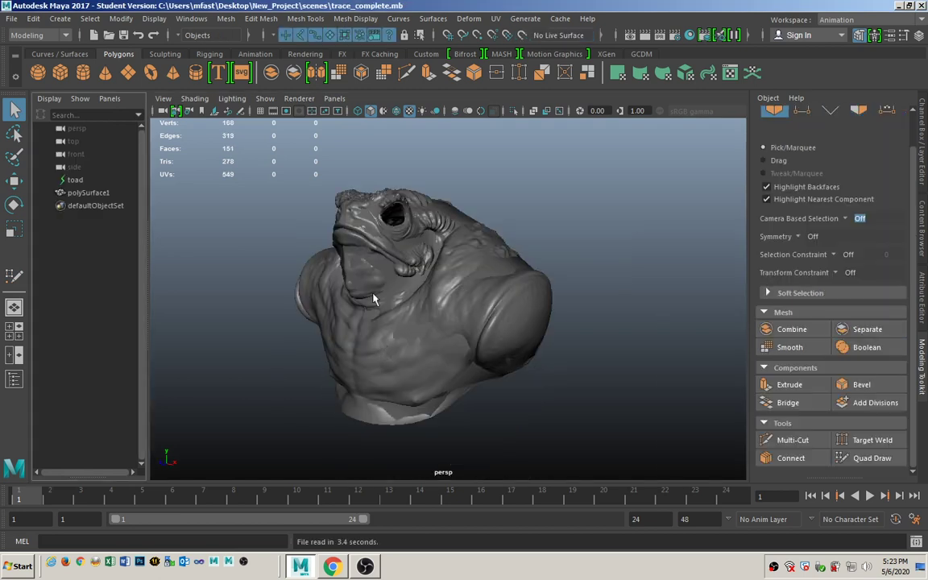
# Isolate polySurface1 and deselect it to examine the shaded surface of the completed toad trace
pyautogui.click(87, 193)
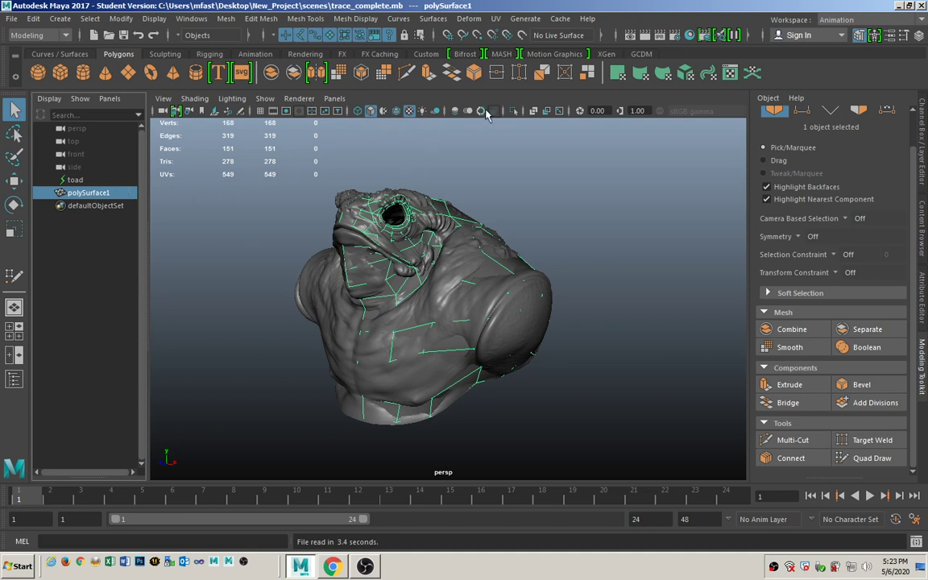
pyautogui.click(513, 111)
pyautogui.scroll(6, 323, 259)
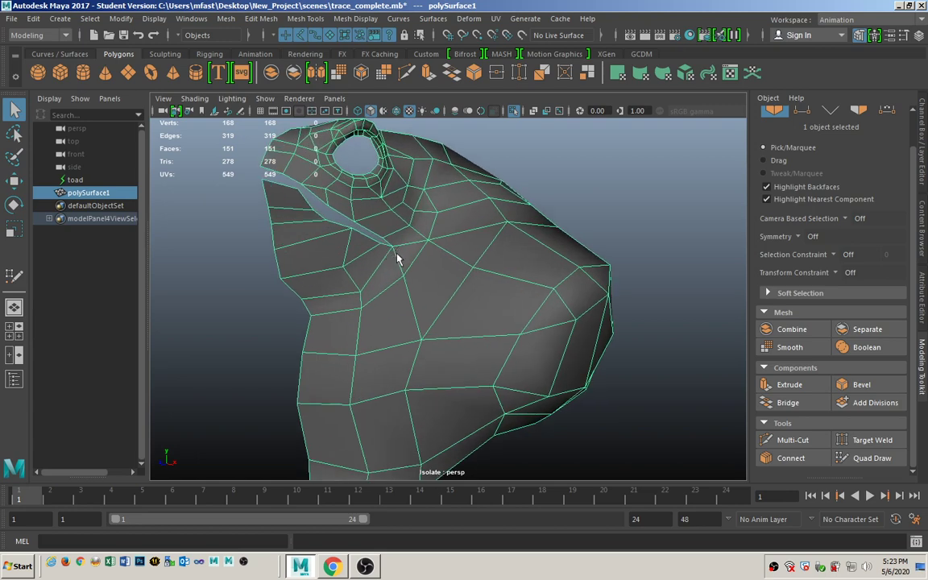
pyautogui.keyDown('alt'); pyautogui.moveTo(374, 235); pyautogui.dragTo(399, 264, button='middle'); pyautogui.keyUp('alt')
pyautogui.click(450, 135)
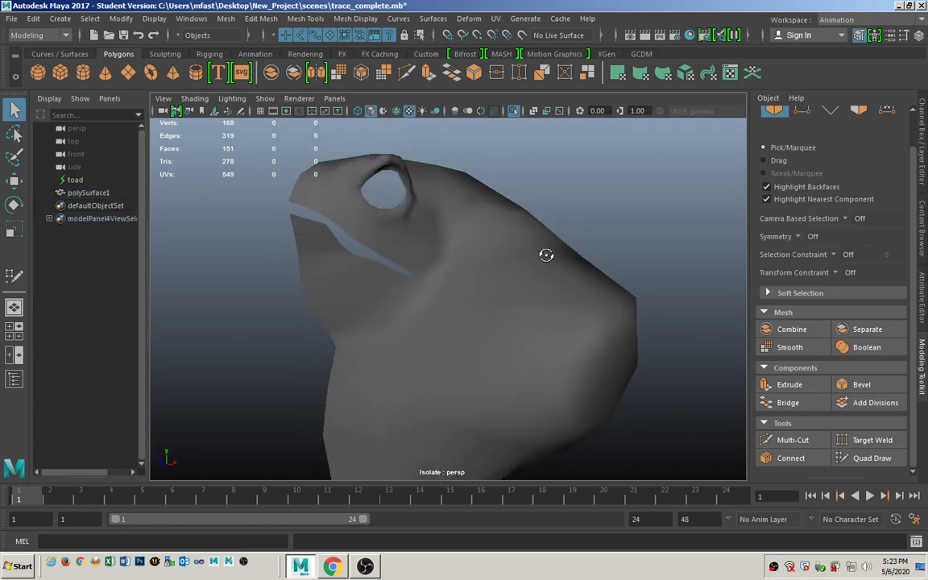
pyautogui.keyDown('alt'); pyautogui.moveTo(546, 253); pyautogui.dragTo(513, 250); pyautogui.keyUp('alt')
# Reselect polySurface1, look up the Soften Edge command, and examine the wireframe around the eye, neck and shoulder
pyautogui.click(488, 299)
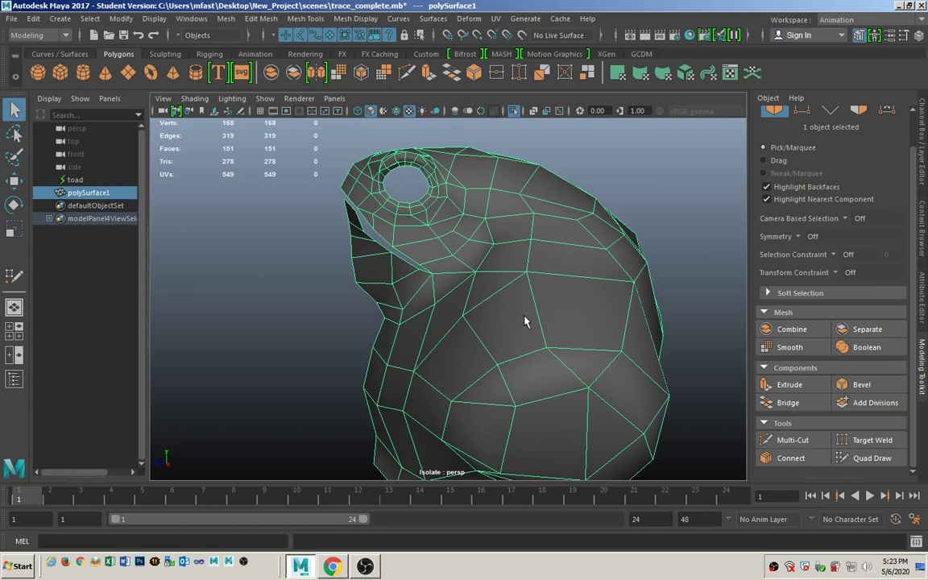
pyautogui.click(355, 18)
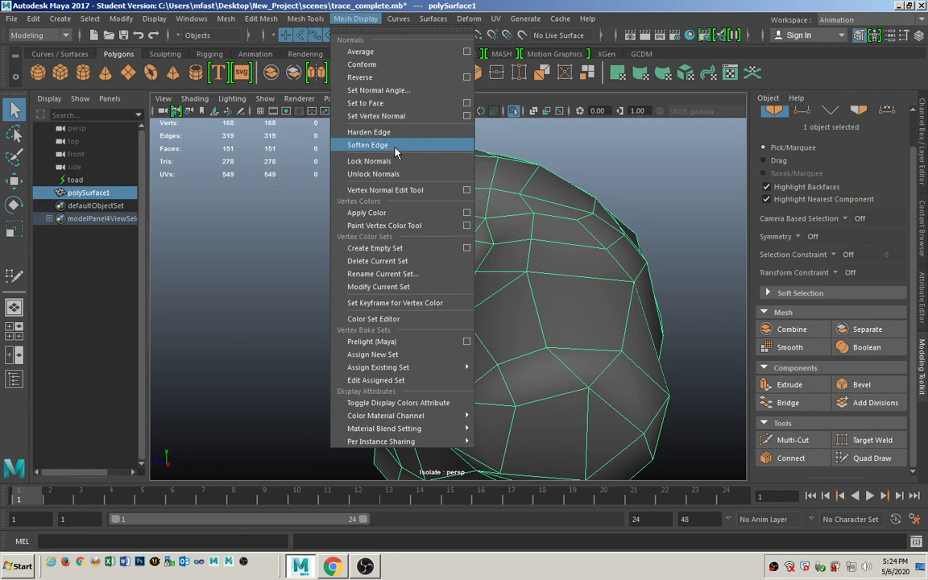
pyautogui.click(362, 17)
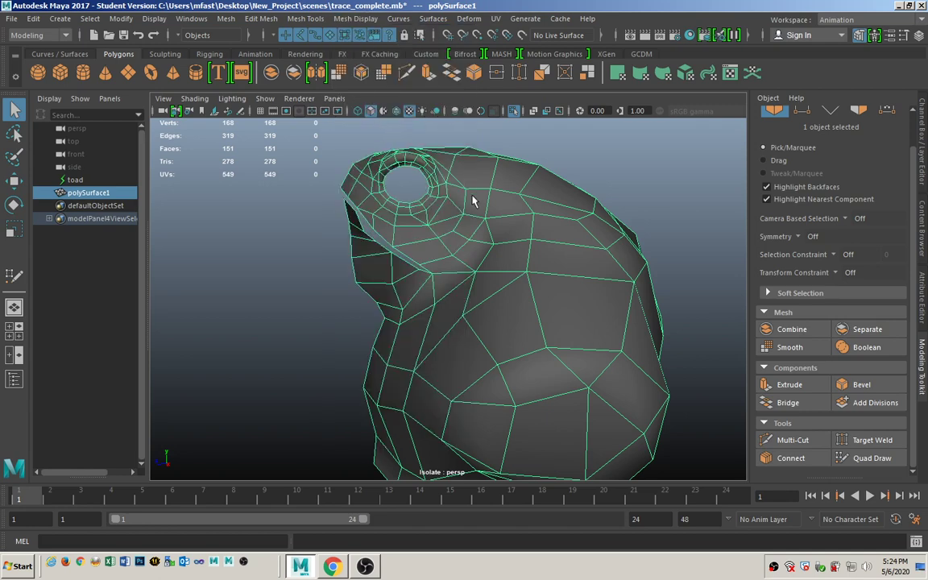
pyautogui.keyDown('alt'); pyautogui.moveTo(473, 201); pyautogui.dragTo(489, 218); pyautogui.keyUp('alt')
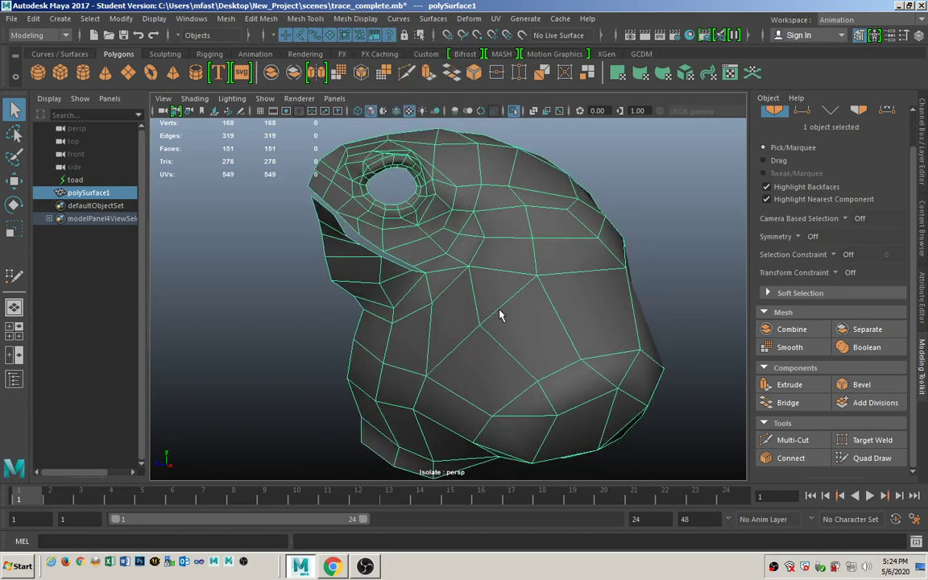
# Examine the completed trace's wireframe around the eye, mouth opening and jaw from several angles
pyautogui.keyDown('alt'); pyautogui.moveTo(499, 316); pyautogui.dragTo(444, 255); pyautogui.keyUp('alt')
pyautogui.click(260, 18)
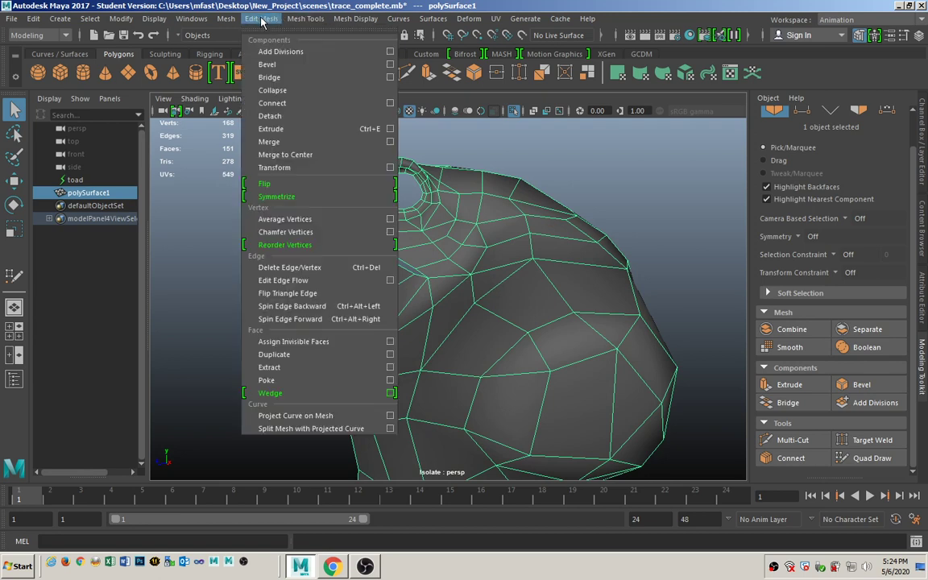
pyautogui.click(260, 18)
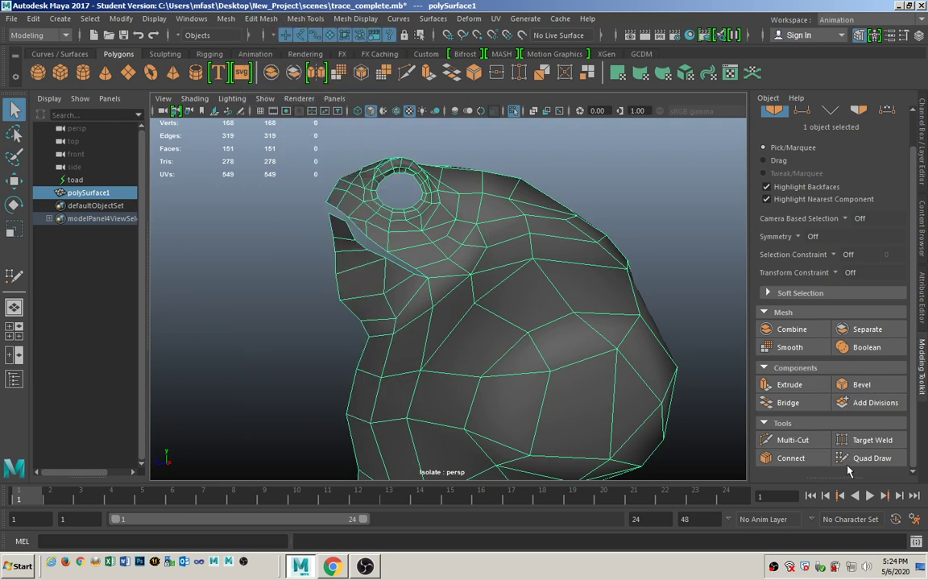
pyautogui.keyDown('alt'); pyautogui.moveTo(482, 257); pyautogui.dragTo(440, 242); pyautogui.keyUp('alt')
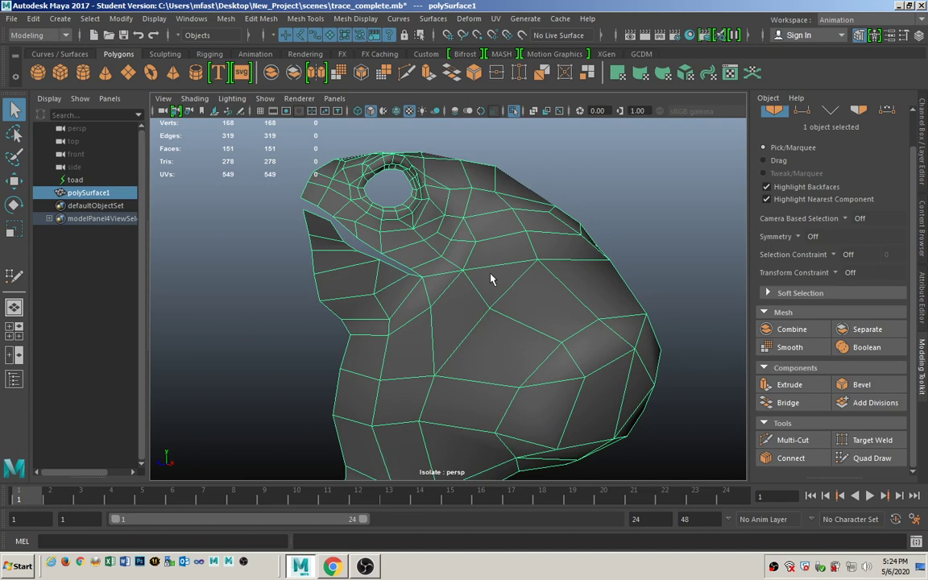
pyautogui.keyDown('alt'); pyautogui.moveTo(488, 293); pyautogui.dragTo(338, 245); pyautogui.keyUp('alt')
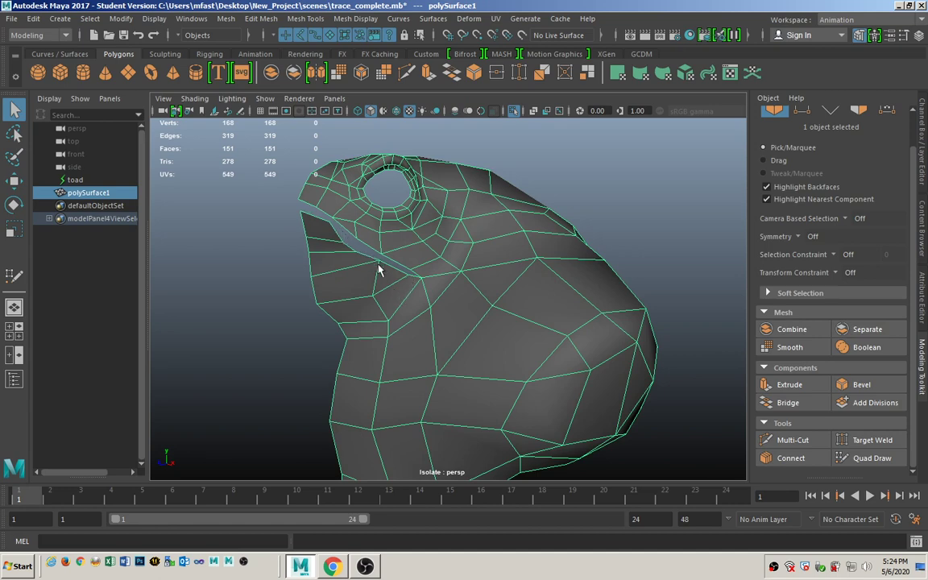
pyautogui.keyDown('alt'); pyautogui.moveTo(328, 266); pyautogui.dragTo(361, 288); pyautogui.keyUp('alt')
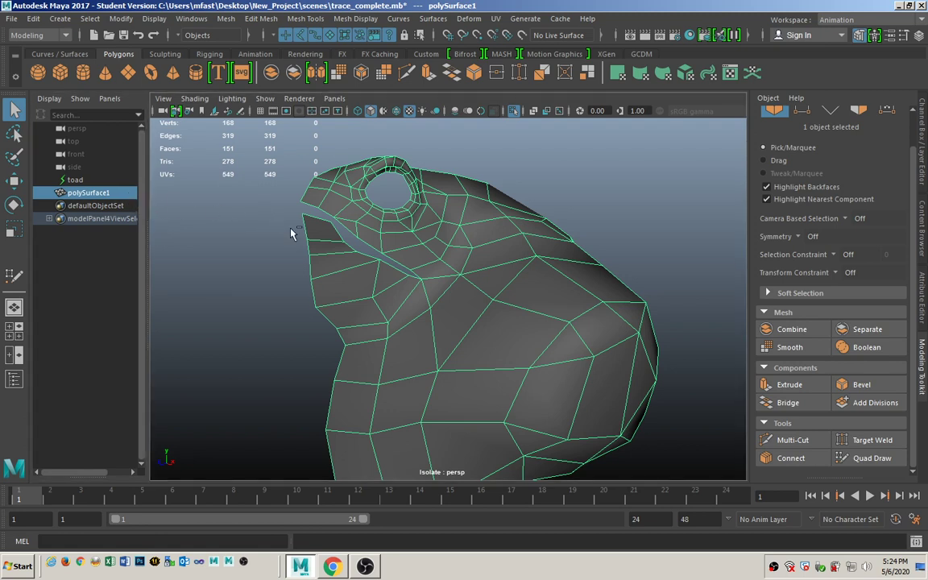
# Hide polySurface1, end the isolated display and make the toad sculpt the live surface
pyautogui.hotkey('ctrl', 'h')
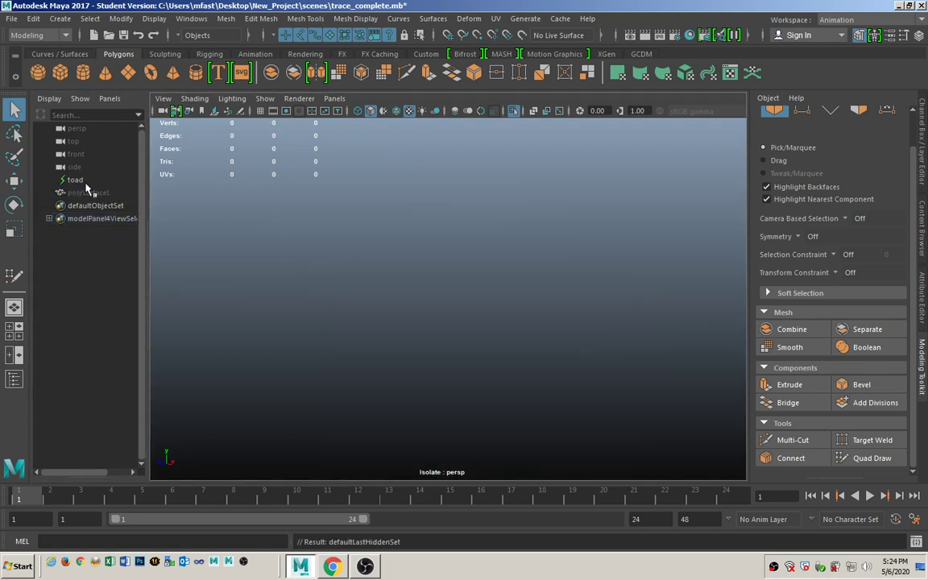
pyautogui.click(513, 111)
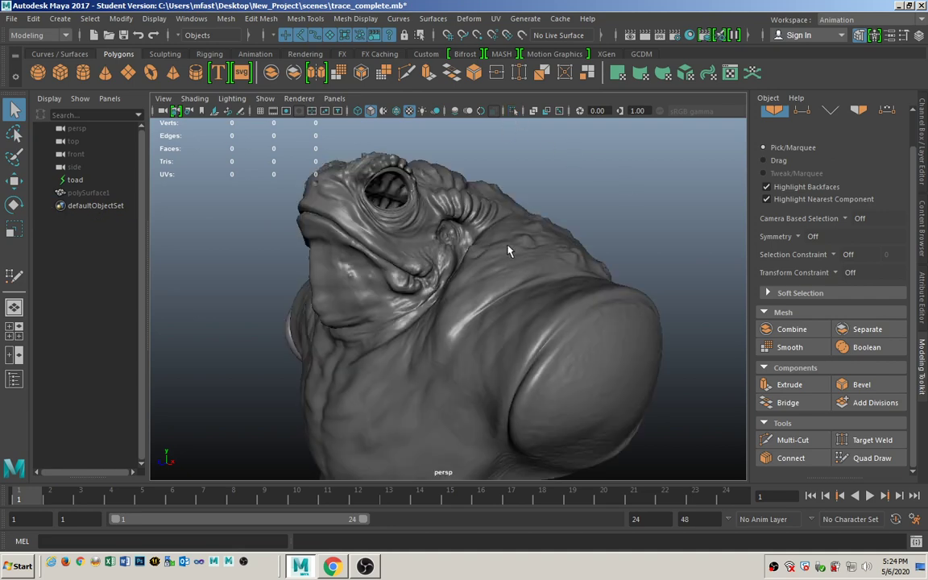
pyautogui.click(457, 231)
pyautogui.click(525, 35)
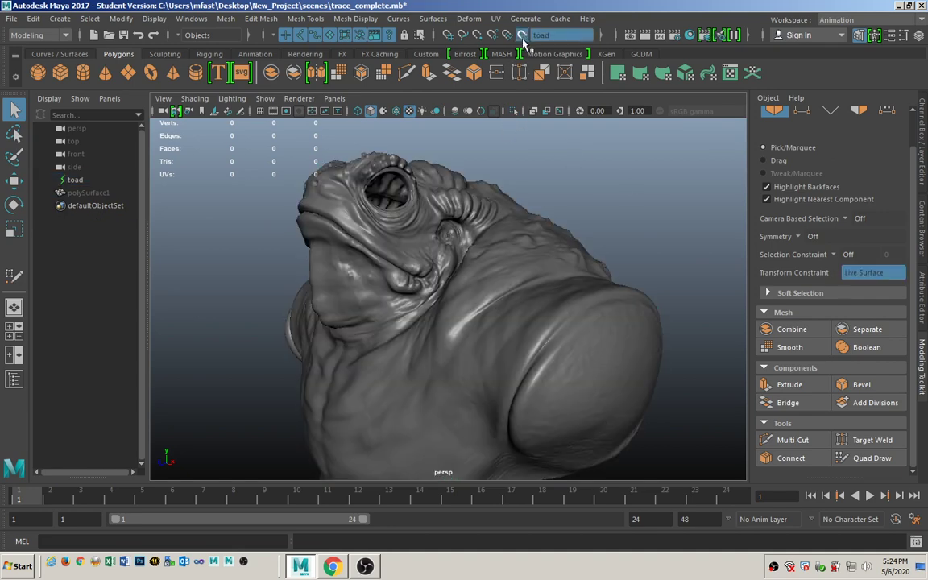
# Quad Draw a single quad on the toad's lower lip and move its upper corners closer to the mouth crease
pyautogui.click(874, 459)
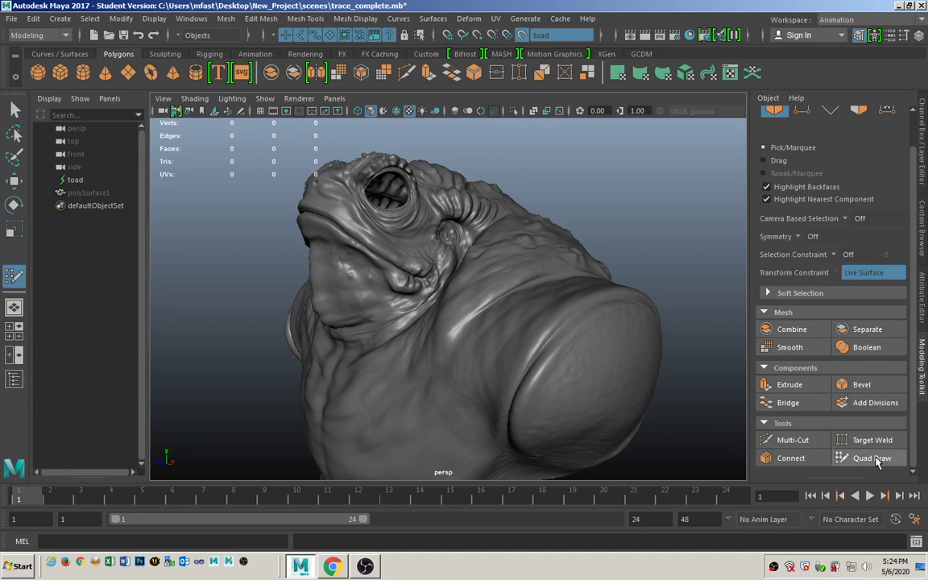
pyautogui.scroll(5, 463, 281)
pyautogui.scroll(3, 582, 286)
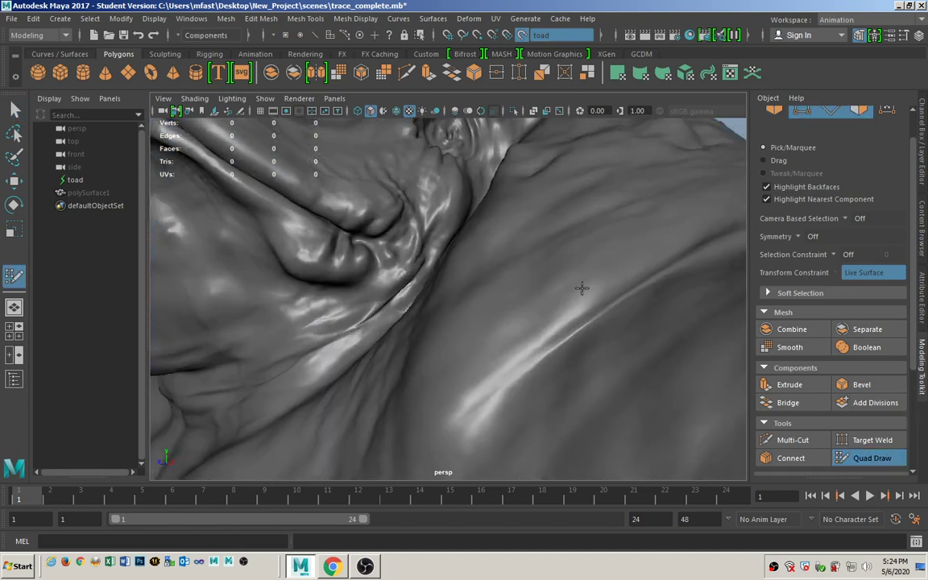
pyautogui.keyDown('alt'); pyautogui.moveTo(581, 286); pyautogui.dragTo(360, 343, button='middle'); pyautogui.keyUp('alt')
pyautogui.keyDown('alt'); pyautogui.moveTo(360, 343); pyautogui.dragTo(331, 301); pyautogui.keyUp('alt')
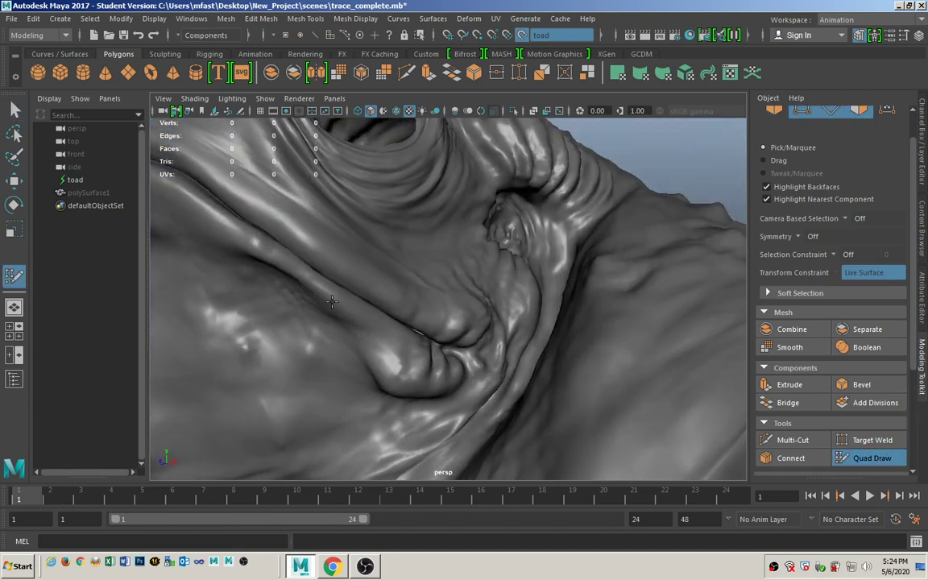
pyautogui.click(322, 290)
pyautogui.click(360, 309)
pyautogui.keyDown('shift'); pyautogui.click(332, 318); pyautogui.keyUp('shift')
pyautogui.moveTo(330, 286); pyautogui.dragTo(336, 273)
pyautogui.moveTo(360, 309); pyautogui.dragTo(367, 292)
# Quad Draw a separate quad on the upper lip opposite the first and adjust its corner beside the mouth crease
pyautogui.keyDown('alt'); pyautogui.moveTo(294, 330); pyautogui.dragTo(302, 269); pyautogui.keyUp('alt')
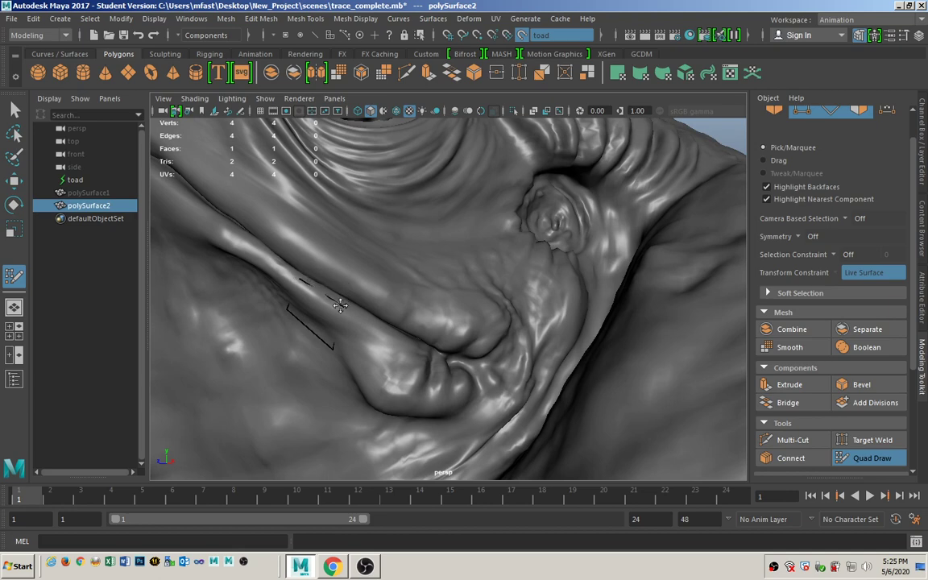
pyautogui.click(331, 232)
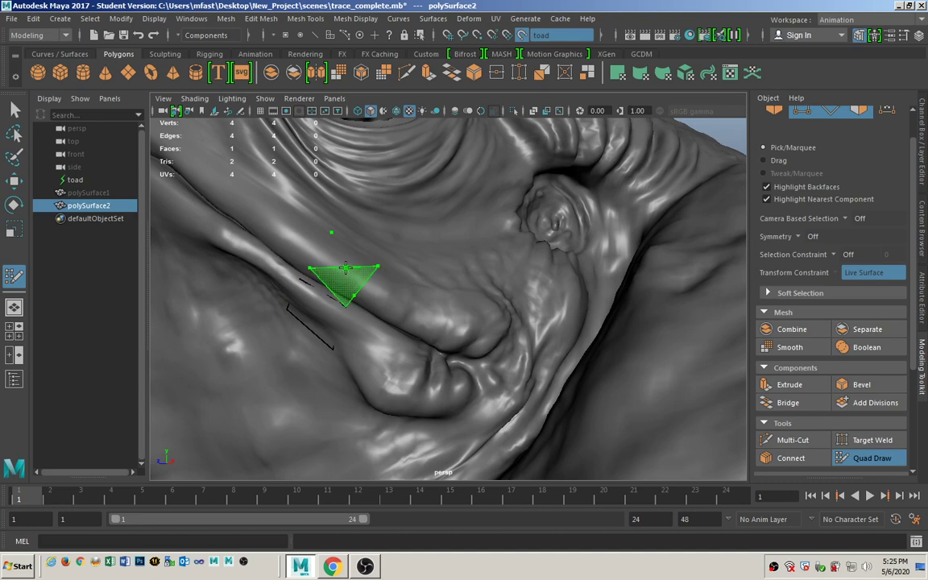
pyautogui.keyDown('shift'); pyautogui.click(345, 266); pyautogui.keyUp('shift')
pyautogui.keyDown('alt'); pyautogui.moveTo(316, 246); pyautogui.dragTo(280, 298); pyautogui.keyUp('alt')
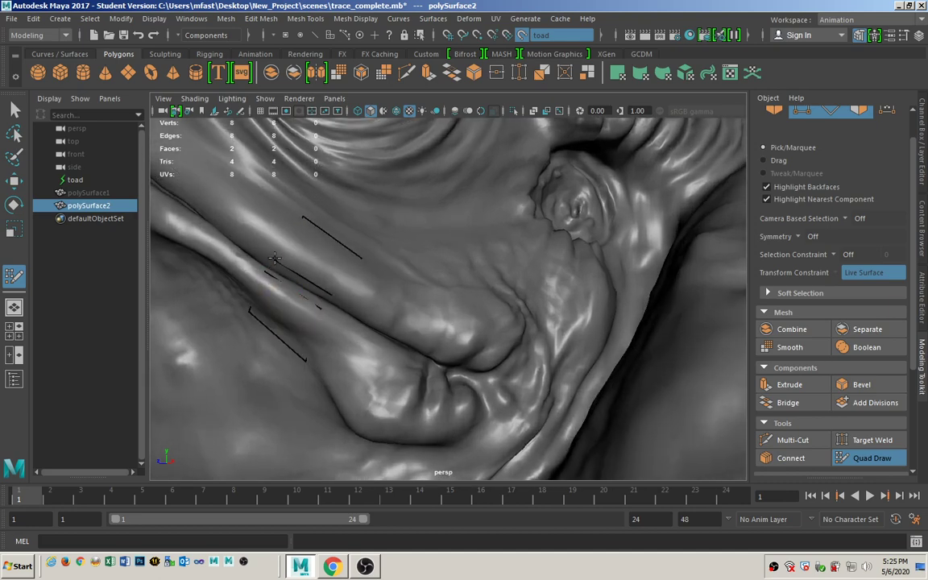
pyautogui.moveTo(268, 270); pyautogui.dragTo(276, 260)
pyautogui.keyDown('alt'); pyautogui.moveTo(331, 289); pyautogui.dragTo(292, 310); pyautogui.keyUp('alt')
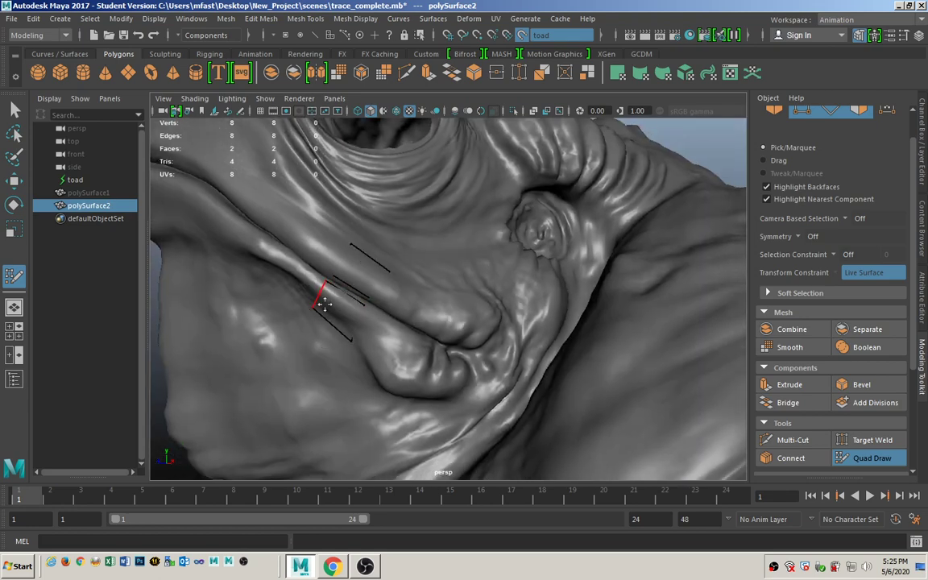
# Delete the lip quads in polySurface2 and unhide polySurface1
pyautogui.click(115, 208)
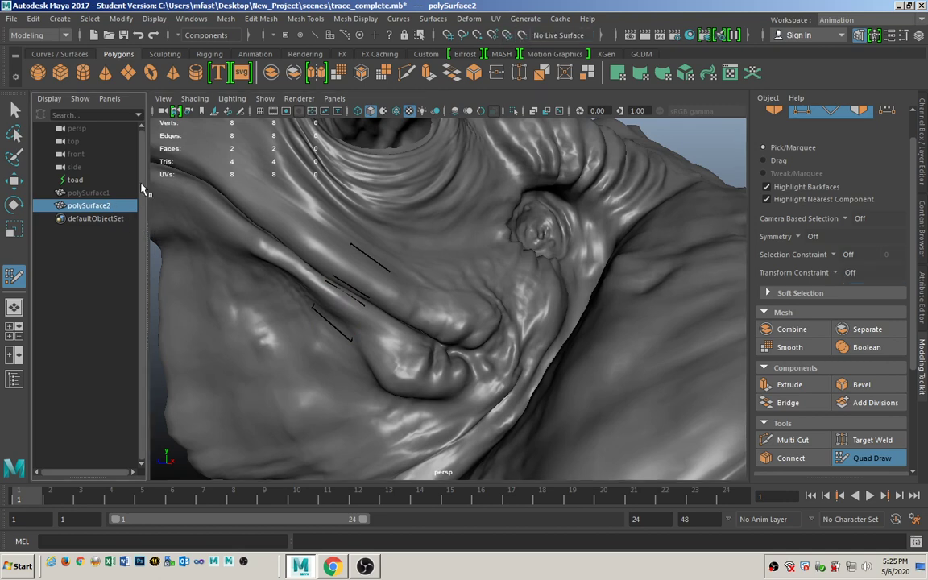
pyautogui.press('Delete')
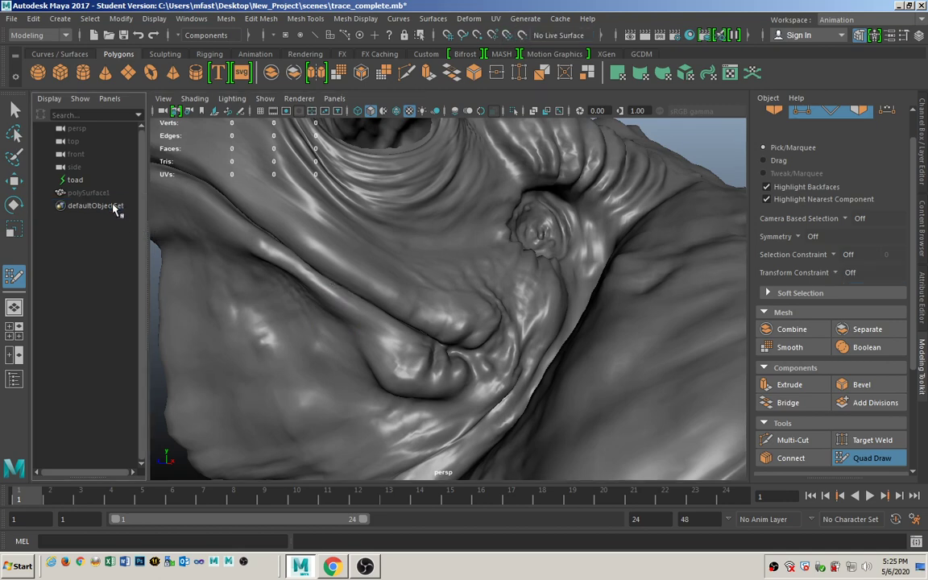
pyautogui.click(107, 194)
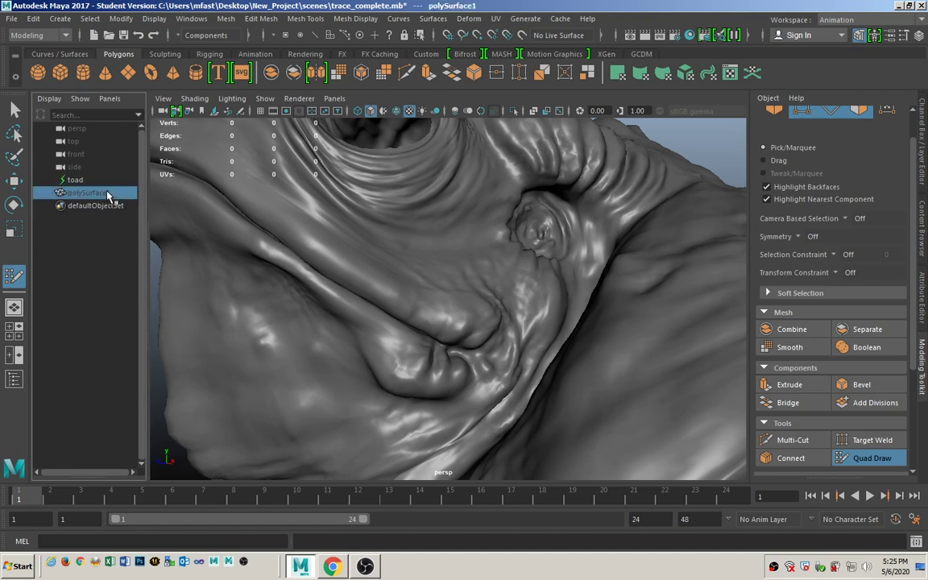
pyautogui.hotkey('shift', 'h')
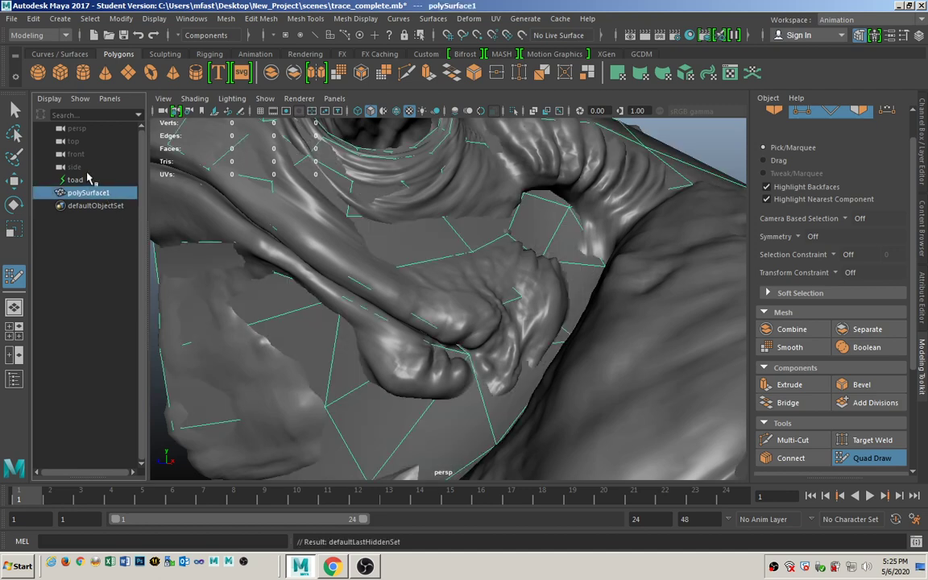
# Delete the high-resolution toad sculpt from the scene
pyautogui.click(84, 180)
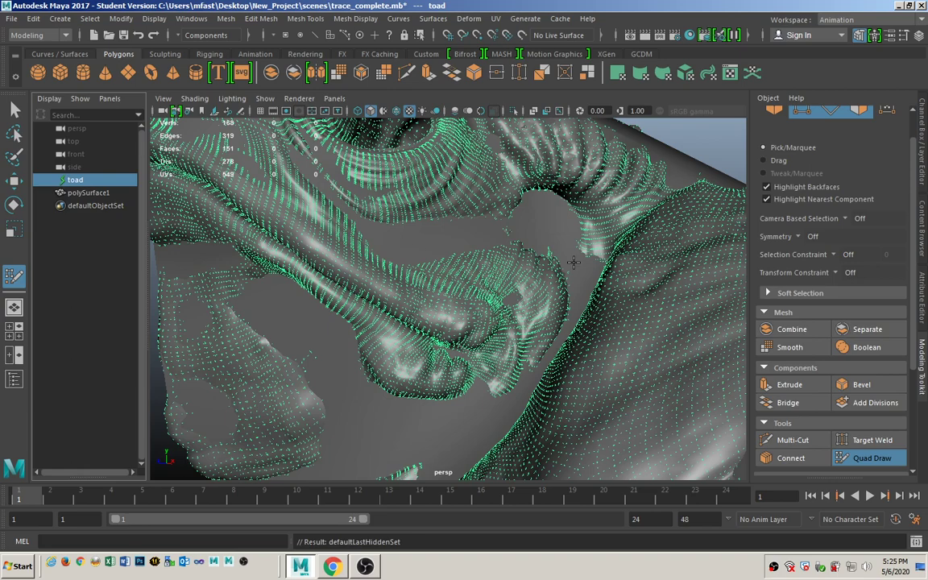
pyautogui.press('f')
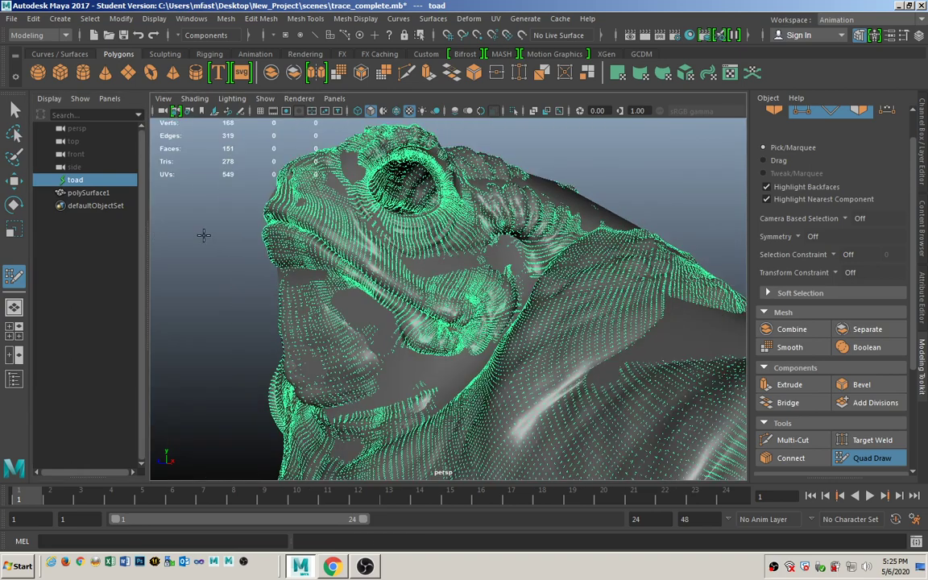
pyautogui.press('Delete')
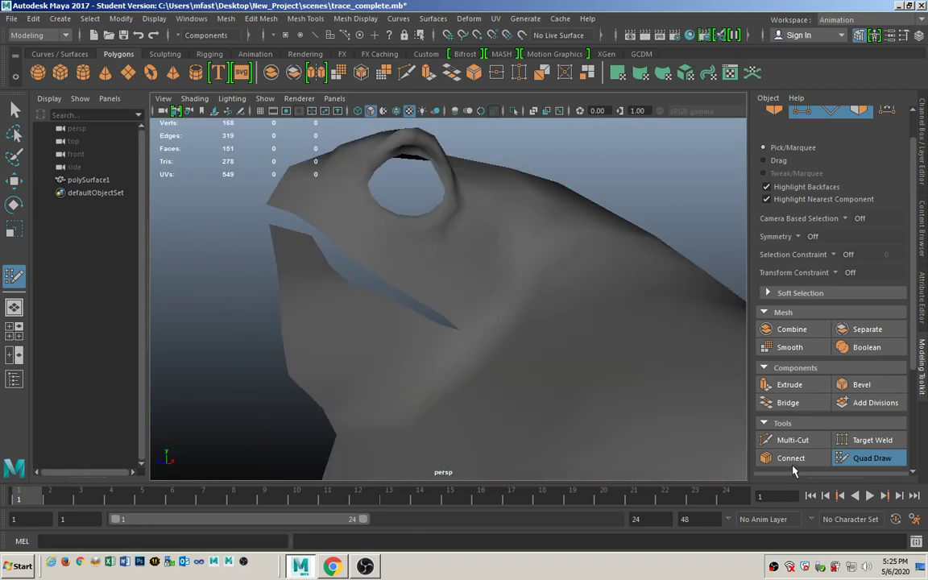
# Apply a planar UV projection from the X axis, fitted to the bounding box, to the whole polySurface1 mesh
pyautogui.press('q')
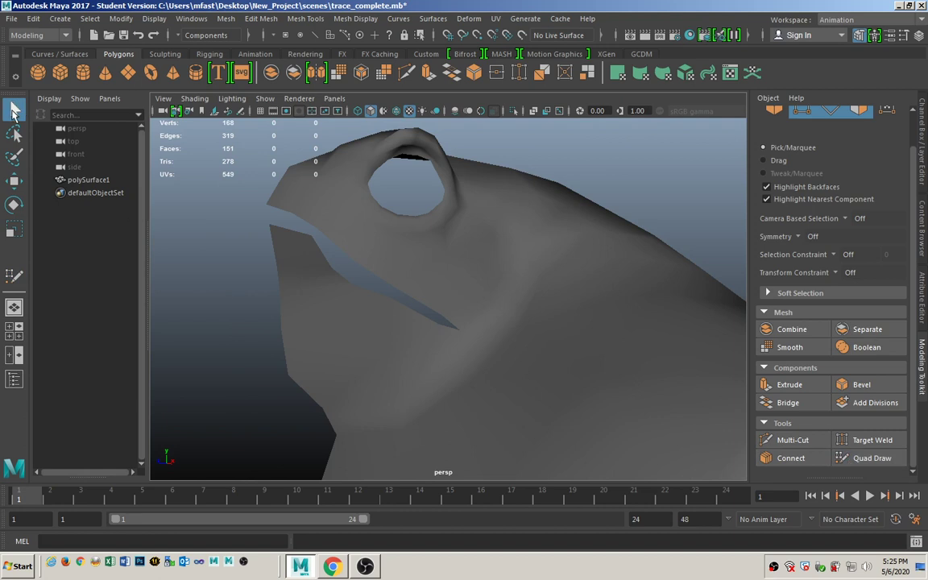
pyautogui.click(407, 238)
pyautogui.keyDown('alt'); pyautogui.moveTo(441, 261); pyautogui.dragTo(493, 253); pyautogui.keyUp('alt')
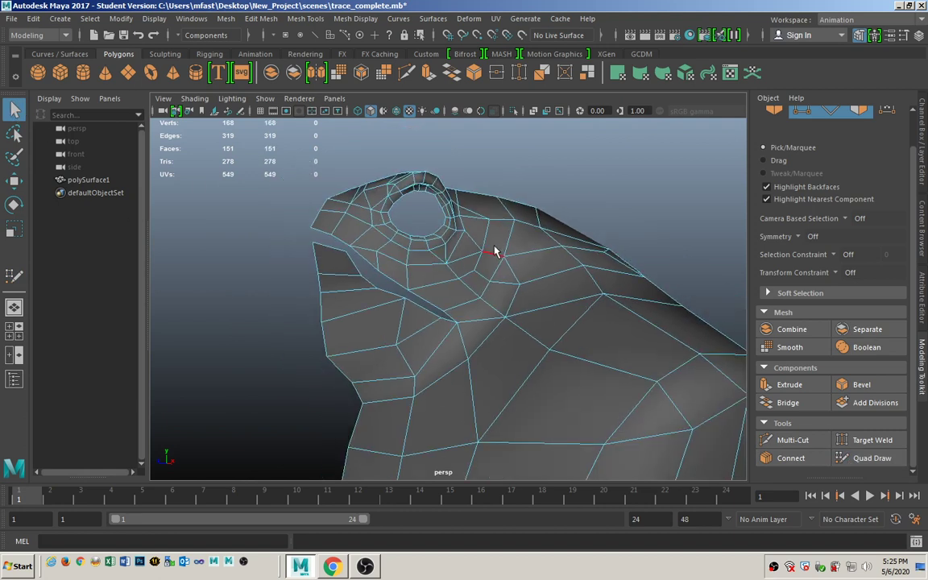
pyautogui.press('F8')
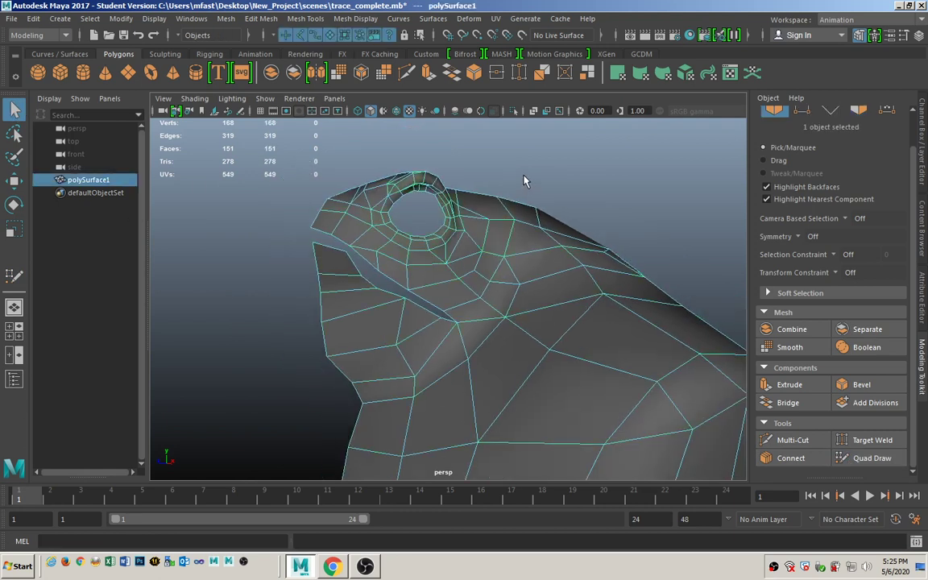
pyautogui.keyDown('alt'); pyautogui.moveTo(523, 180); pyautogui.dragTo(405, 316); pyautogui.keyUp('alt')
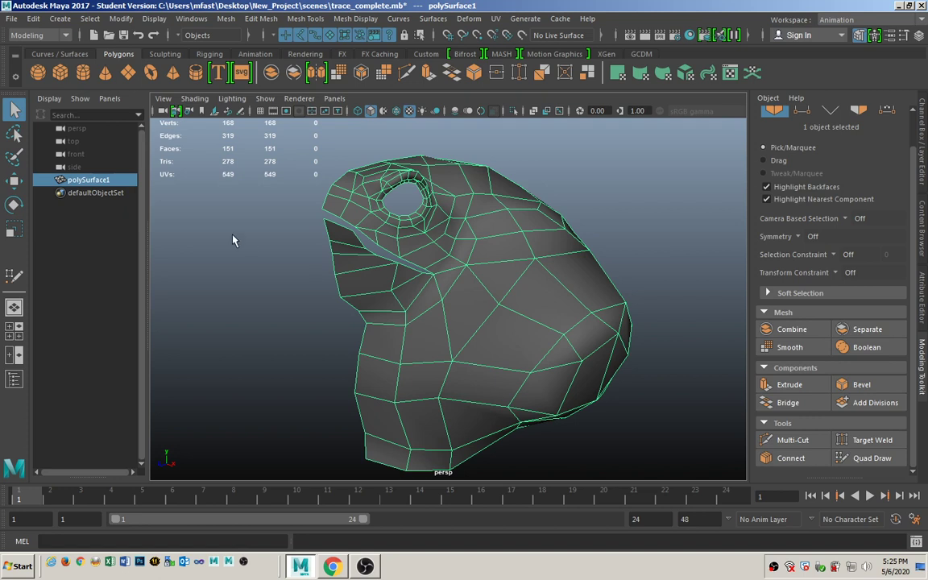
pyautogui.click(494, 18)
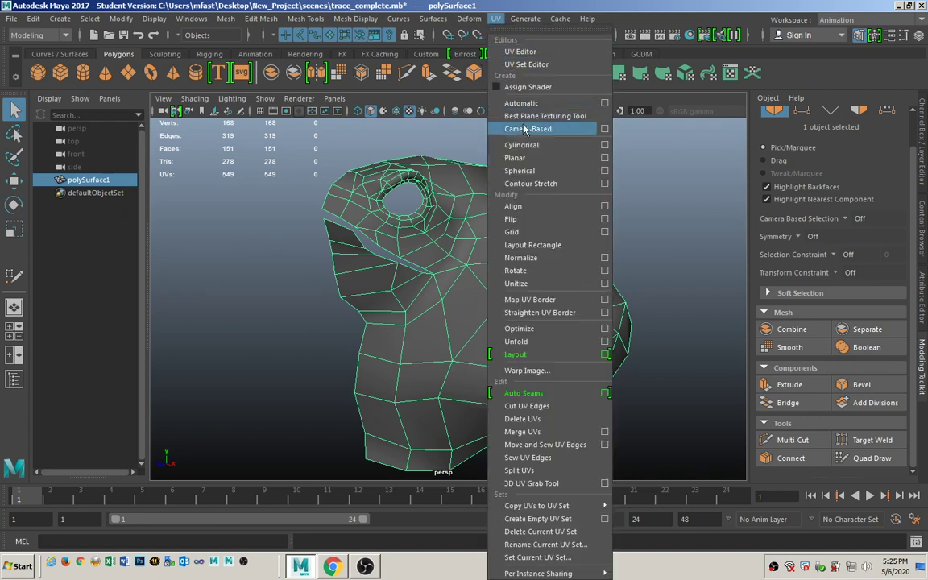
pyautogui.click(604, 158)
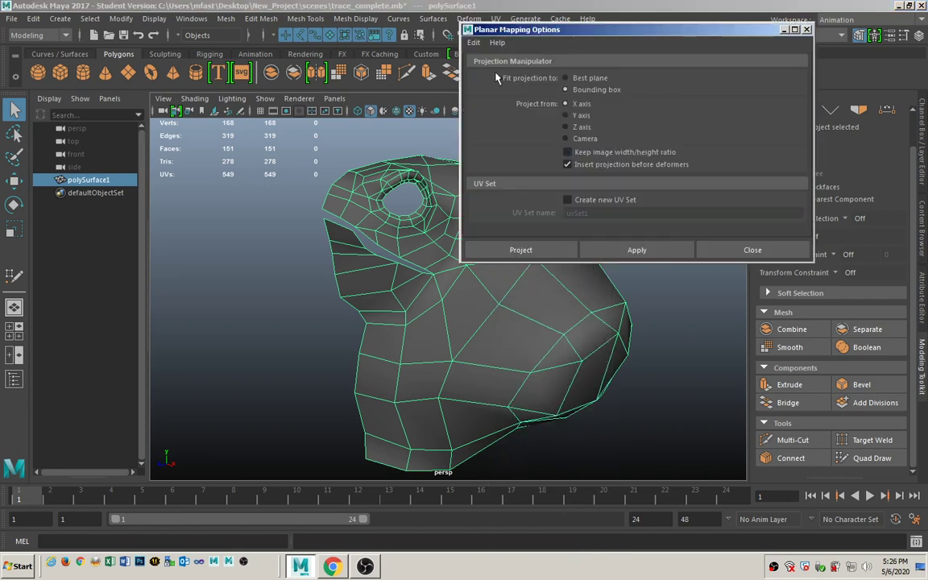
pyautogui.keyDown('alt'); pyautogui.moveTo(475, 310); pyautogui.dragTo(414, 290); pyautogui.keyUp('alt')
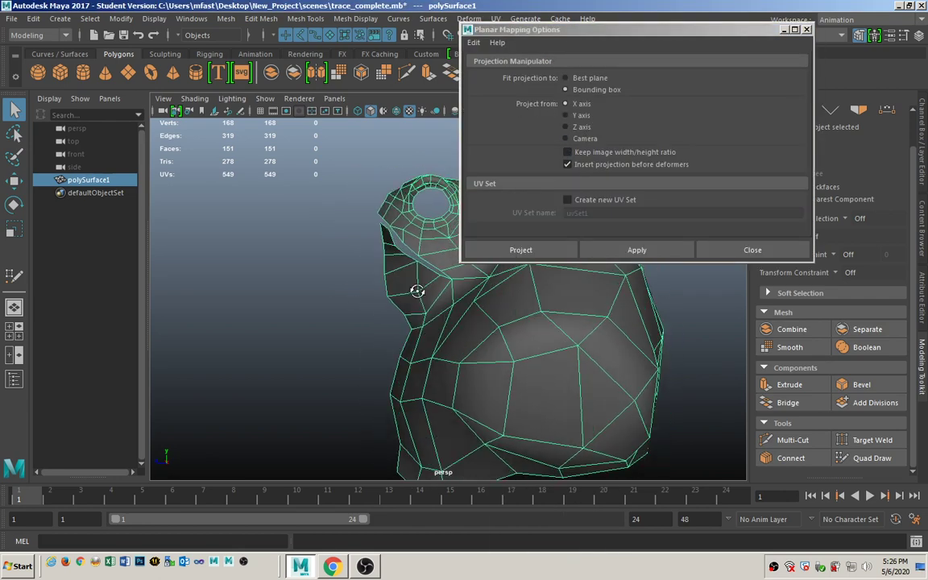
pyautogui.keyDown('alt'); pyautogui.moveTo(354, 328); pyautogui.dragTo(222, 481); pyautogui.keyUp('alt')
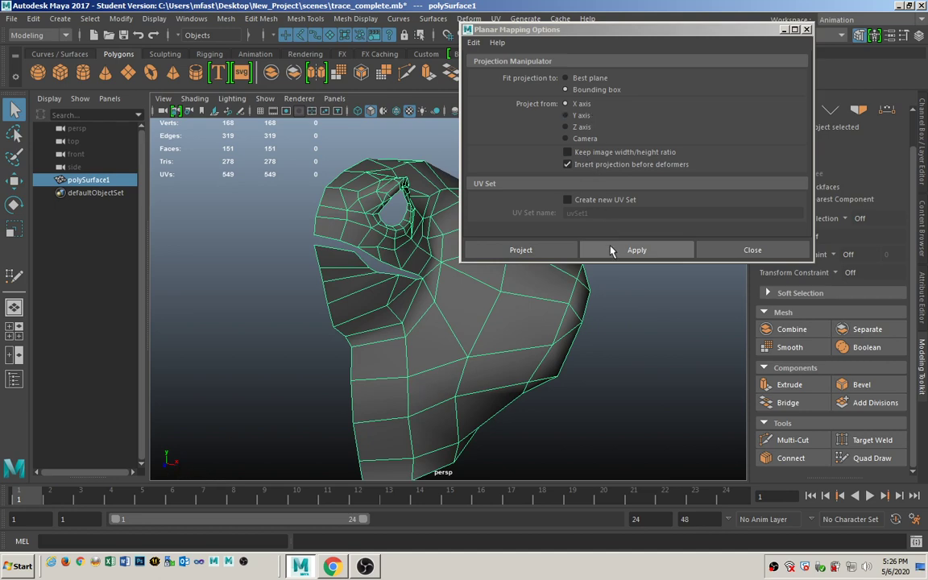
pyautogui.click(546, 253)
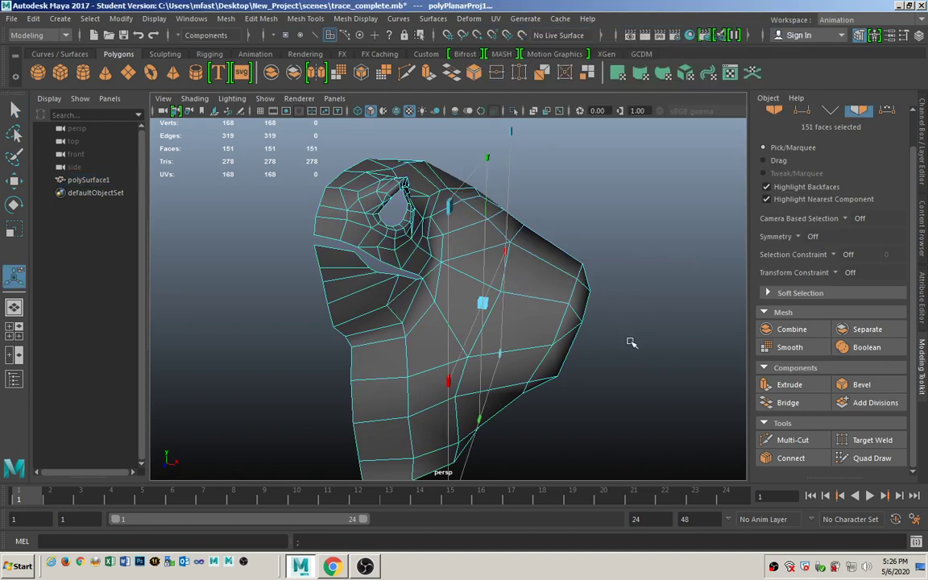
pyautogui.keyDown('alt'); pyautogui.moveTo(632, 342); pyautogui.dragTo(543, 263); pyautogui.keyUp('alt')
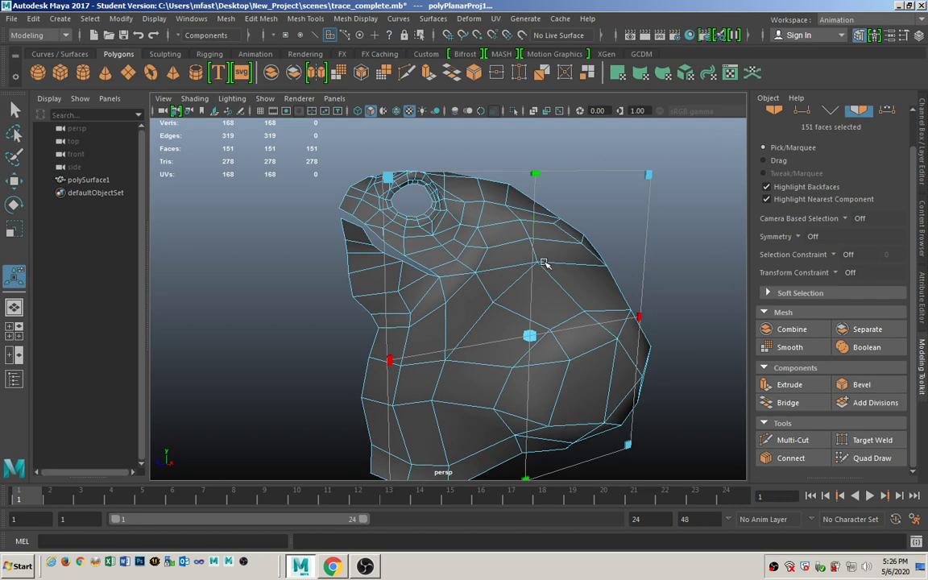
# Open the UV Editor, frame the toad's whole UV shell and turn on shaded UV display
pyautogui.click(496, 18)
pyautogui.click(479, 51)
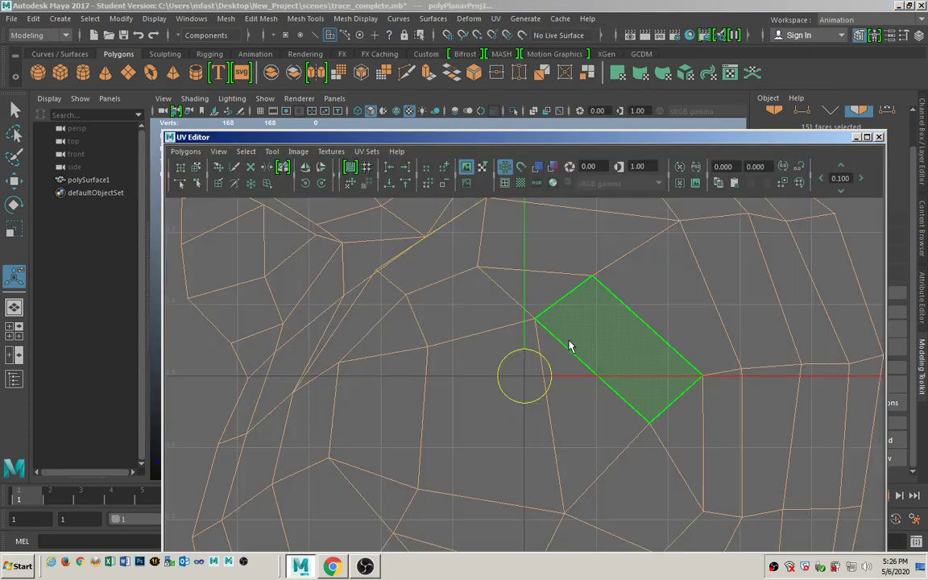
pyautogui.press('f')
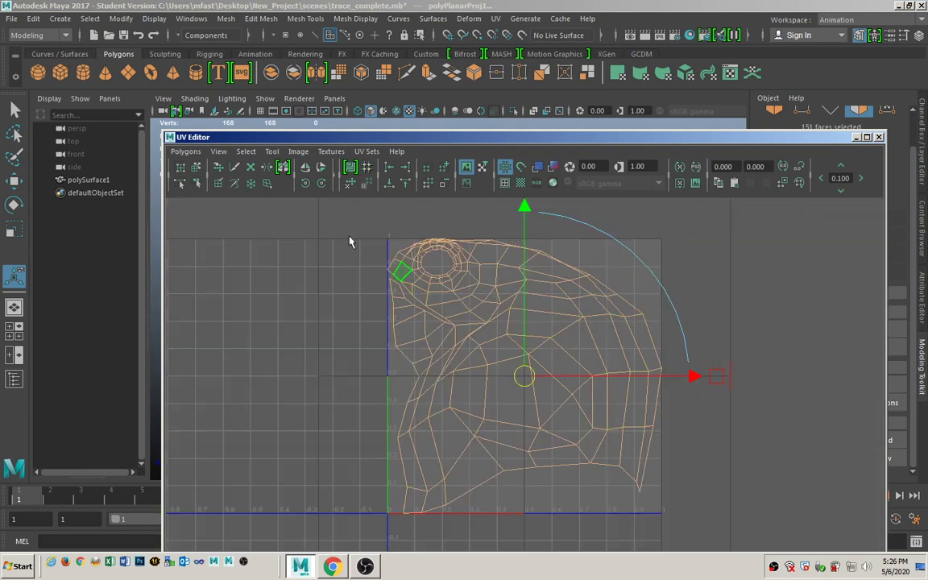
pyautogui.click(290, 152)
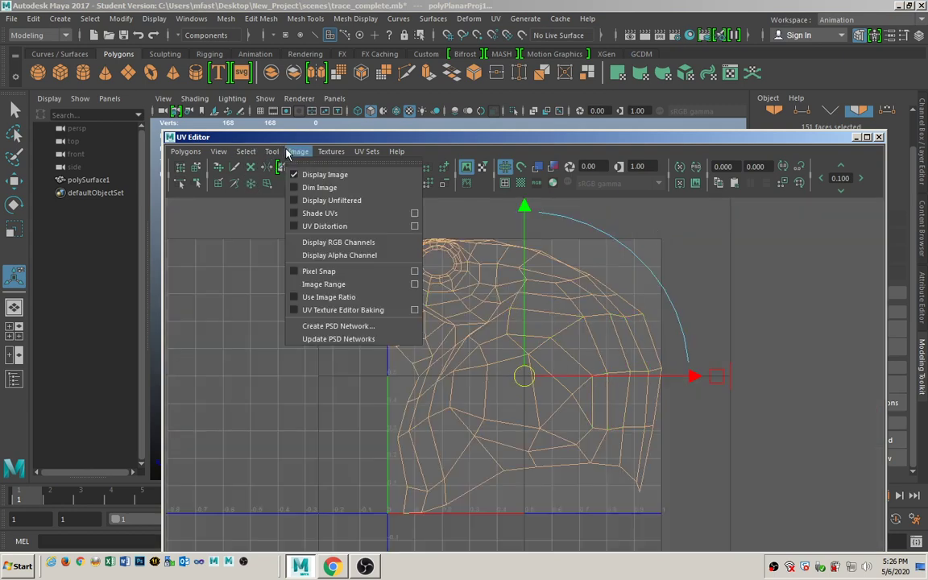
pyautogui.click(323, 214)
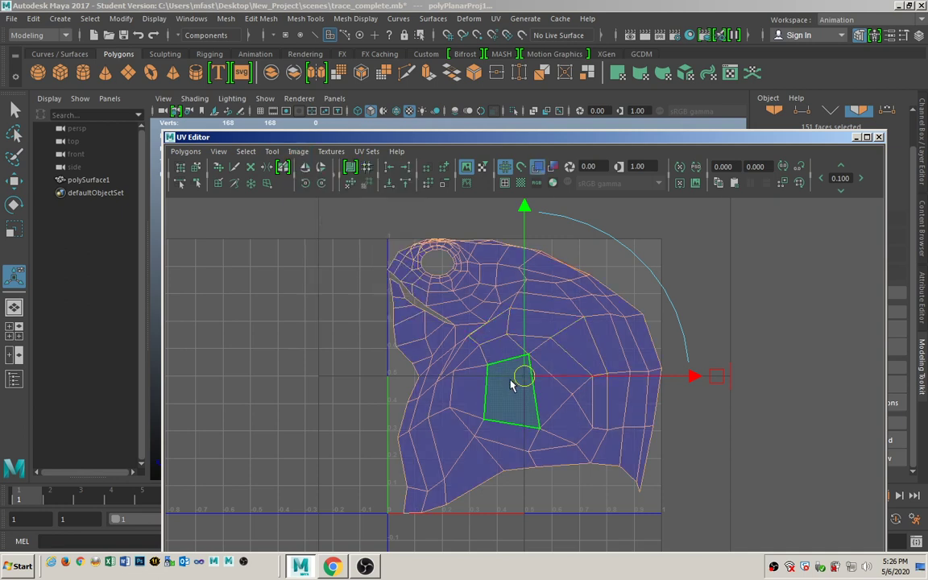
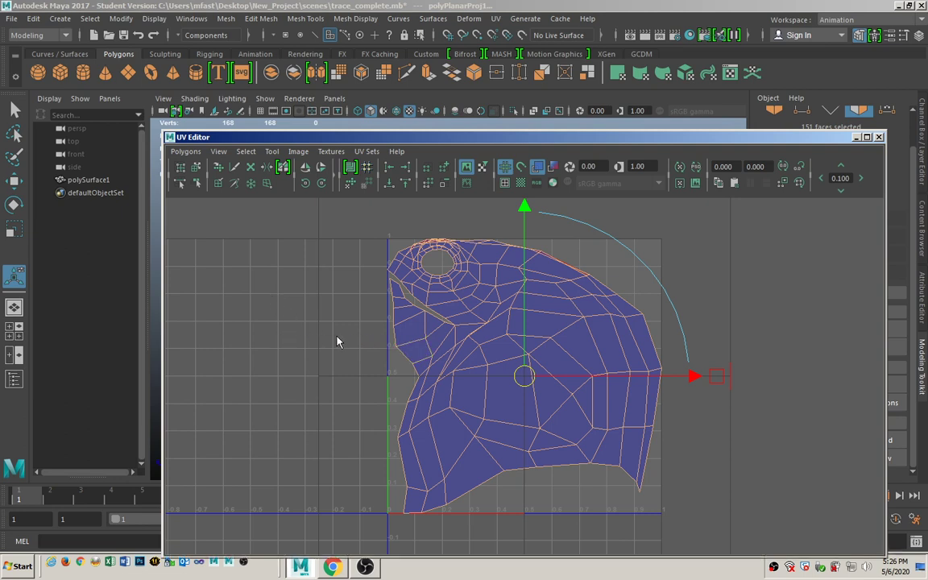
# Select all UVs of polySurface1 and spread out the overlapping layout with the Smooth UV Tool
pyautogui.press('F8')
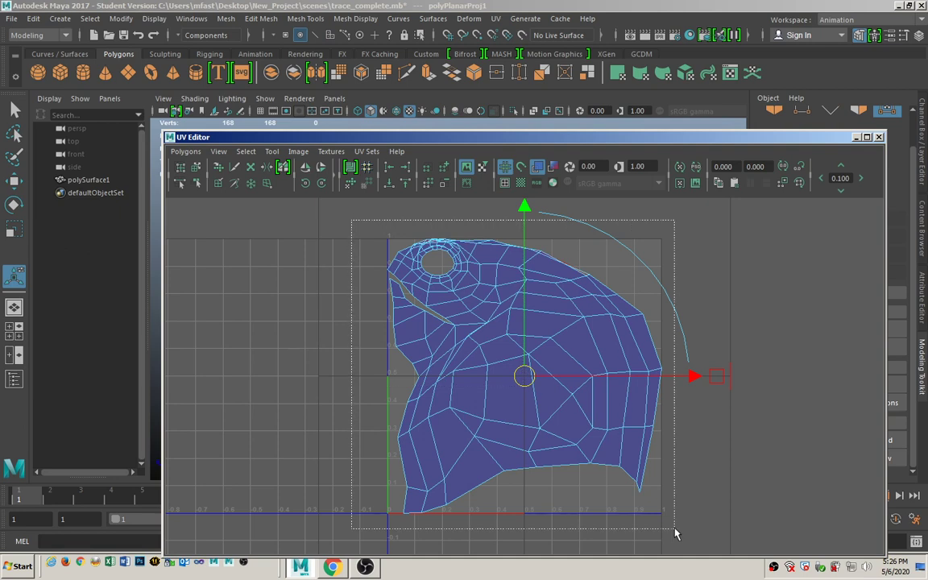
pyautogui.hotkey('ctrl', 'F12')
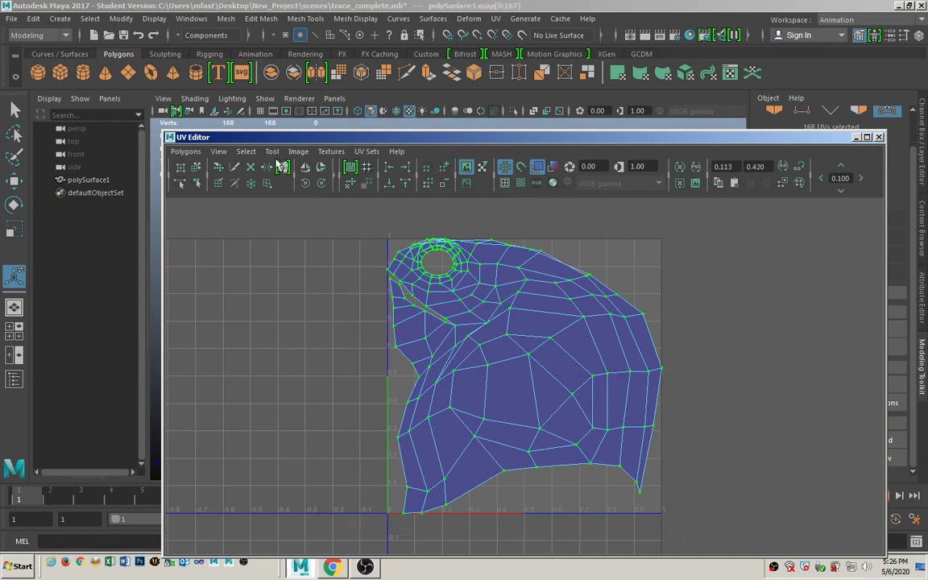
pyautogui.click(271, 151)
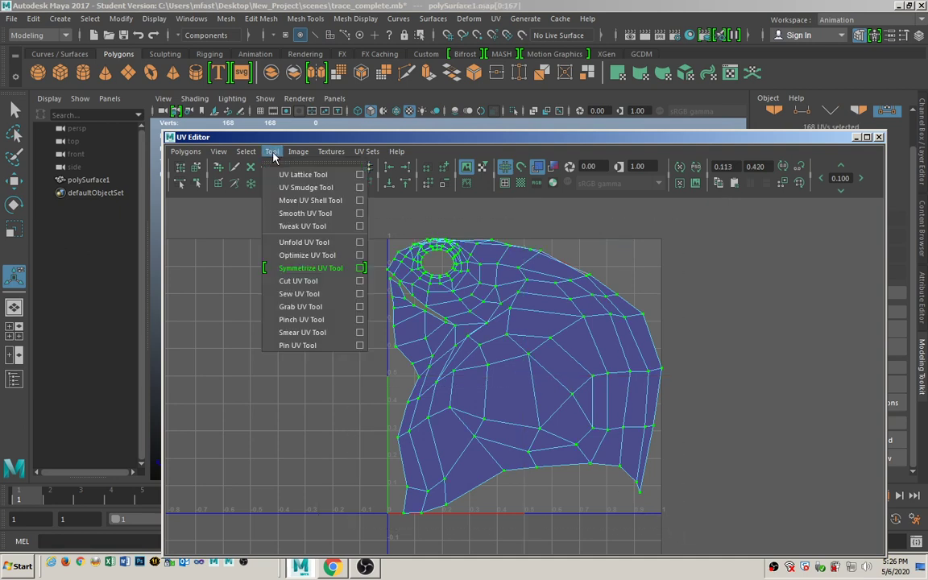
pyautogui.click(310, 213)
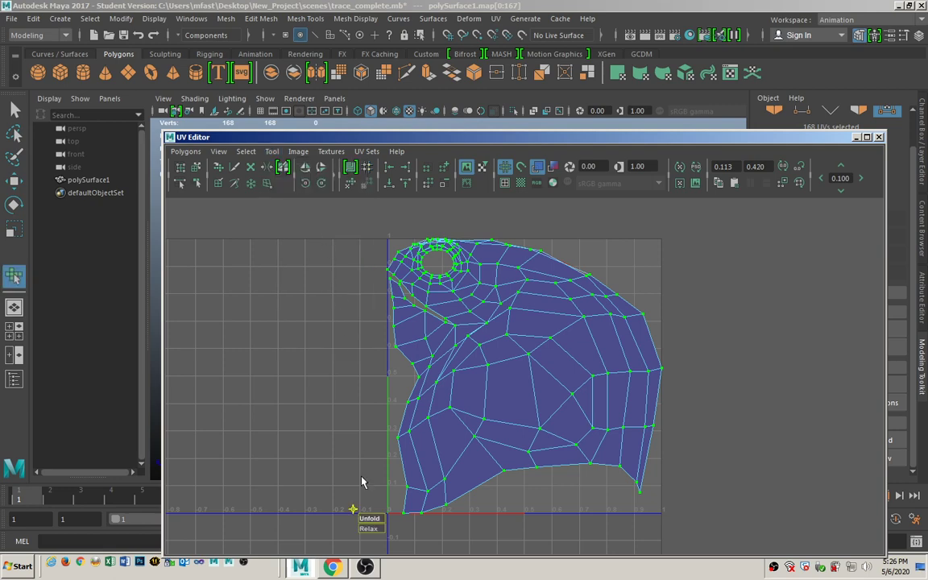
pyautogui.moveTo(370, 525); pyautogui.dragTo(469, 514)
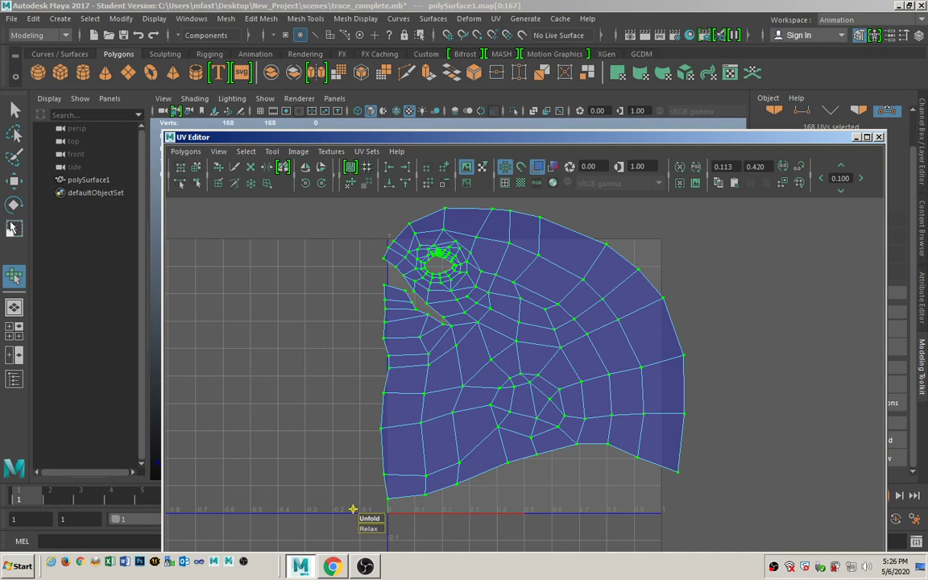
# Scale the UV shell down to fit inside the 0 to 1 UV square, deselect it and close the UV Editor
pyautogui.click(12, 231)
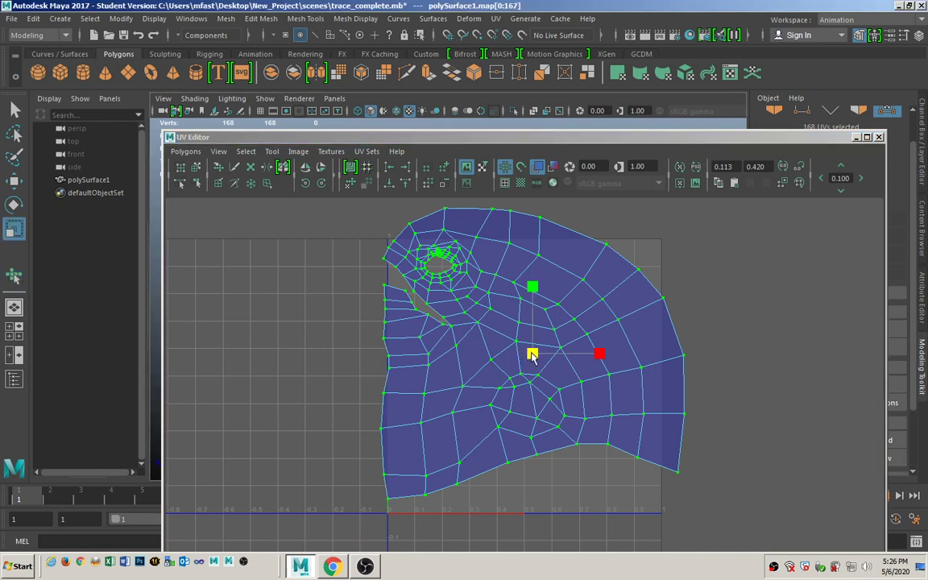
pyautogui.moveTo(532, 354); pyautogui.dragTo(525, 376)
pyautogui.press('w')
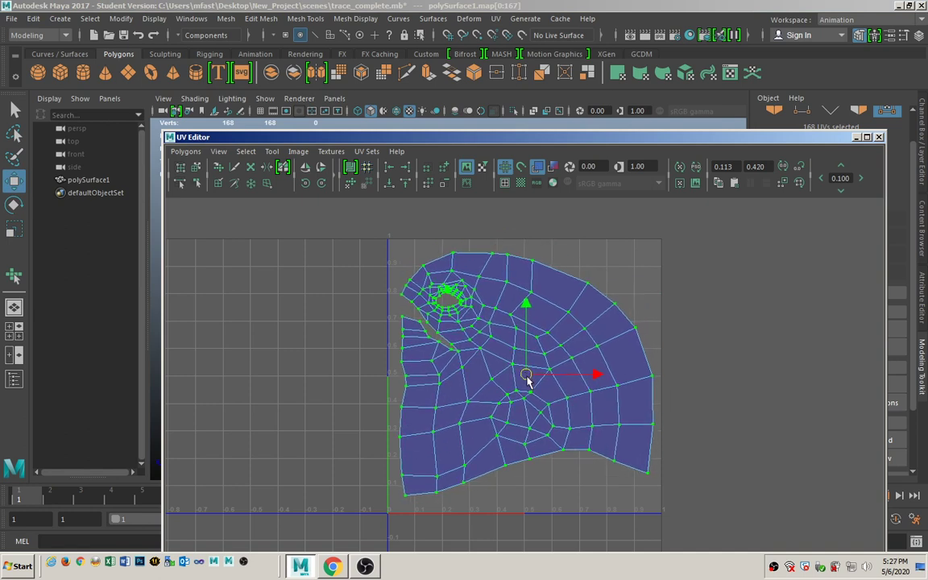
pyautogui.press('q')
pyautogui.click(648, 283)
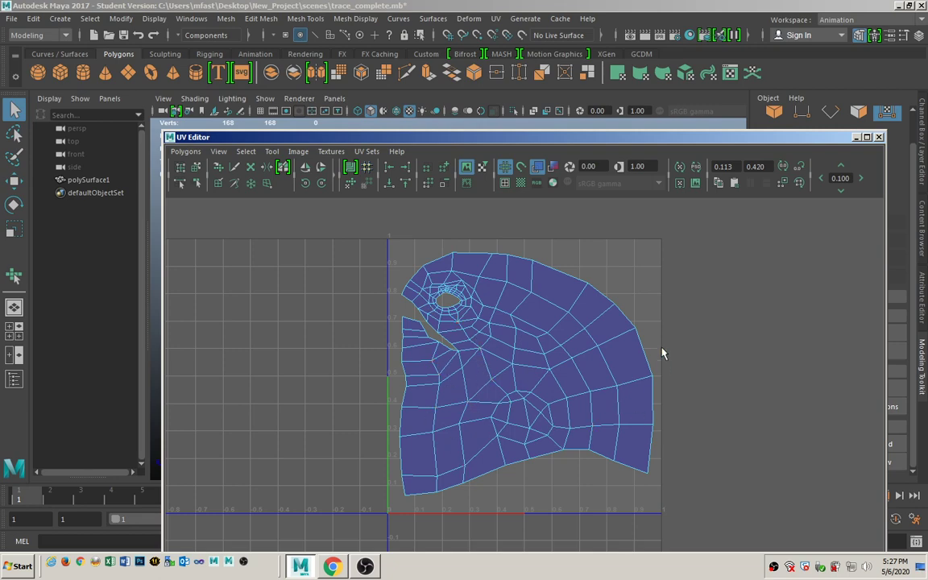
pyautogui.click(878, 137)
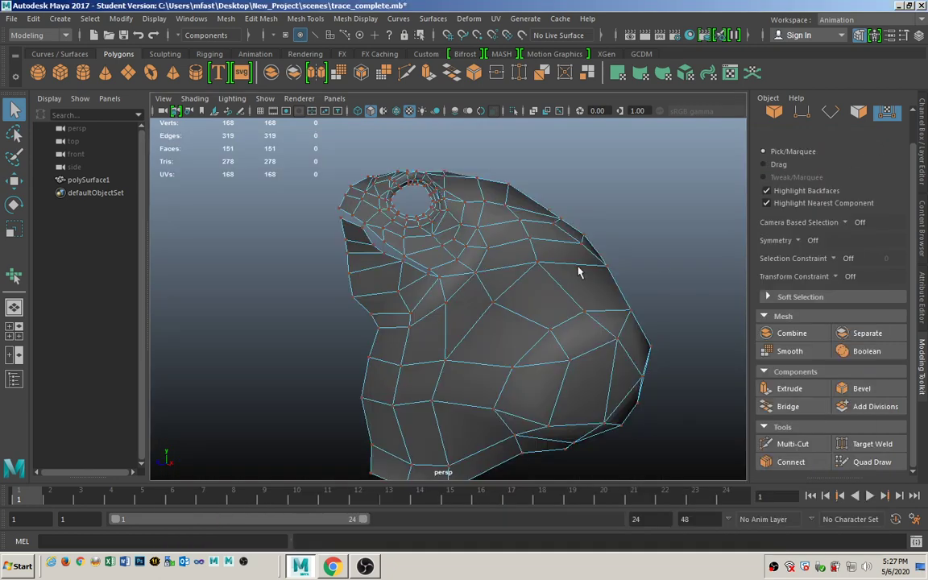
# Return to object mode, select the polySurface1 mesh and examine its open centre edge from the front
pyautogui.press('F8')
pyautogui.click(534, 172)
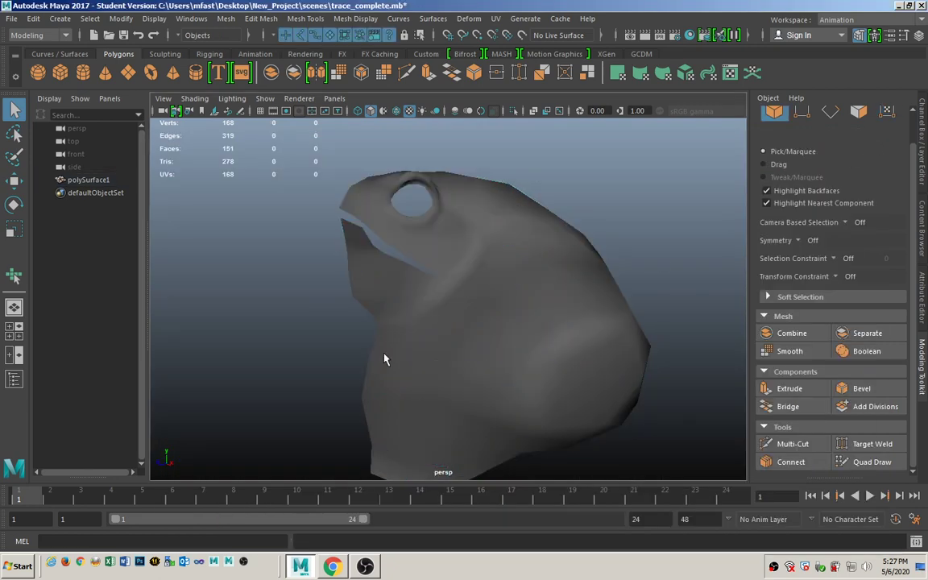
pyautogui.keyDown('alt'); pyautogui.moveTo(384, 359); pyautogui.dragTo(456, 321); pyautogui.keyUp('alt')
pyautogui.click(467, 304)
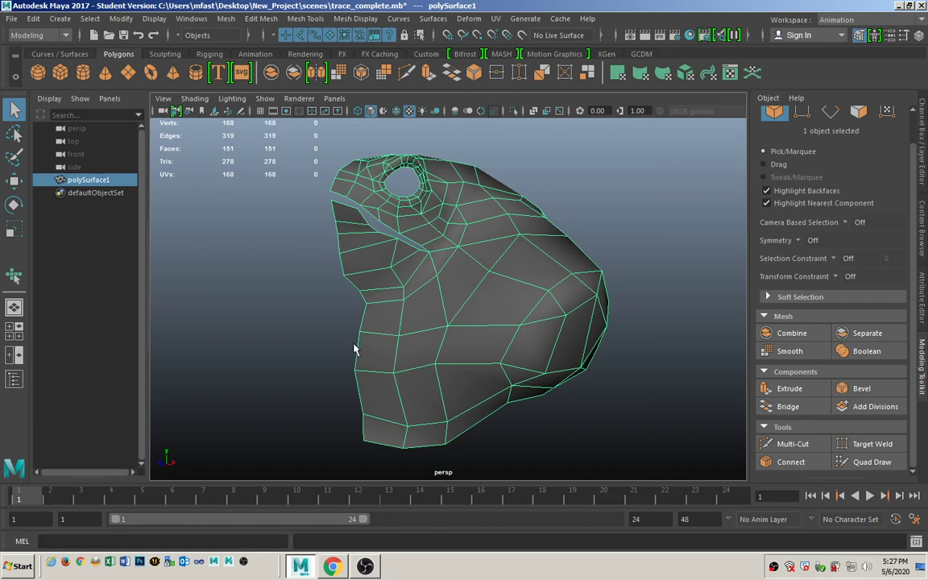
pyautogui.keyDown('alt'); pyautogui.moveTo(413, 327); pyautogui.dragTo(396, 287); pyautogui.keyUp('alt')
pyautogui.keyDown('alt'); pyautogui.moveTo(417, 403); pyautogui.dragTo(416, 350); pyautogui.keyUp('alt')
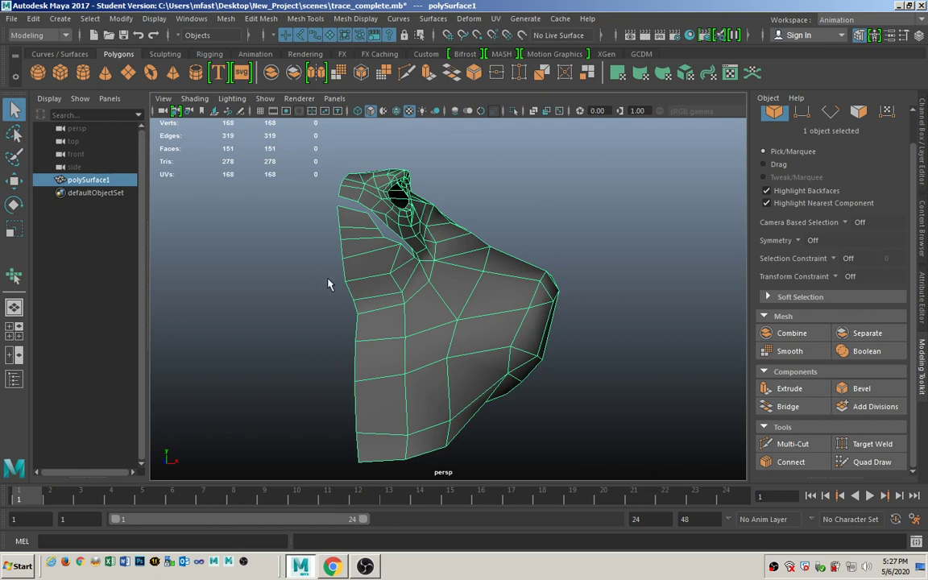
pyautogui.keyDown('alt'); pyautogui.moveTo(431, 318); pyautogui.dragTo(352, 264); pyautogui.keyUp('alt')
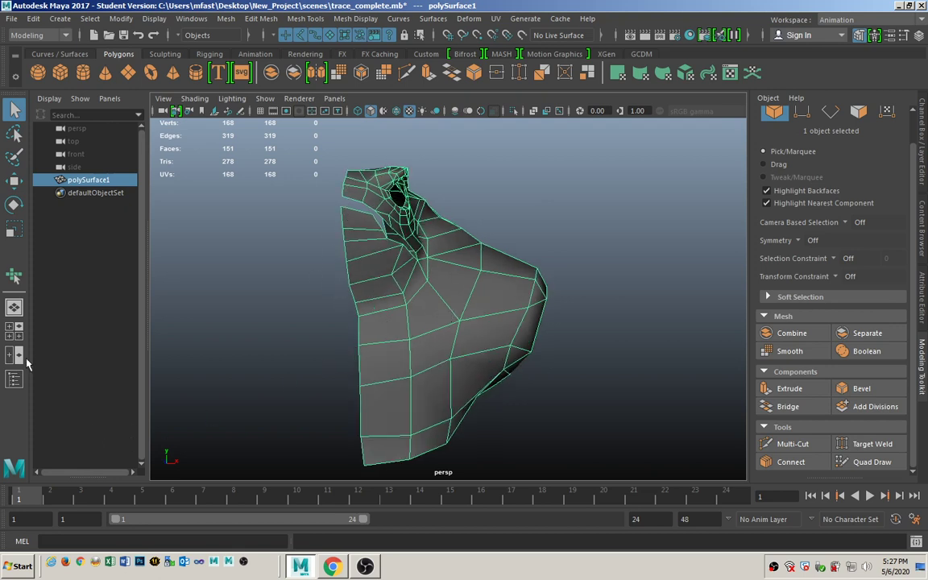
# Show the selected half-toad mesh in a full-size front view, framed and smooth shaded
pyautogui.click(14, 326)
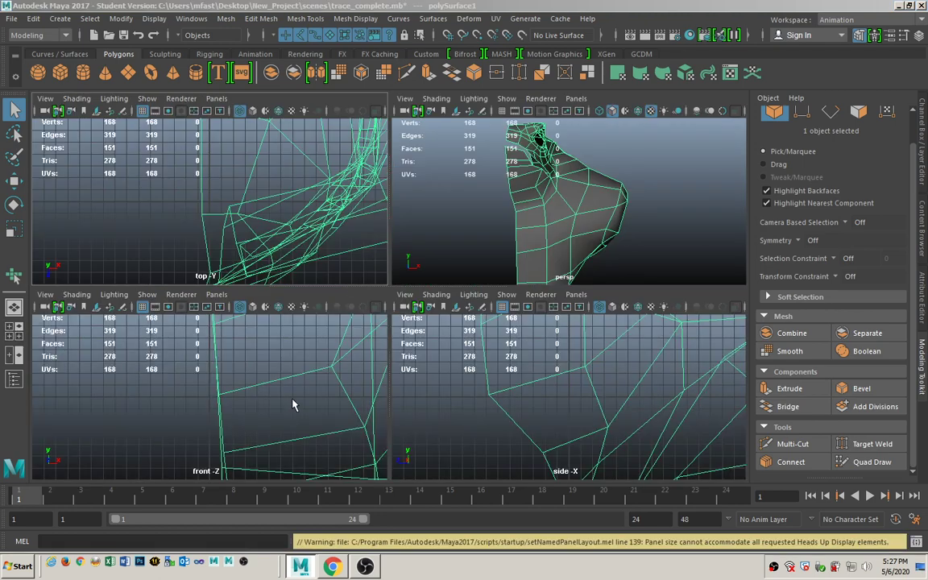
pyautogui.press('space')
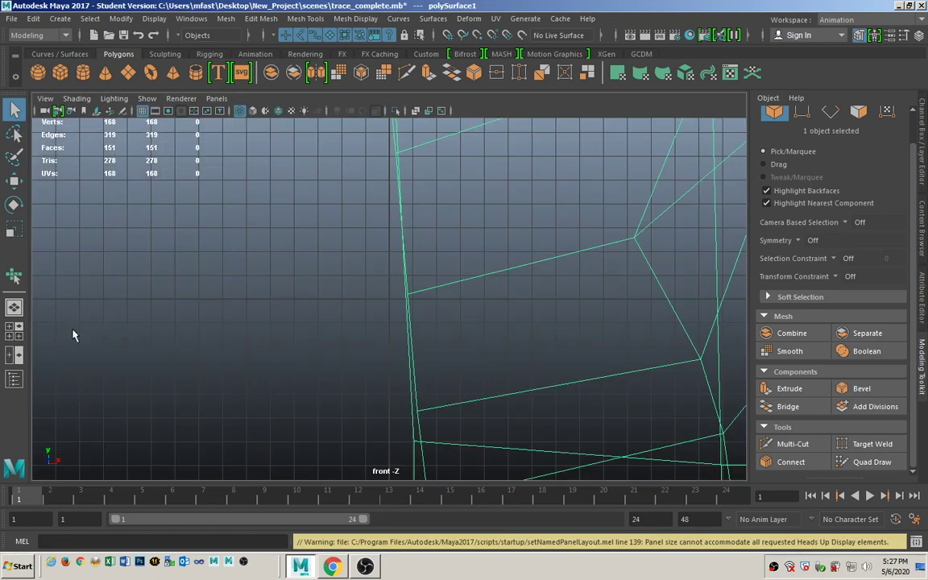
pyautogui.click(14, 306)
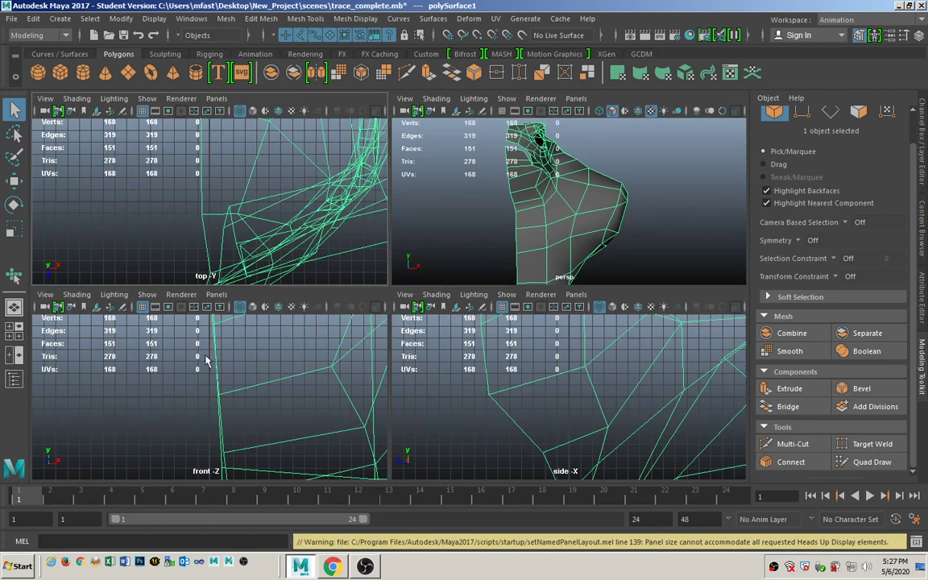
pyautogui.press('space')
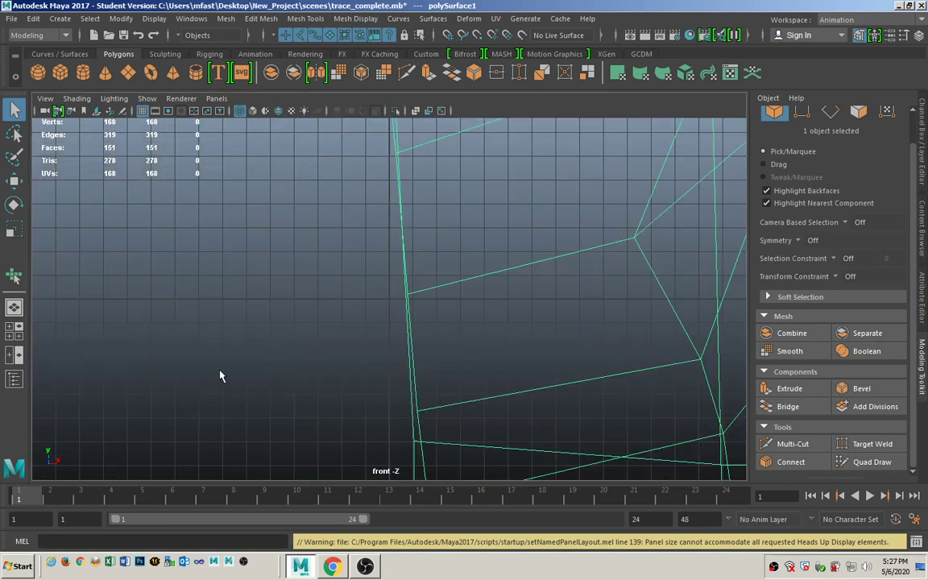
pyautogui.press('f')
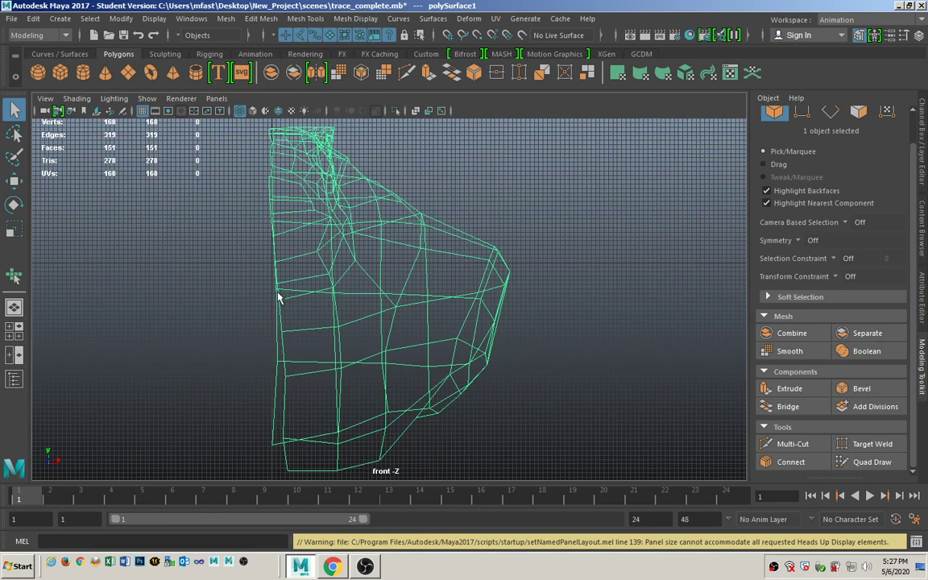
pyautogui.press('5')
pyautogui.scroll(2, 293, 305)
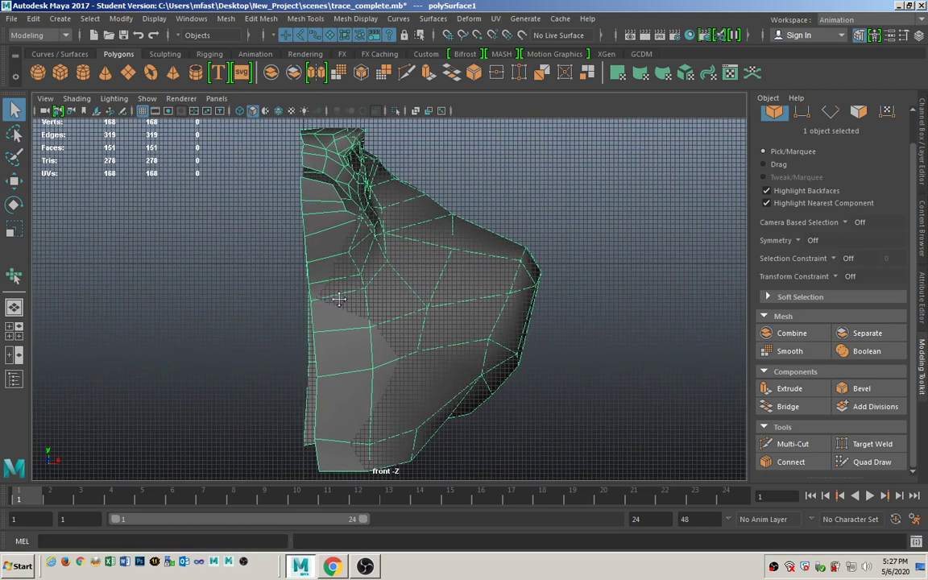
pyautogui.scroll(-2, 341, 300)
pyautogui.keyDown('alt'); pyautogui.moveTo(342, 300); pyautogui.dragTo(372, 131, button='middle'); pyautogui.keyUp('alt')
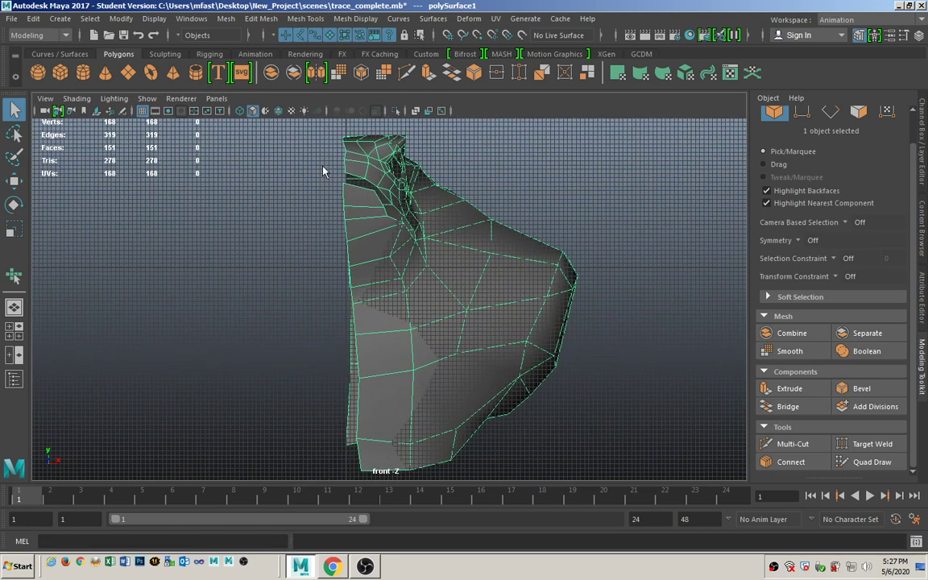
# Select the vertices along the mesh's open centre edge and remove the extra head vertices beside it from the selection
pyautogui.press('F10')
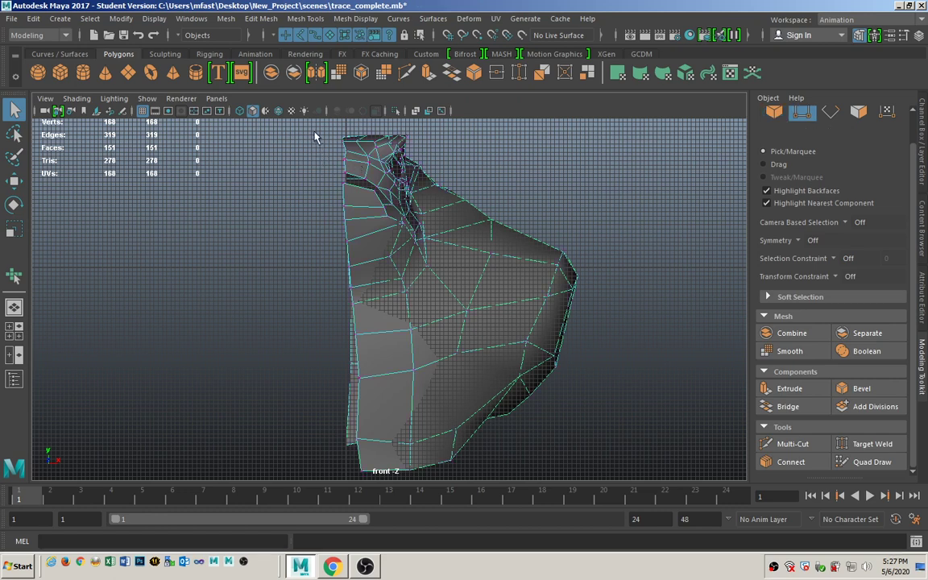
pyautogui.moveTo(315, 133); pyautogui.dragTo(372, 475)
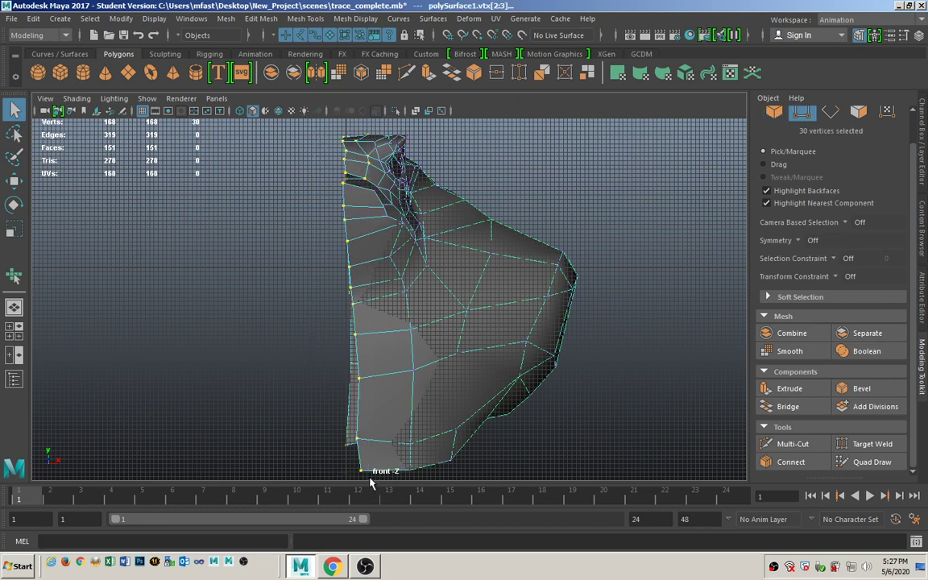
pyautogui.press('space')
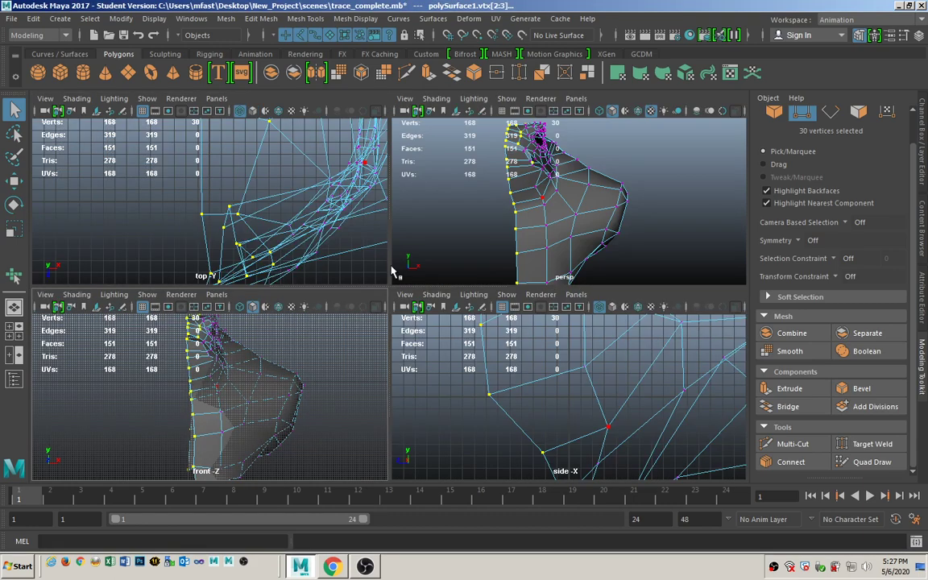
pyautogui.press('space')
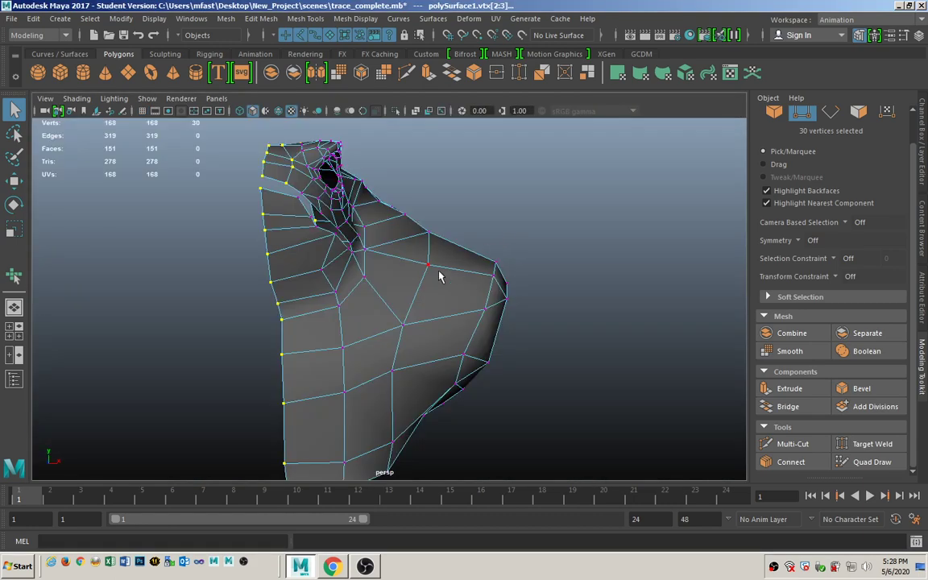
pyautogui.keyDown('alt'); pyautogui.moveTo(439, 271); pyautogui.dragTo(385, 271); pyautogui.keyUp('alt')
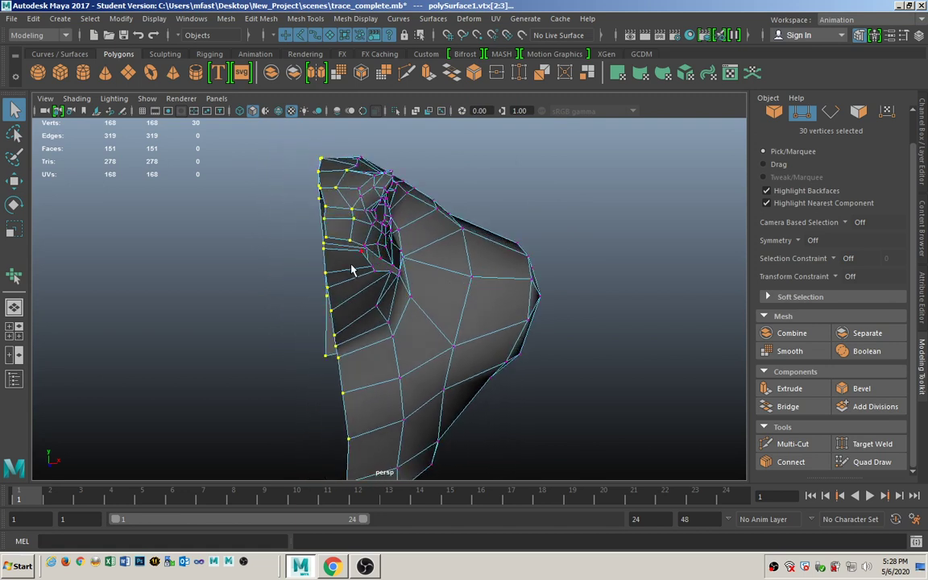
pyautogui.keyDown('ctrl'); pyautogui.moveTo(361, 249); pyautogui.dragTo(338, 165); pyautogui.keyUp('ctrl')
pyautogui.keyDown('ctrl'); pyautogui.click(322, 166); pyautogui.keyUp('ctrl')
pyautogui.moveTo(533, 385)
pyautogui.keyDown('alt'); pyautogui.mouseDown()
pyautogui.moveTo(509, 307)
pyautogui.moveTo(304, 325)
pyautogui.moveTo(266, 366)
pyautogui.moveTo(383, 389)
pyautogui.moveTo(529, 356)
pyautogui.moveTo(531, 365)
pyautogui.mouseUp(); pyautogui.keyUp('alt')
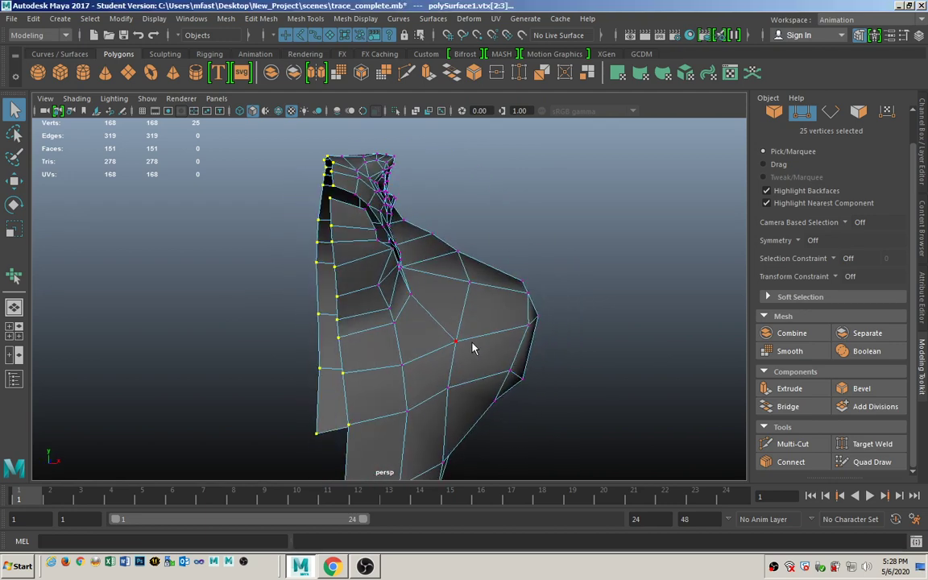
# Show the mesh in a full-size front view and check that the Move tool's Retain component spacing option is off
pyautogui.press('space')
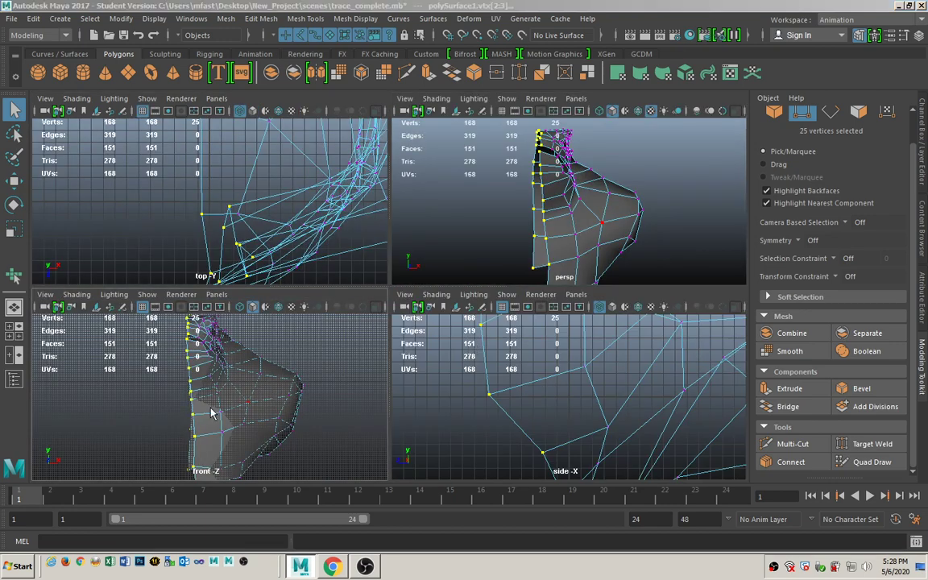
pyautogui.press('space')
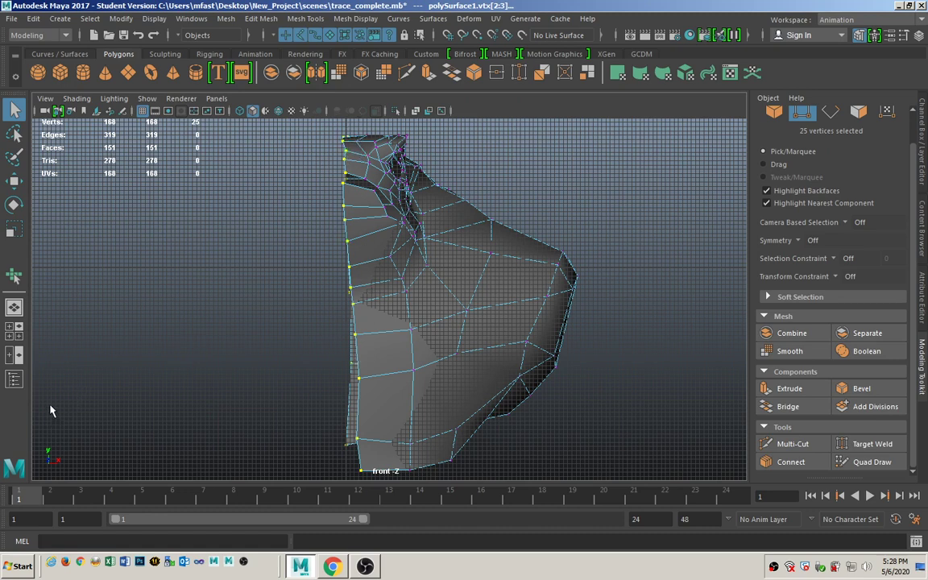
pyautogui.doubleClick(13, 182)
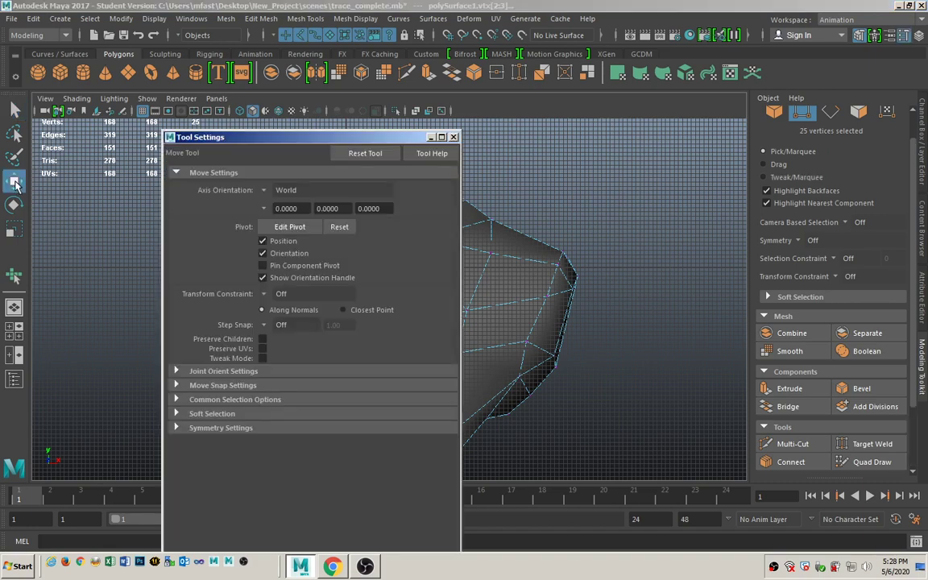
pyautogui.click(236, 387)
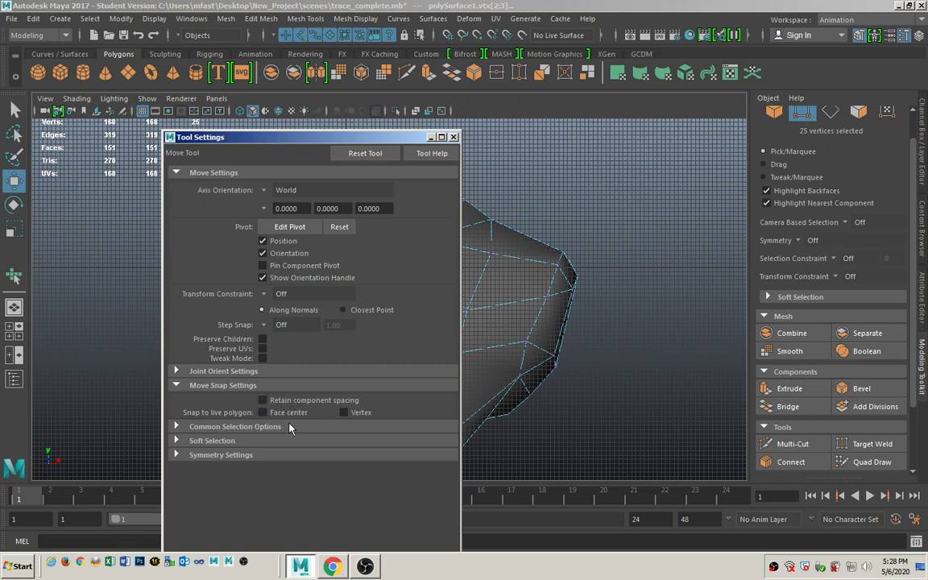
pyautogui.click(453, 137)
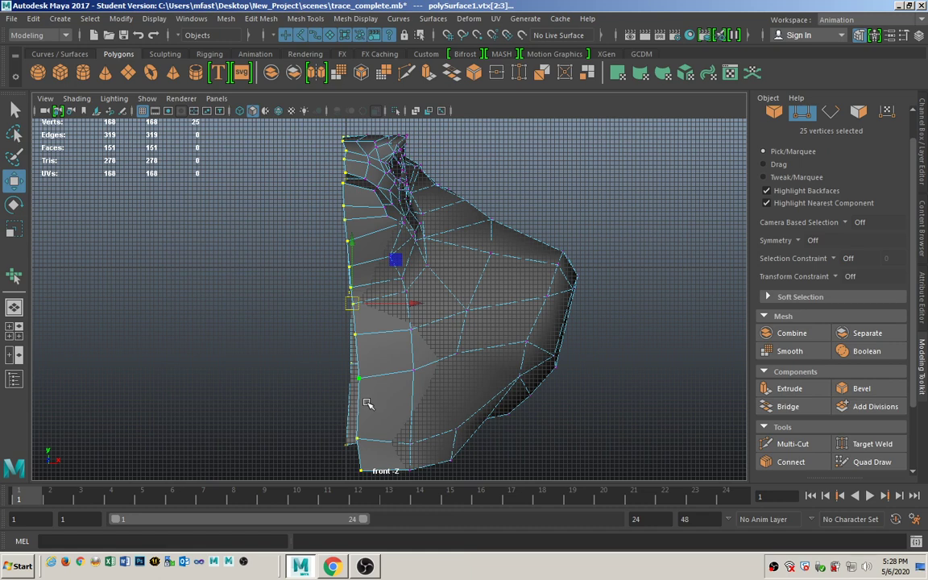
# Grid-snap the selected centre-edge vertices along X onto the world centre line and deselect them
pyautogui.press('x')
pyautogui.press('x')
pyautogui.moveTo(411, 304); pyautogui.dragTo(344, 304)
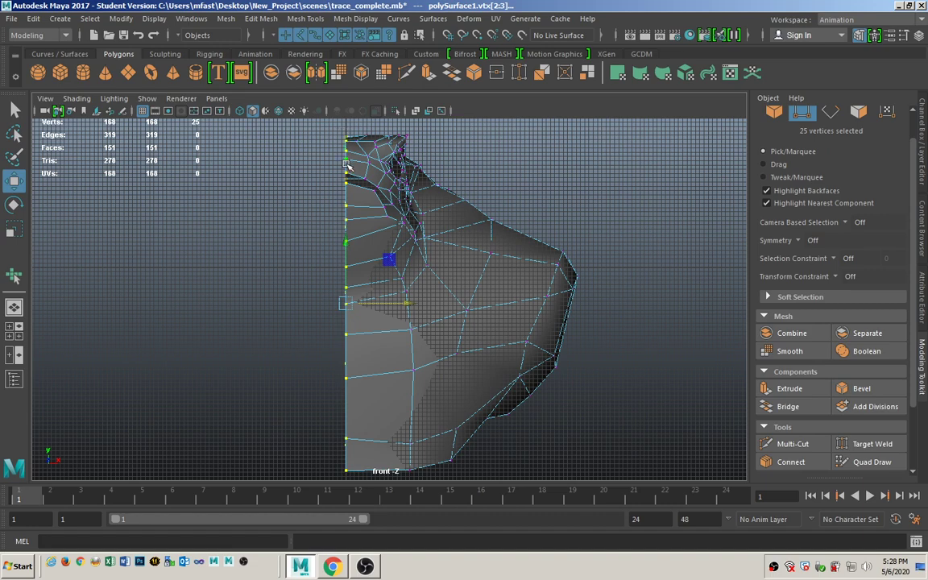
pyautogui.press('q')
pyautogui.click(254, 282)
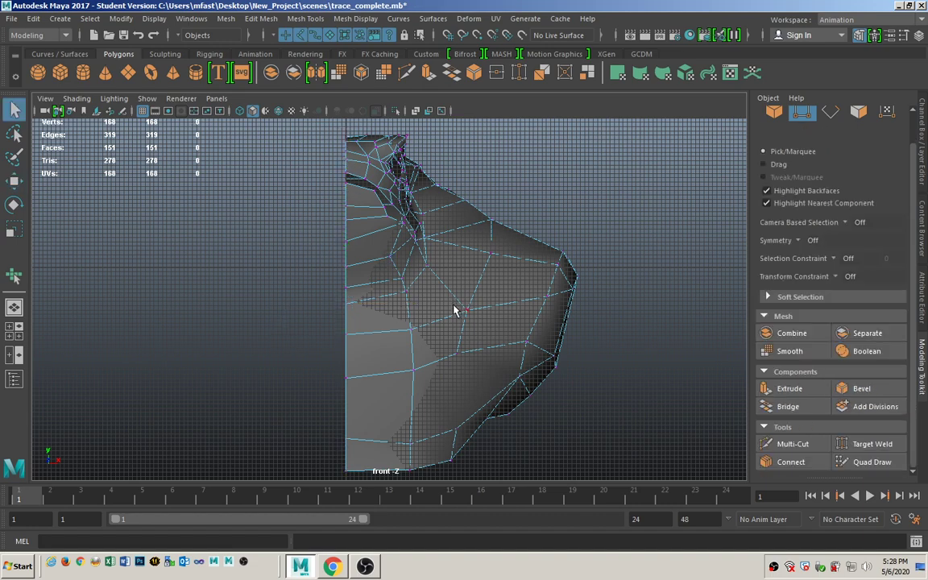
# Review the half-toad's UV layout in the UV Editor and close the editor
pyautogui.click(496, 19)
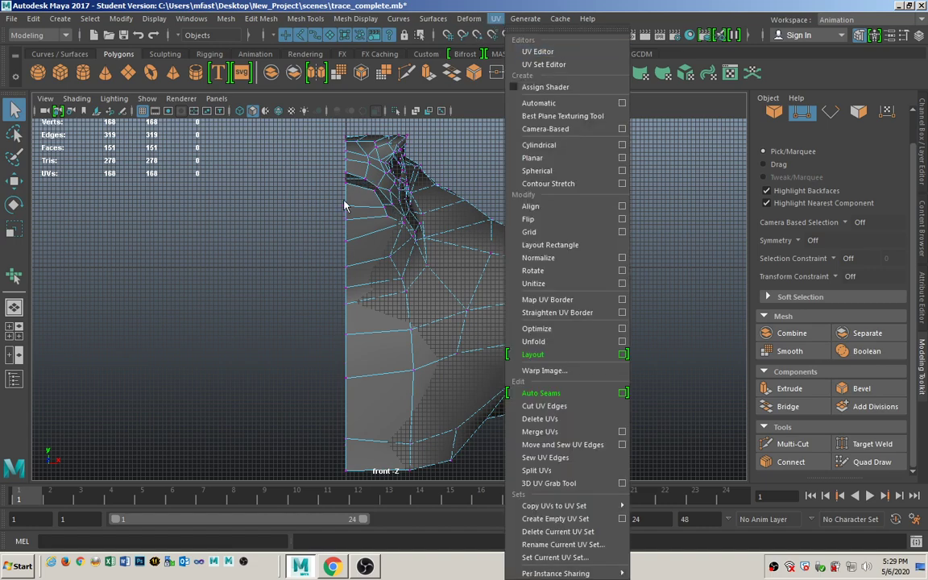
pyautogui.click(540, 51)
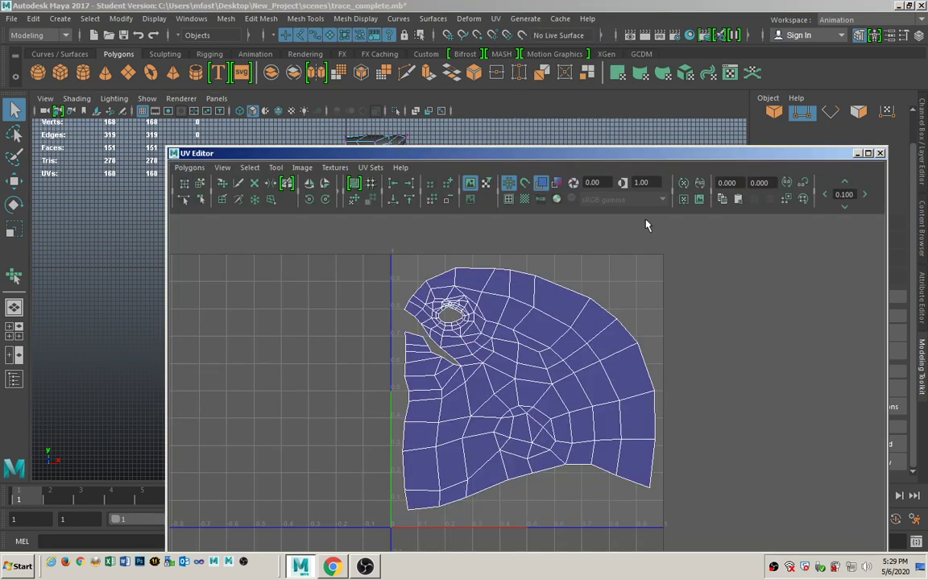
pyautogui.click(880, 153)
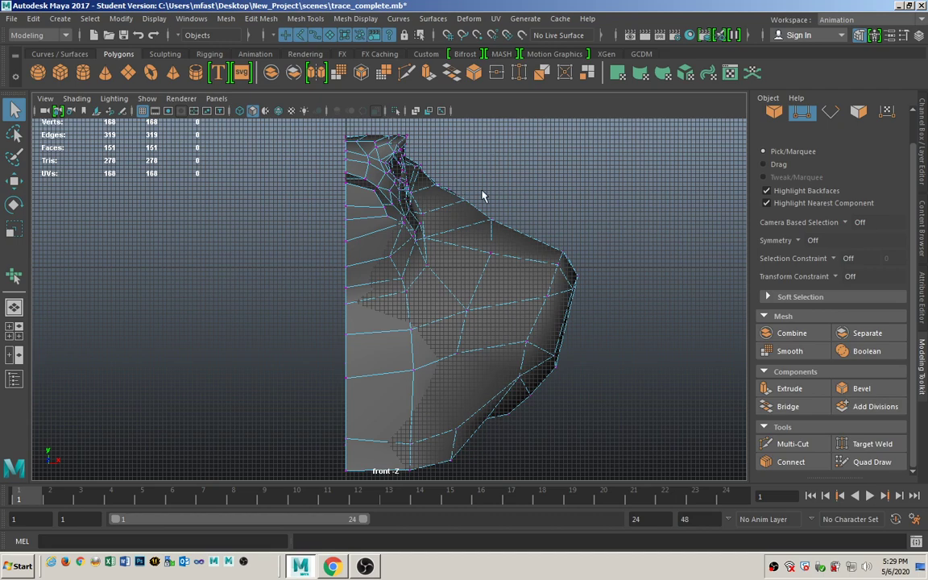
# Return to the full-size perspective view and put the half-toad mesh back into object mode
pyautogui.press('space')
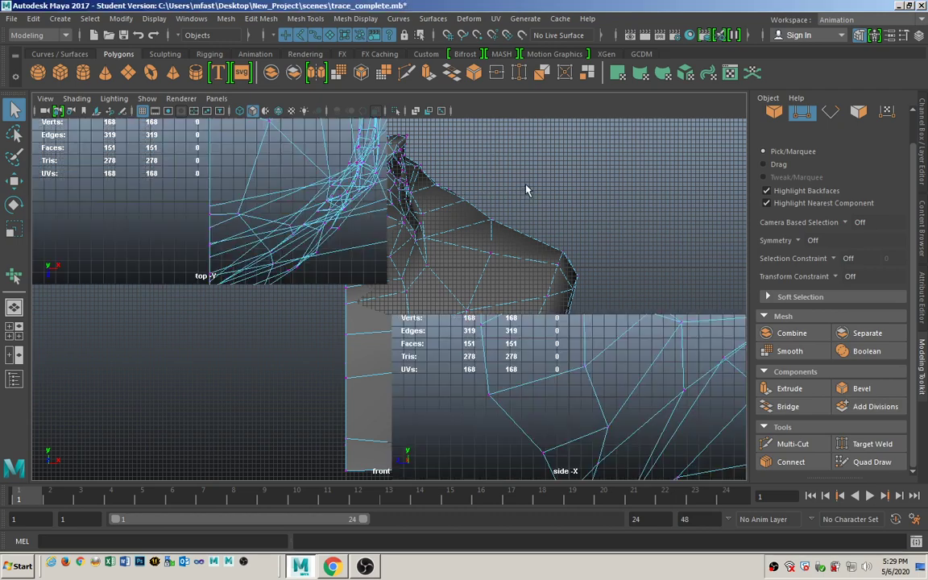
pyautogui.press('space')
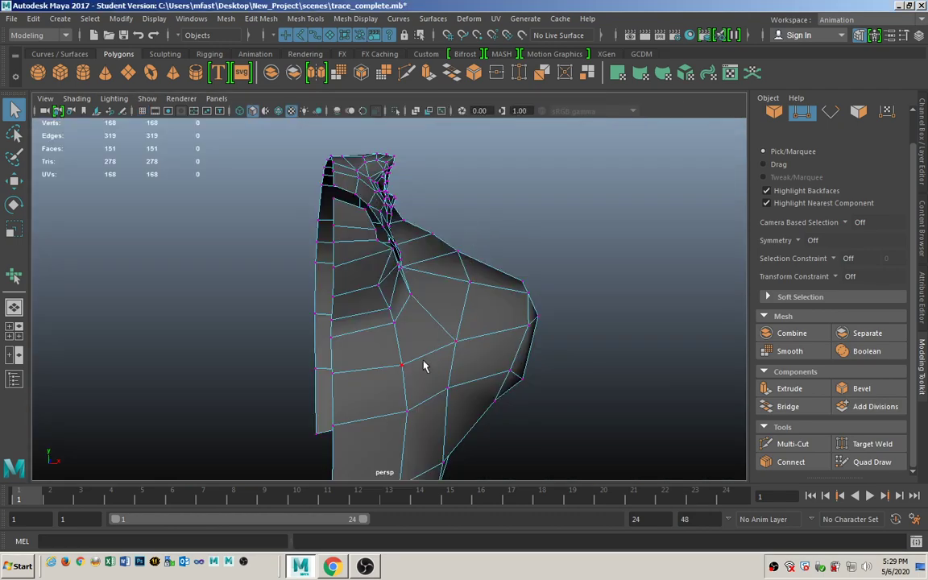
pyautogui.keyDown('alt'); pyautogui.moveTo(424, 369); pyautogui.dragTo(385, 296); pyautogui.keyUp('alt')
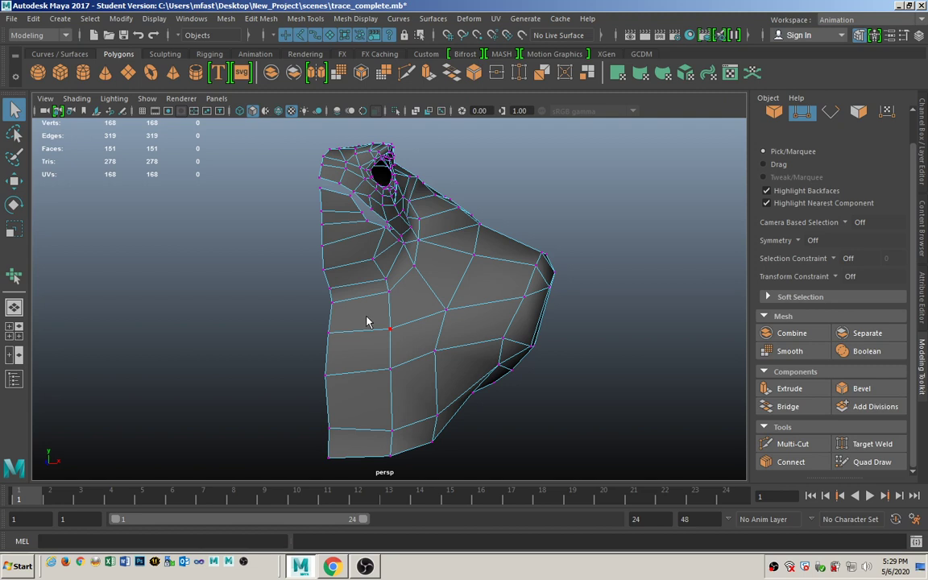
pyautogui.press('F8')
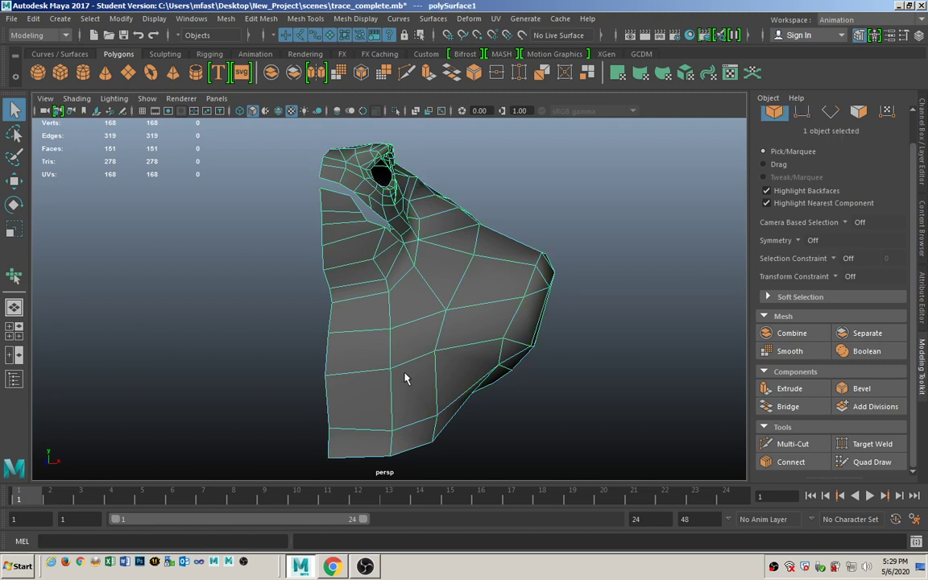
pyautogui.keyDown('alt'); pyautogui.moveTo(405, 378); pyautogui.dragTo(416, 320); pyautogui.keyUp('alt')
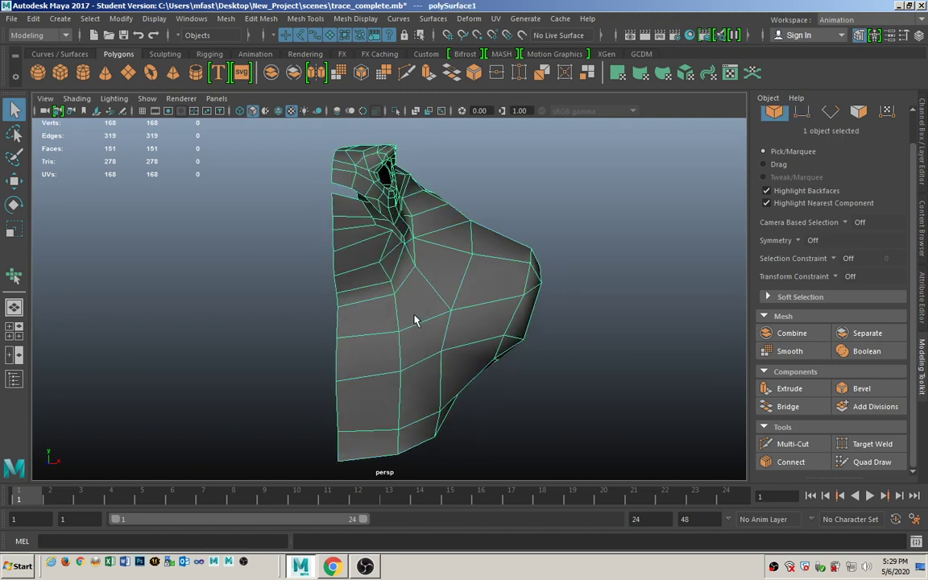
# Create a mirrored copy of the half toad using Duplicate Special with an X scale of -1, then deselect it
pyautogui.click(33, 18)
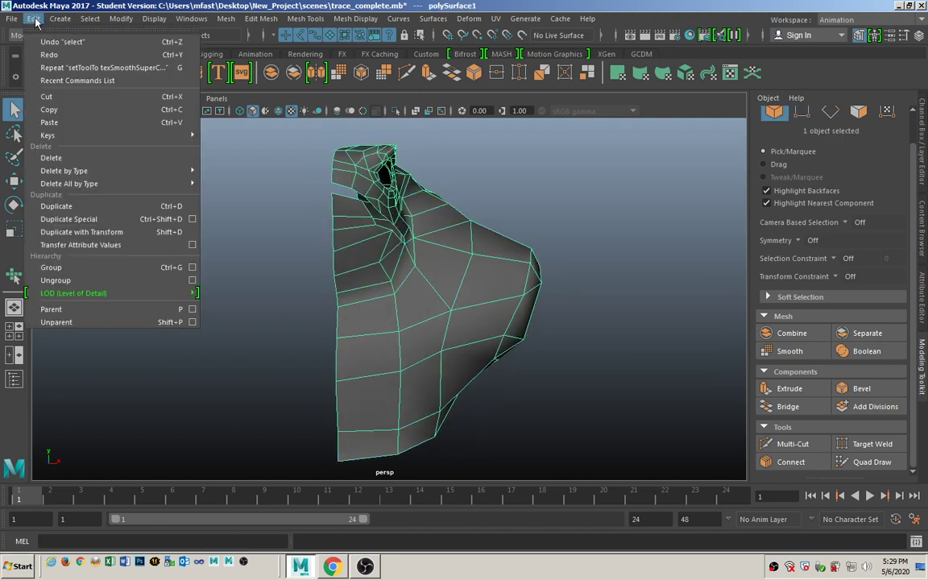
pyautogui.click(192, 219)
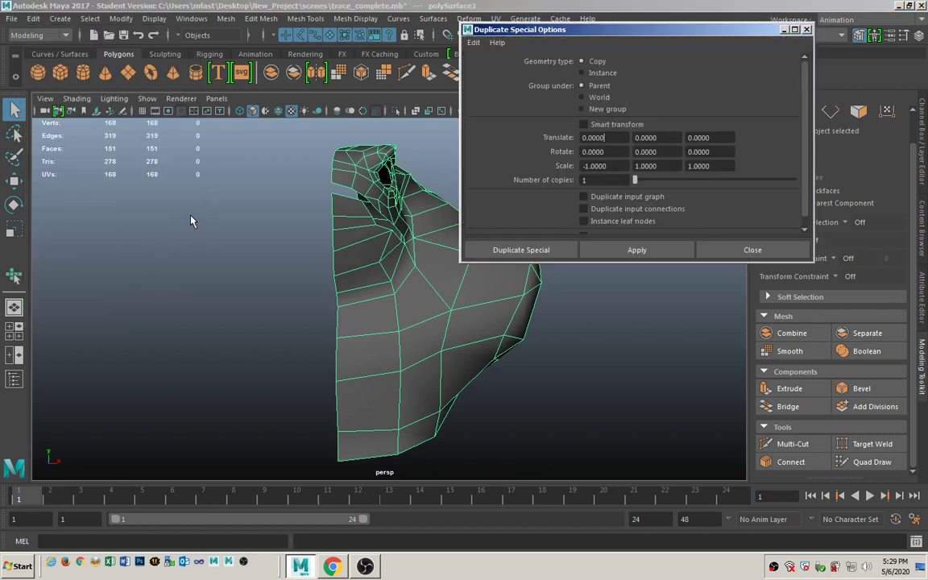
pyautogui.click(474, 41)
pyautogui.click(478, 69)
pyautogui.click(519, 250)
pyautogui.click(555, 342)
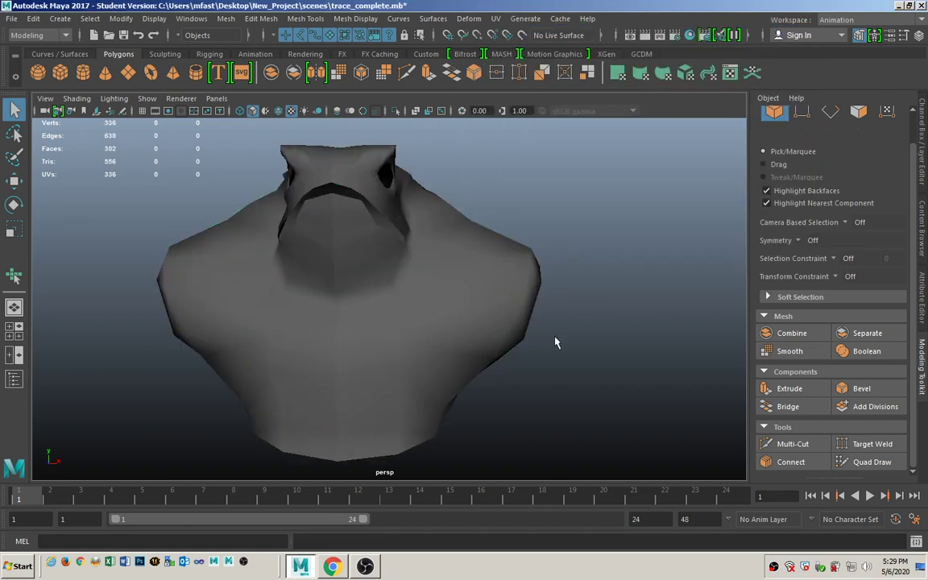
# Combine polySurface1 and polySurface2 into a single mesh and switch it to vertex selection
pyautogui.keyDown('alt'); pyautogui.moveTo(557, 358); pyautogui.dragTo(138, 304); pyautogui.keyUp('alt')
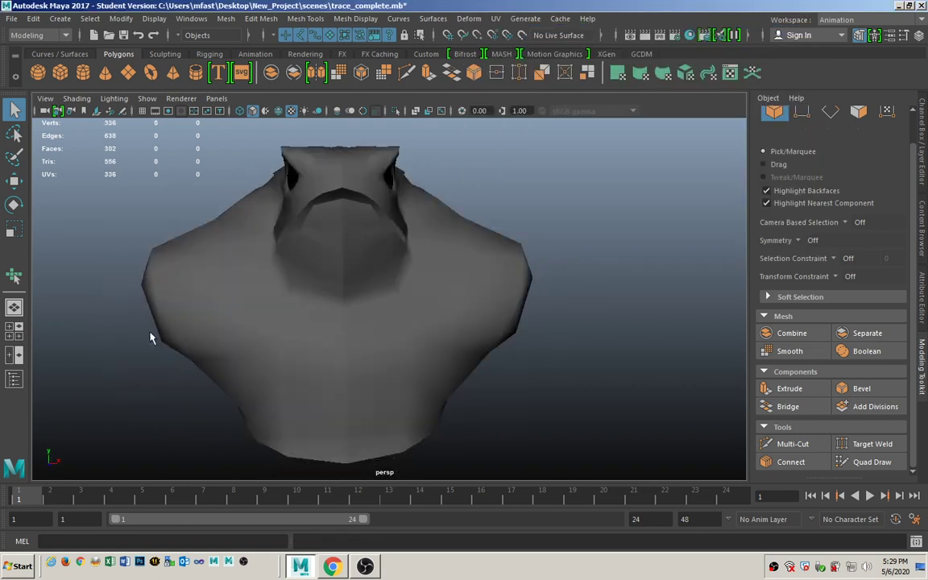
pyautogui.click(14, 380)
pyautogui.click(89, 203)
pyautogui.press('f')
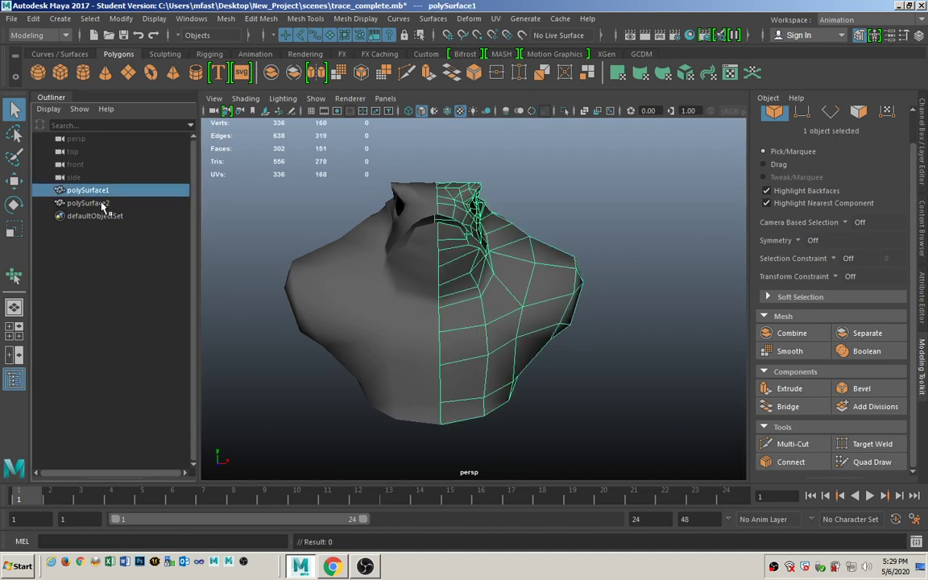
pyautogui.keyDown('shift'); pyautogui.click(467, 299); pyautogui.keyUp('shift')
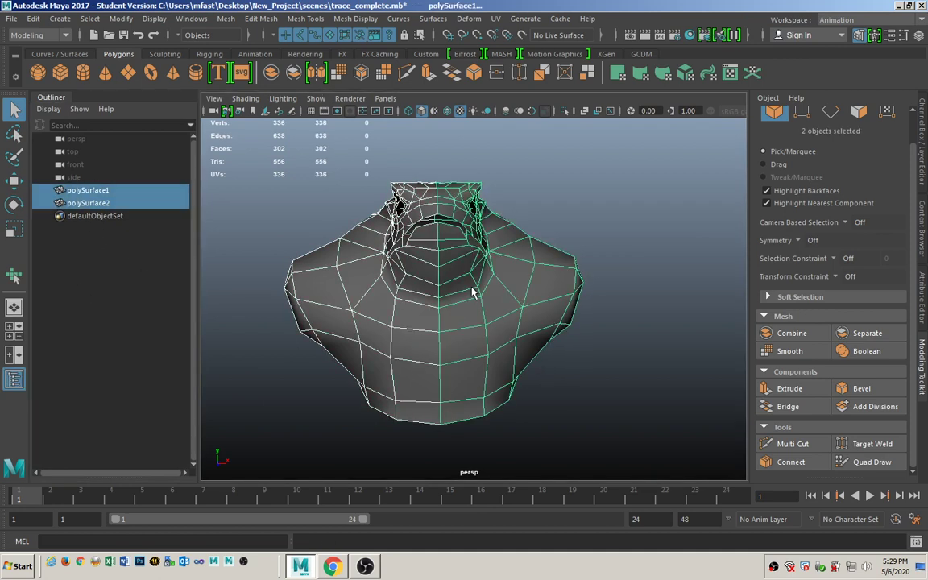
pyautogui.keyDown('alt'); pyautogui.moveTo(315, 294); pyautogui.dragTo(479, 273); pyautogui.keyUp('alt')
pyautogui.press('[')
pyautogui.click(272, 74)
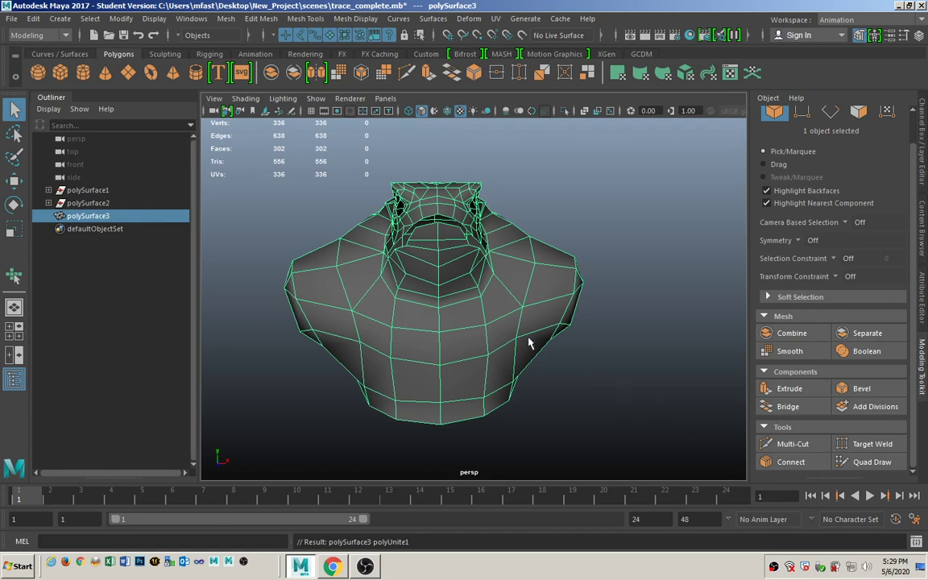
pyautogui.press('F9')
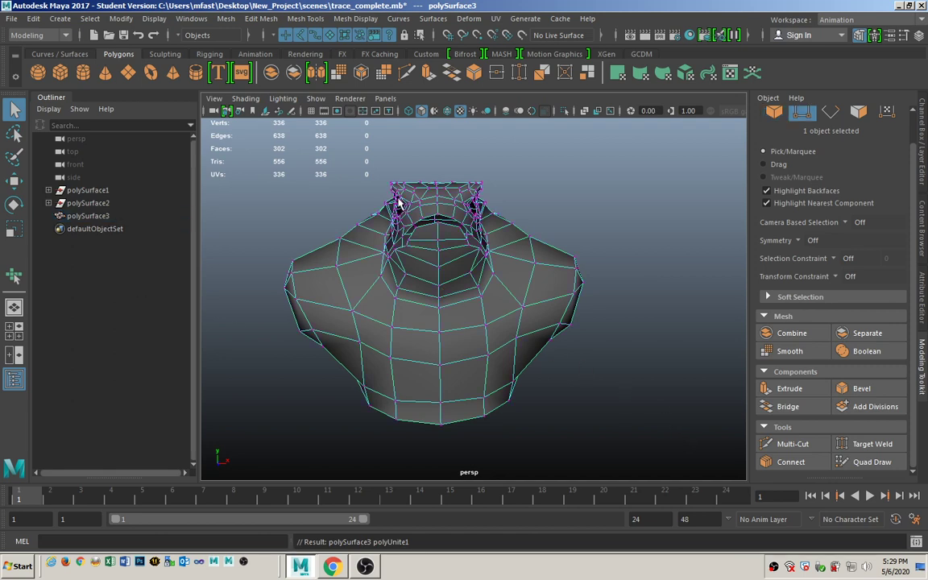
# Test whether the centre seam is joined by moving one chest vertex on it, and undo the move
pyautogui.keyDown('alt'); pyautogui.moveTo(425, 345); pyautogui.dragTo(412, 346); pyautogui.keyUp('alt')
pyautogui.click(421, 324)
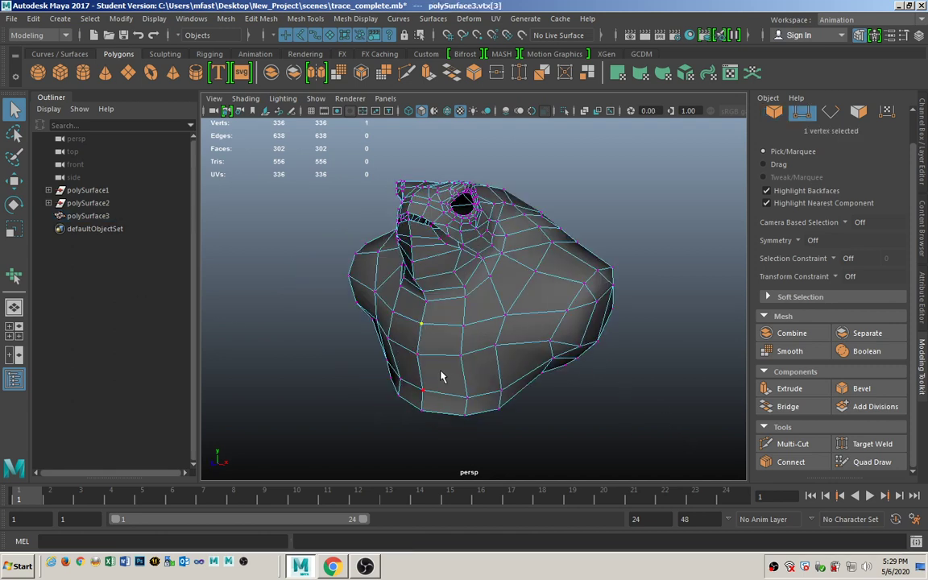
pyautogui.press('w')
pyautogui.moveTo(389, 291); pyautogui.dragTo(360, 277)
pyautogui.keyDown('alt'); pyautogui.moveTo(524, 455); pyautogui.dragTo(540, 439); pyautogui.keyUp('alt')
pyautogui.hotkey('ctrl', 'z')
pyautogui.hotkey('ctrl', 'z')
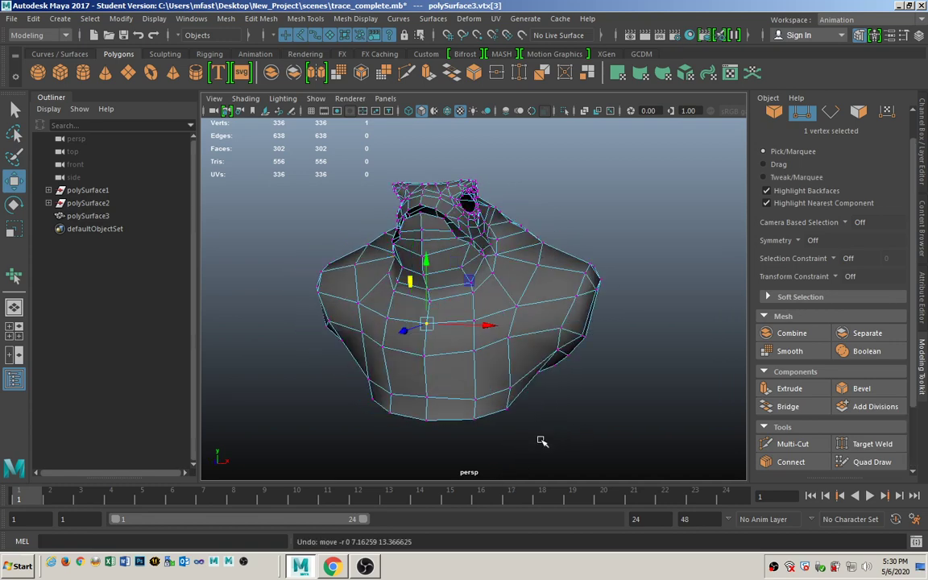
pyautogui.press('q')
# Select all vertices along the centre seam from the front view and merge them with a distance threshold of 0.01
pyautogui.keyDown('alt'); pyautogui.moveTo(436, 327); pyautogui.dragTo(488, 373); pyautogui.keyUp('alt')
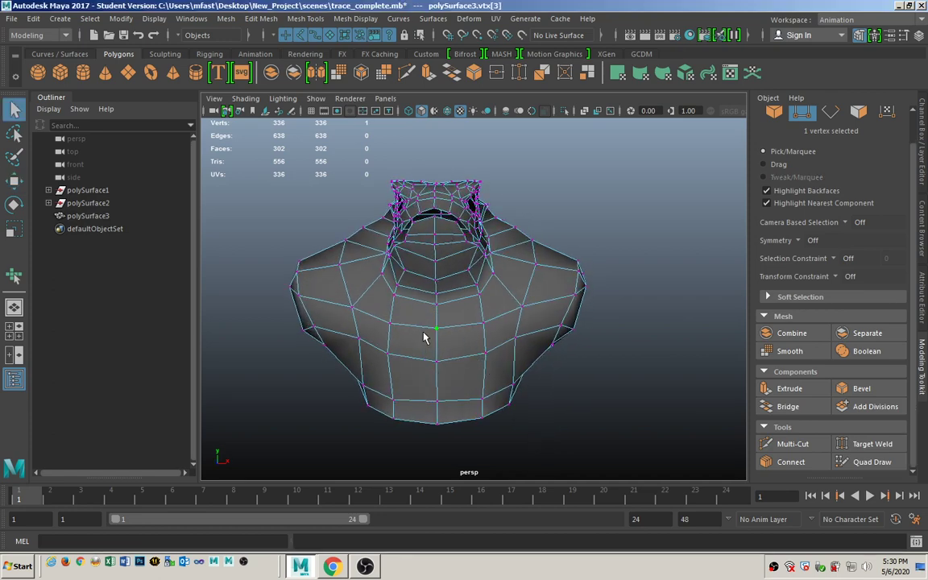
pyautogui.press('space')
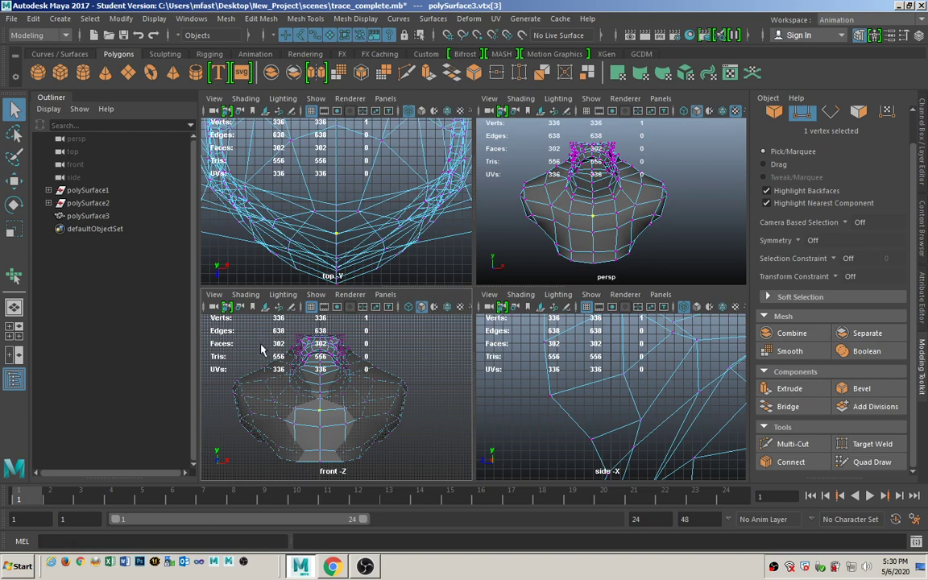
pyautogui.press('space')
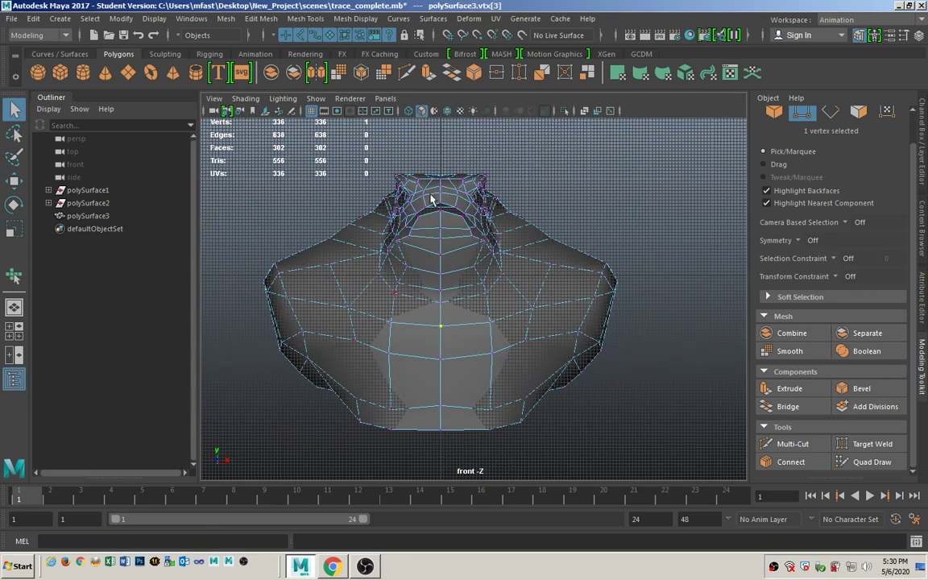
pyautogui.moveTo(433, 171); pyautogui.dragTo(444, 447)
pyautogui.press('space')
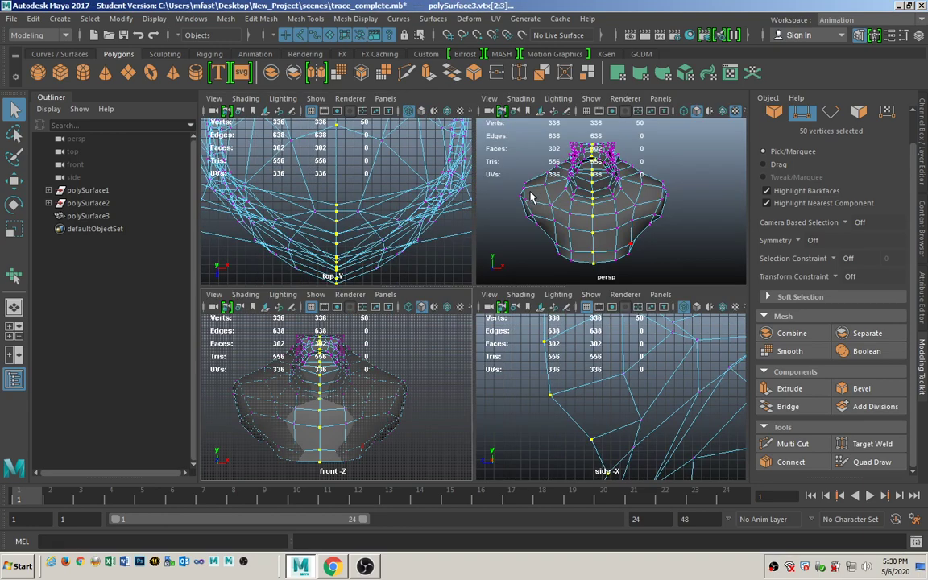
pyautogui.press('space')
pyautogui.keyDown('alt'); pyautogui.moveTo(503, 286); pyautogui.dragTo(487, 298); pyautogui.keyUp('alt')
pyautogui.click(225, 17)
pyautogui.moveTo(241, 26)
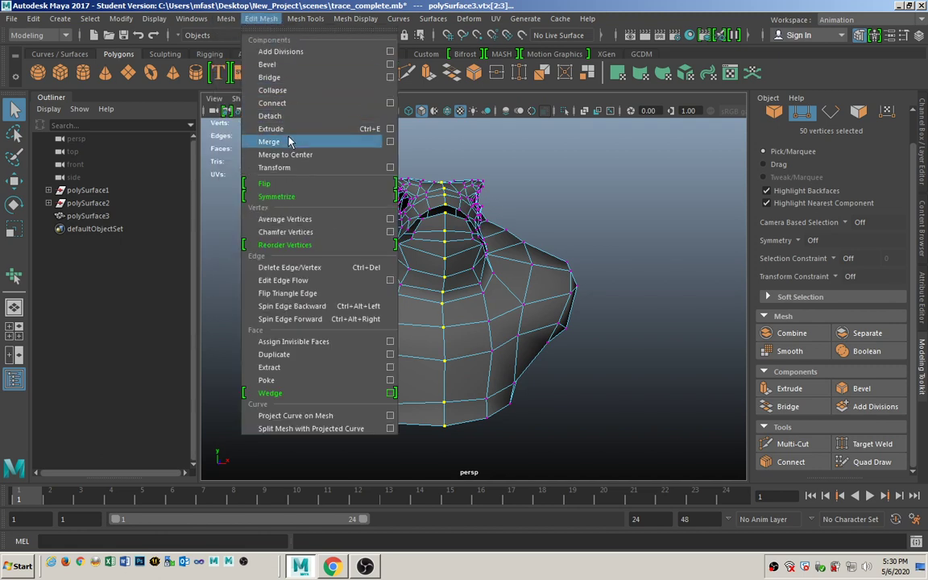
pyautogui.click(278, 141)
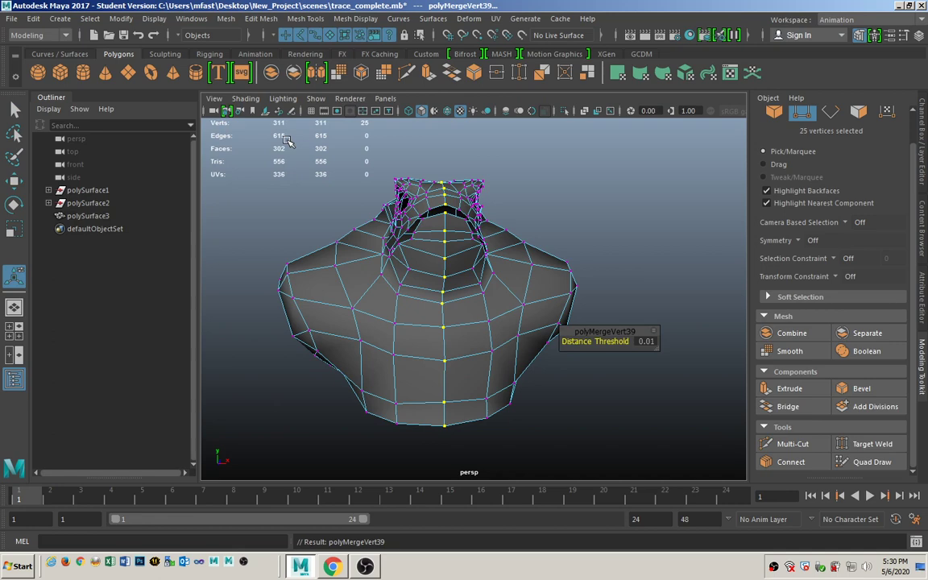
pyautogui.click(288, 185)
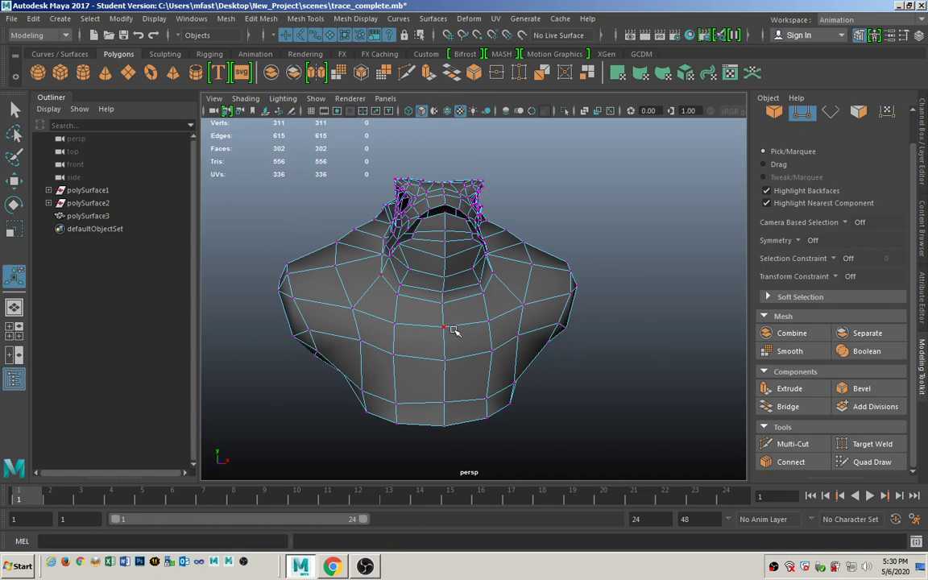
# Test the merged centre seam by moving one of its chest vertices, and undo the move
pyautogui.keyDown('alt'); pyautogui.moveTo(453, 330); pyautogui.dragTo(424, 327); pyautogui.keyUp('alt')
pyautogui.click(420, 324)
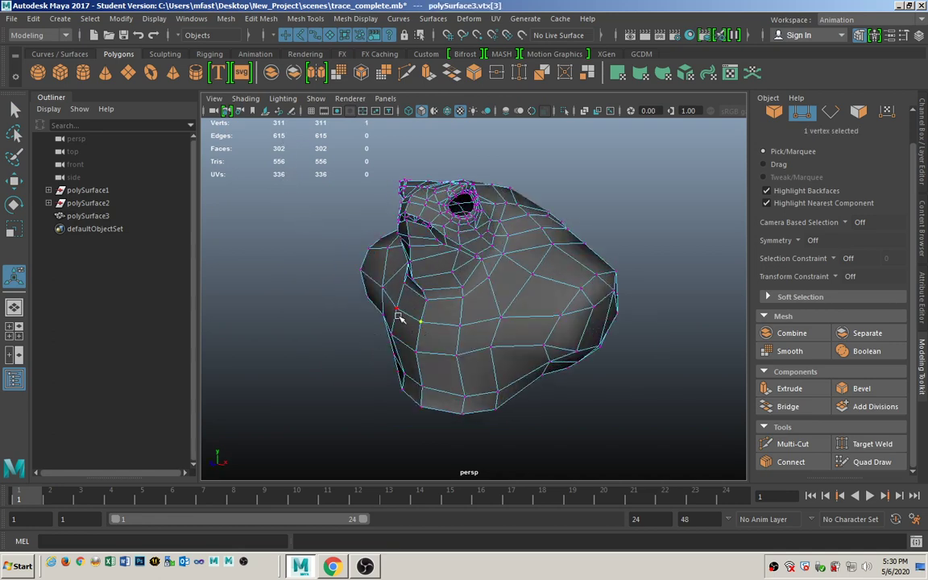
pyautogui.press('w')
pyautogui.moveTo(384, 290); pyautogui.dragTo(406, 289)
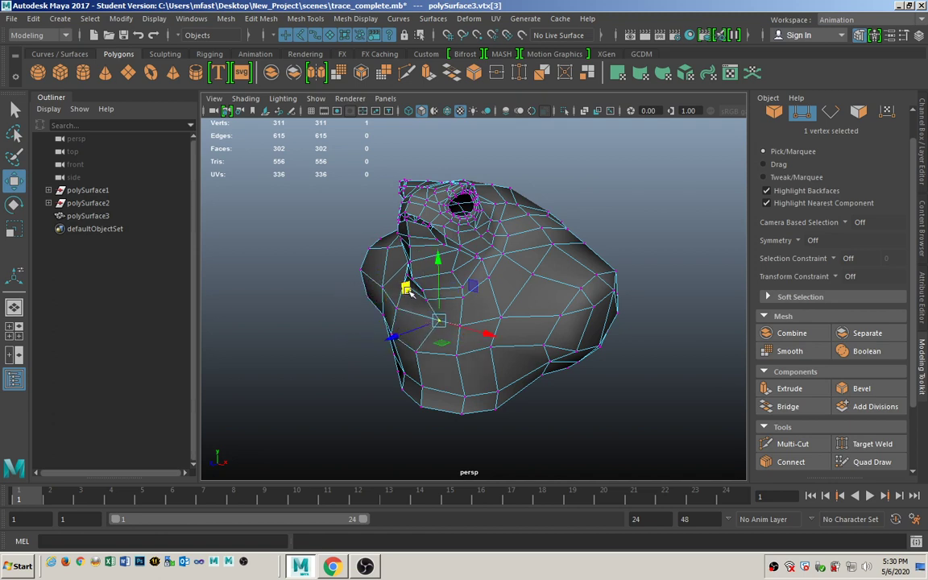
pyautogui.press('q')
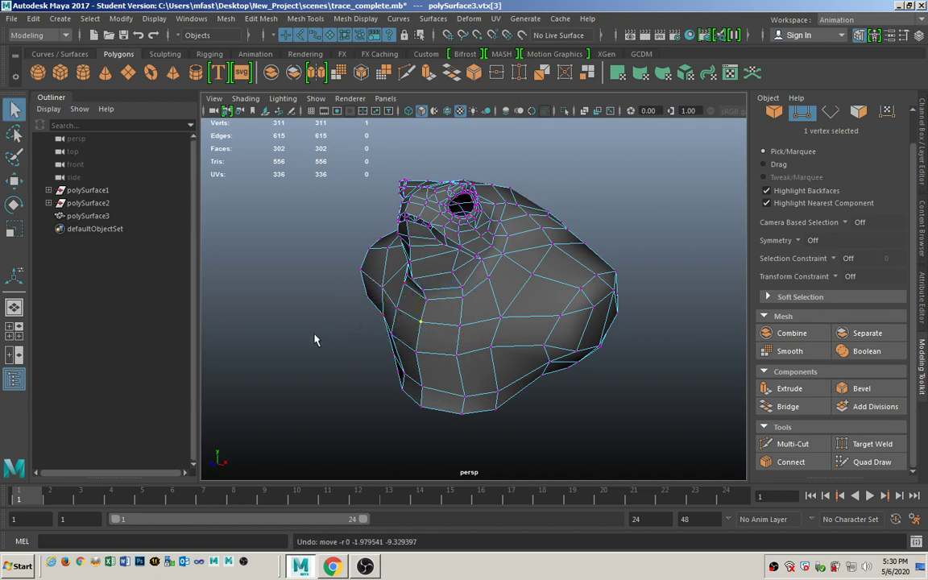
# Select all edges along the centre seam of polySurface3, soften them, and return the mesh to object selection mode
pyautogui.keyDown('alt'); pyautogui.moveTo(314, 337); pyautogui.dragTo(350, 333); pyautogui.keyUp('alt')
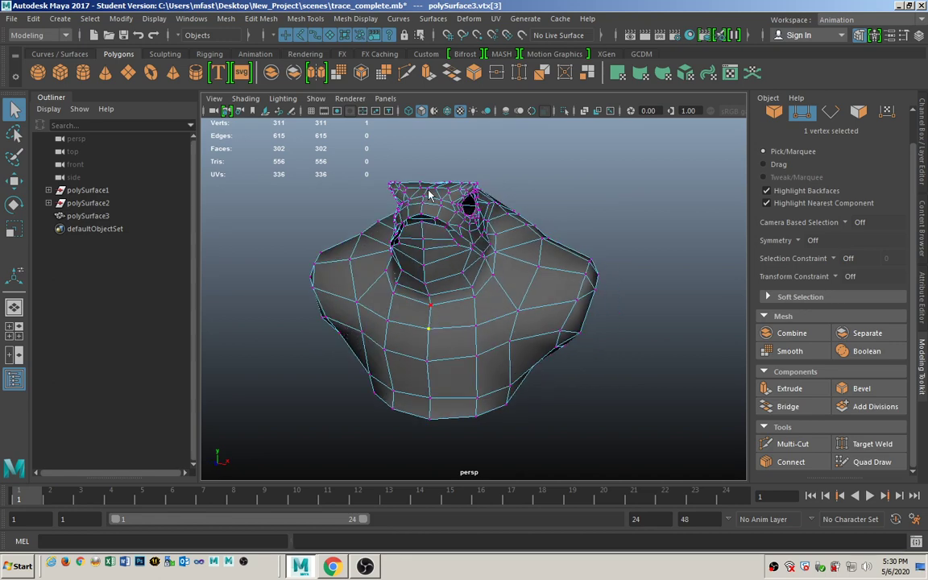
pyautogui.press('F10')
pyautogui.doubleClick(432, 320)
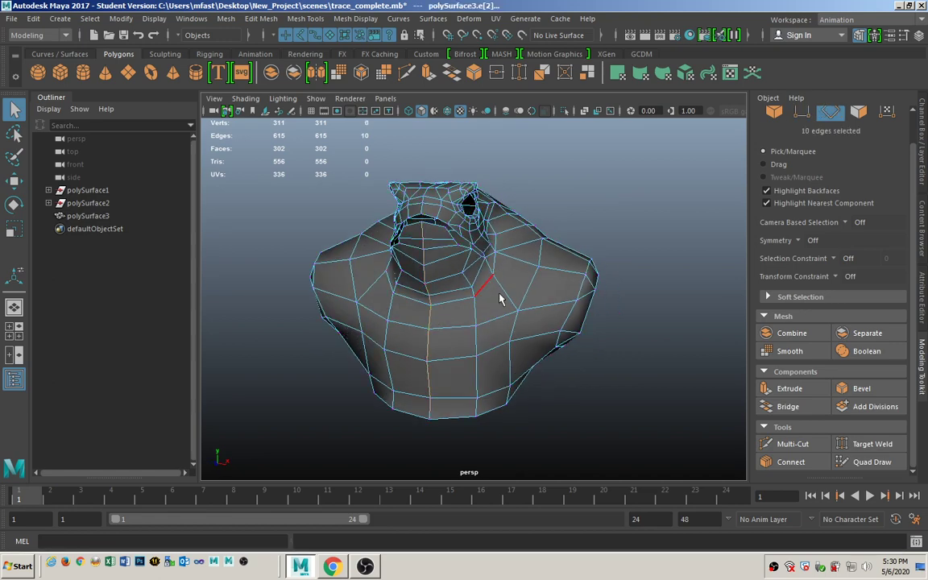
pyautogui.keyDown('alt'); pyautogui.moveTo(499, 300); pyautogui.dragTo(434, 237); pyautogui.keyUp('alt')
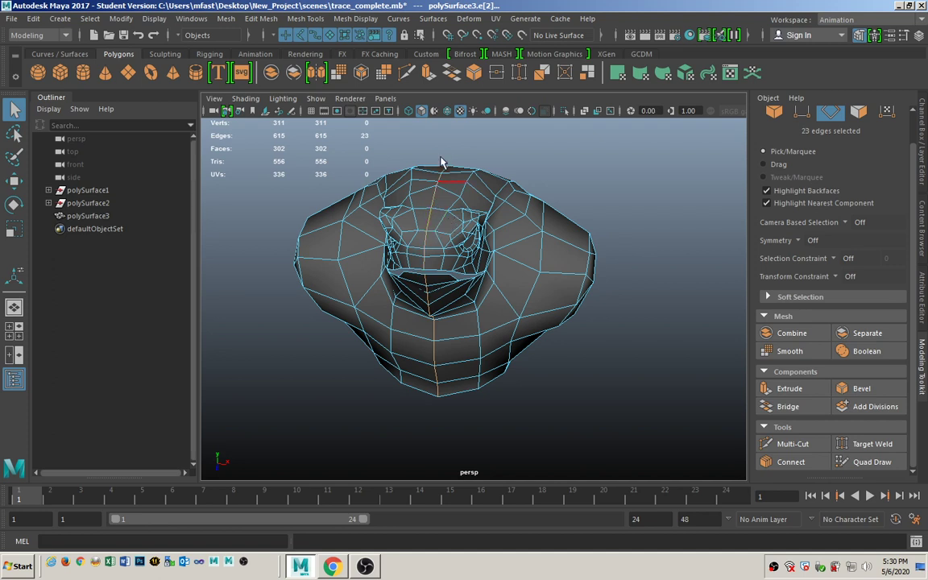
pyautogui.click(354, 18)
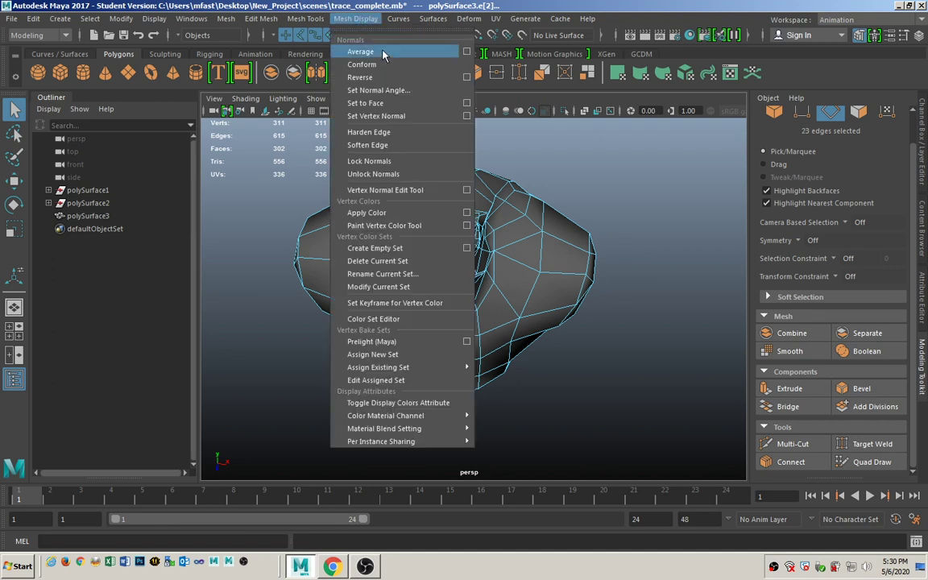
pyautogui.click(392, 146)
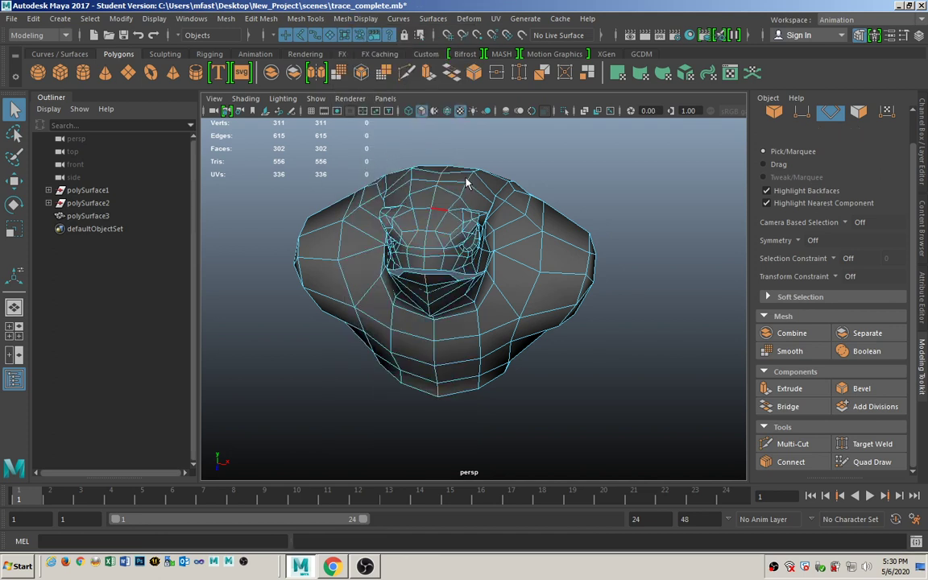
pyautogui.press('F8')
pyautogui.click(566, 374)
pyautogui.keyDown('alt'); pyautogui.moveTo(566, 375); pyautogui.dragTo(462, 352); pyautogui.keyUp('alt')
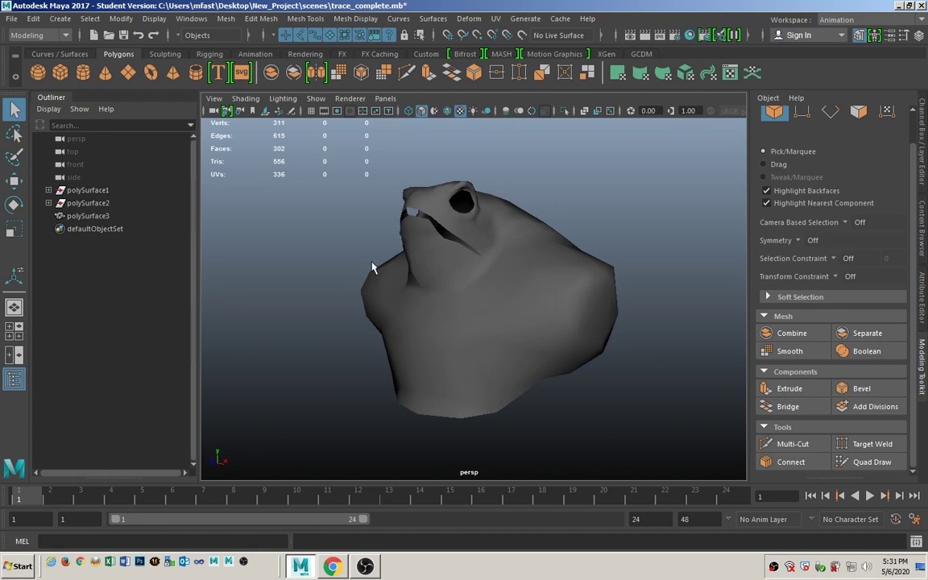
# Freeze the transformations of polySurface3 and delete all construction history in the scene
pyautogui.click(502, 321)
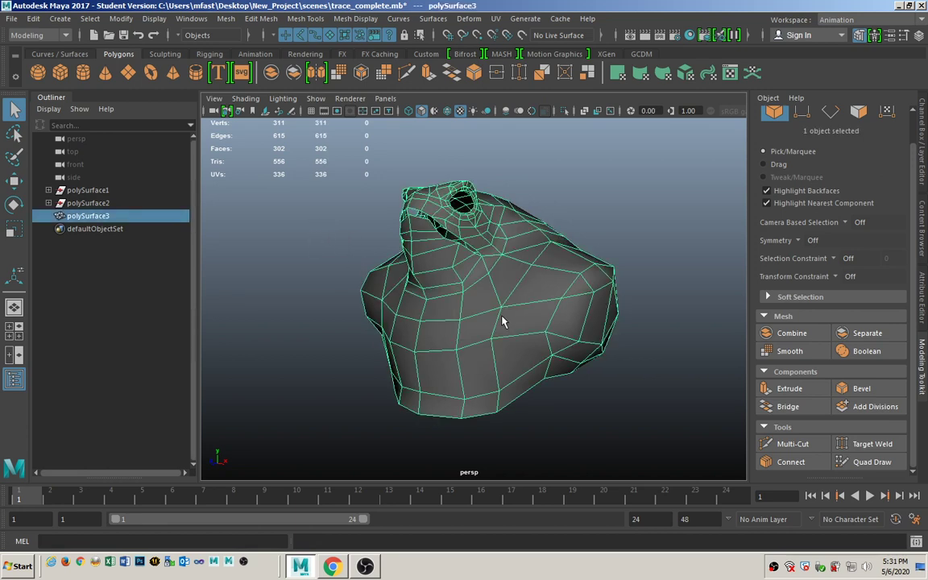
pyautogui.click(121, 18)
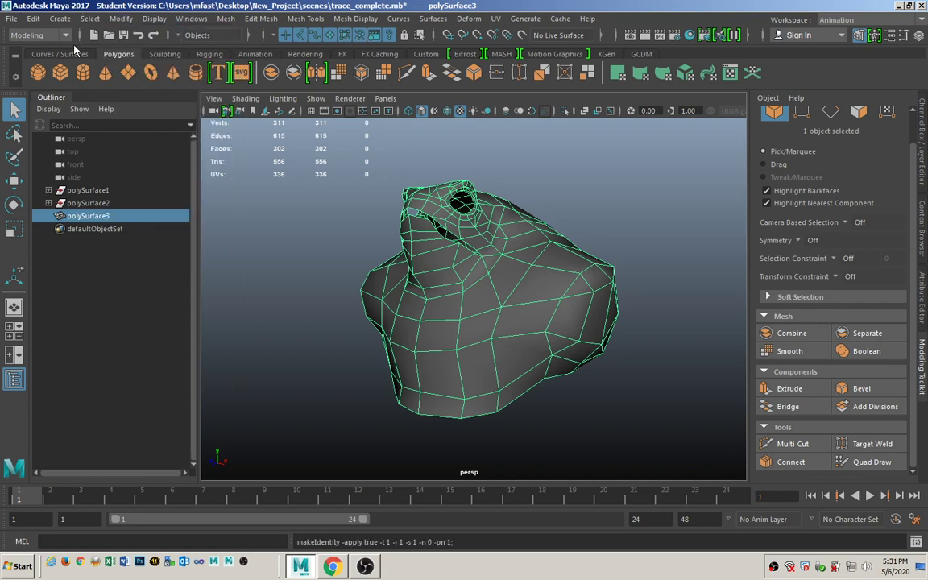
pyautogui.click(33, 18)
pyautogui.moveTo(91, 184)
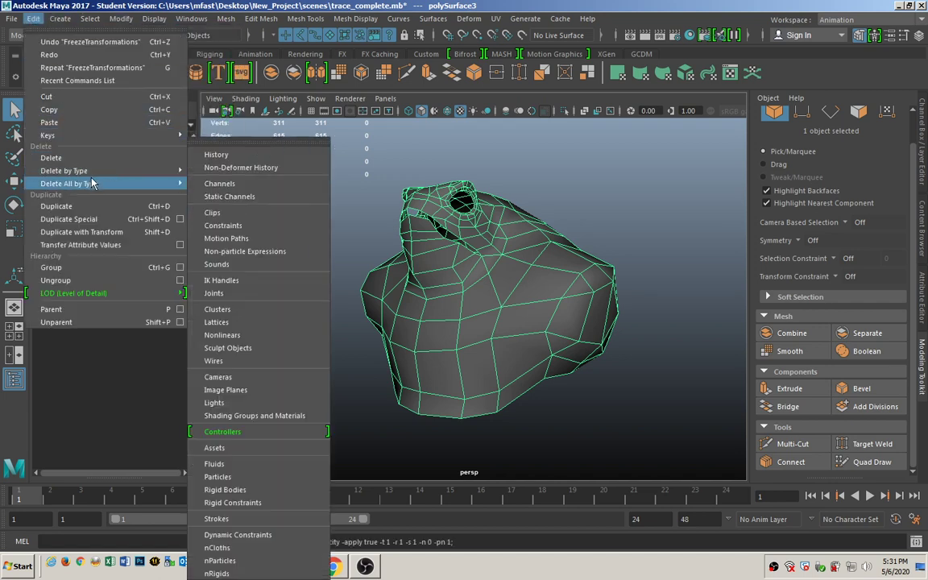
pyautogui.click(213, 149)
pyautogui.click(279, 189)
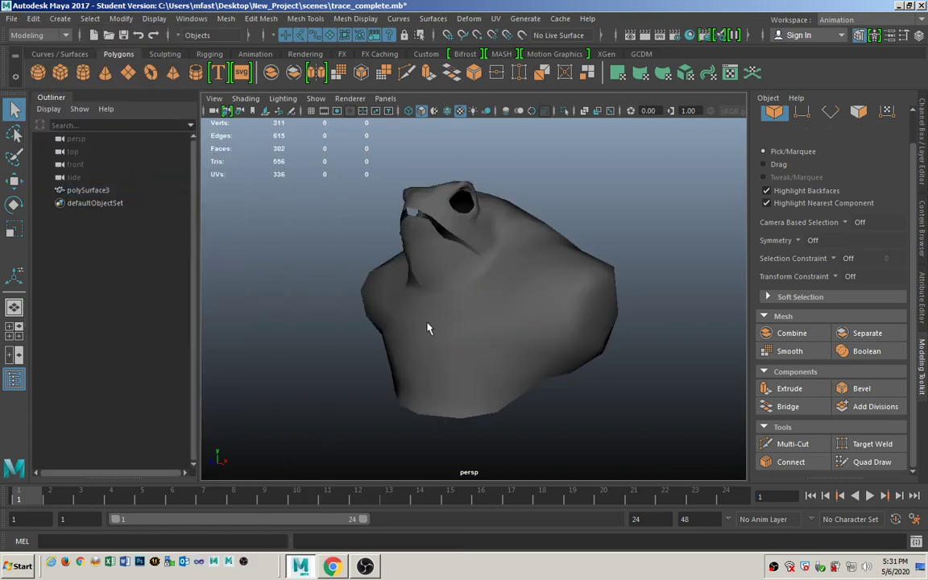
# Export the selected low-poly toad mesh polySurface3 in FBX format, replacing the existing toad_FBX.fbx in the scenes folder
pyautogui.click(518, 352)
pyautogui.keyDown('alt'); pyautogui.moveTo(467, 318); pyautogui.dragTo(364, 356); pyautogui.keyUp('alt')
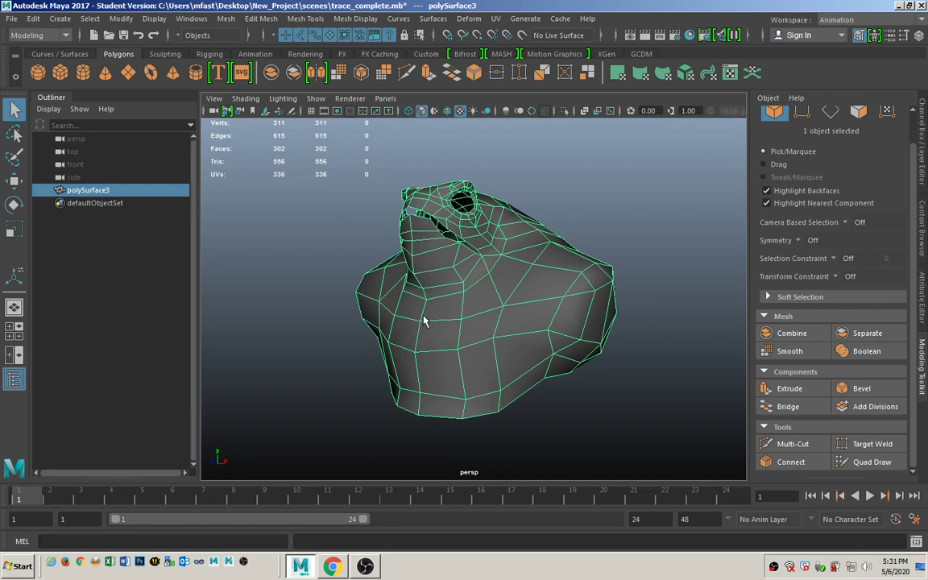
pyautogui.click(12, 19)
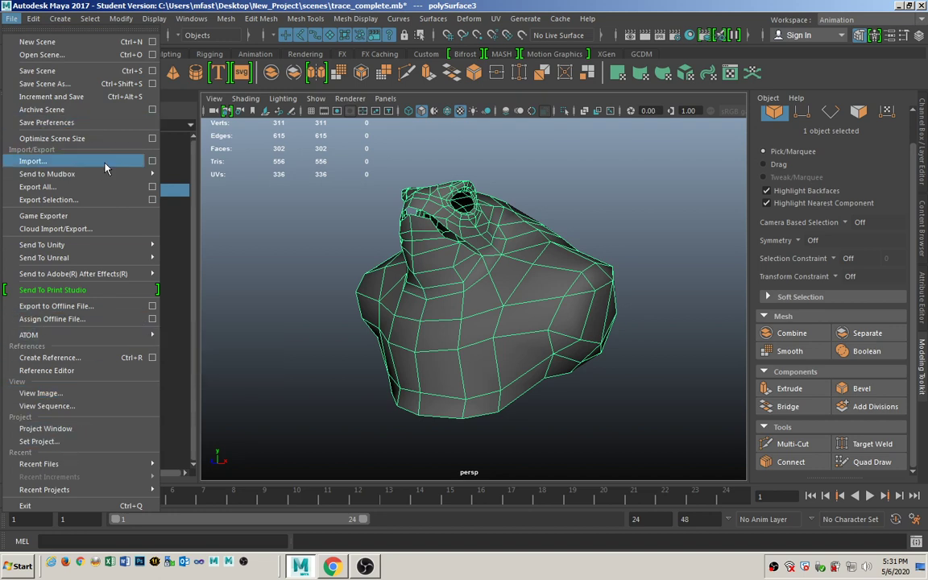
pyautogui.click(156, 201)
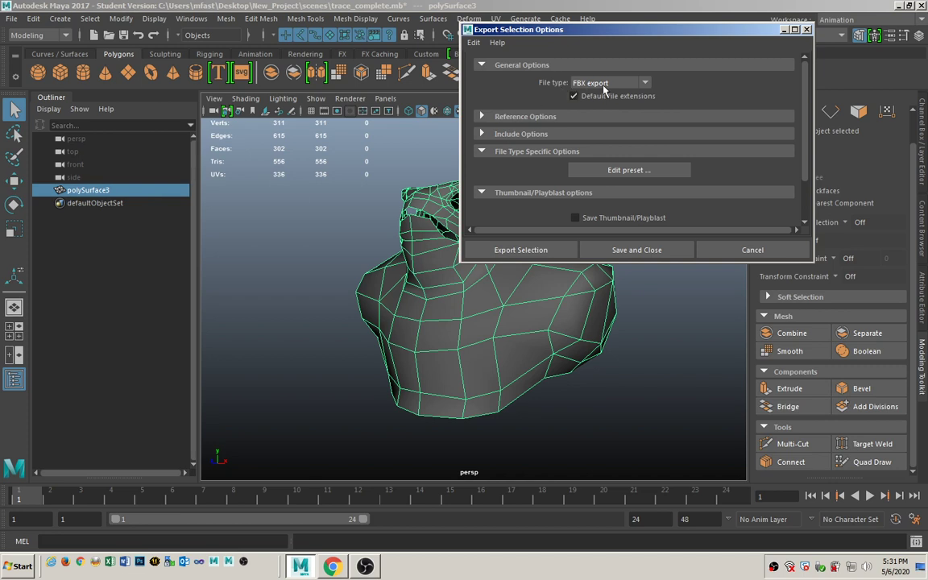
pyautogui.click(531, 256)
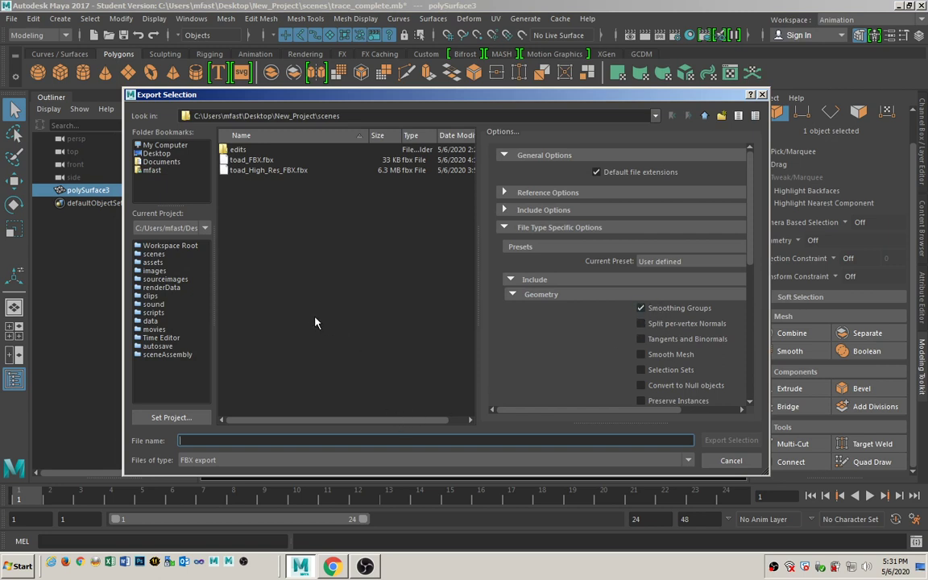
pyautogui.click(251, 160)
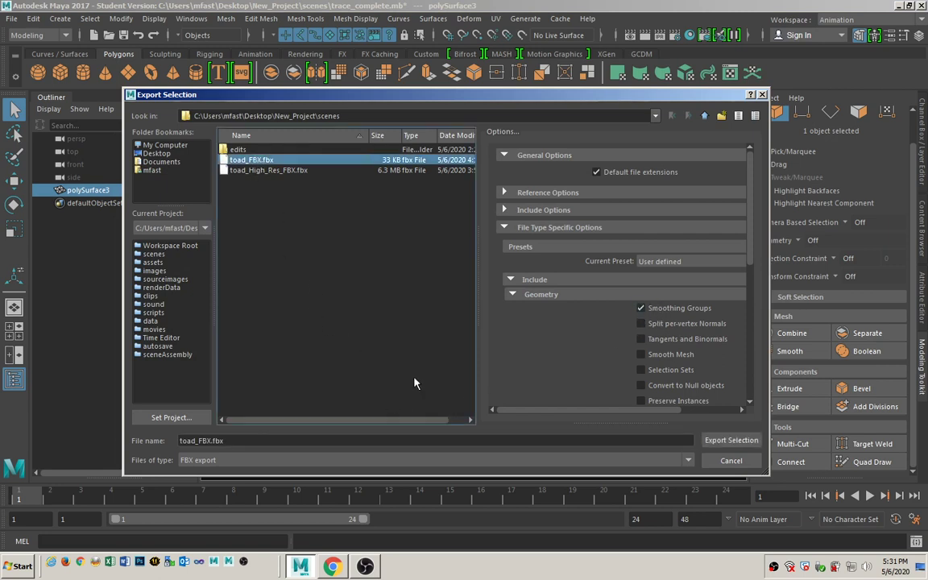
pyautogui.click(731, 440)
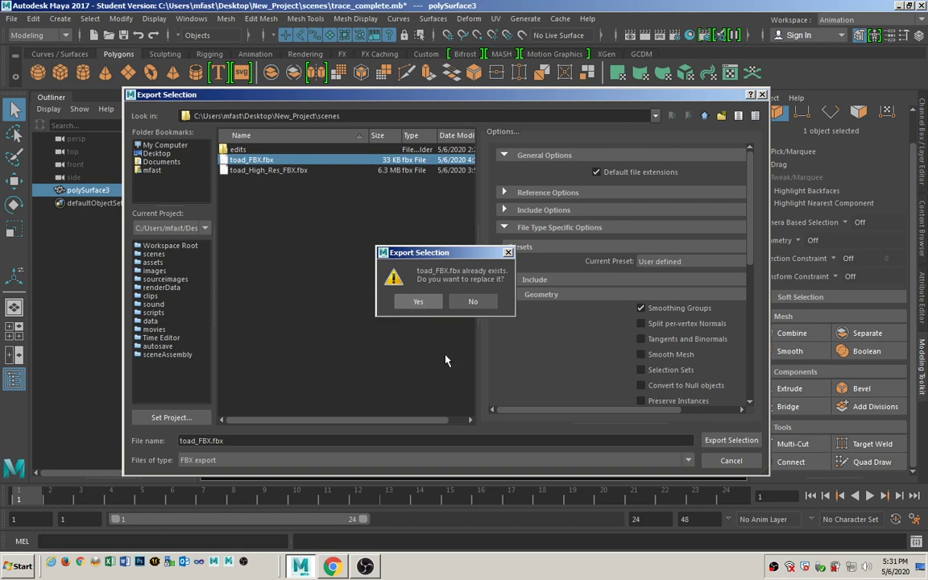
pyautogui.click(425, 304)
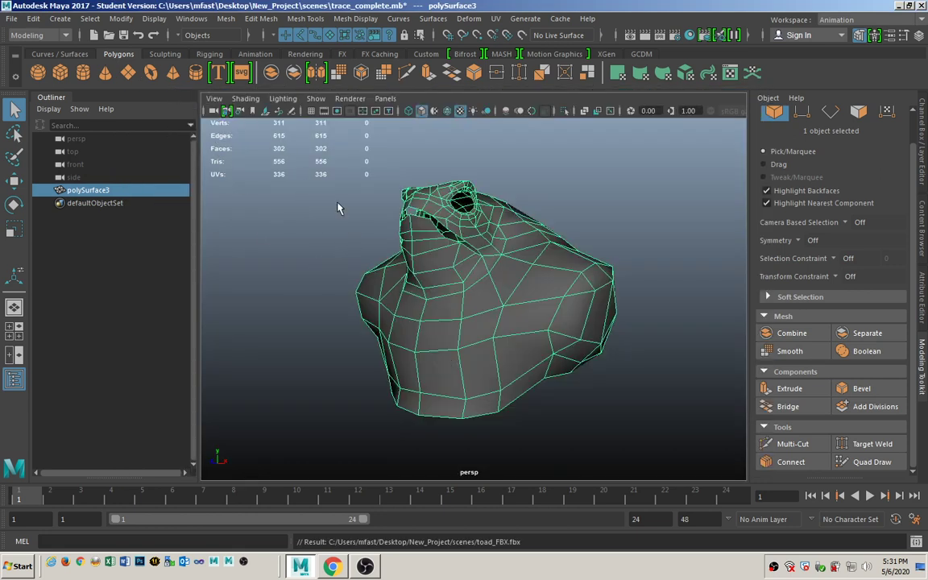
# Import the Toad_hi_res.mb scene and delete its L_Eye_Mesh and R_Eye_Mesh objects
pyautogui.click(13, 19)
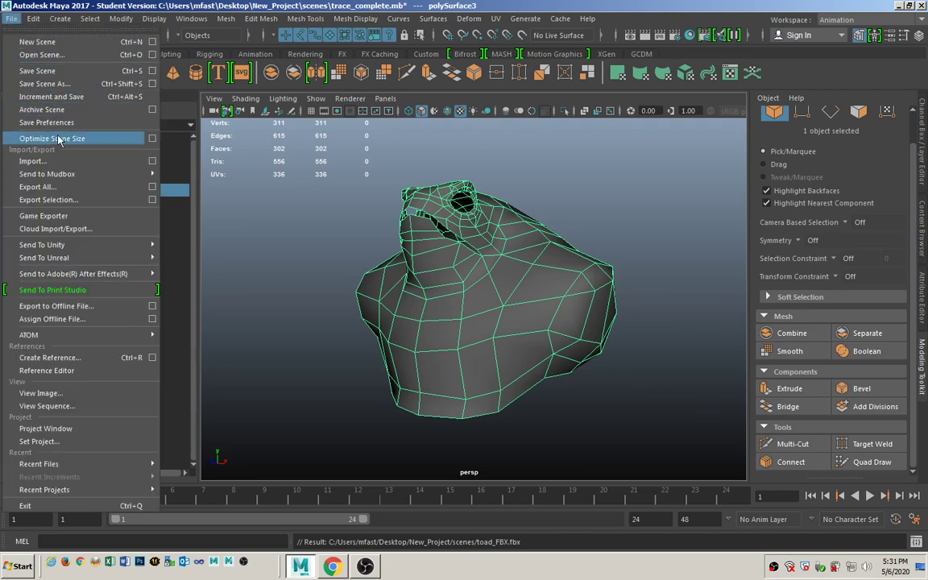
pyautogui.click(32, 162)
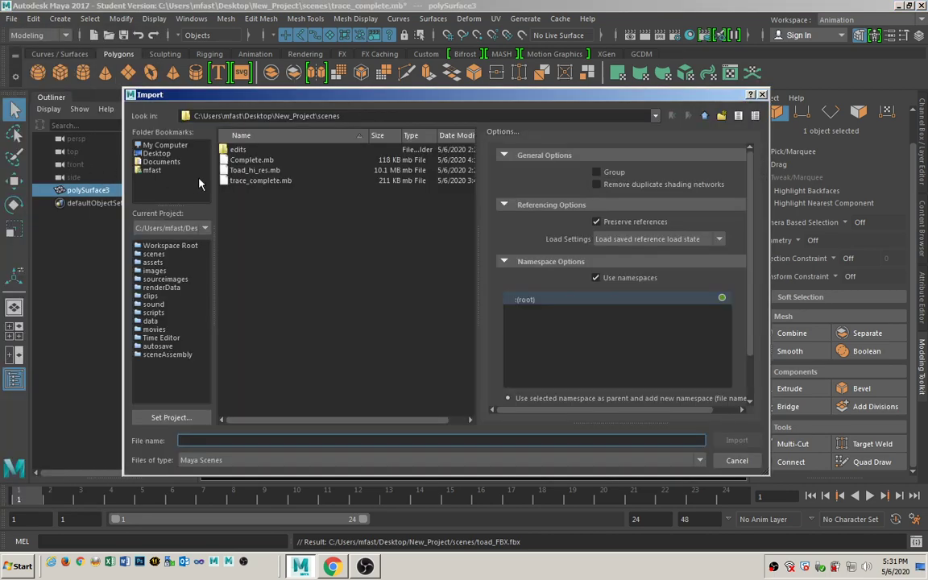
pyautogui.click(265, 172)
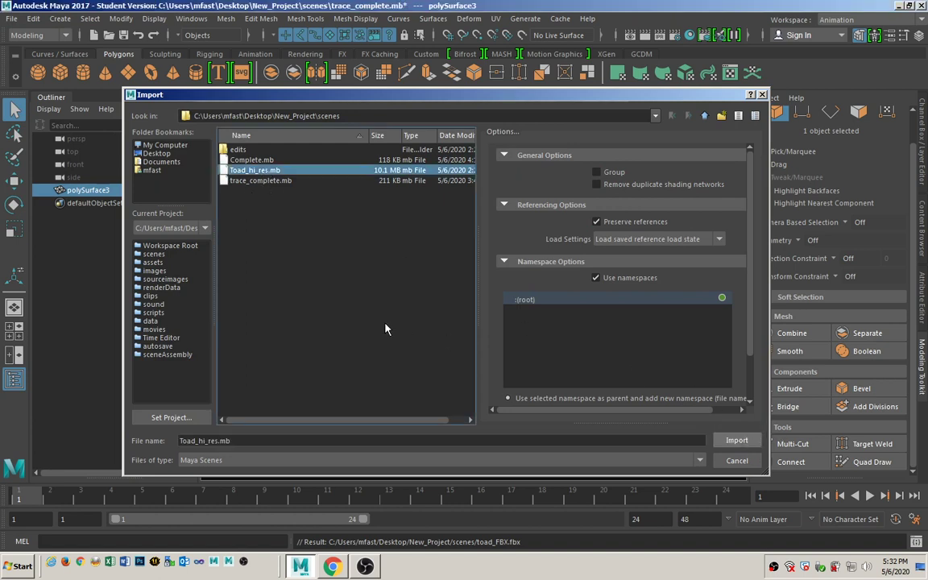
pyautogui.press('Return')
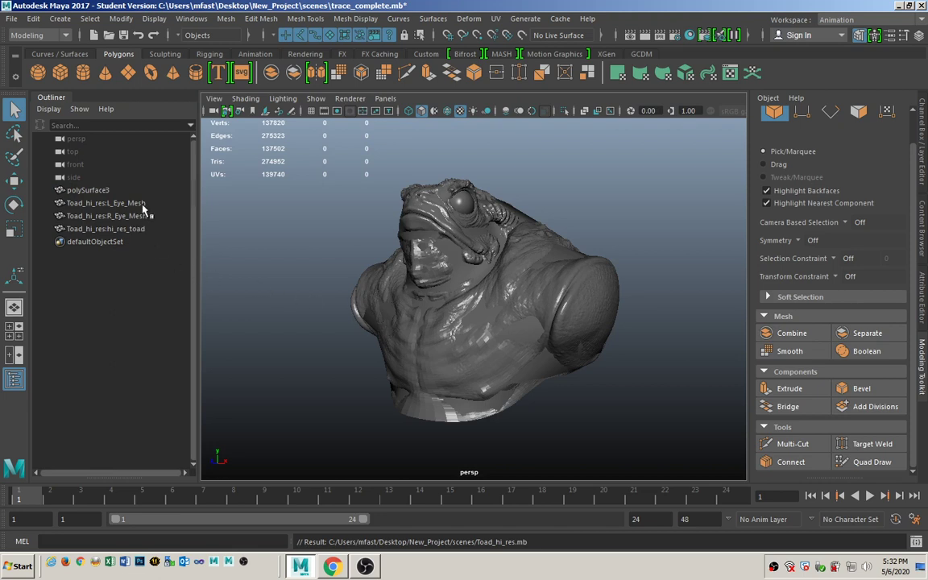
pyautogui.moveTo(142, 206); pyautogui.dragTo(137, 216)
pyautogui.press('Delete')
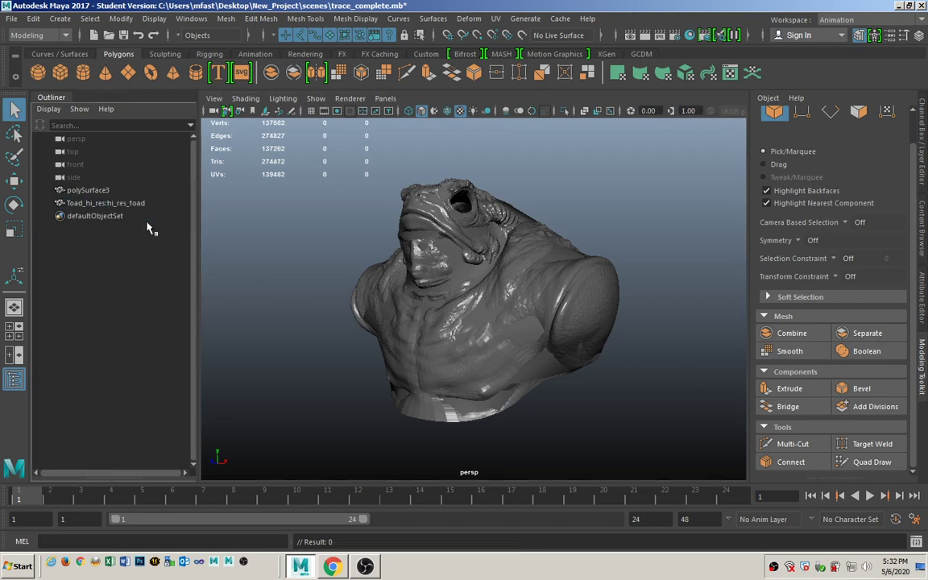
# Hide polySurface3 and soften all edges of the high-resolution toad mesh hi_res_toad
pyautogui.click(128, 192)
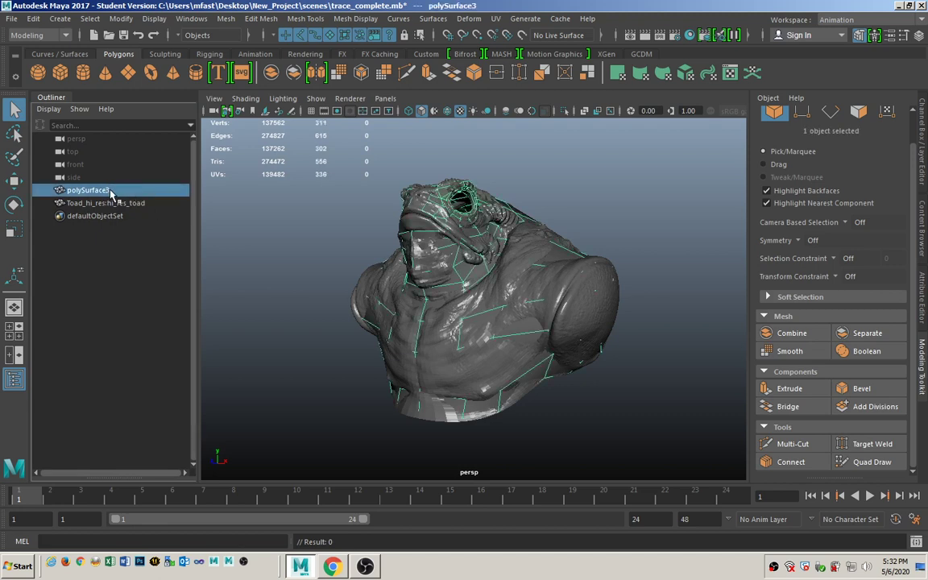
pyautogui.hotkey('ctrl', 'h')
pyautogui.click(109, 203)
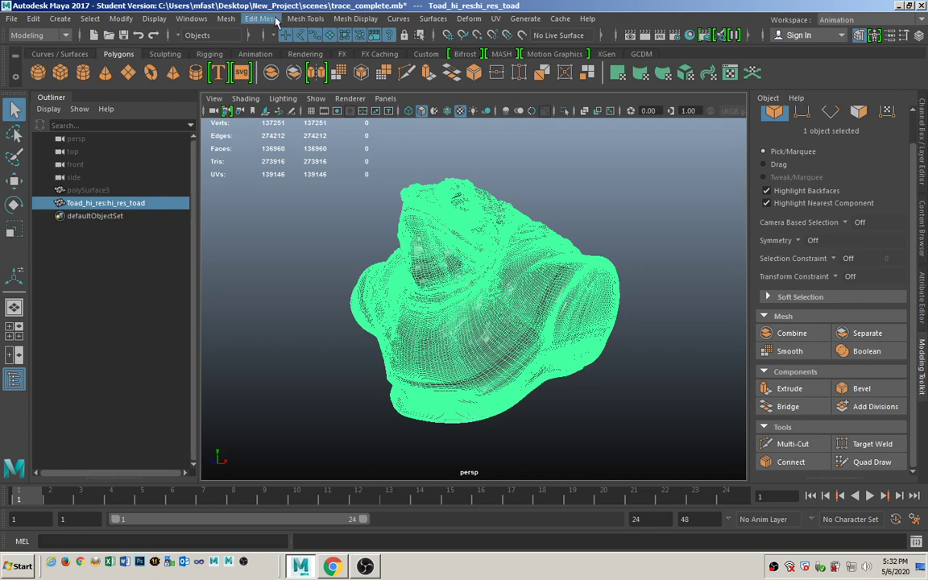
pyautogui.click(355, 19)
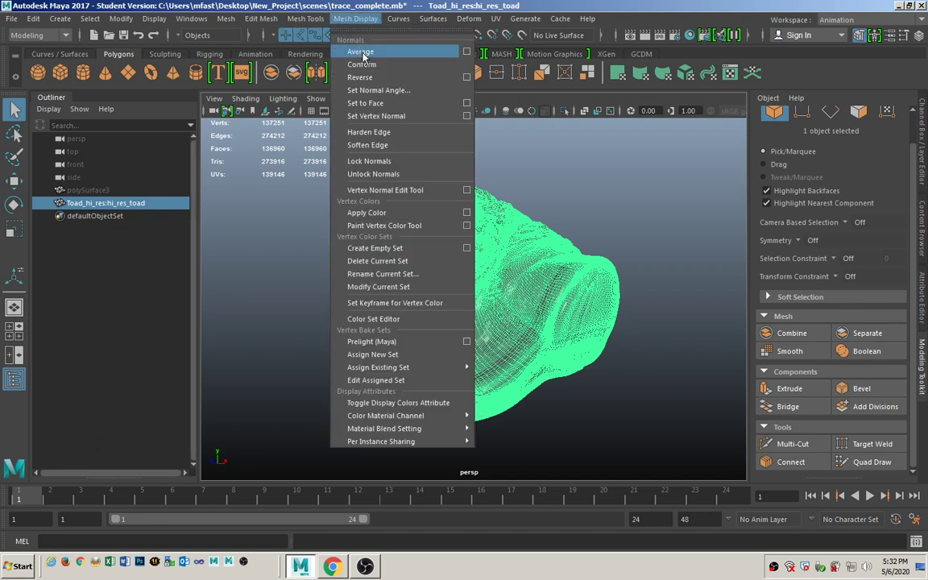
pyautogui.click(380, 133)
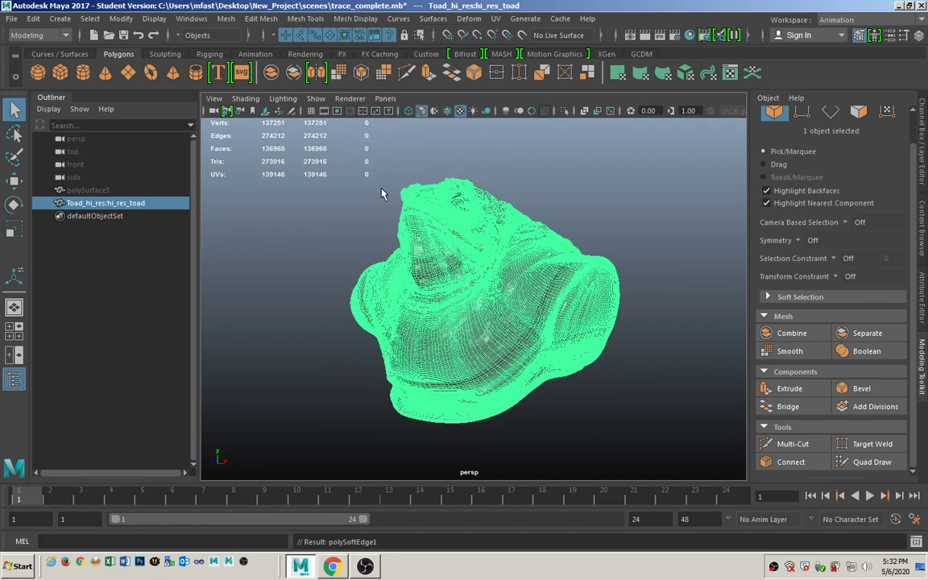
pyautogui.click(572, 208)
pyautogui.click(556, 262)
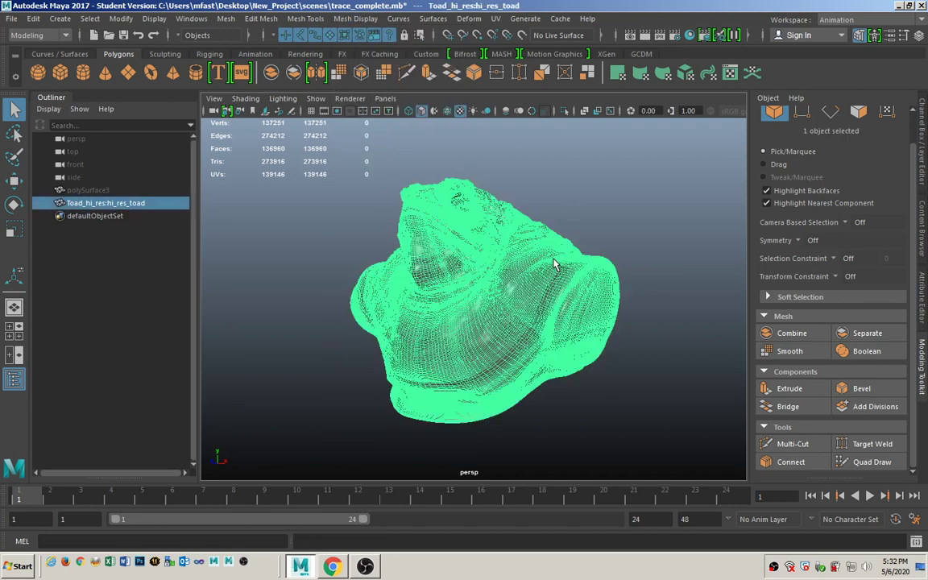
pyautogui.keyDown('alt'); pyautogui.moveTo(606, 211); pyautogui.dragTo(576, 242); pyautogui.keyUp('alt')
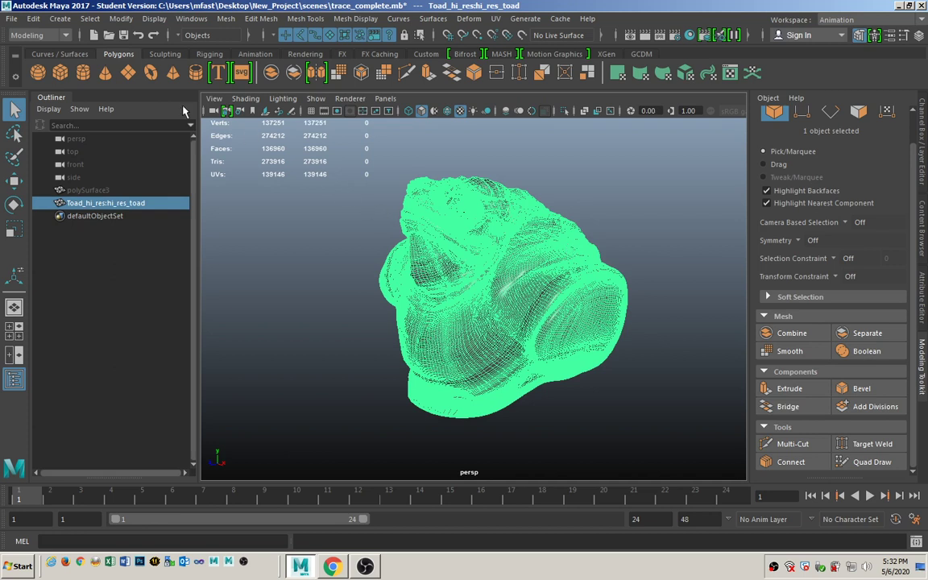
# Freeze the transformations of the hi_res_toad mesh and delete all of its construction history
pyautogui.click(125, 20)
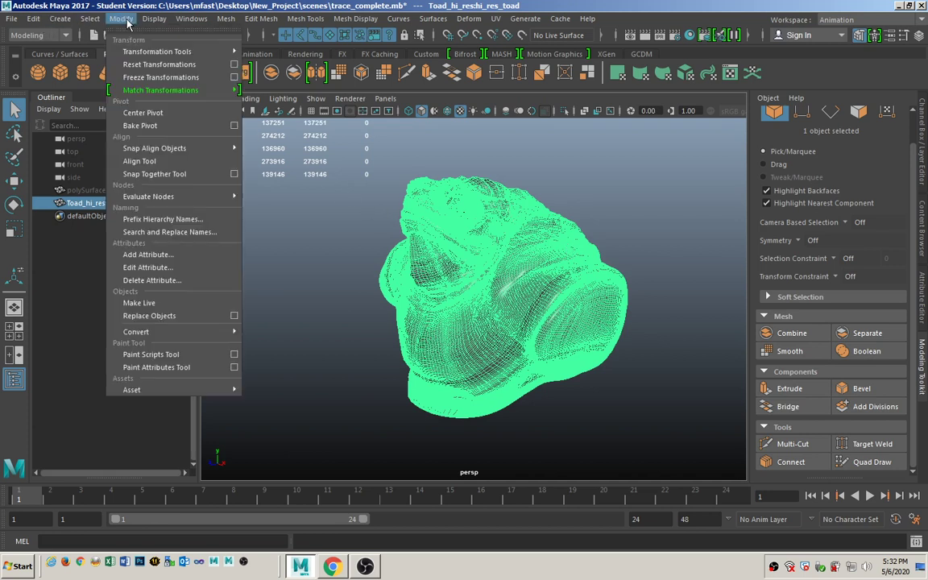
pyautogui.click(129, 77)
pyautogui.click(32, 19)
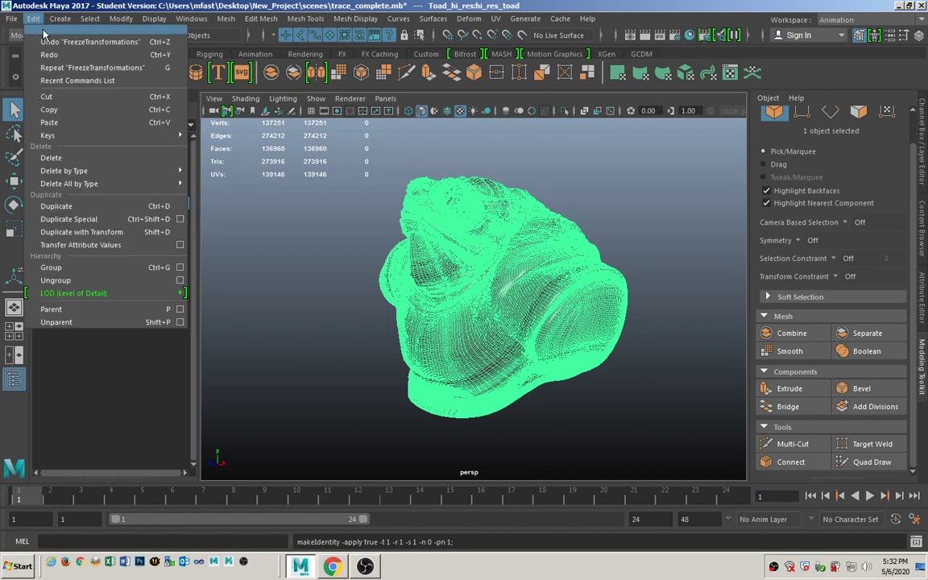
pyautogui.moveTo(84, 181)
pyautogui.click(217, 168)
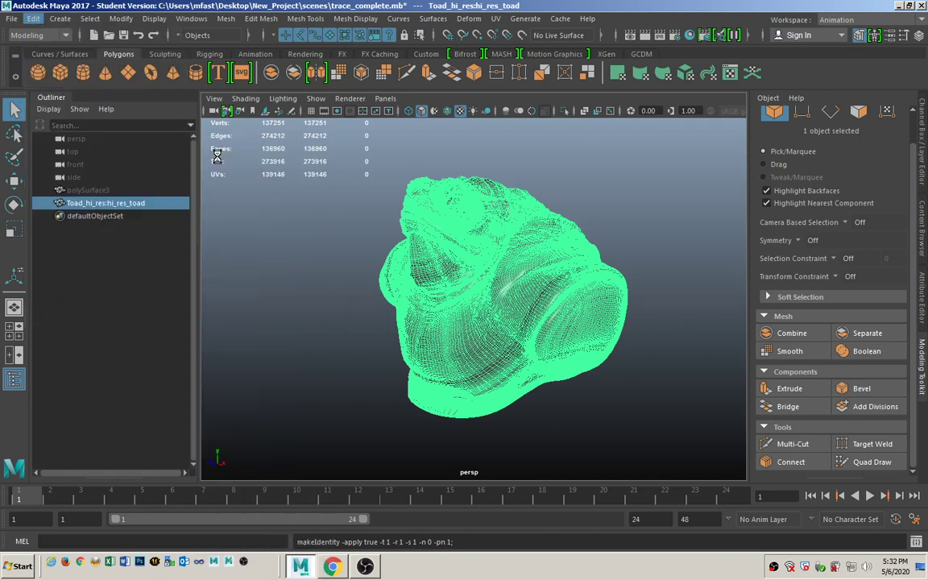
pyautogui.click(344, 217)
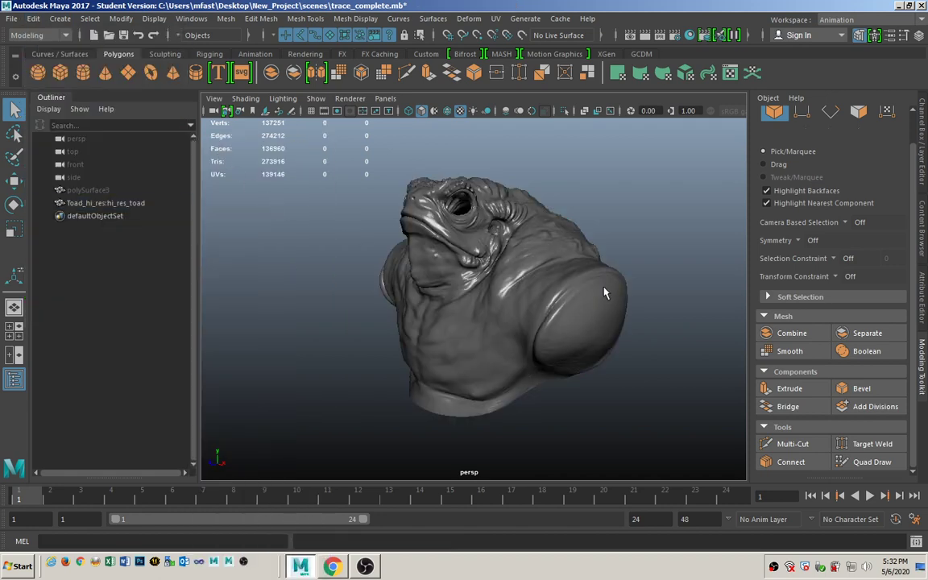
# Export the selected high-resolution toad mesh hi_res_toad in FBX format, replacing toad_High_Res_FBX.fbx in the New_Project scenes folder
pyautogui.keyDown('alt'); pyautogui.moveTo(497, 223); pyautogui.dragTo(543, 254); pyautogui.keyUp('alt')
pyautogui.click(543, 255)
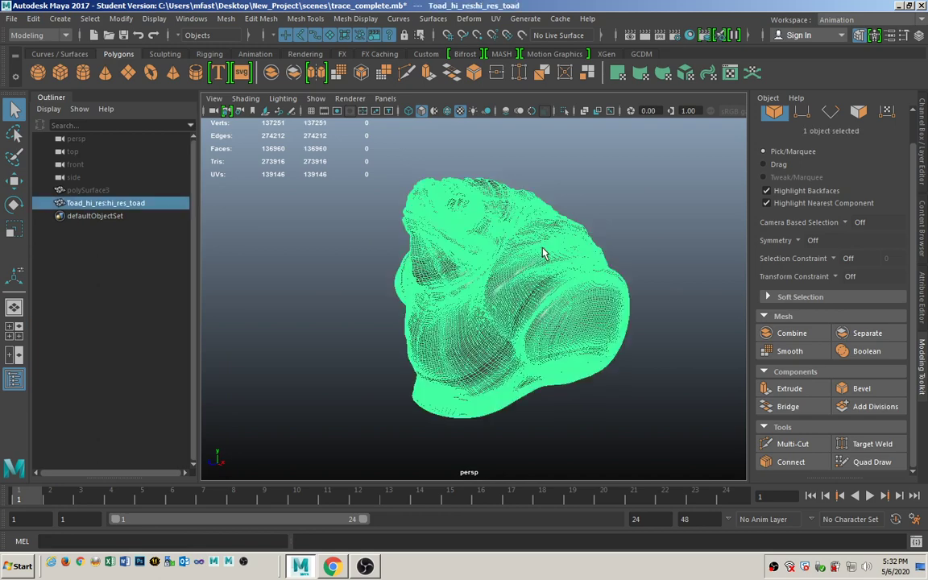
pyautogui.click(11, 18)
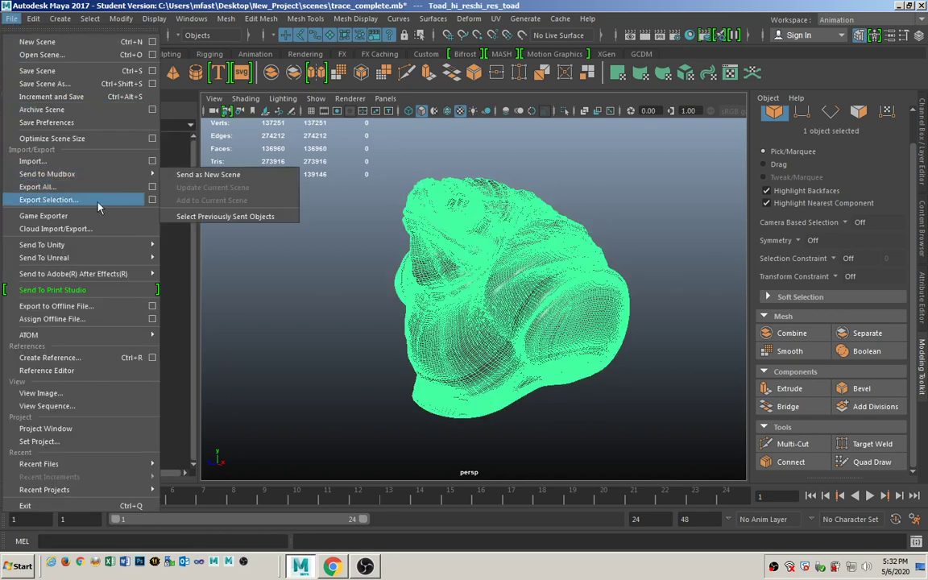
pyautogui.click(151, 202)
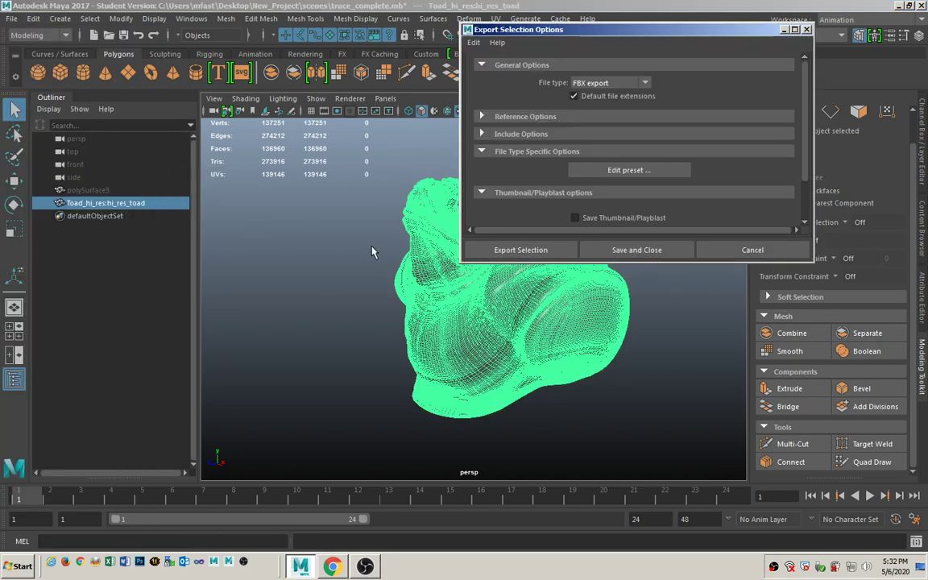
pyautogui.click(519, 248)
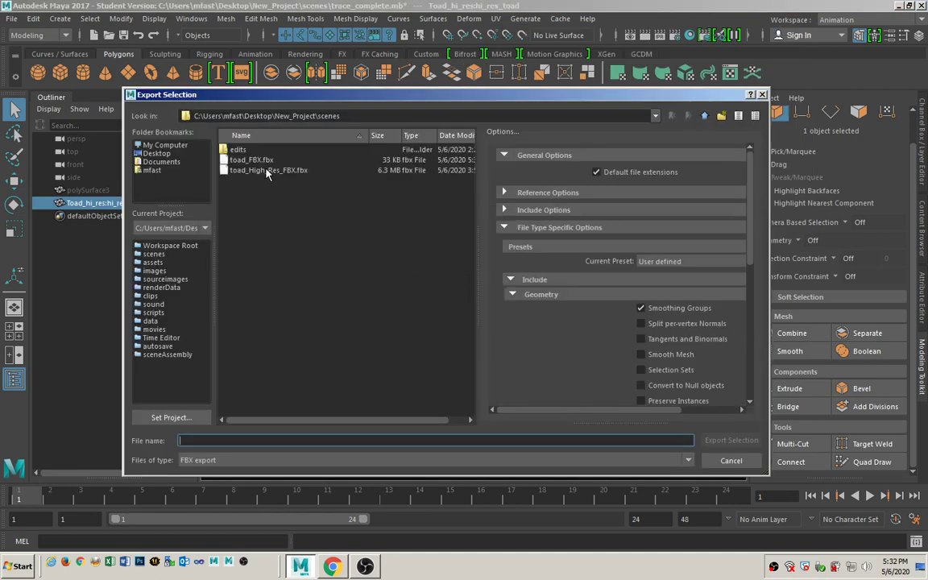
pyautogui.click(268, 171)
pyautogui.click(729, 439)
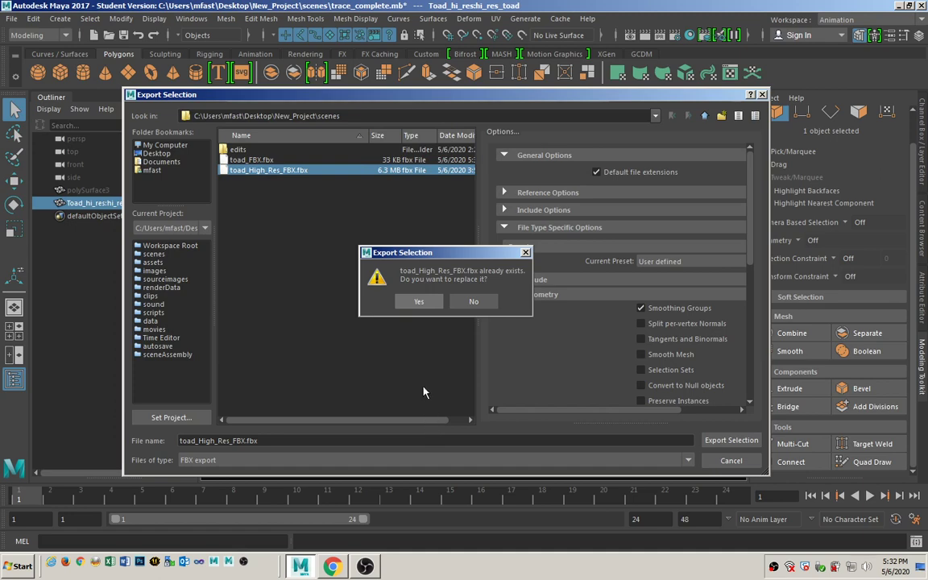
pyautogui.press('Return')
pyautogui.click(358, 324)
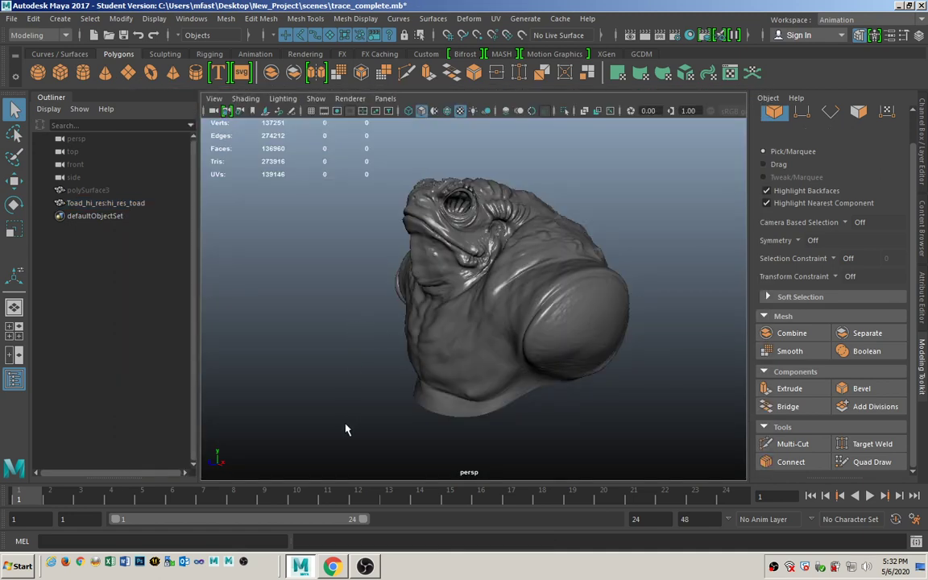
# Delete the hi_res_toad mesh from the scene, then unhide and select the low-poly mesh polySurface3
pyautogui.click(164, 203)
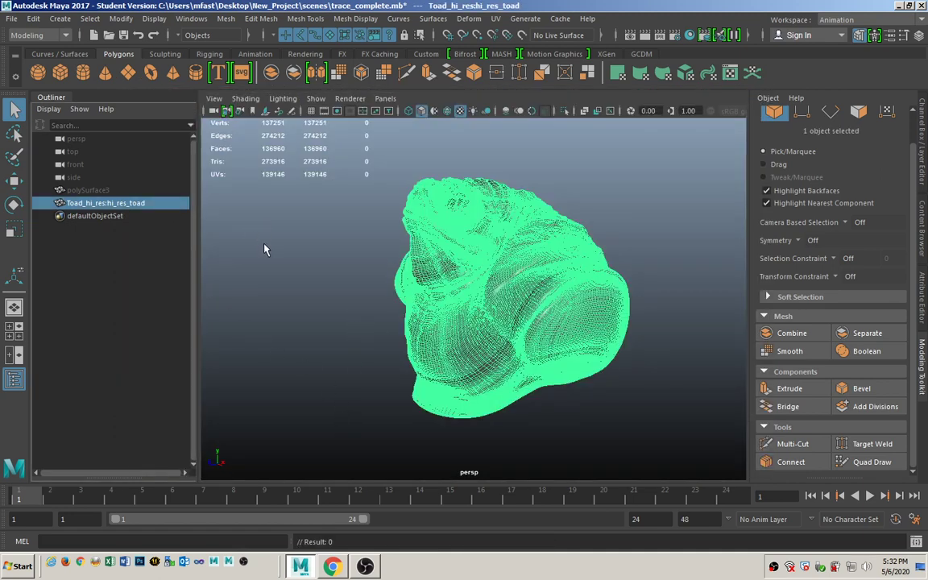
pyautogui.press('Delete')
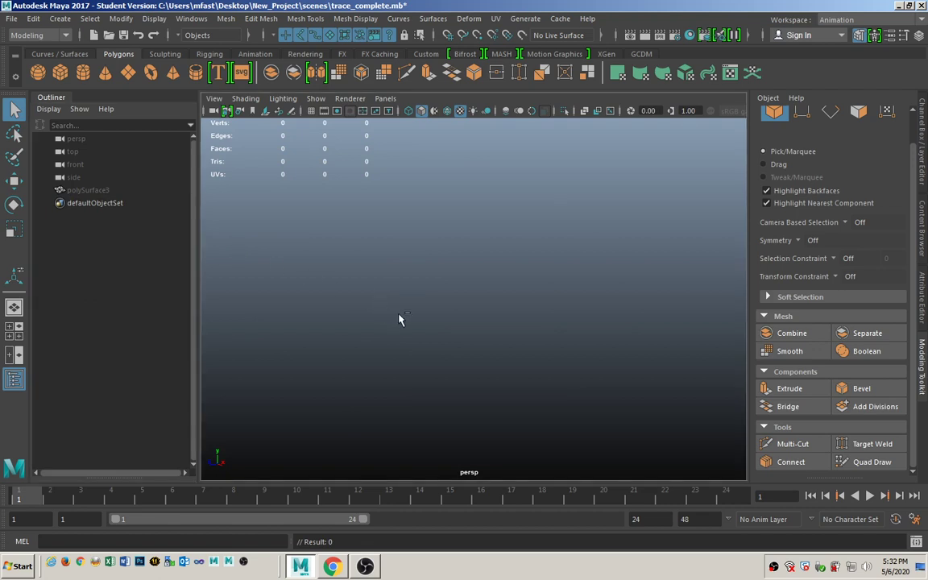
pyautogui.hotkey('ctrl', 'shift', 'h')
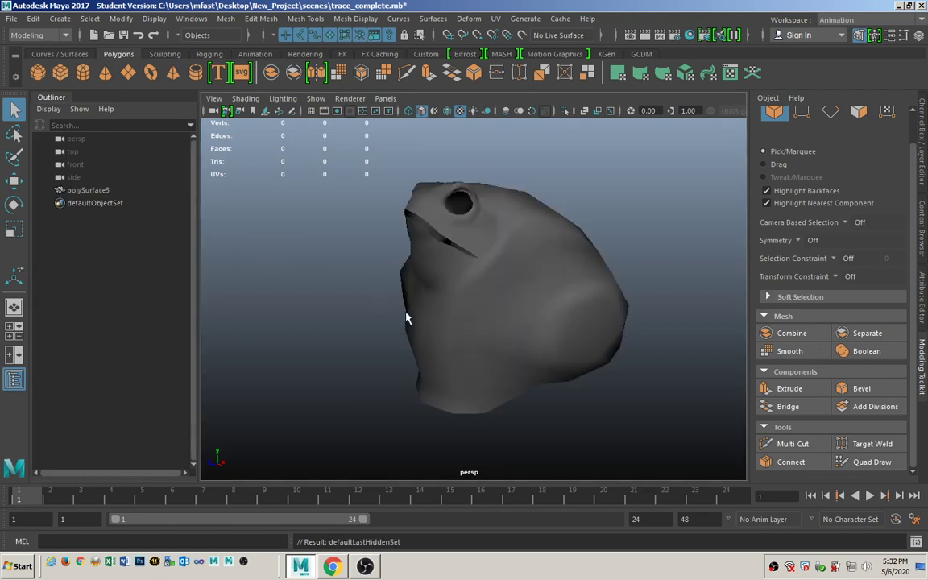
pyautogui.click(424, 255)
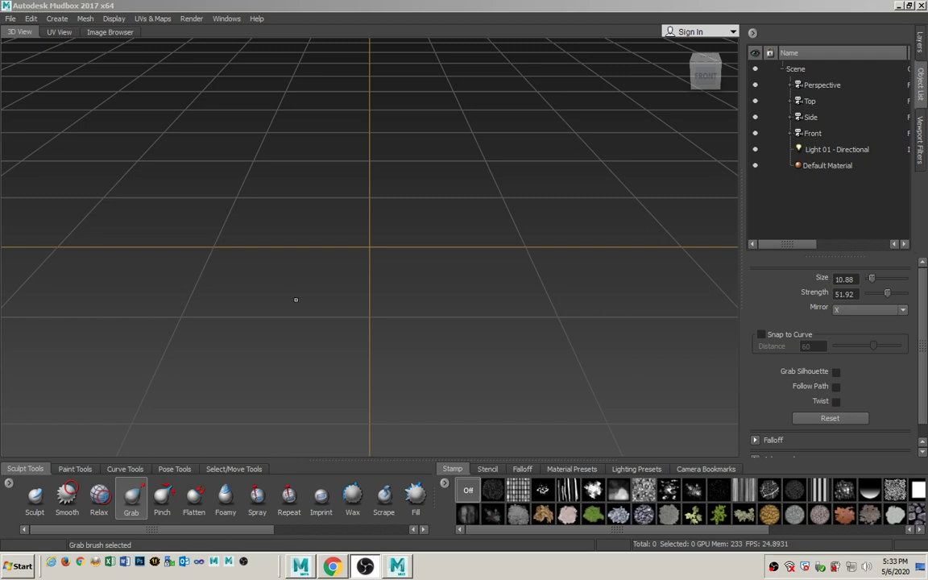
pyautogui.click(11, 17)
pyautogui.click(24, 40)
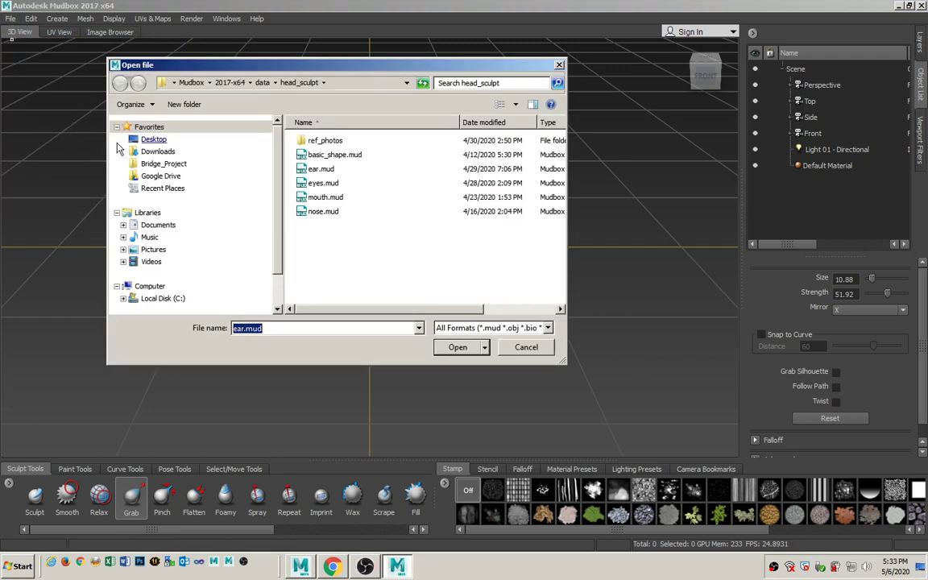
pyautogui.click(153, 139)
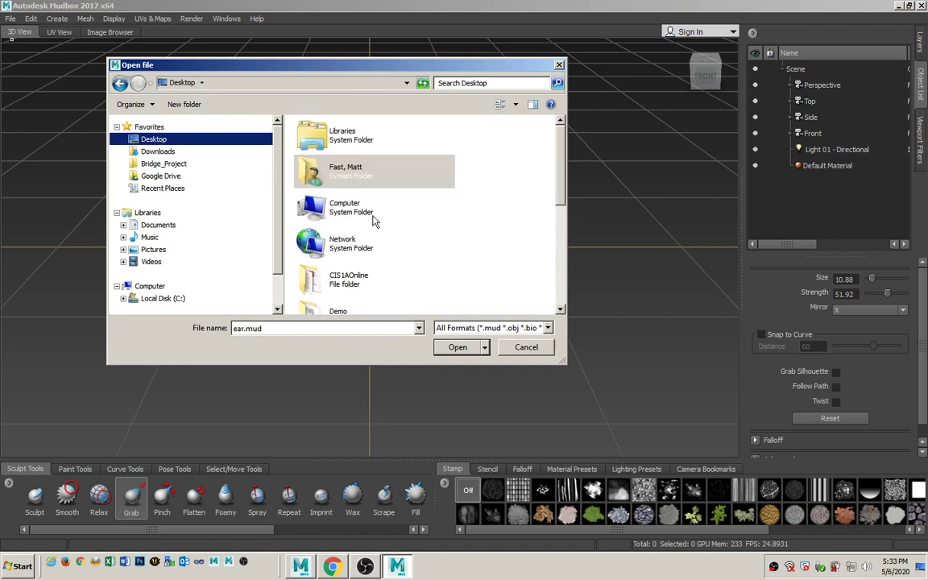
pyautogui.scroll(-1, 374, 221)
pyautogui.scroll(1, 374, 221)
pyautogui.click(351, 177)
pyautogui.scroll(-3, 351, 177)
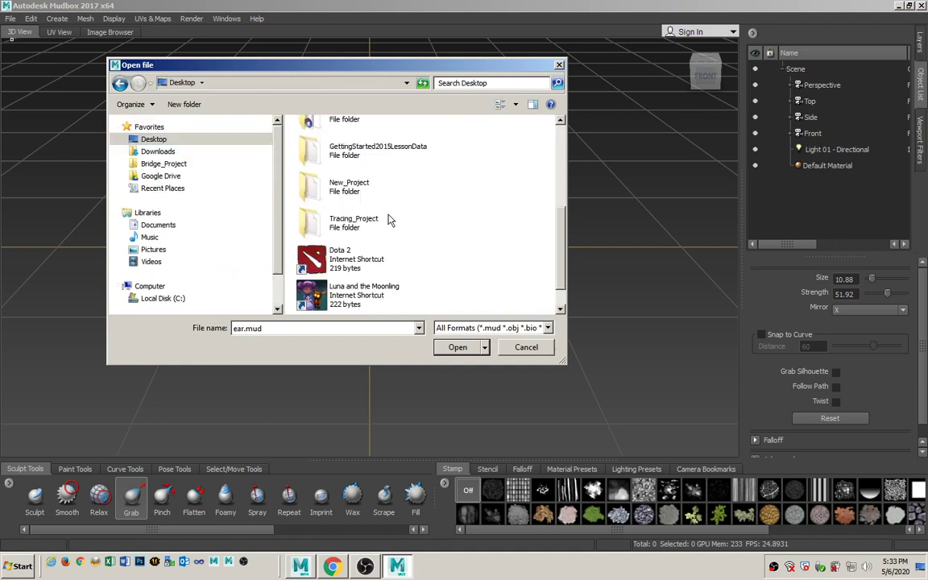
pyautogui.scroll(-1, 387, 220)
pyautogui.scroll(2, 387, 220)
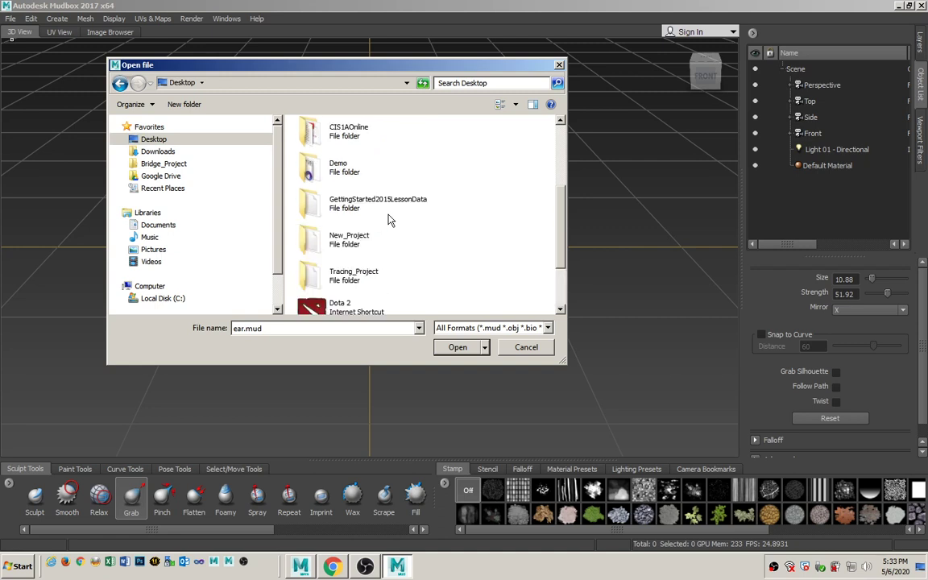
pyautogui.doubleClick(314, 274)
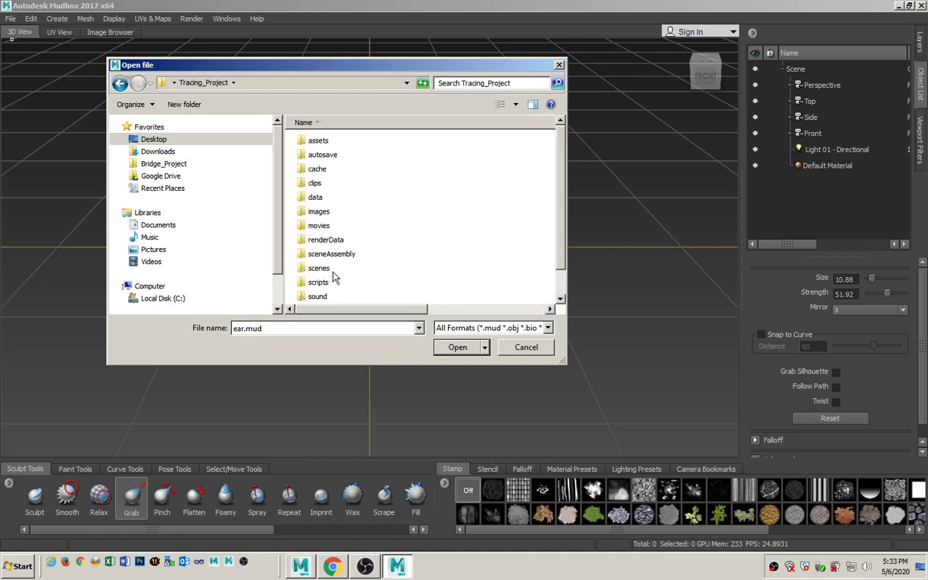
pyautogui.click(320, 271)
pyautogui.doubleClick(320, 272)
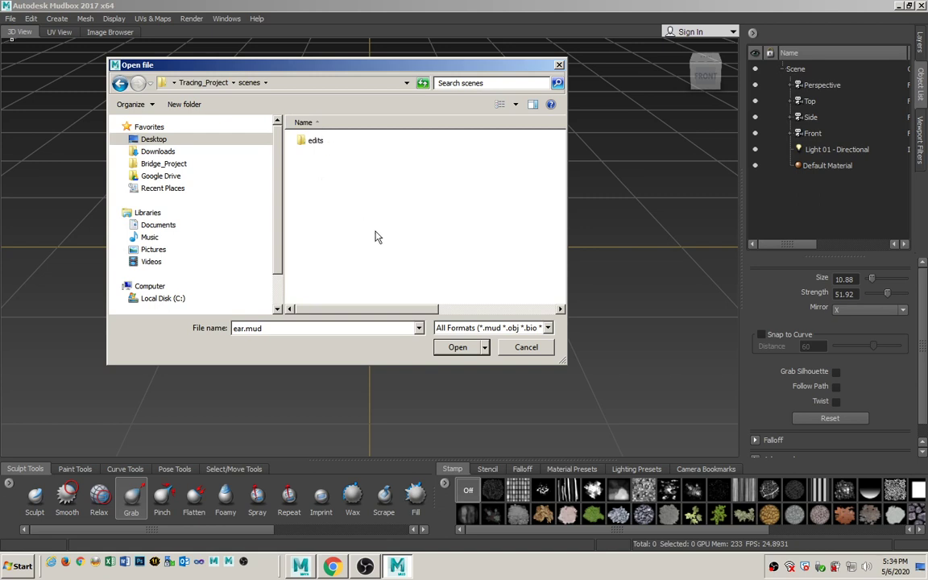
pyautogui.click(417, 329)
pyautogui.click(418, 330)
pyautogui.click(418, 330)
pyautogui.click(519, 348)
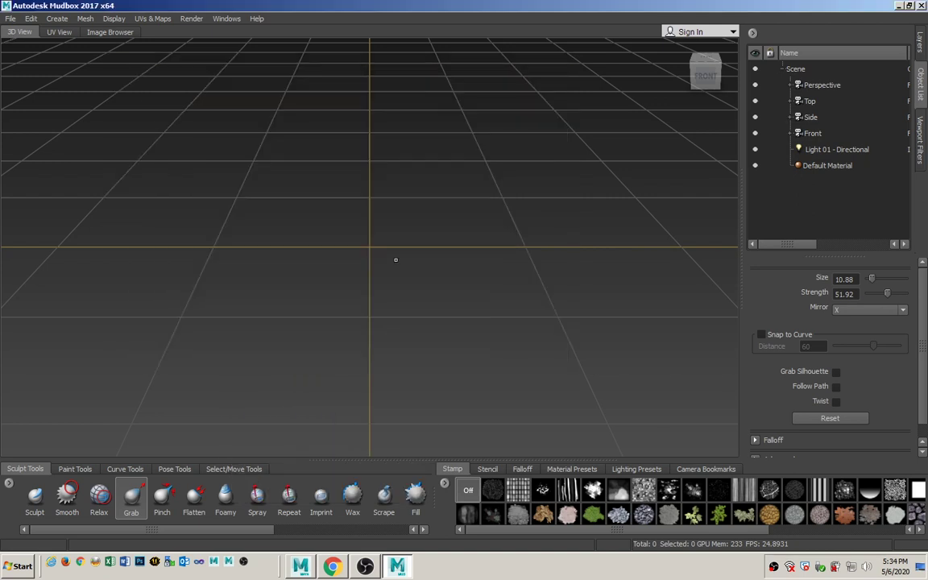
pyautogui.click(10, 18)
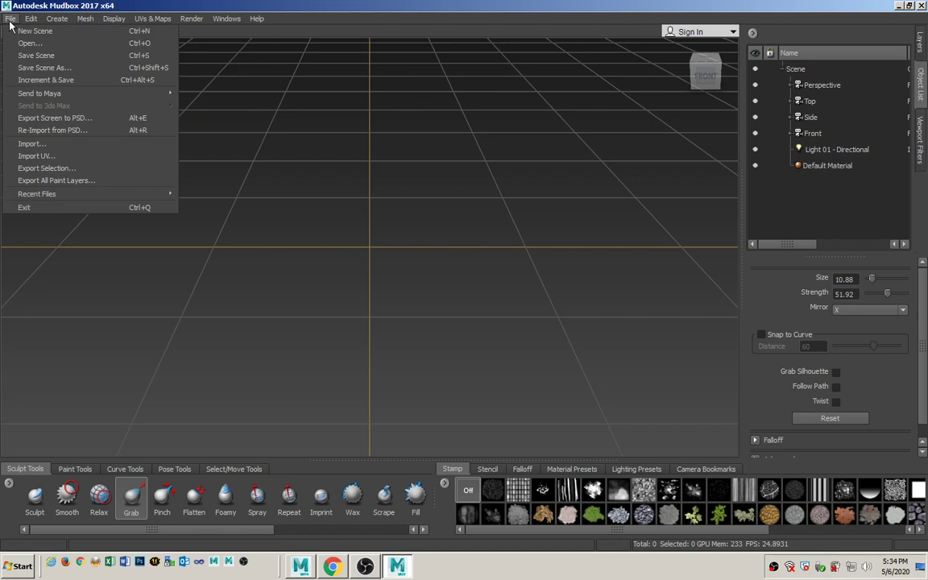
pyautogui.click(57, 144)
pyautogui.click(153, 139)
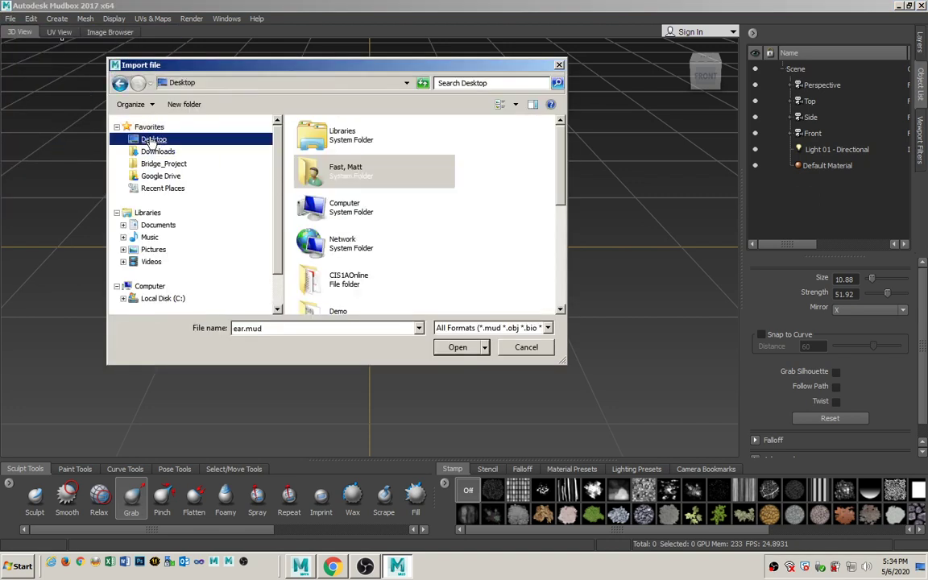
pyautogui.click(383, 274)
pyautogui.scroll(-3, 363, 270)
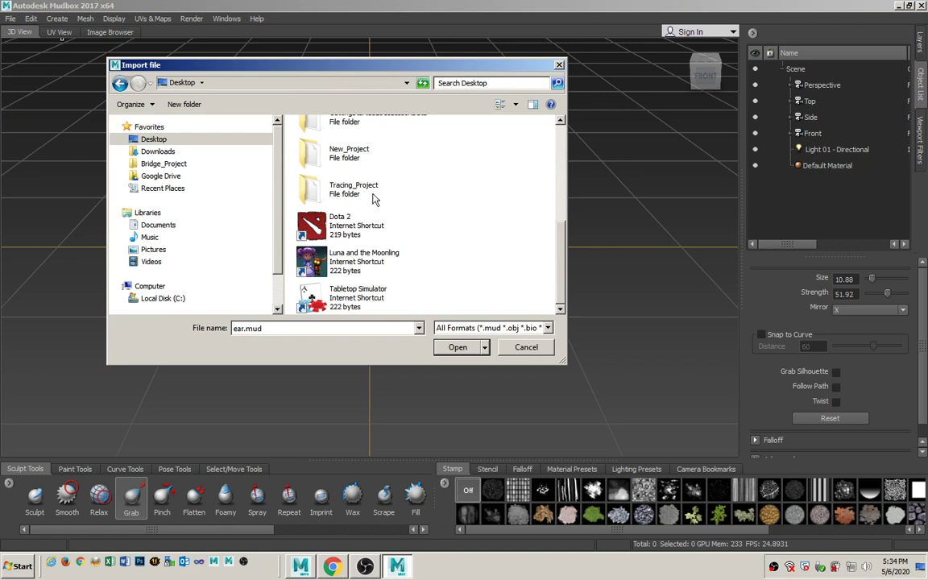
pyautogui.doubleClick(342, 185)
pyautogui.click(325, 270)
pyautogui.doubleClick(325, 270)
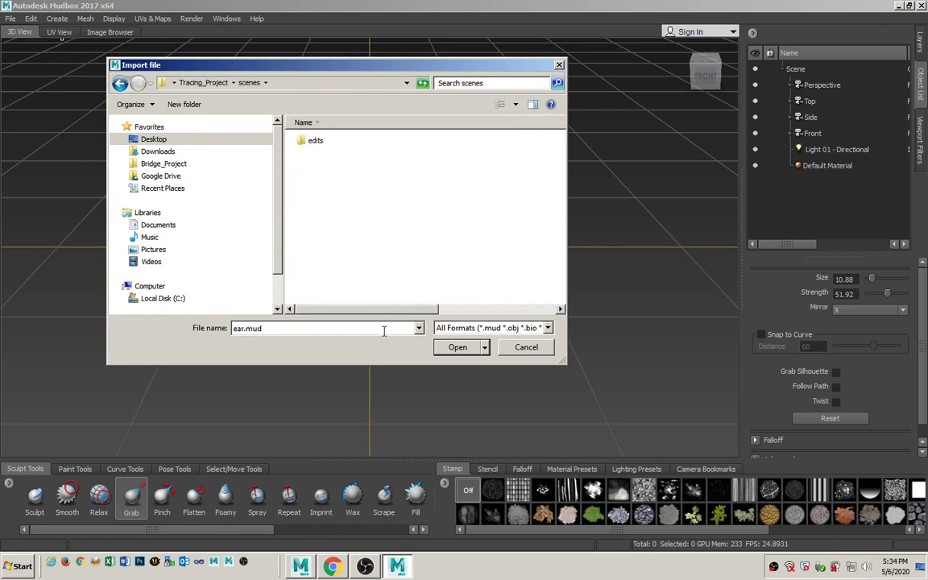
pyautogui.click(418, 329)
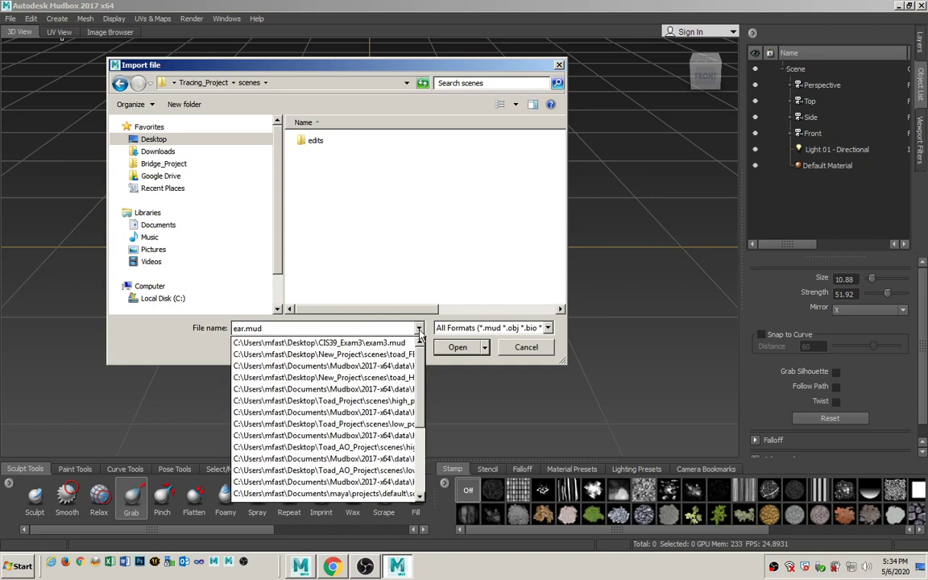
pyautogui.click(419, 330)
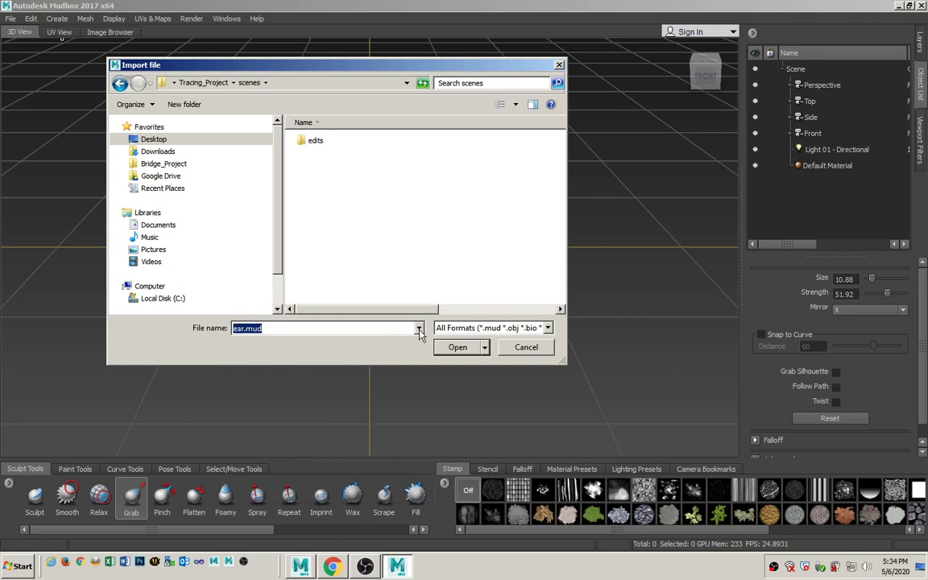
pyautogui.click(511, 329)
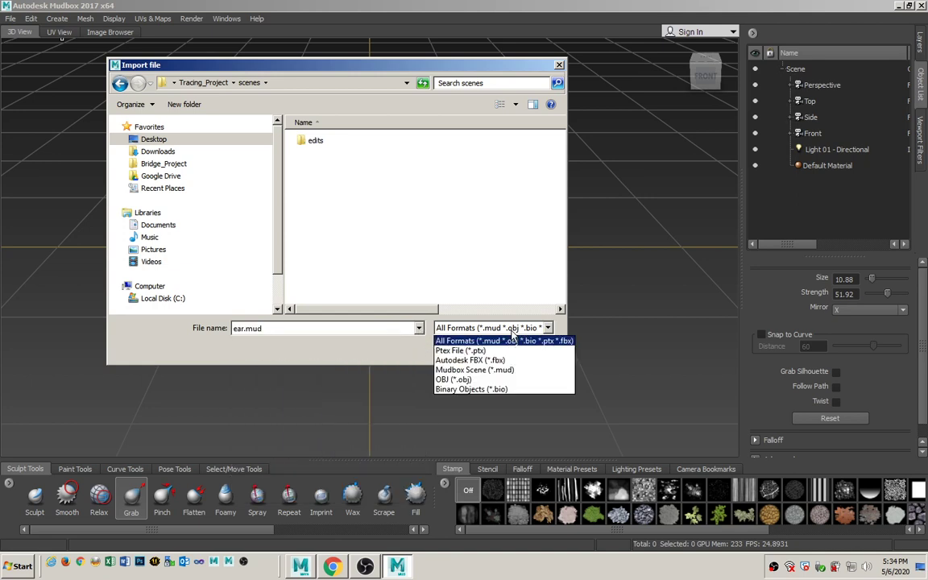
pyautogui.click(512, 339)
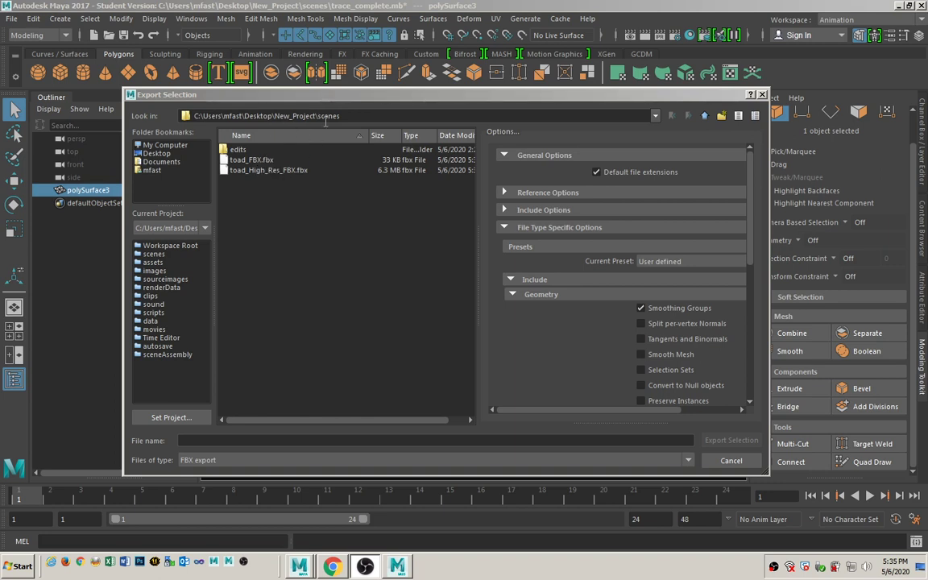
pyautogui.click(729, 460)
# Switch to Mudbox and open the low-poly toad file toad_FBX.fbx from the scenes folder of New_Project on the desktop
pyautogui.hotkey('alt', 'Tab')
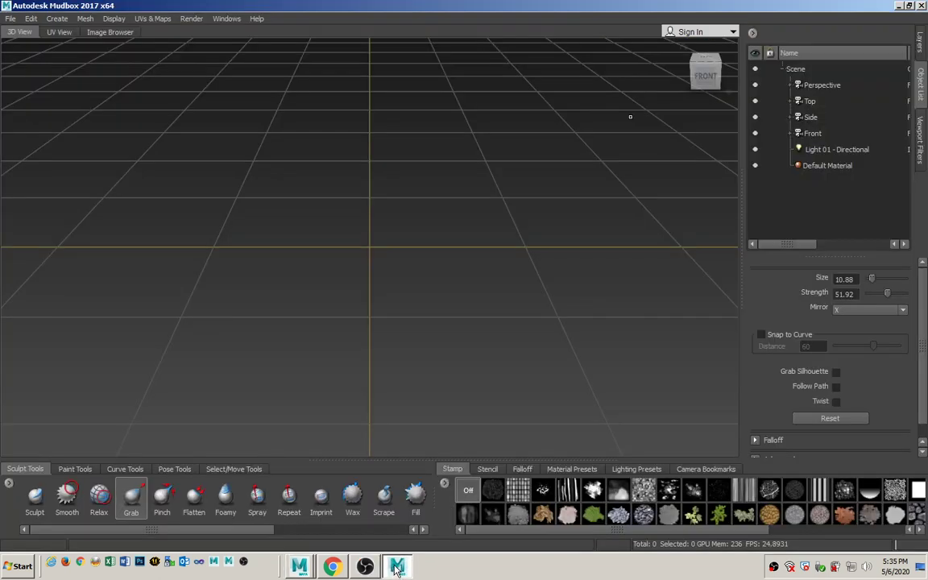
pyautogui.click(10, 17)
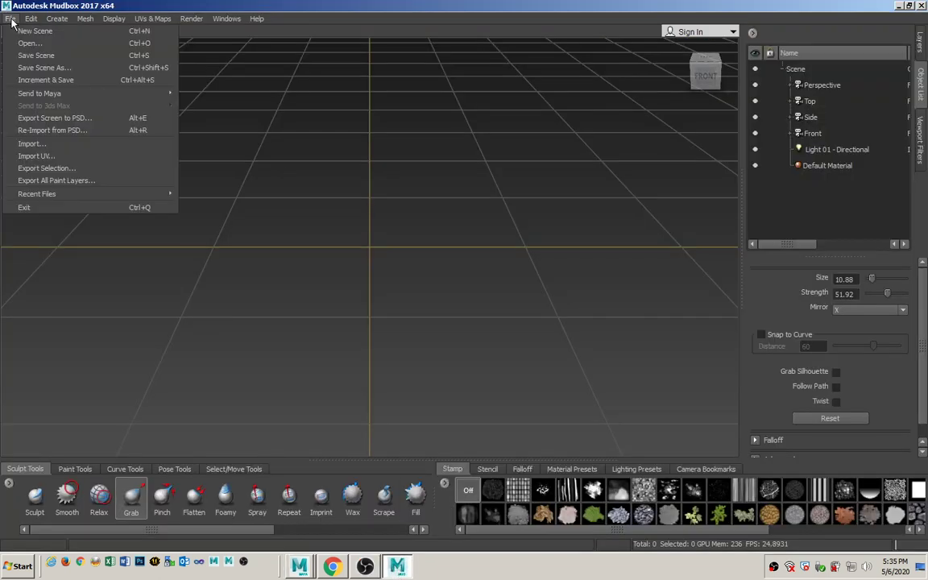
pyautogui.click(27, 45)
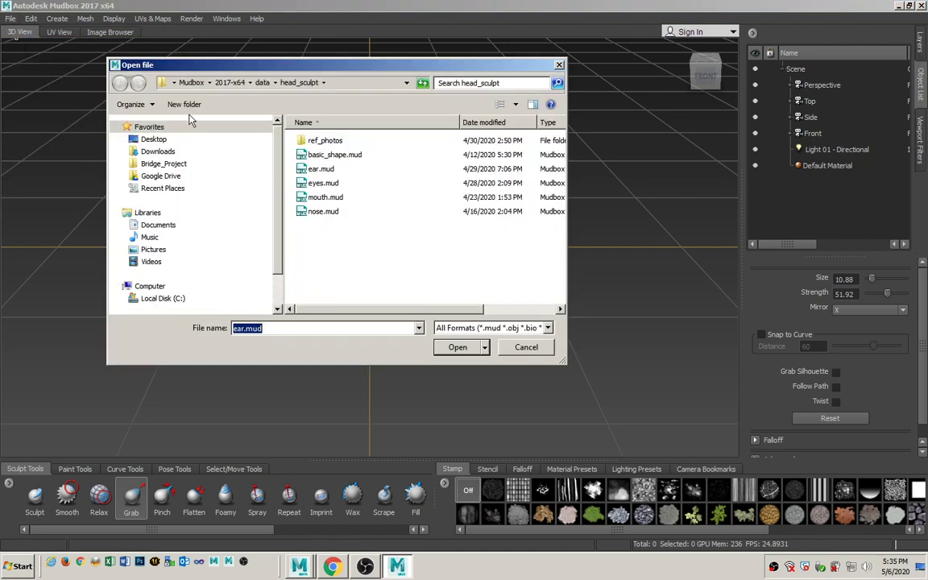
pyautogui.click(154, 141)
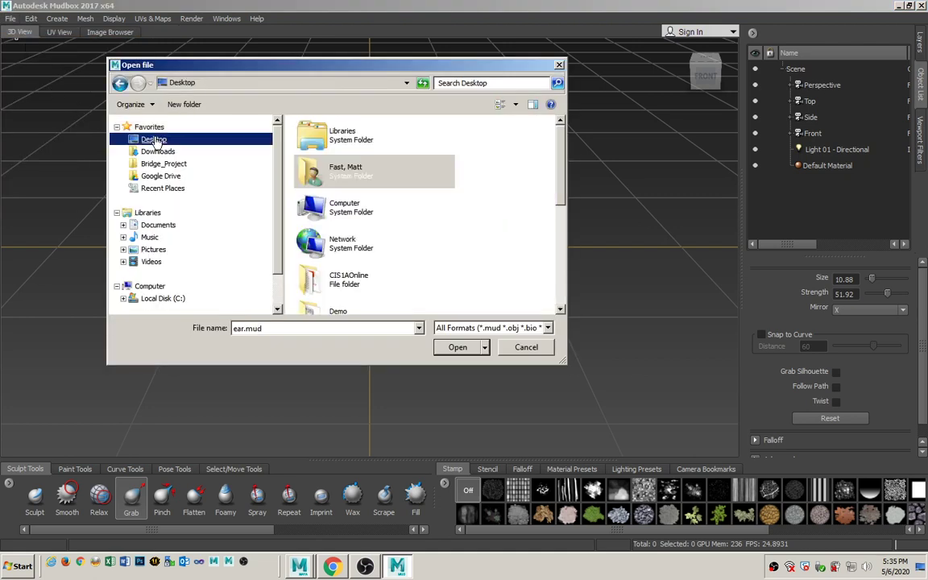
pyautogui.click(352, 270)
pyautogui.scroll(-5, 358, 257)
pyautogui.doubleClick(351, 190)
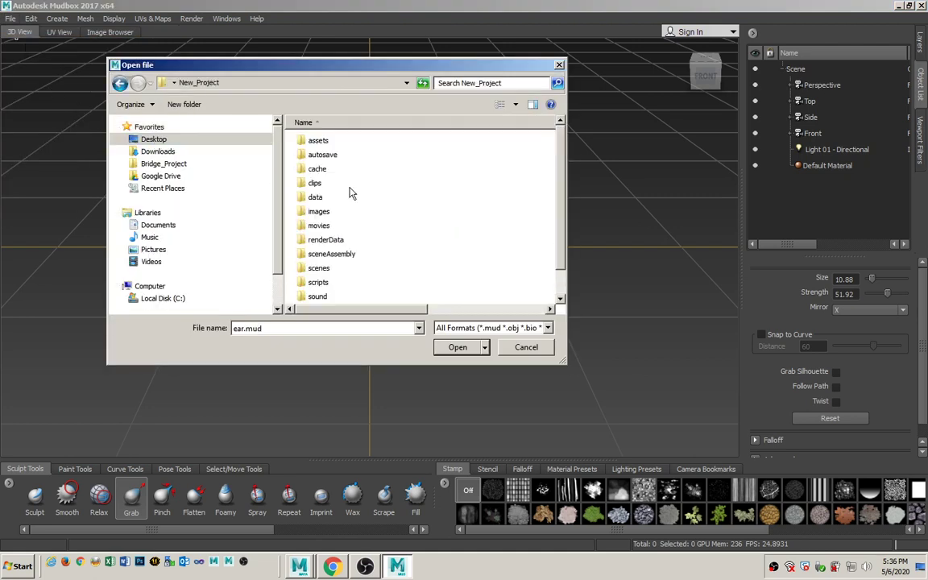
pyautogui.doubleClick(320, 269)
pyautogui.click(345, 156)
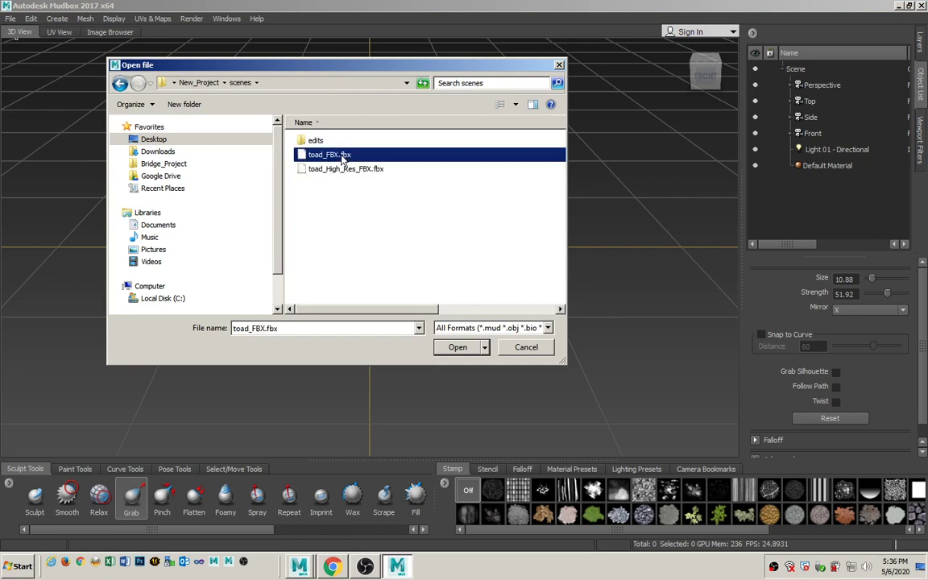
pyautogui.click(458, 350)
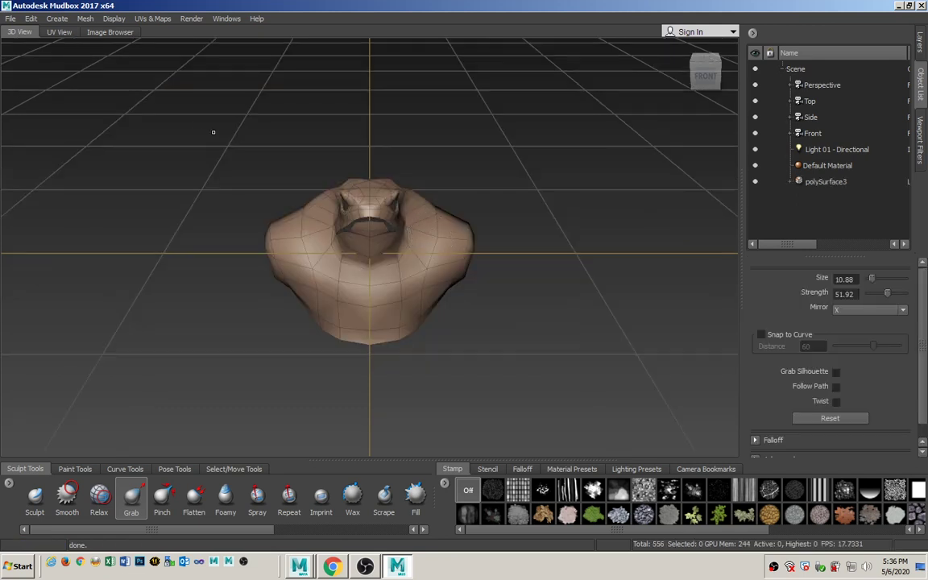
# Import toad_High_Res_FBX.fbx from the scenes folder into the current scene, keeping the mesh despite its degenerated faces
pyautogui.click(11, 18)
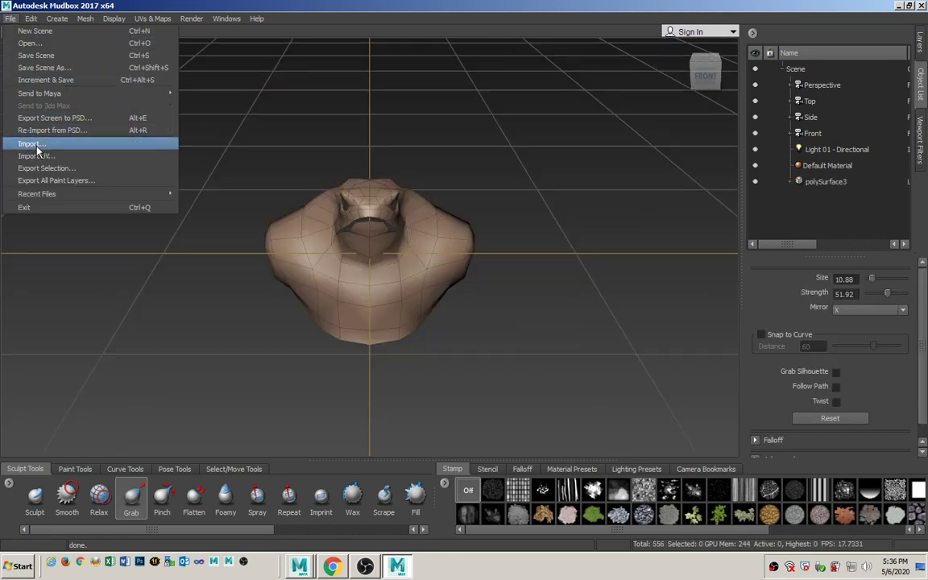
pyautogui.click(36, 135)
pyautogui.click(379, 170)
pyautogui.click(457, 347)
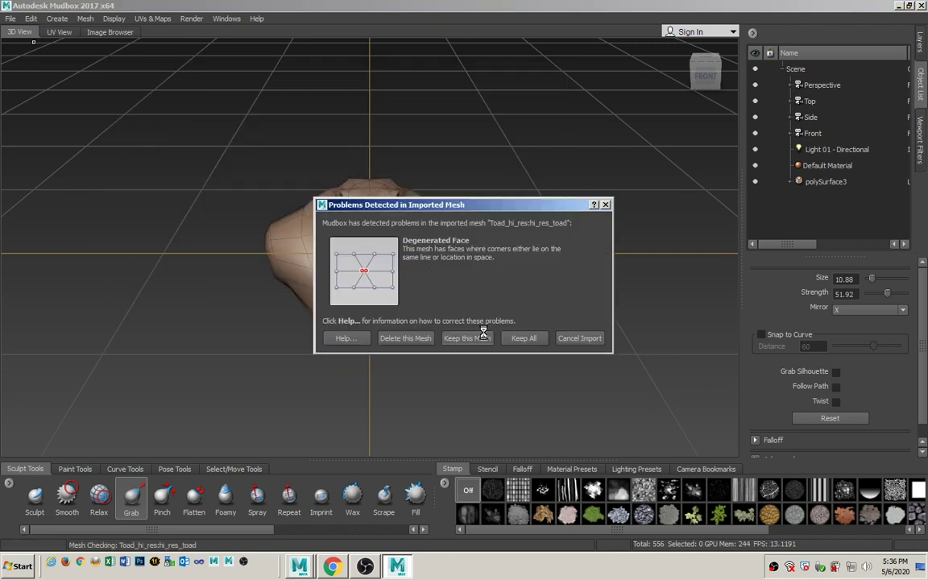
pyautogui.click(470, 338)
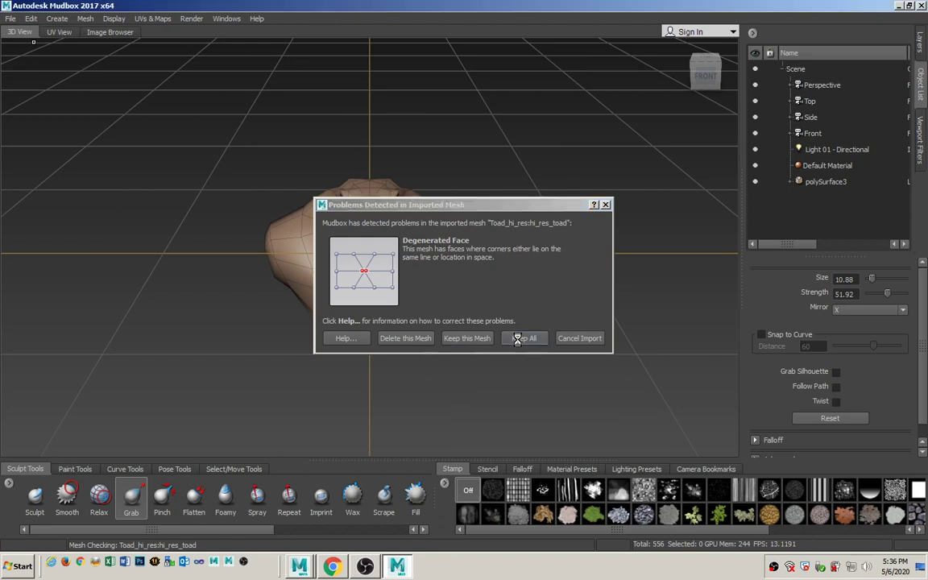
# Hide the grid and the wireframe in the 3D view and inspect the two overlapping toad meshes
pyautogui.click(467, 310)
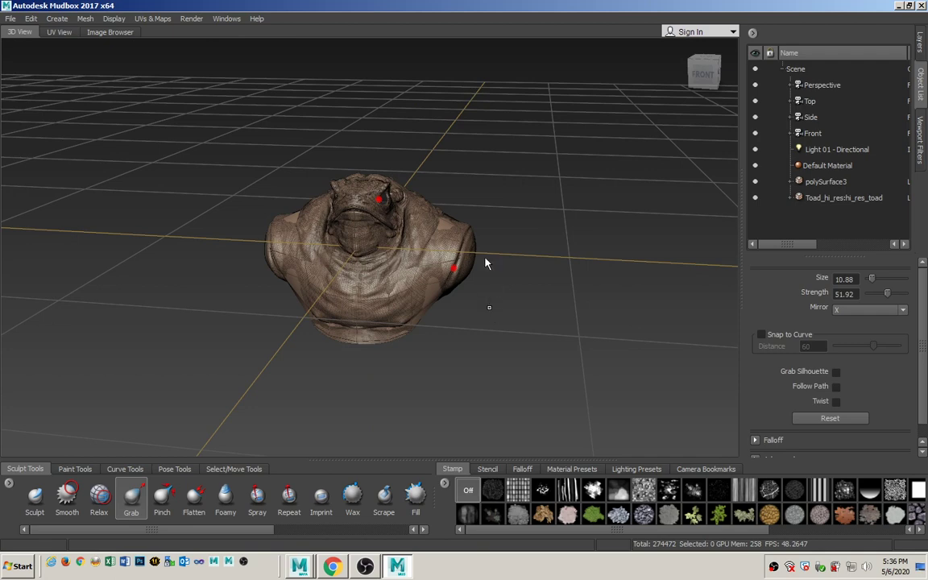
pyautogui.press('g')
pyautogui.press('w')
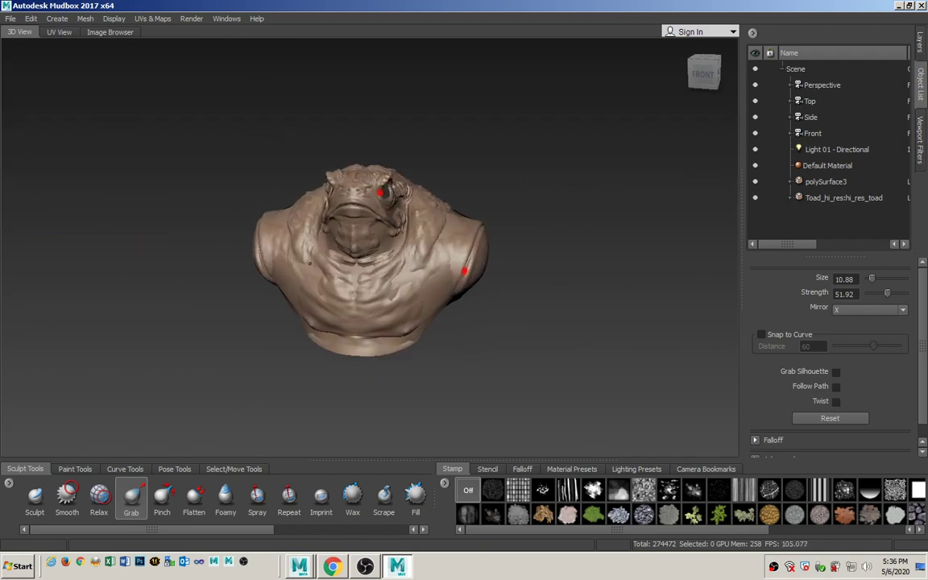
pyautogui.scroll(5, 404, 268)
pyautogui.keyDown('alt'); pyautogui.moveTo(518, 393); pyautogui.dragTo(471, 367); pyautogui.keyUp('alt')
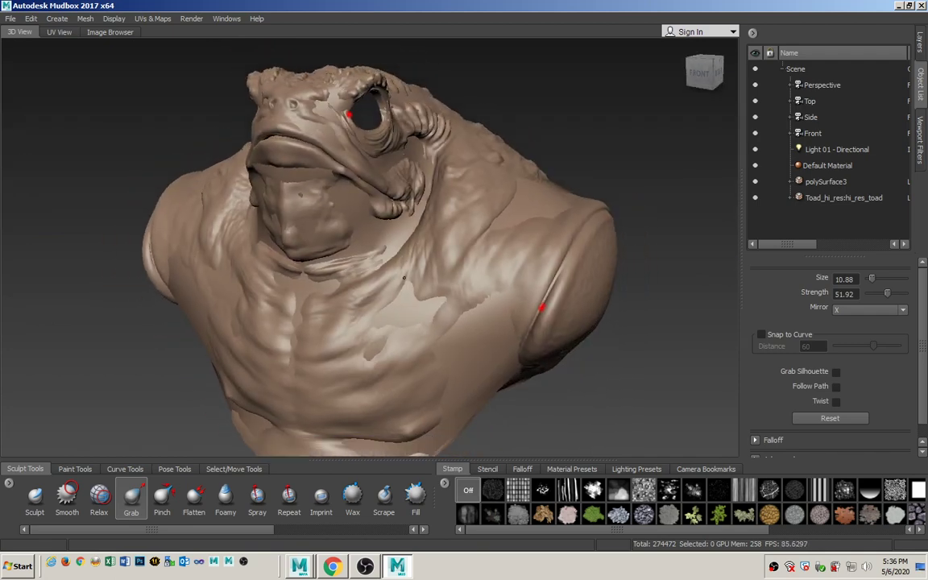
pyautogui.scroll(-3, 403, 277)
pyautogui.keyDown('alt'); pyautogui.moveTo(403, 278); pyautogui.dragTo(499, 189); pyautogui.keyUp('alt')
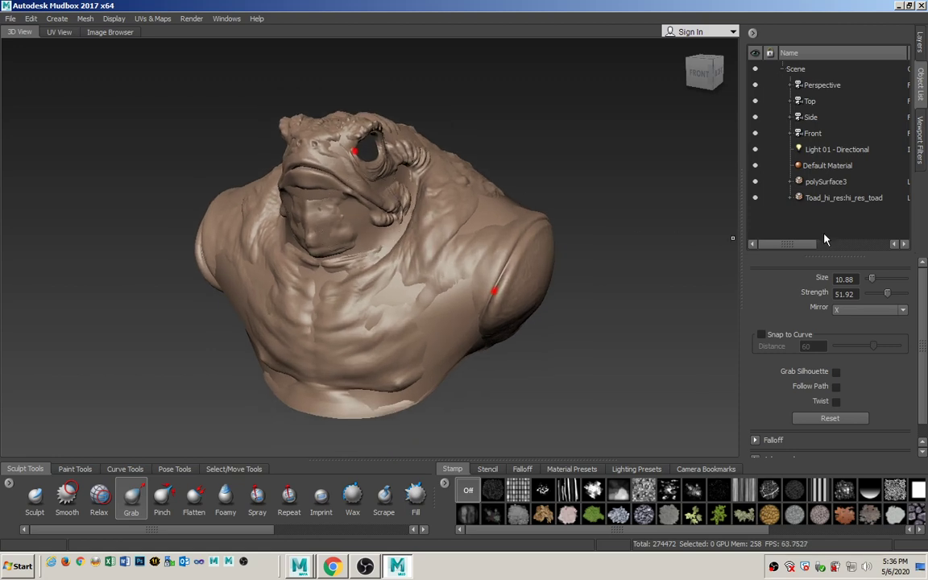
pyautogui.click(829, 198)
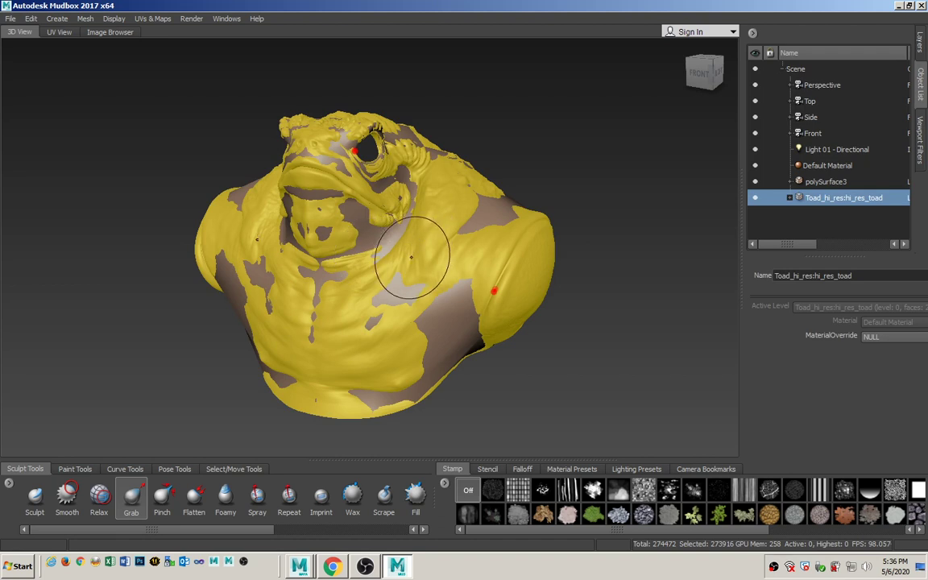
pyautogui.click(87, 20)
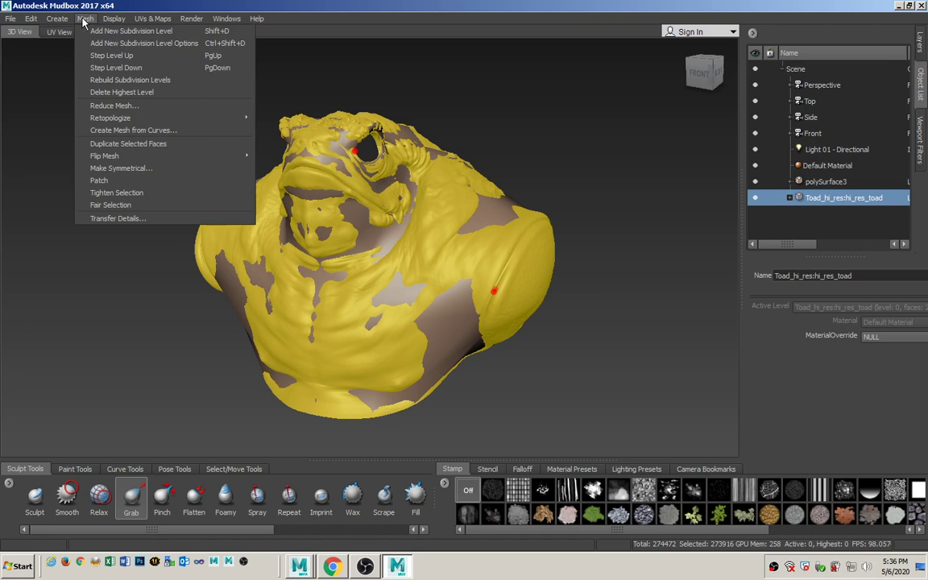
pyautogui.moveTo(65, 19)
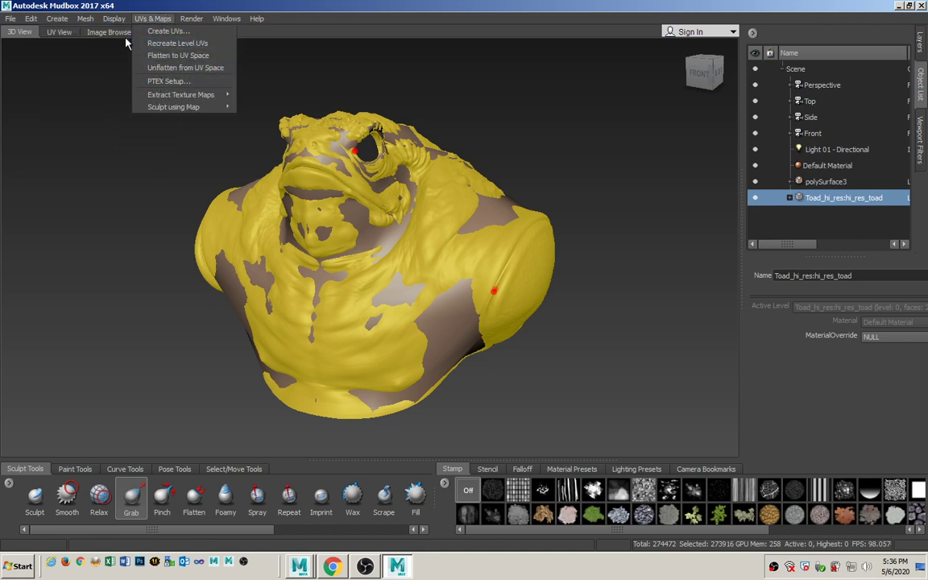
pyautogui.click(159, 23)
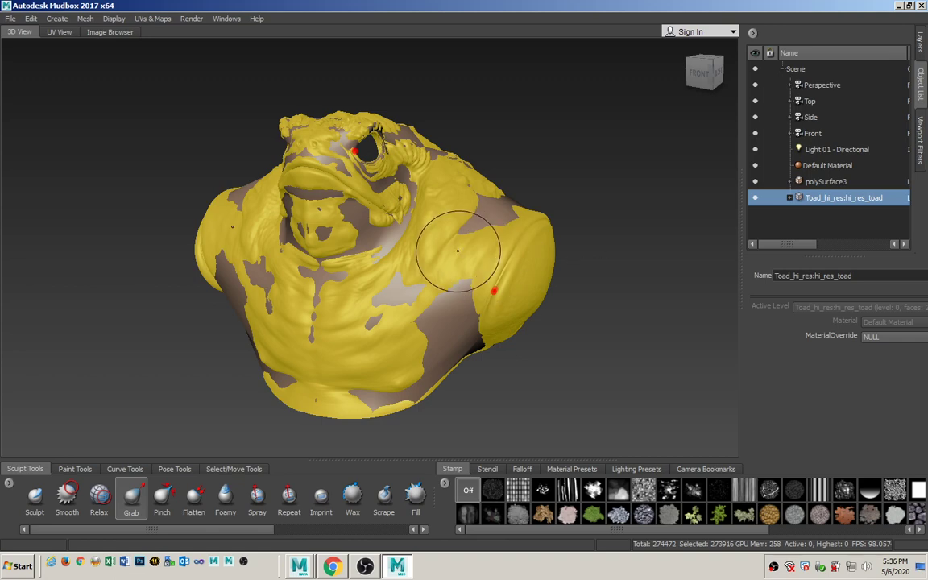
# Compare polySurface3 and hi_res_toad by selecting them alternately, and check the UV layout of polySurface3
pyautogui.click(846, 182)
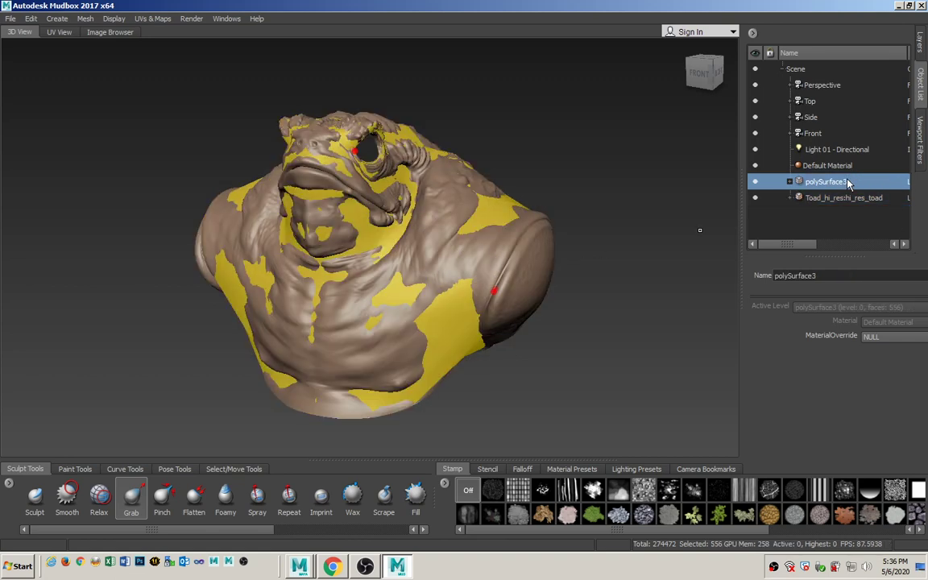
pyautogui.click(847, 196)
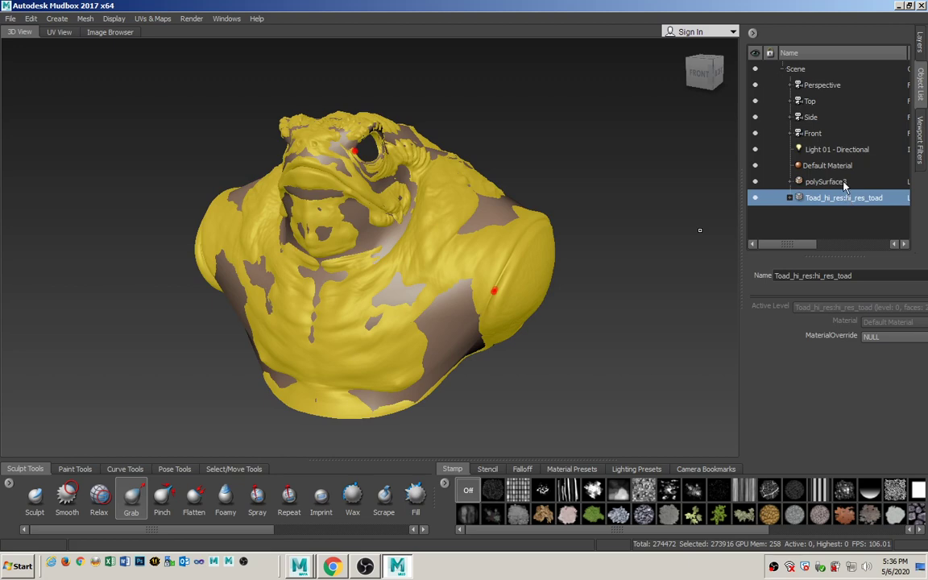
pyautogui.click(843, 183)
pyautogui.click(847, 198)
pyautogui.click(844, 182)
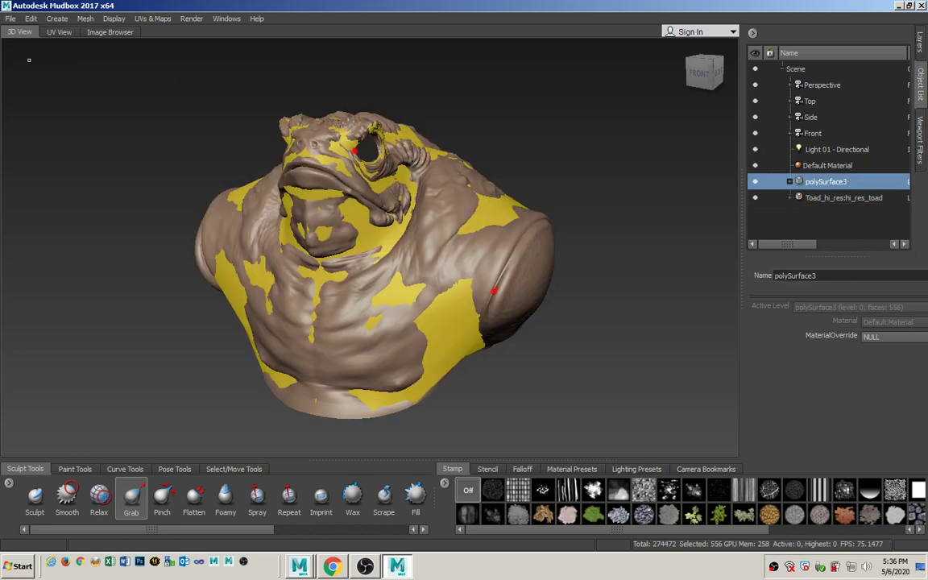
pyautogui.click(58, 33)
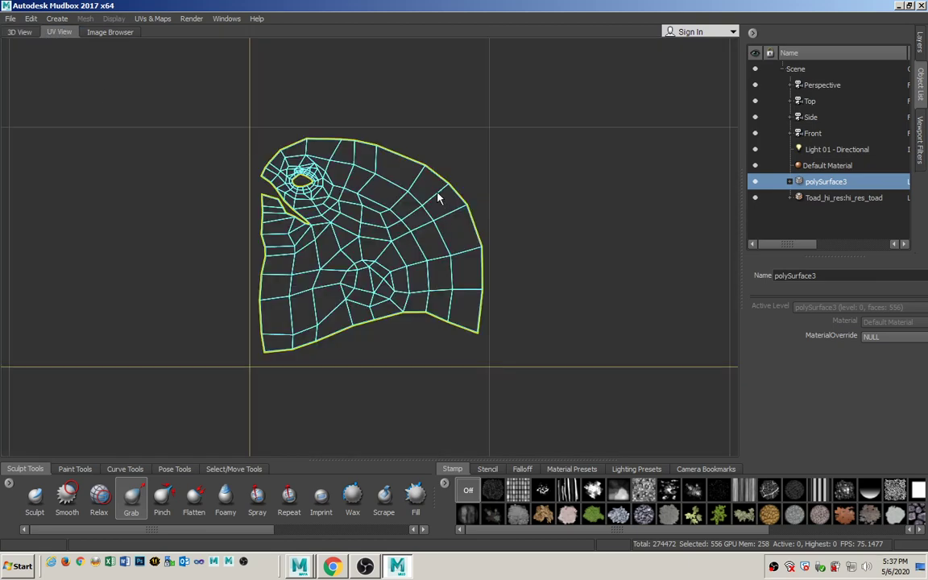
pyautogui.click(17, 32)
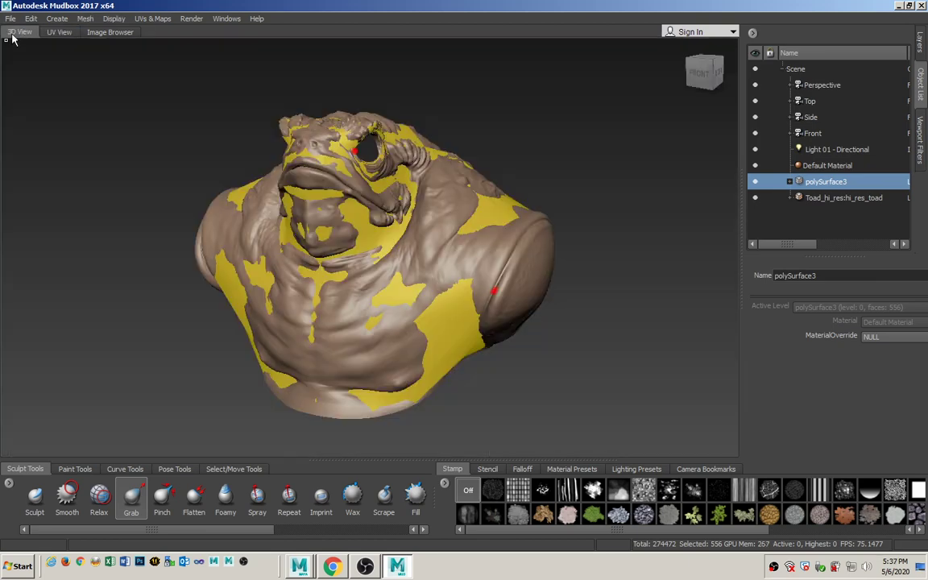
# Select the hi_res_toad mesh and set up a new texture map extraction operation that generates a normal map
pyautogui.click(829, 198)
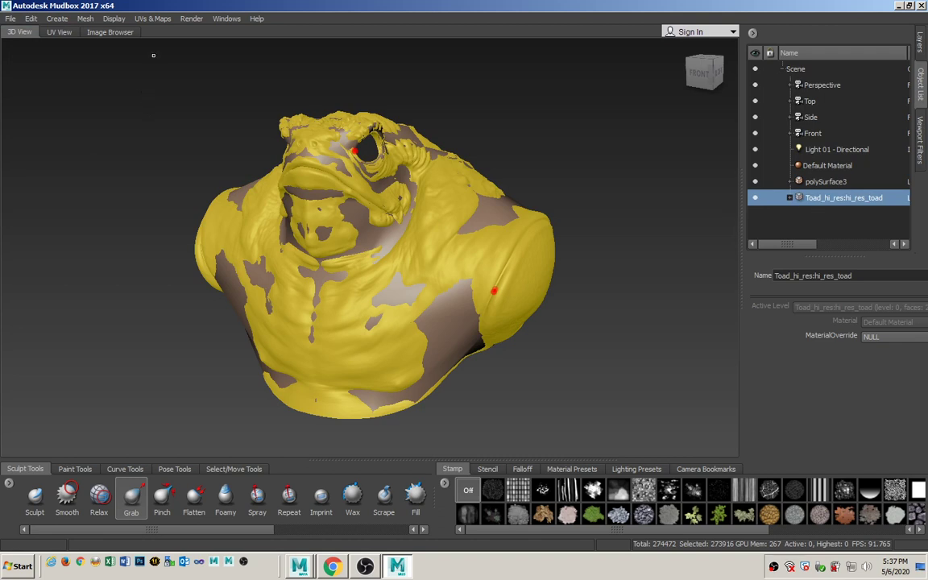
pyautogui.click(152, 18)
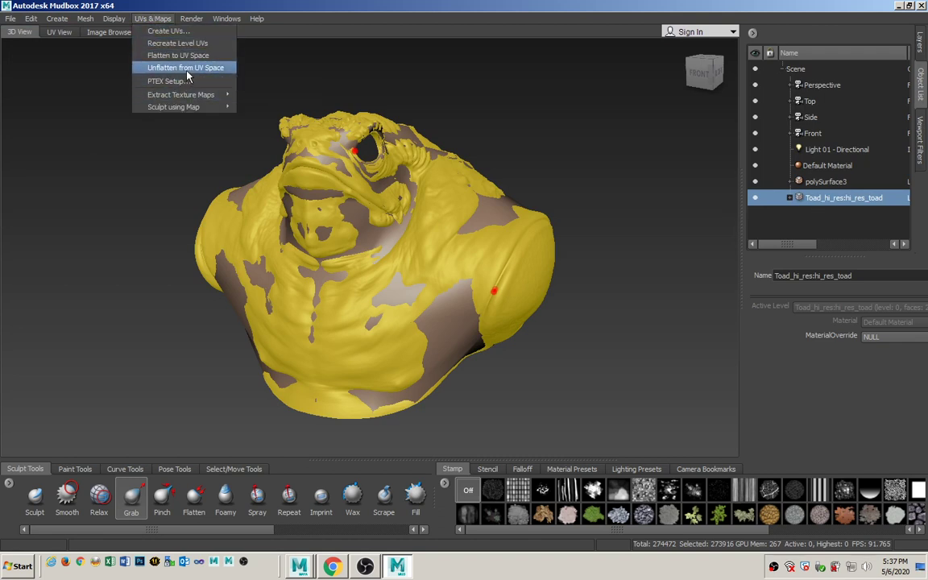
pyautogui.moveTo(187, 107)
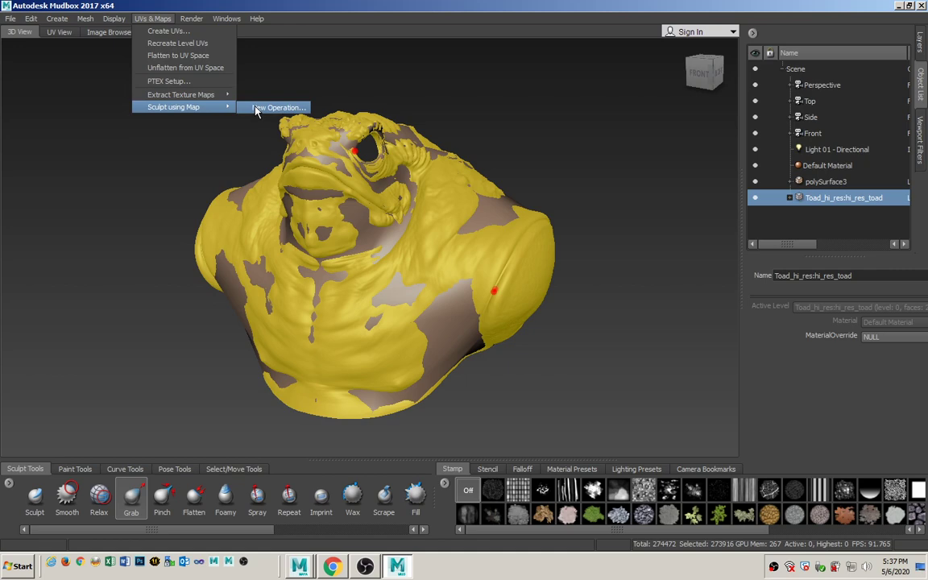
pyautogui.moveTo(221, 97)
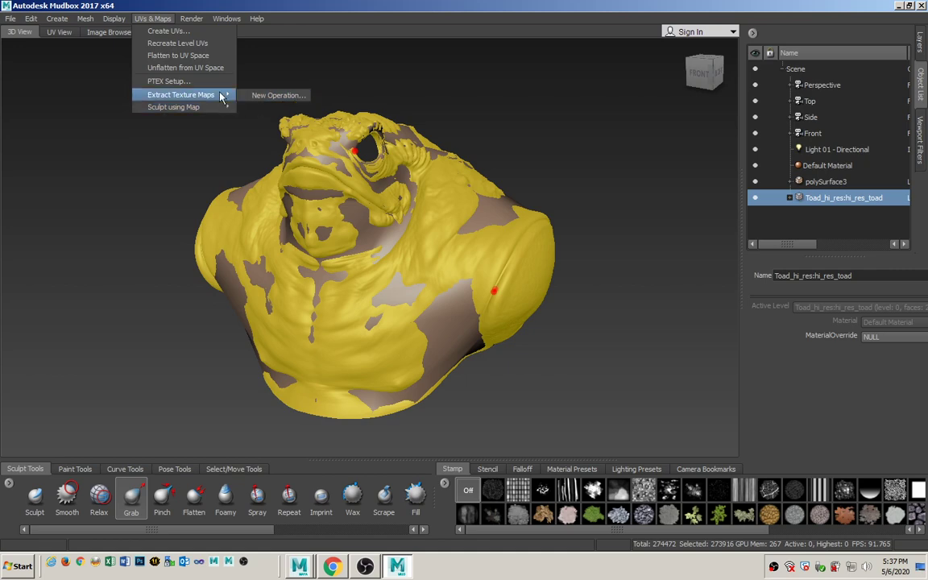
pyautogui.click(277, 95)
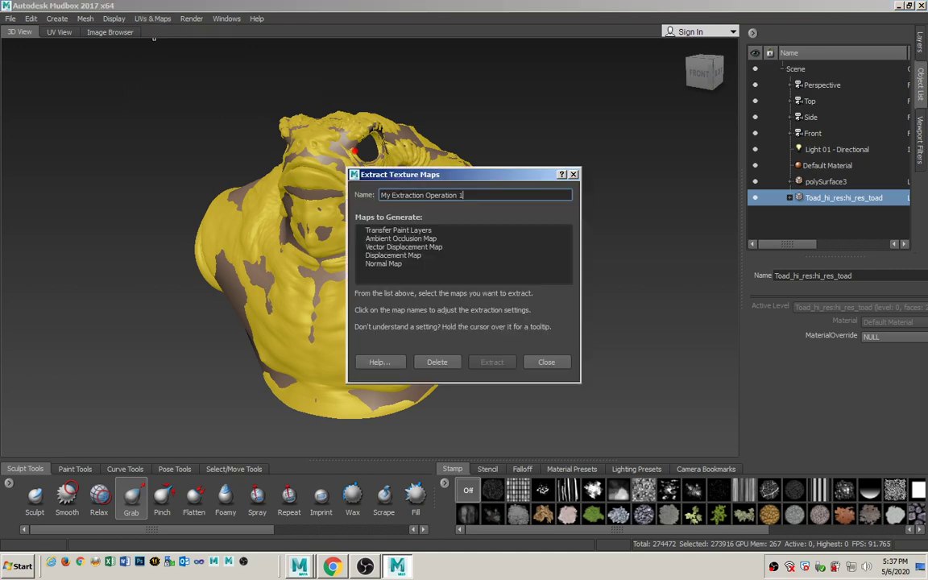
pyautogui.click(385, 264)
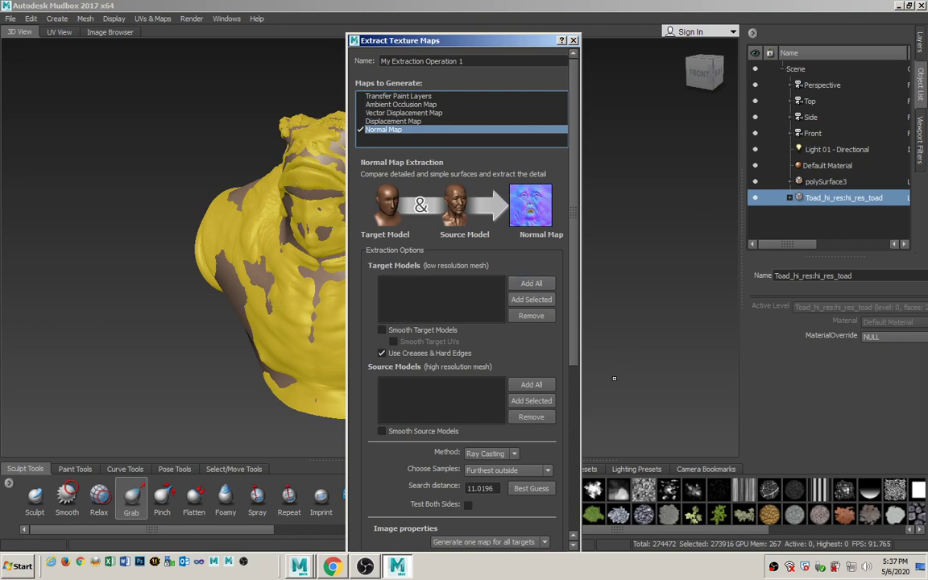
# Assign hi_res_toad as the source model and polySurface3 as the target model, with smoothing of source models enabled
pyautogui.click(525, 400)
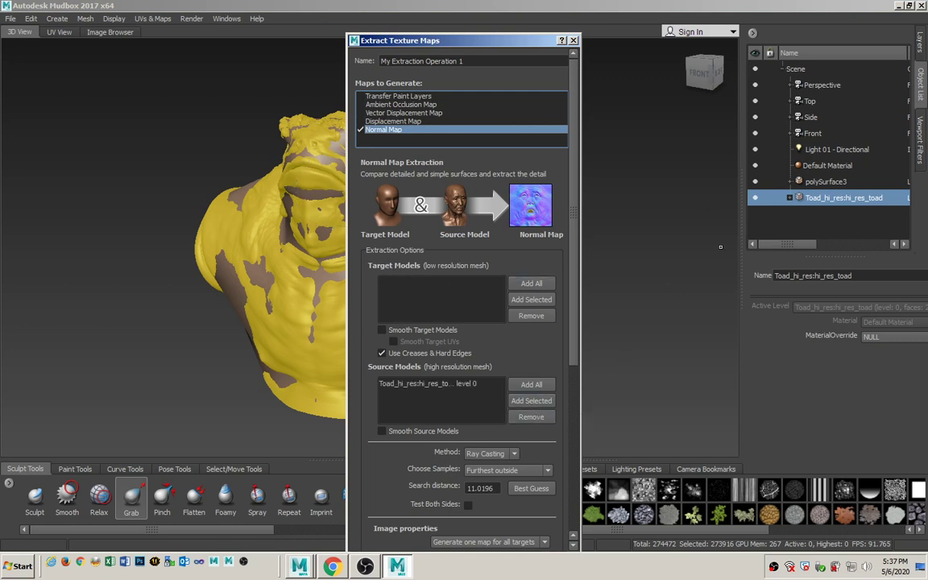
pyautogui.click(823, 181)
pyautogui.click(531, 299)
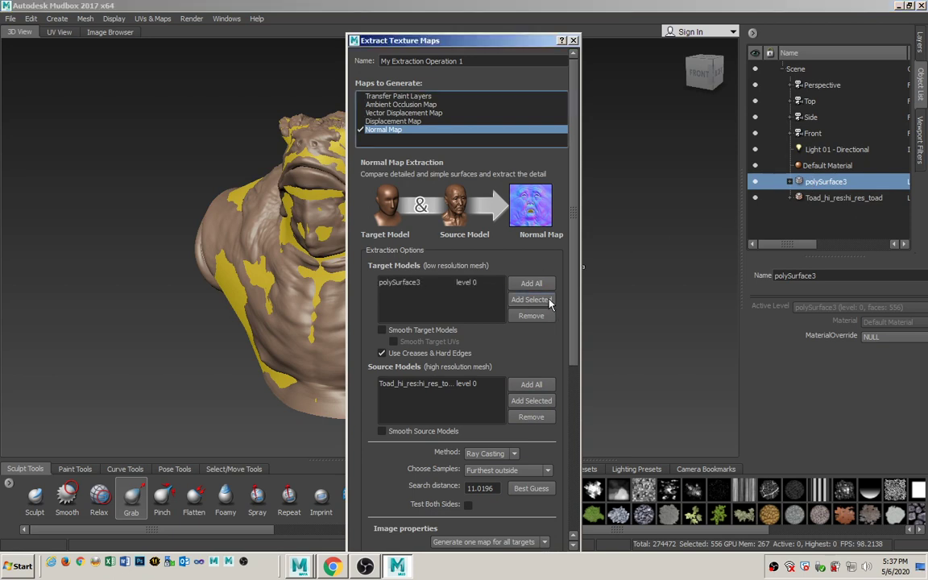
pyautogui.click(422, 434)
# Set the extraction to choose samples closest to the lowres mesh and the antialiasing to 2X
pyautogui.moveTo(575, 302); pyautogui.dragTo(567, 437)
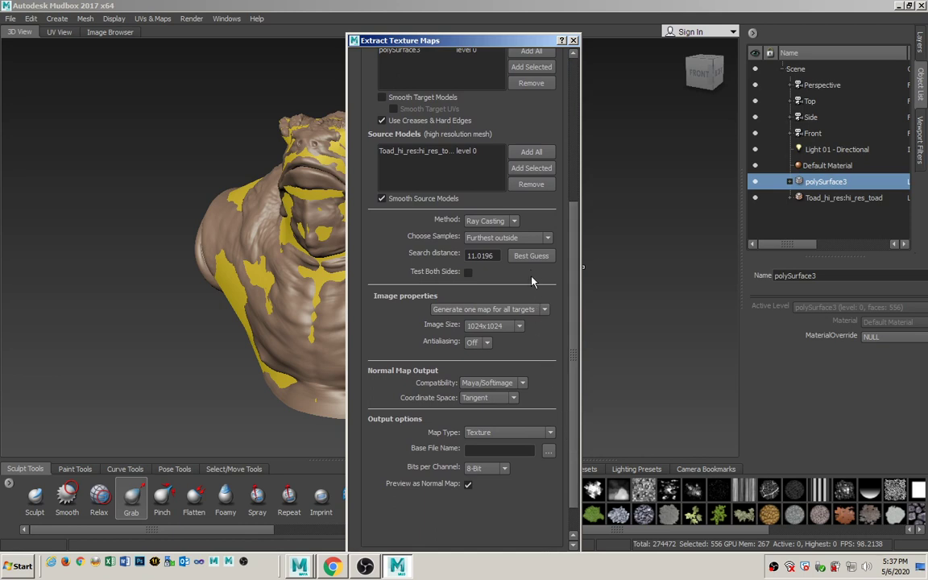
pyautogui.click(507, 237)
pyautogui.click(524, 266)
pyautogui.click(488, 343)
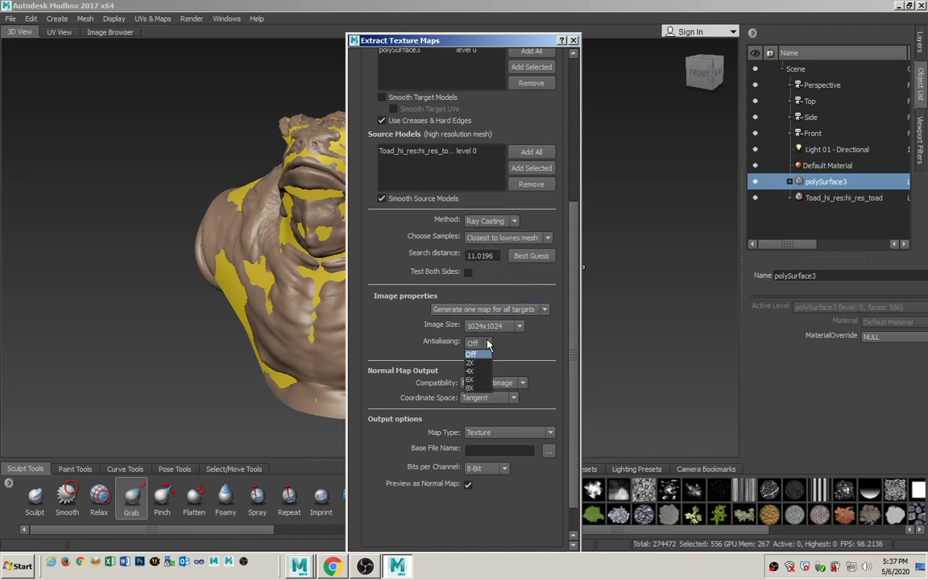
pyautogui.click(475, 365)
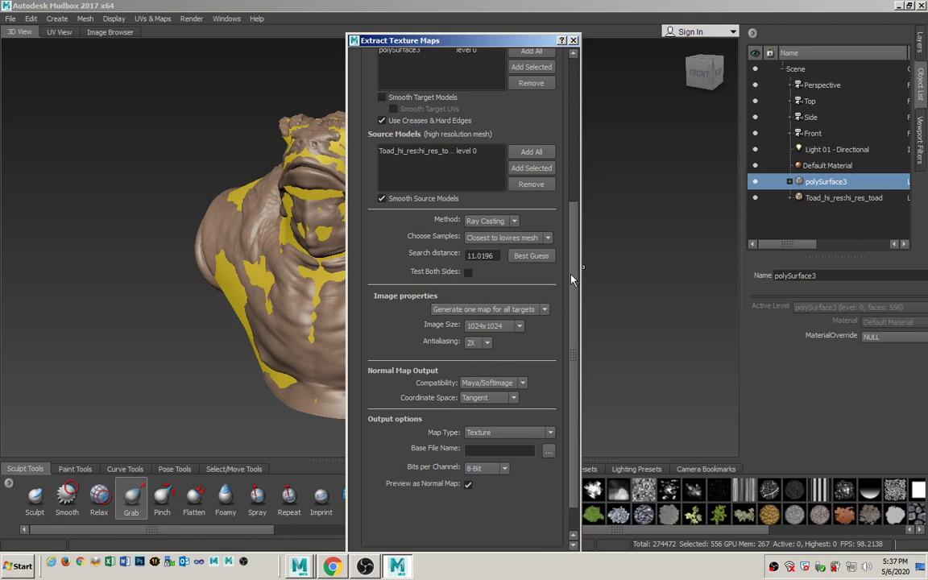
# Set the output base file to a PNG named frog_normal in the sourceimages folder of Tracing_Project on the desktop
pyautogui.scroll(-1, 516, 246)
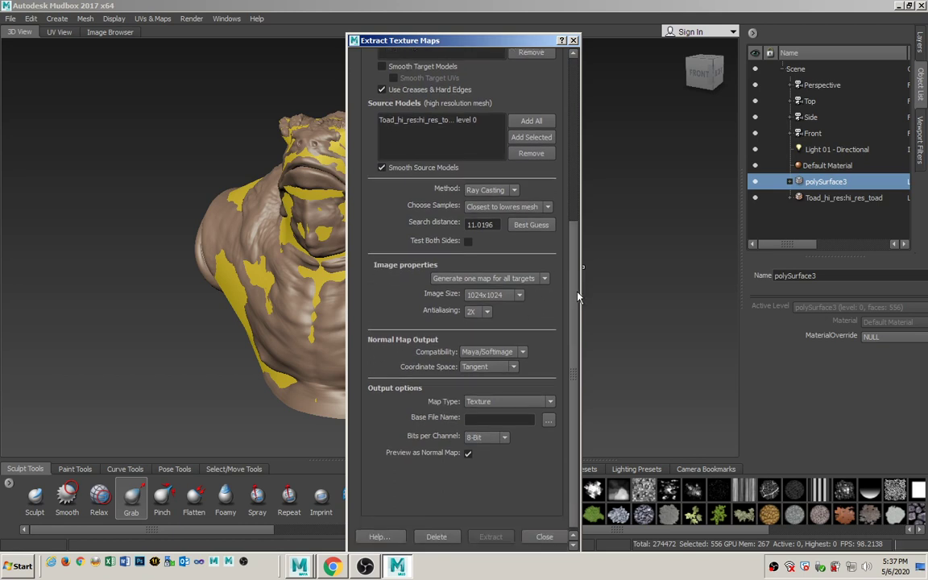
pyautogui.click(547, 417)
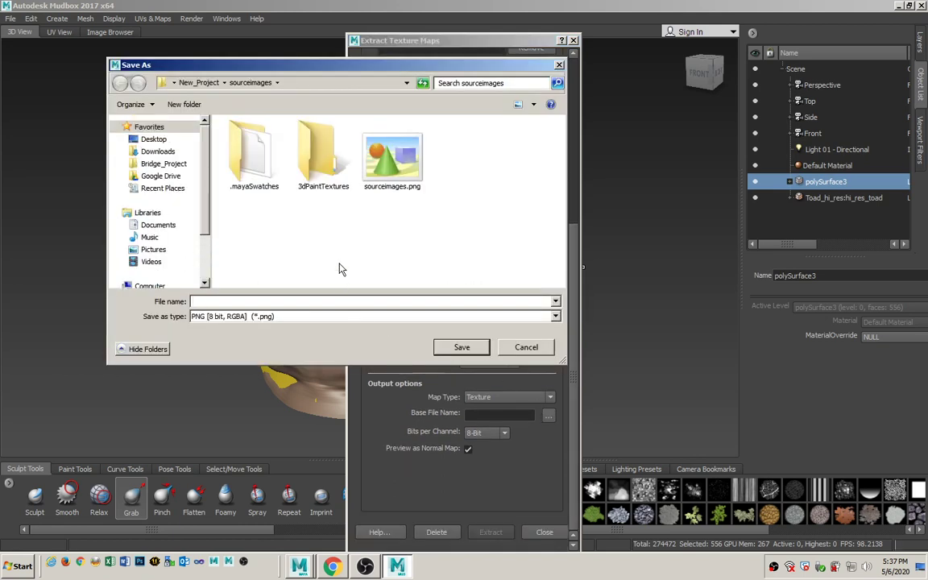
pyautogui.click(153, 141)
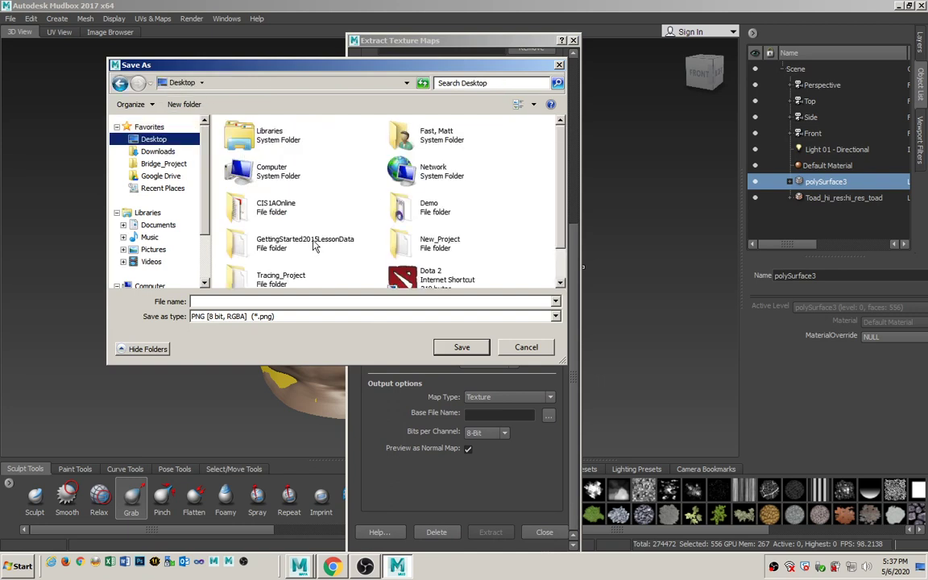
pyautogui.click(274, 235)
pyautogui.click(283, 276)
pyautogui.doubleClick(284, 277)
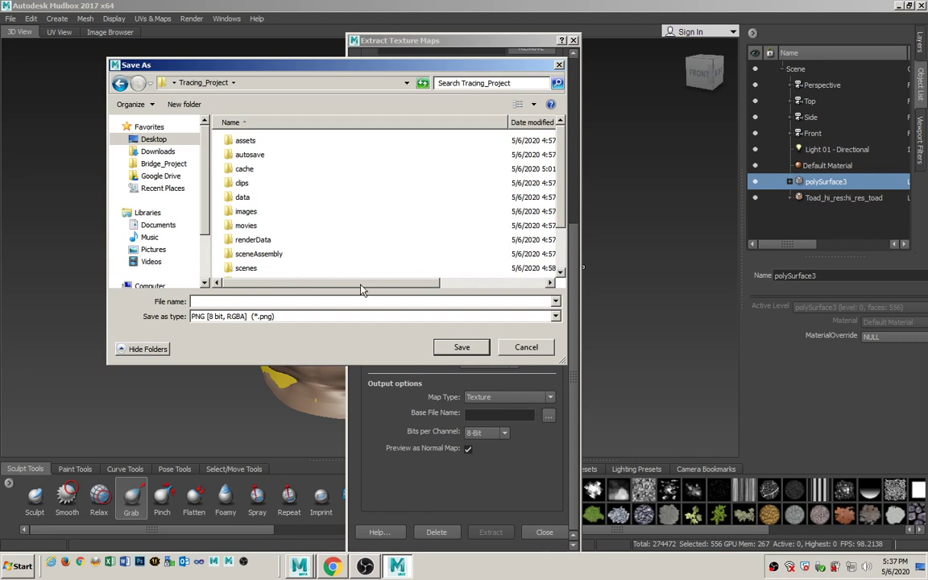
pyautogui.scroll(-1, 250, 242)
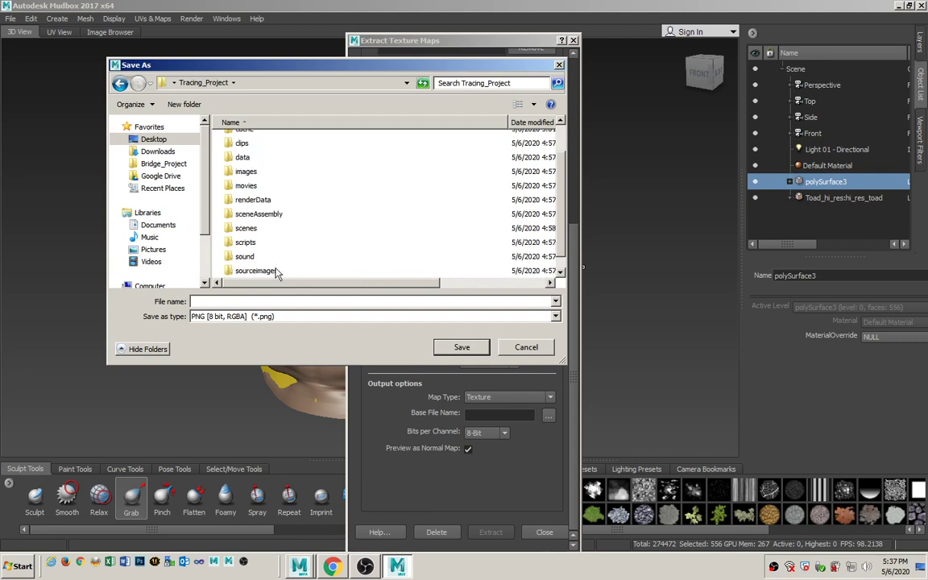
pyautogui.doubleClick(265, 272)
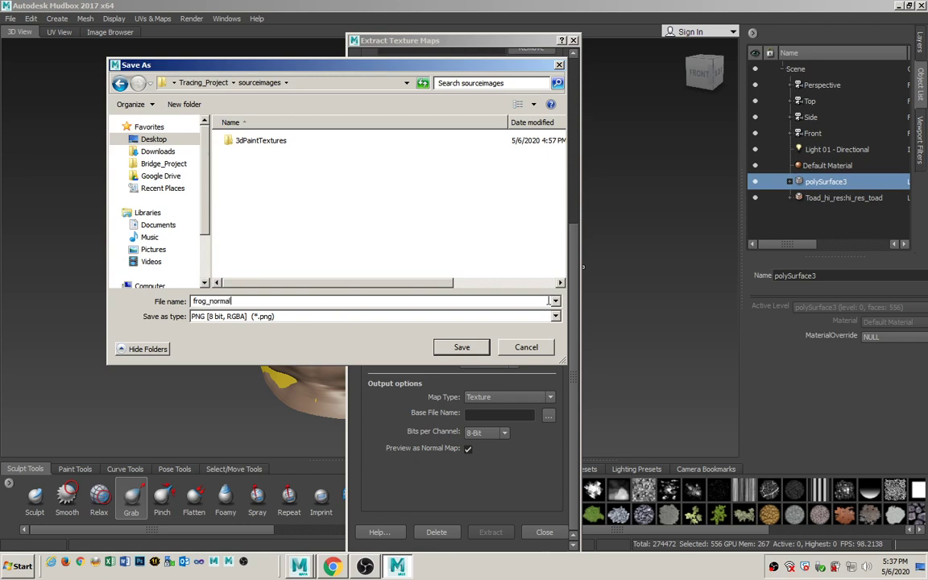
pyautogui.click(457, 348)
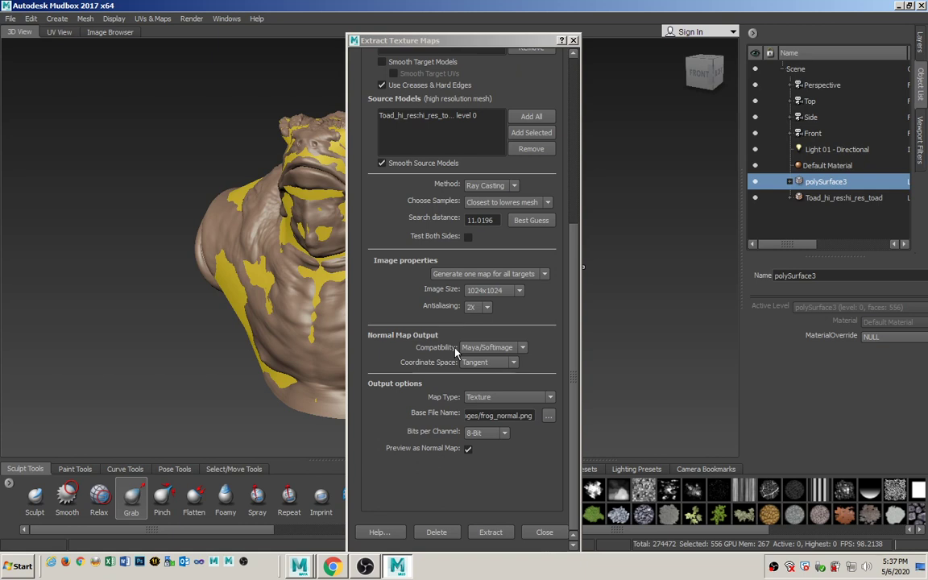
# Turn off the normal map preview, extract the map and dismiss the extraction results
pyautogui.click(469, 449)
pyautogui.click(491, 531)
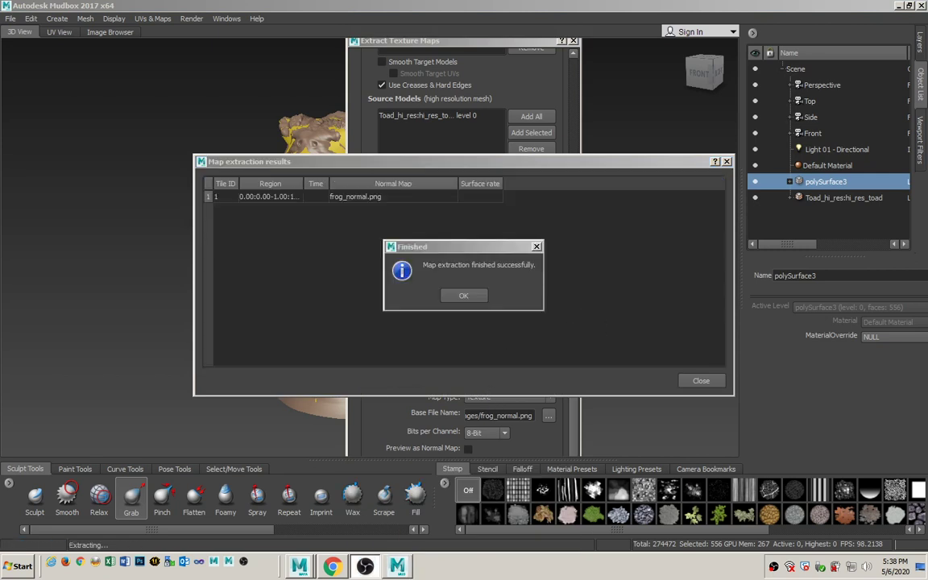
pyautogui.click(458, 295)
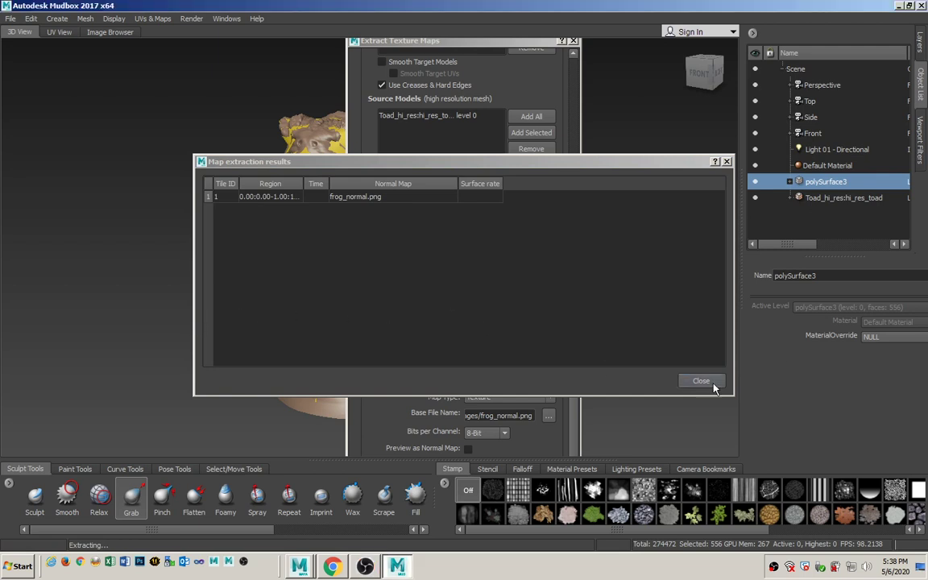
pyautogui.click(697, 380)
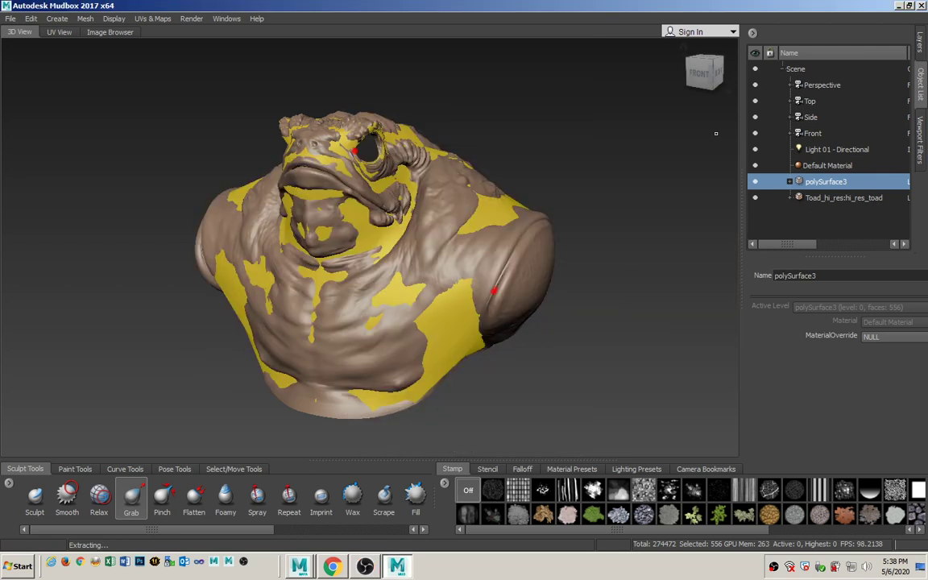
# Close Mudbox without saving the scene and switch to Maya, replacing the Modeling Toolkit with the low-poly toad's attributes
pyautogui.click(919, 7)
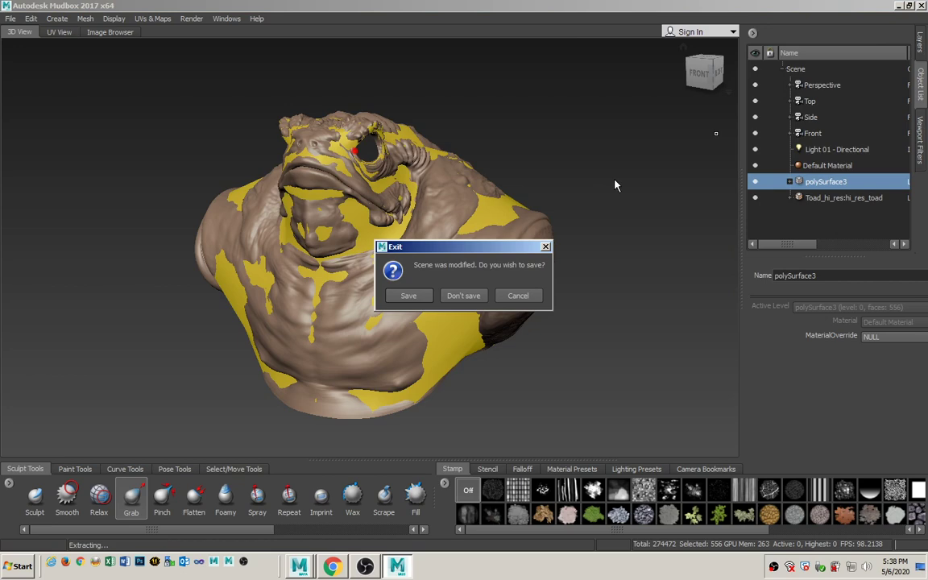
pyautogui.click(464, 296)
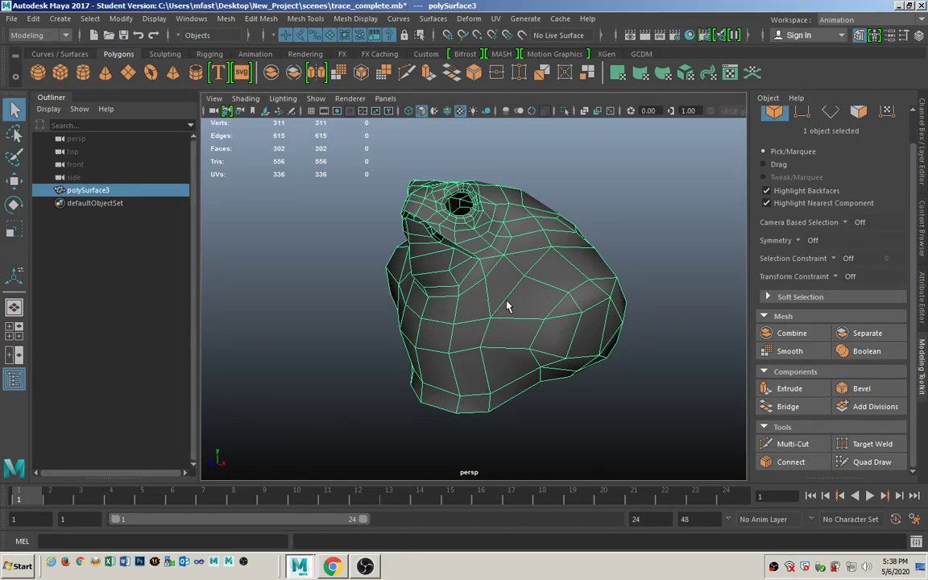
pyautogui.click(922, 373)
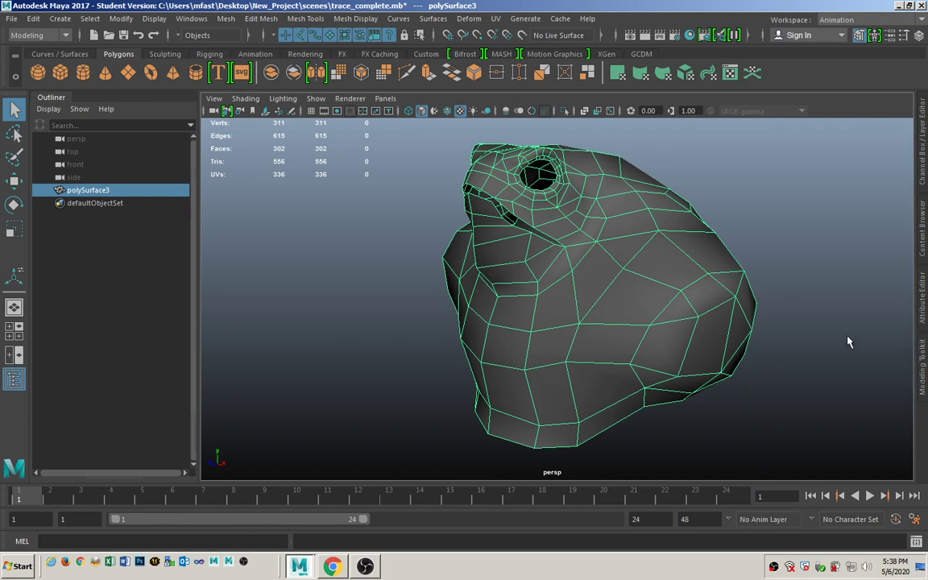
pyautogui.hotkey('ctrl', 'a')
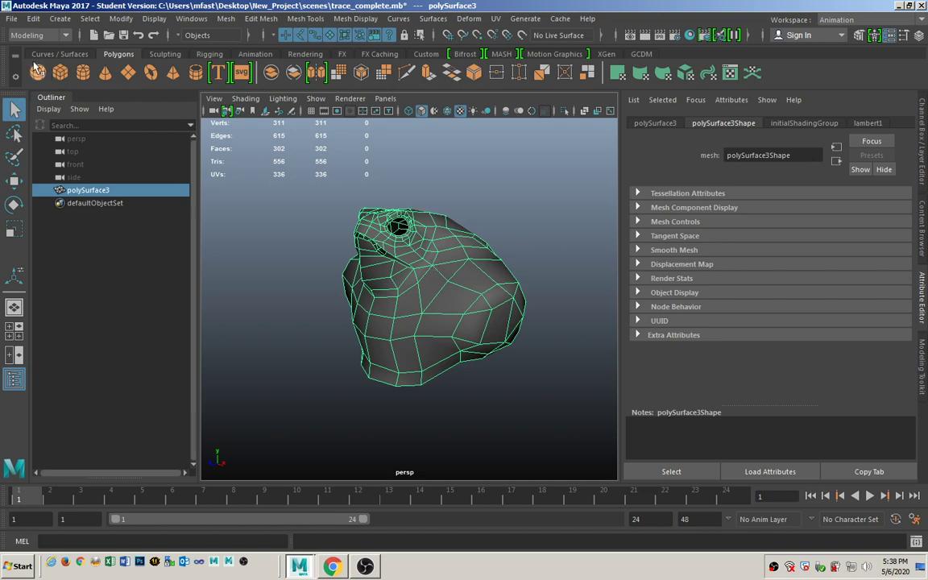
# Switch to the Rendering menu set and assign a new Blinn material to polySurface3
pyautogui.click(49, 38)
pyautogui.click(68, 35)
pyautogui.click(68, 35)
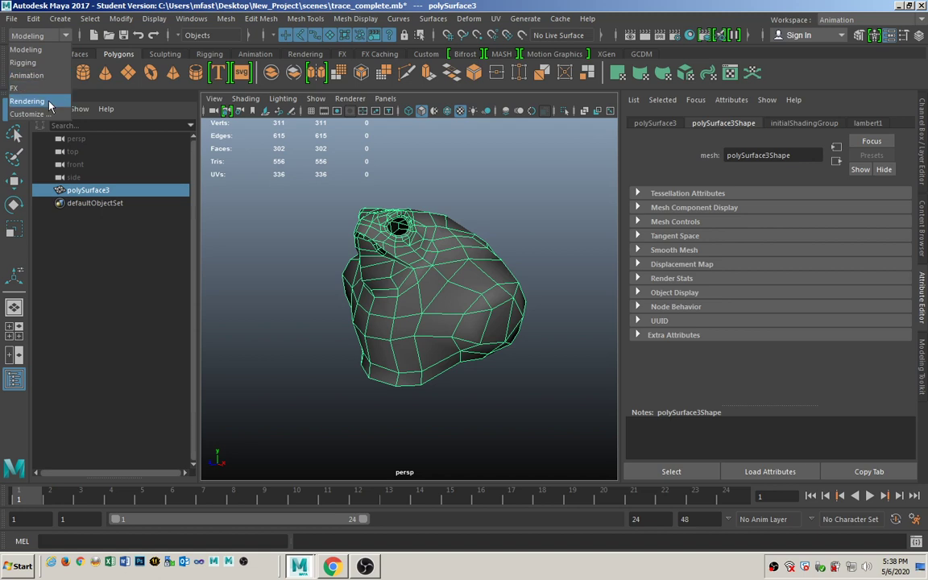
pyautogui.click(45, 93)
pyautogui.click(244, 18)
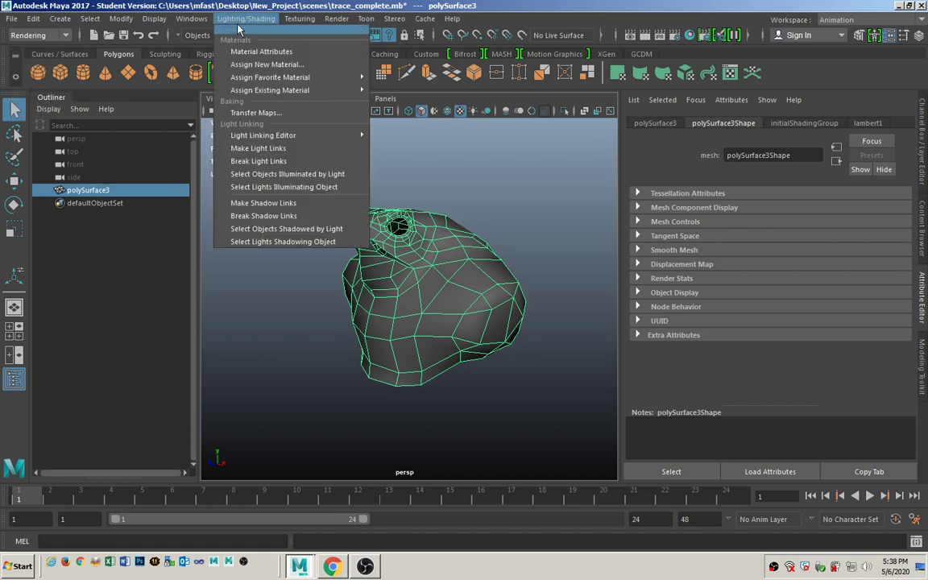
pyautogui.moveTo(291, 82)
pyautogui.click(265, 64)
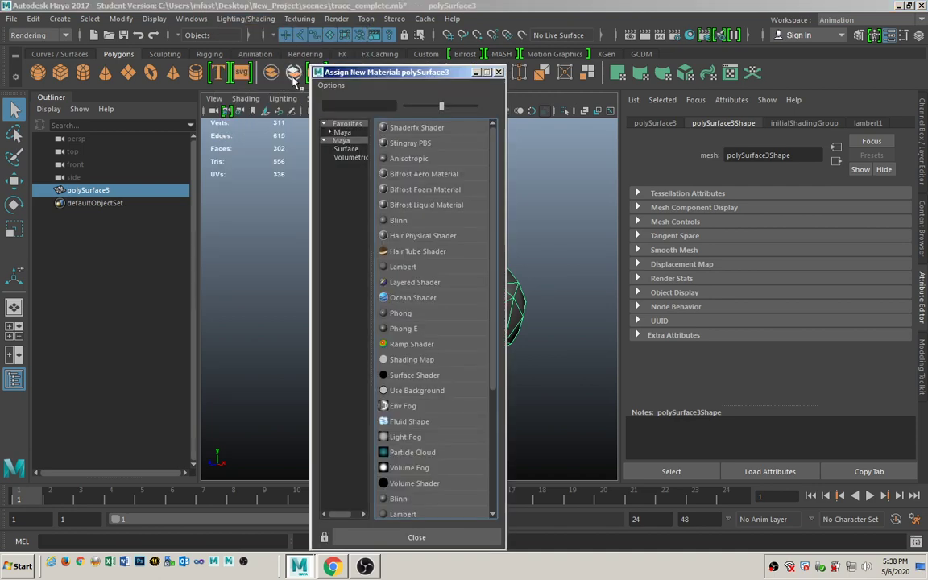
pyautogui.click(407, 223)
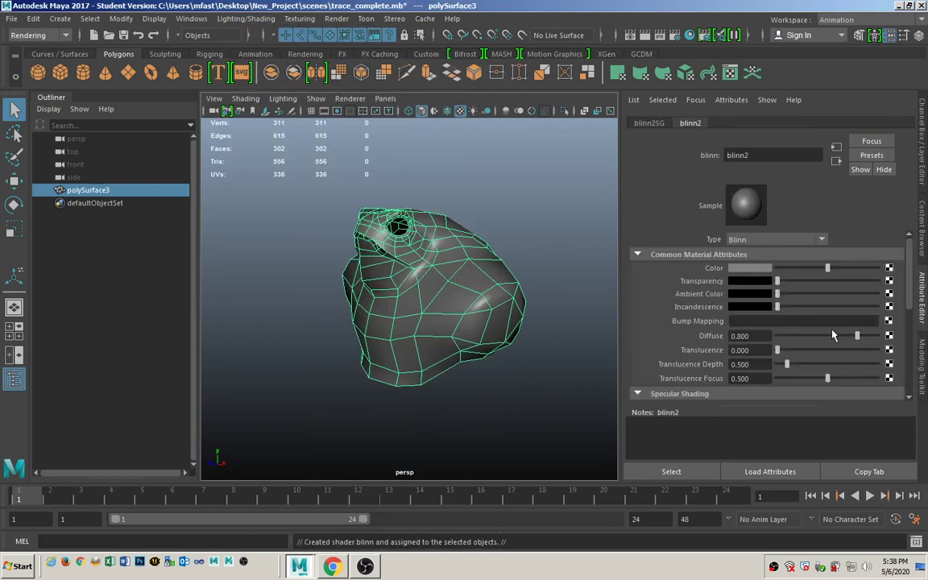
# Connect a File texture to the Blinn's bump mapping and use it as Tangent Space Normals
pyautogui.click(888, 322)
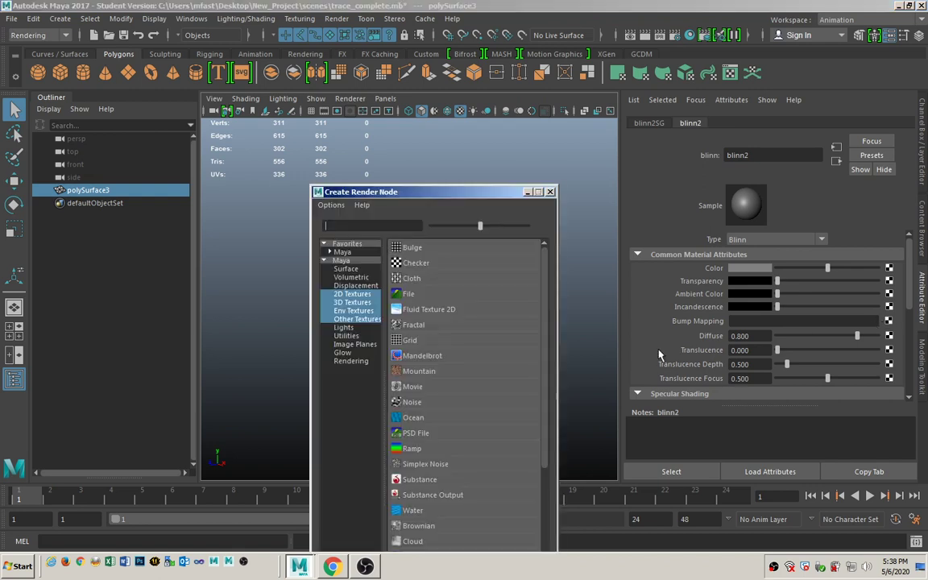
pyautogui.click(409, 295)
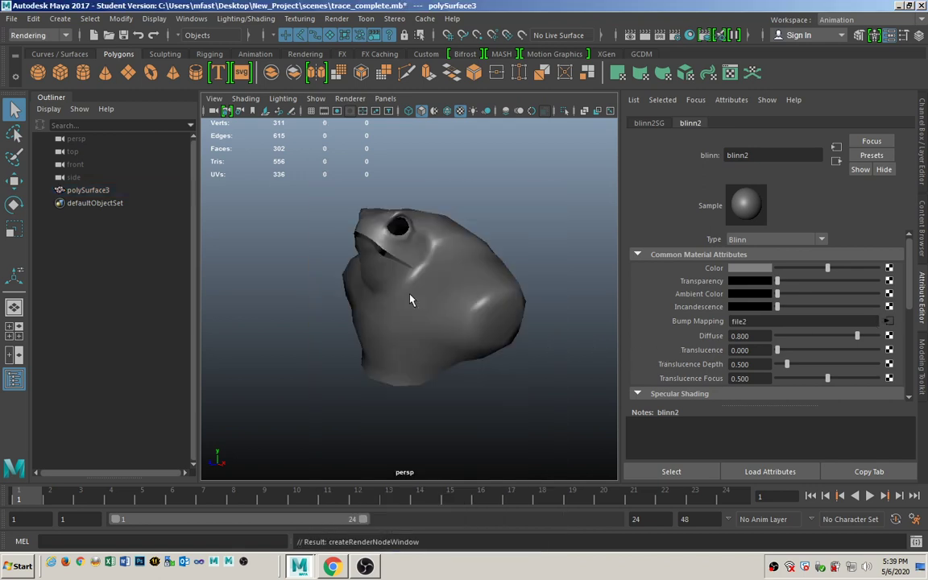
pyautogui.click(761, 282)
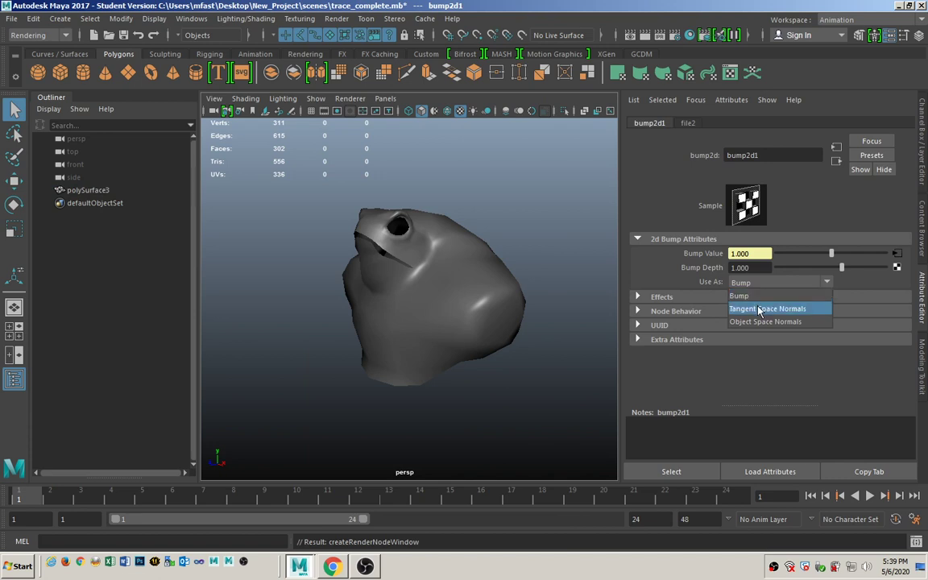
pyautogui.click(757, 305)
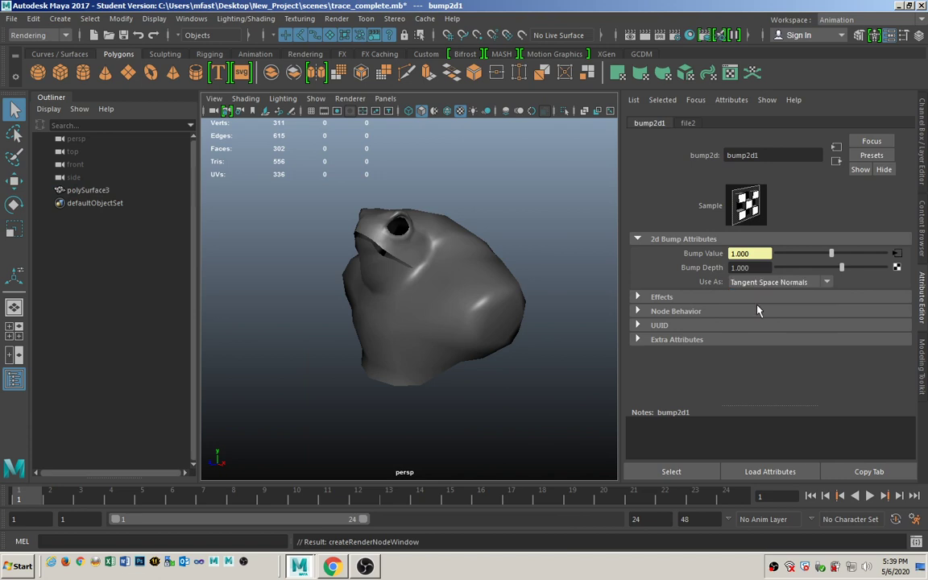
# Load sourceimages.png from the New_Project sourceimages folder as the image of the bump's file texture
pyautogui.click(896, 255)
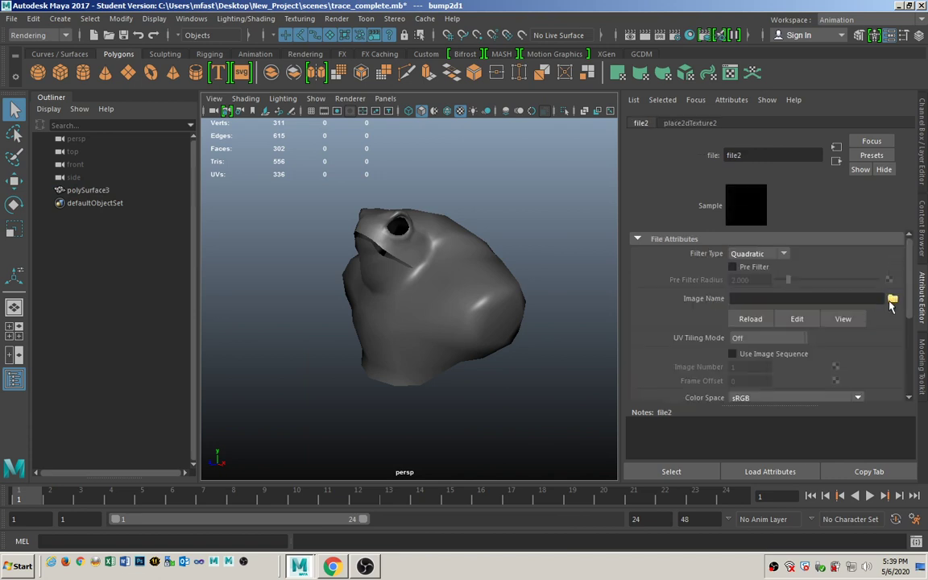
pyautogui.click(892, 299)
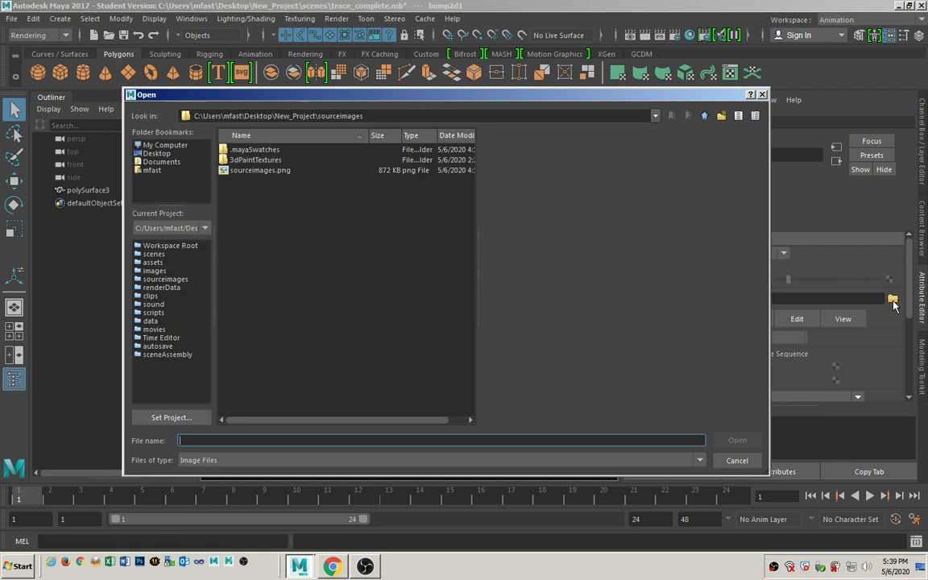
pyautogui.click(262, 170)
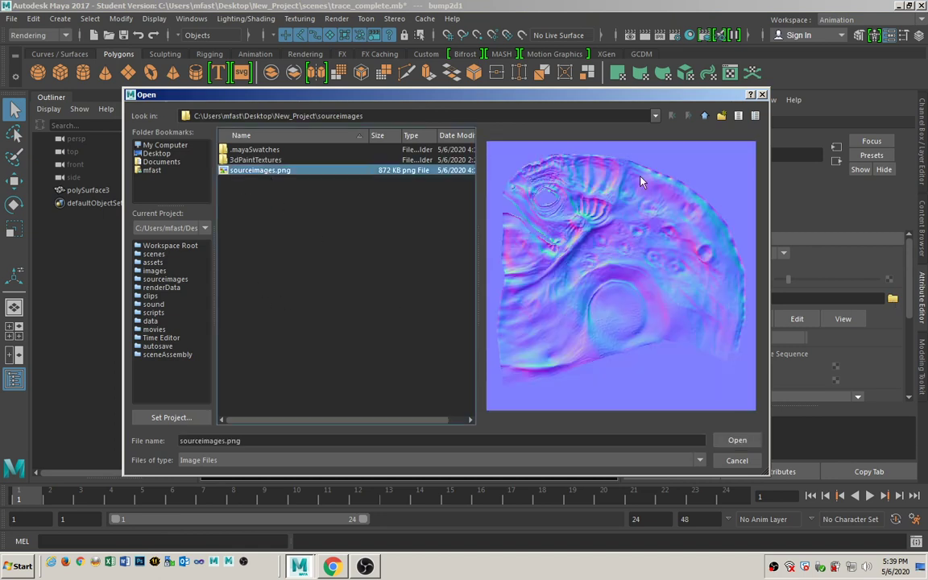
pyautogui.click(737, 439)
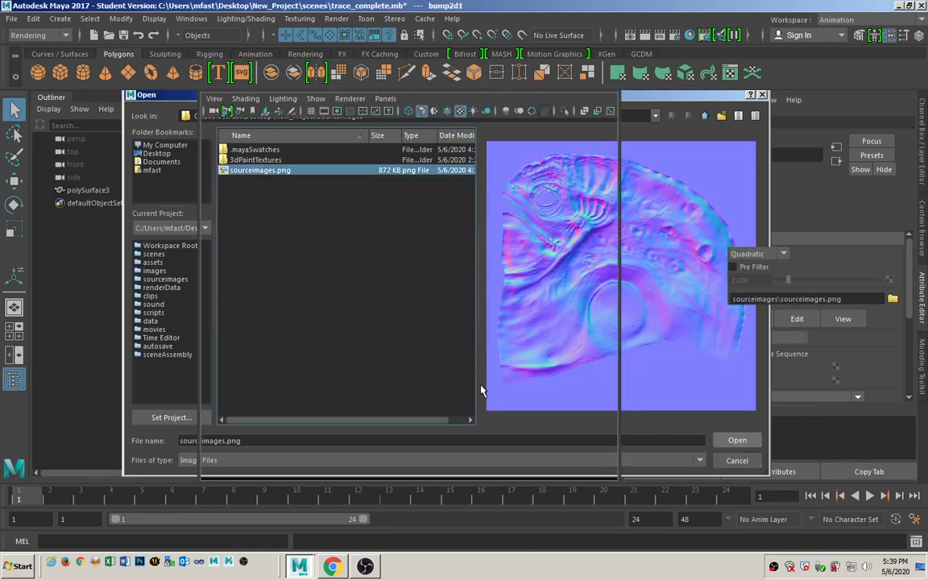
# Examine the normal-mapped toad from several angles, both with its wireframe highlighted and deselected
pyautogui.keyDown('alt'); pyautogui.moveTo(405, 328); pyautogui.dragTo(358, 272); pyautogui.keyUp('alt')
pyautogui.click(425, 272)
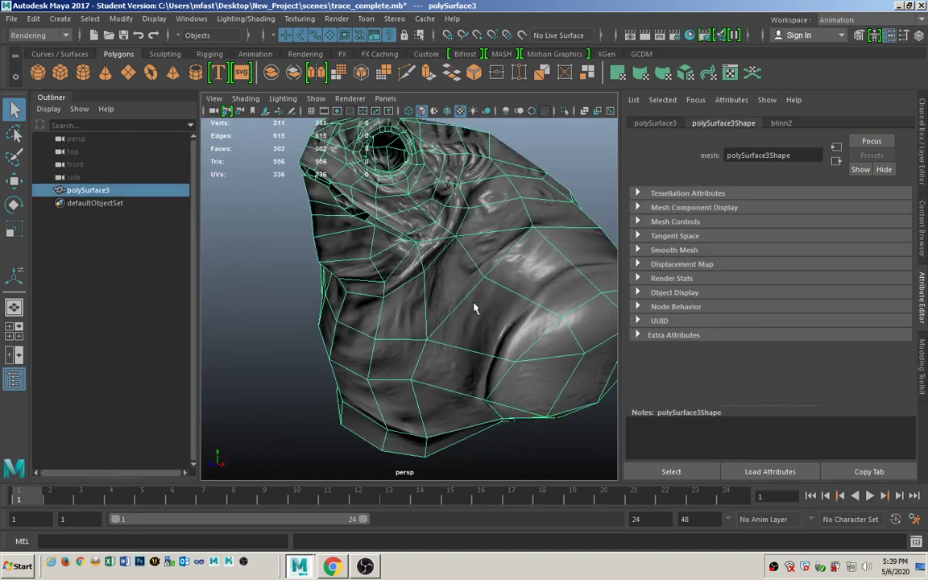
pyautogui.keyDown('alt'); pyautogui.moveTo(425, 271); pyautogui.dragTo(297, 306); pyautogui.keyUp('alt')
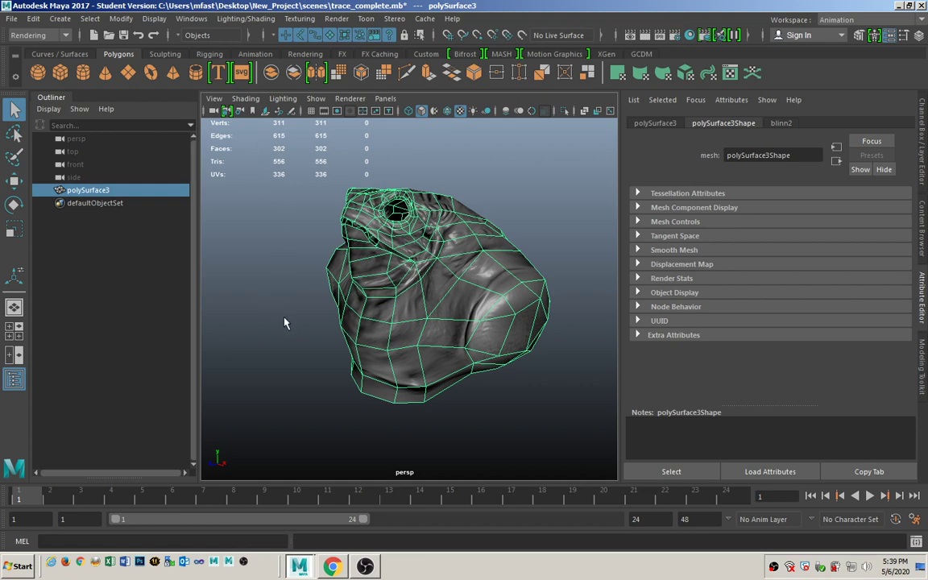
pyautogui.click(549, 179)
pyautogui.keyDown('alt'); pyautogui.moveTo(550, 214); pyautogui.dragTo(483, 355); pyautogui.keyUp('alt')
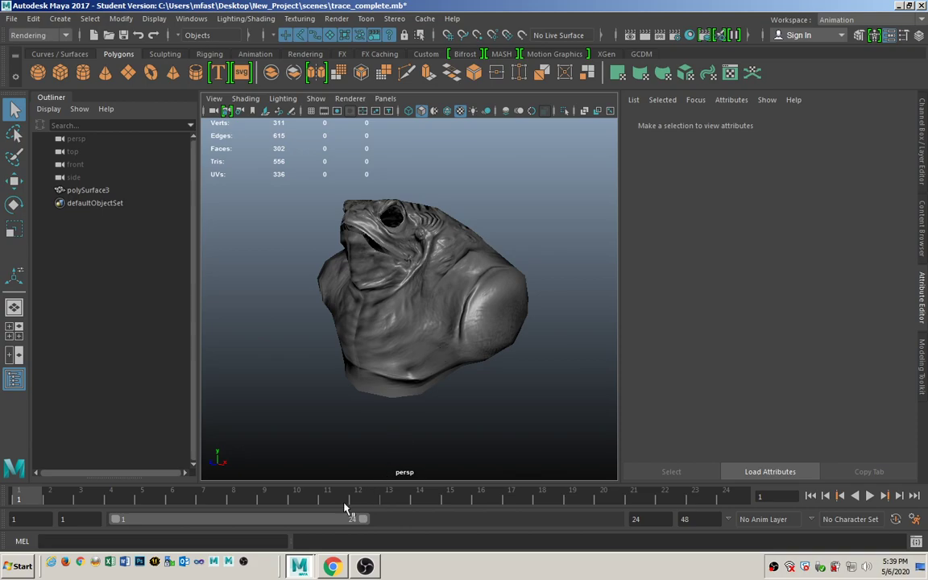
# Review the Lesson 15 title on the course page in Chrome, and return to the toad in Maya
pyautogui.click(331, 566)
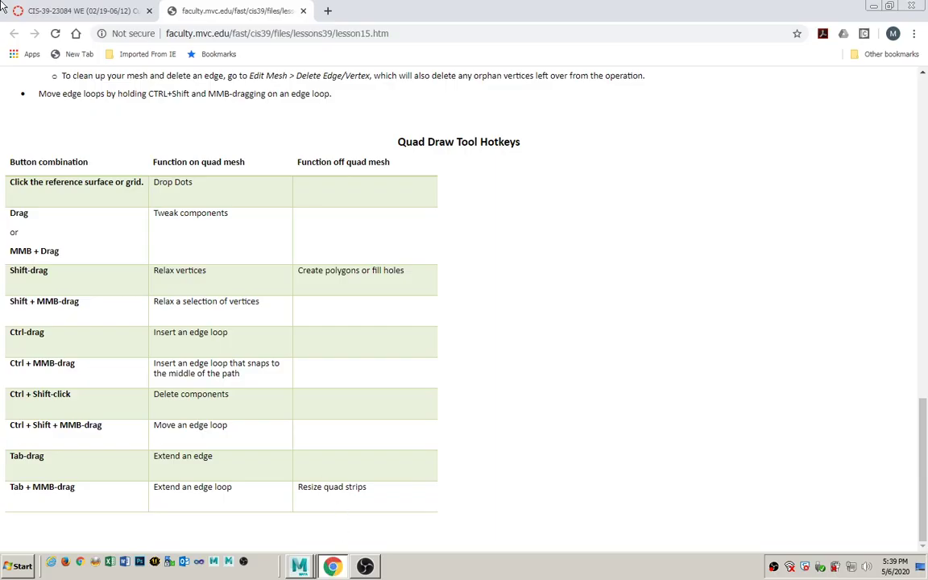
pyautogui.click(71, 9)
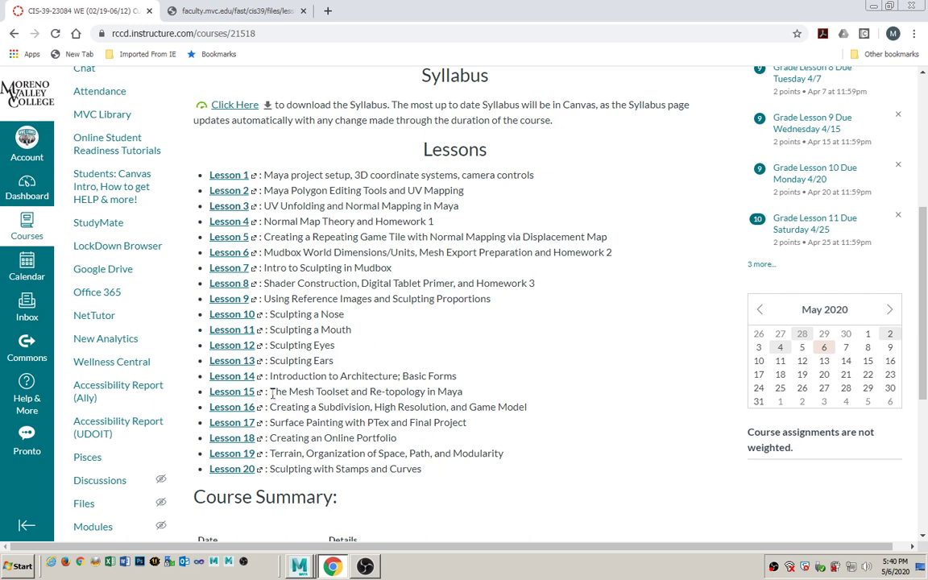
pyautogui.moveTo(269, 391); pyautogui.dragTo(472, 387)
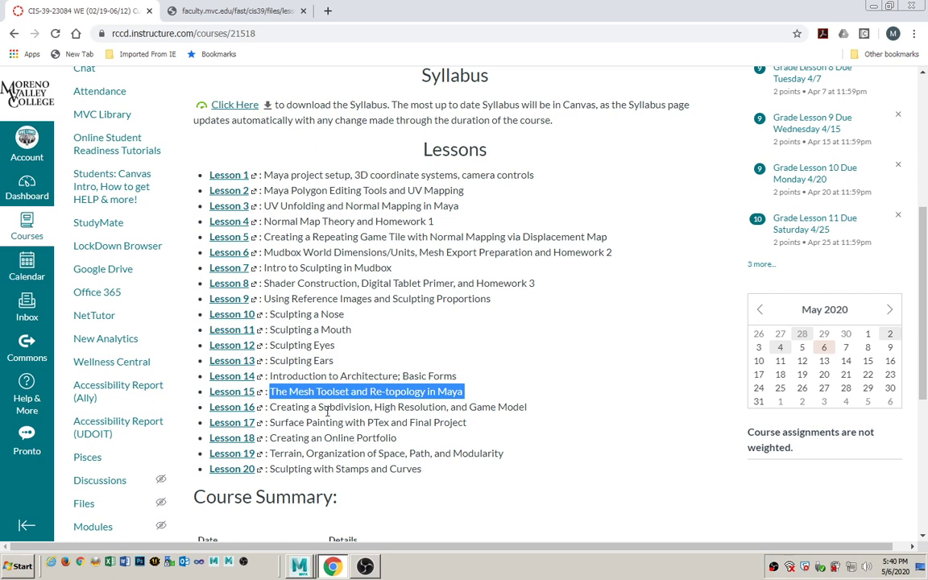
pyautogui.click(304, 568)
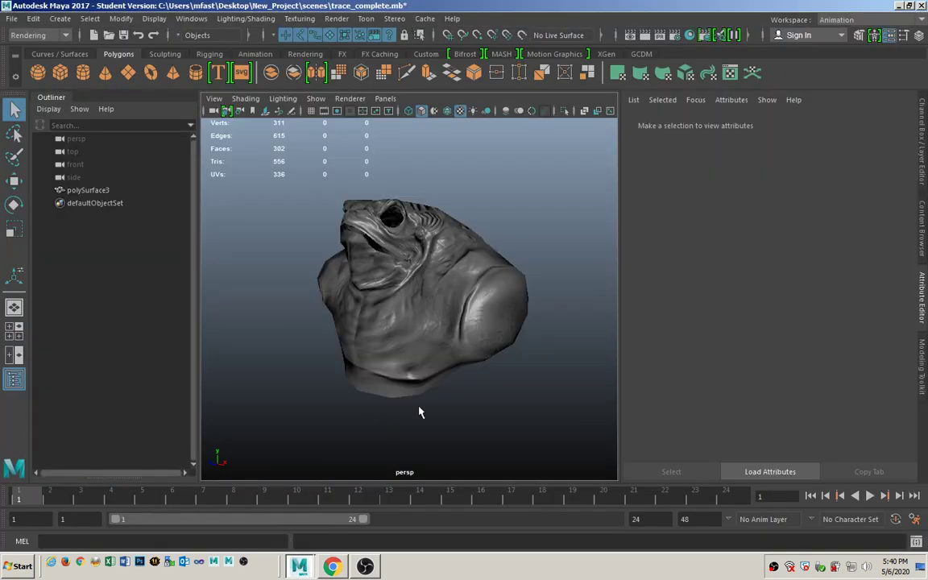
pyautogui.moveTo(445, 387)
pyautogui.keyDown('alt'); pyautogui.mouseDown()
pyautogui.moveTo(271, 344)
pyautogui.moveTo(385, 340)
pyautogui.moveTo(345, 318)
pyautogui.moveTo(318, 330)
pyautogui.moveTo(385, 360)
pyautogui.mouseUp(); pyautogui.keyUp('alt')
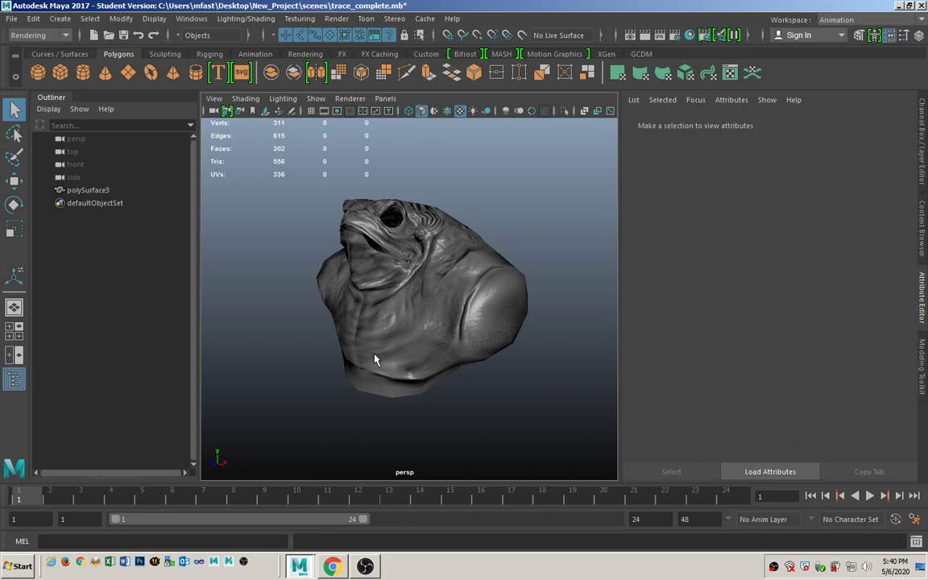